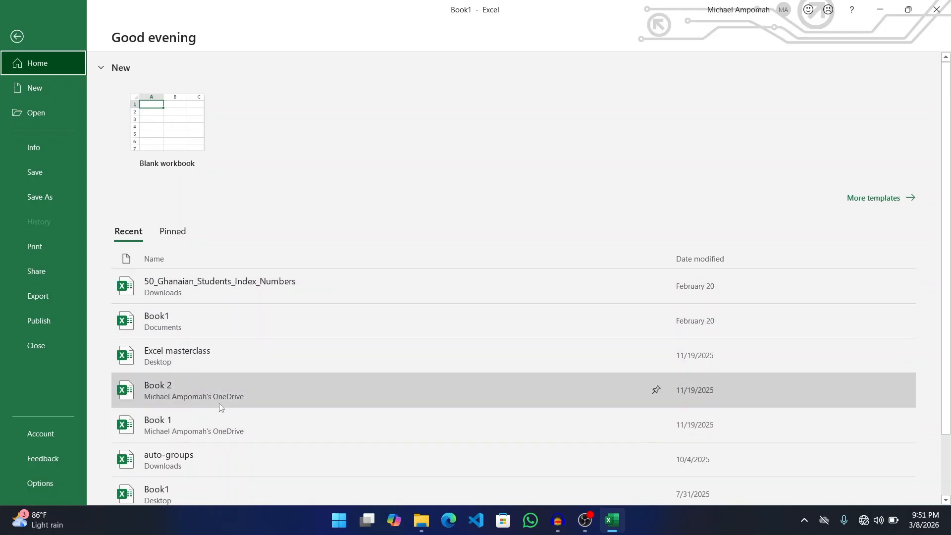
- Look through the new-workbook templates, then start a blank workbook, Book2
scroll(219, 403, down, 3)
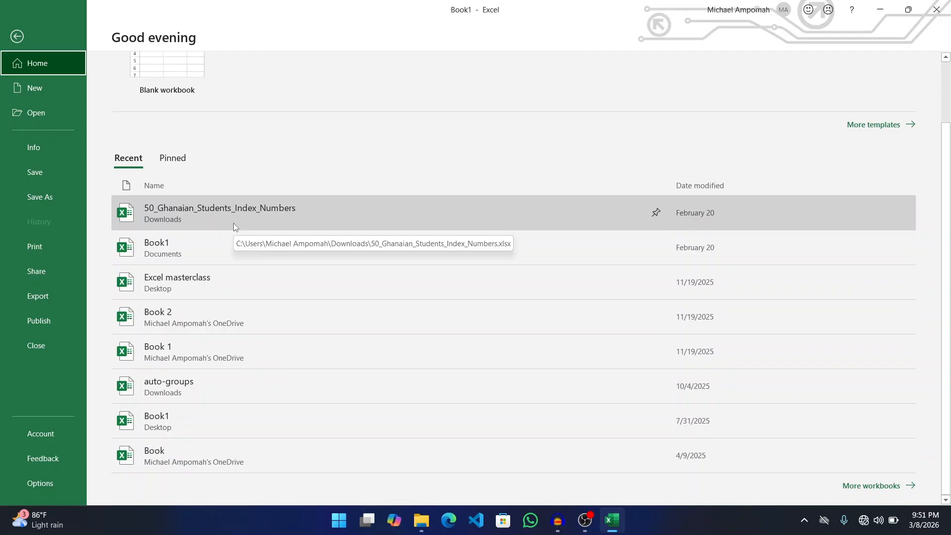
scroll(233, 223, up, 3)
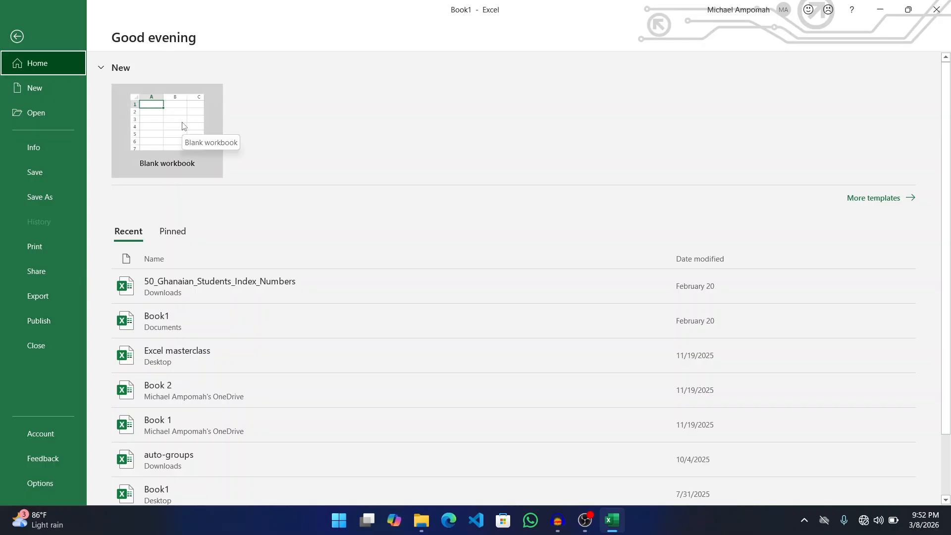
click(40, 93)
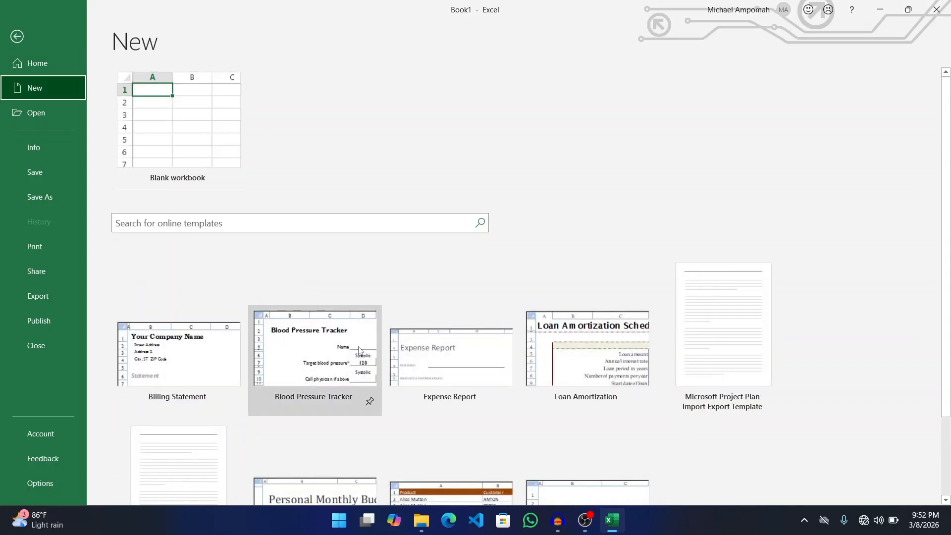
scroll(361, 376, down, 3)
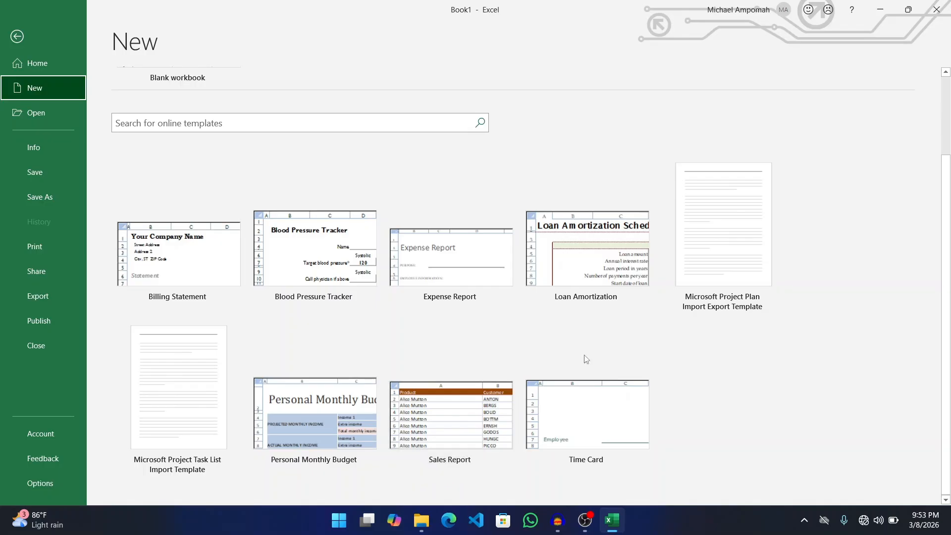
scroll(145, 111, up, 3)
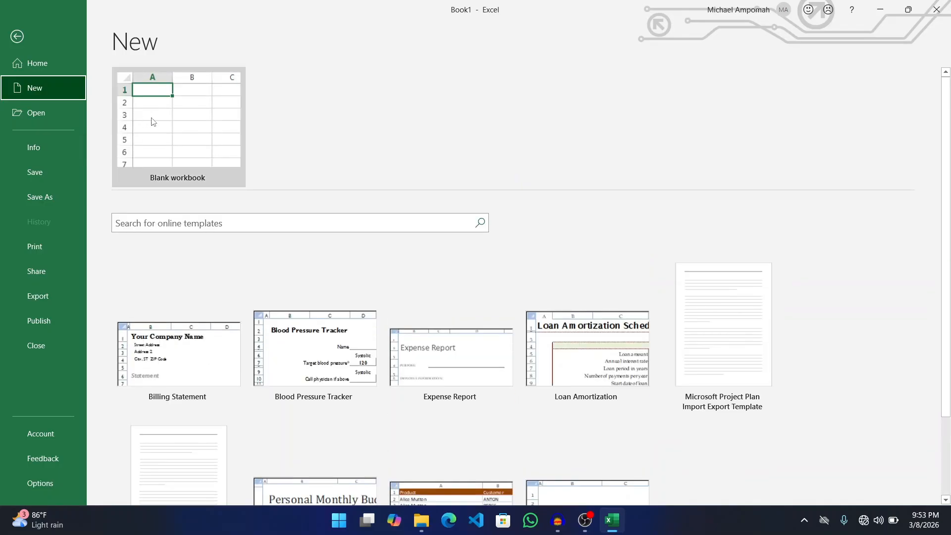
click(39, 64)
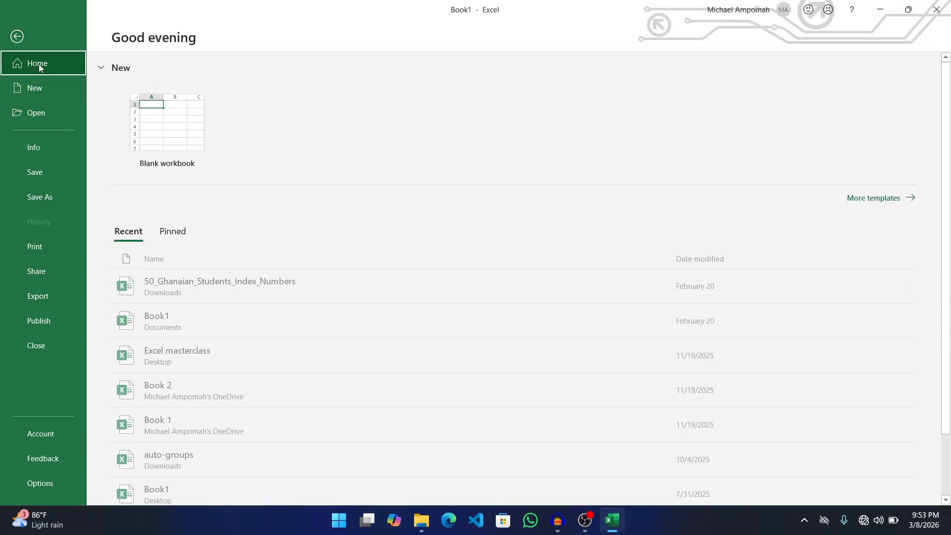
click(185, 135)
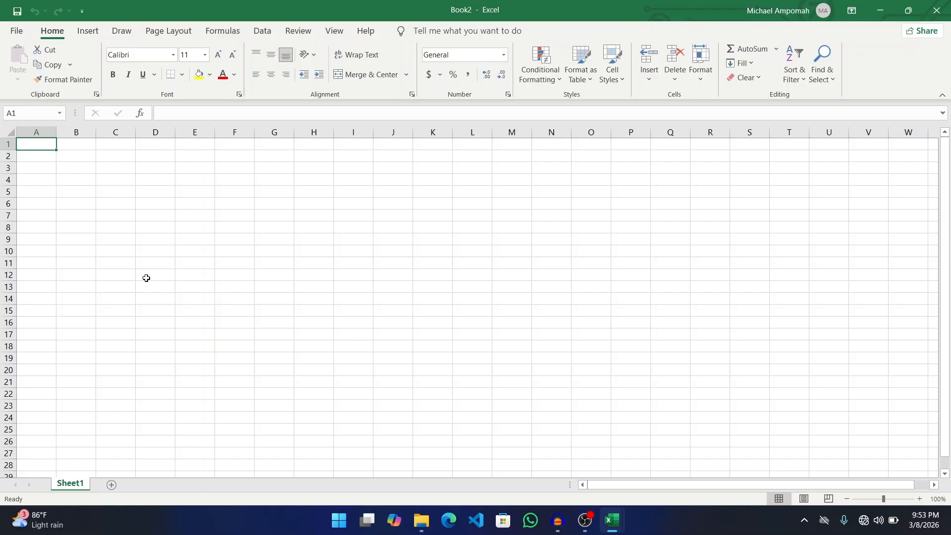
- Add worksheets Sheet2 and Sheet3 to Book2, then go back to Sheet1
click(112, 484)
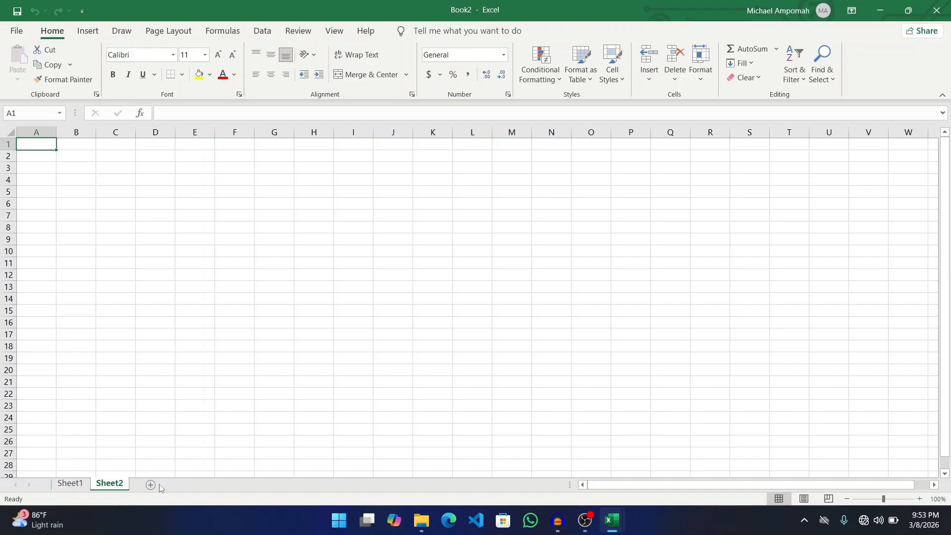
click(154, 484)
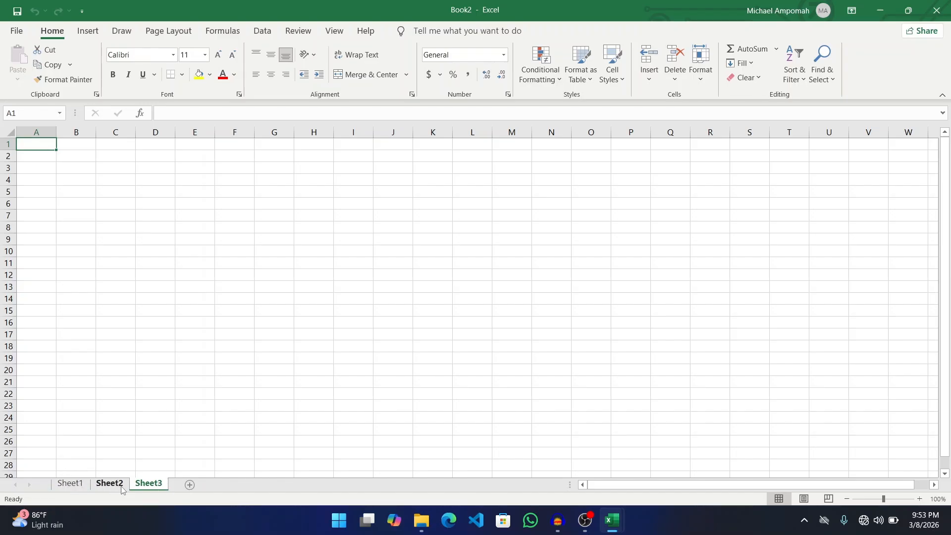
click(73, 482)
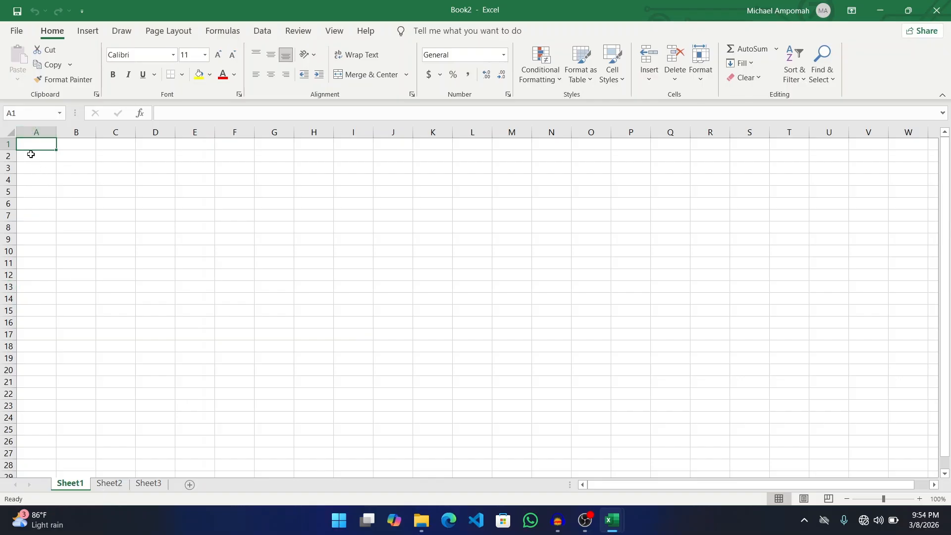
- Enter headings Student Name, Student Number, Class and Parent's contact in A1:D1
text(Stude)
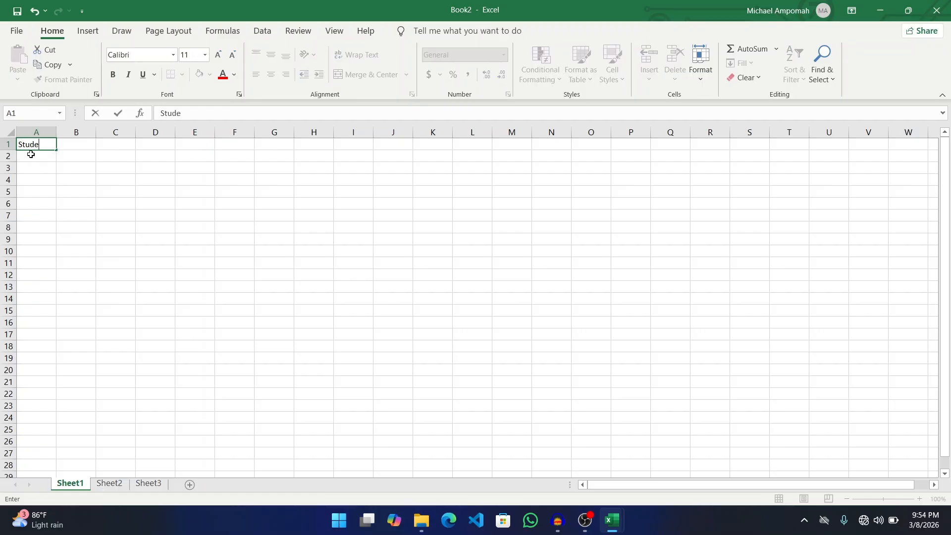
text(nt Name)
key(Tab)
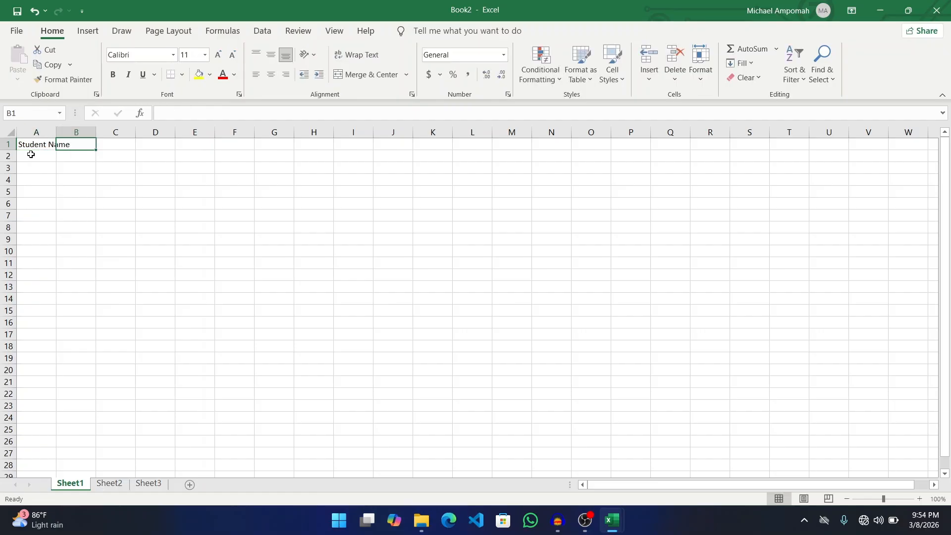
text(Student)
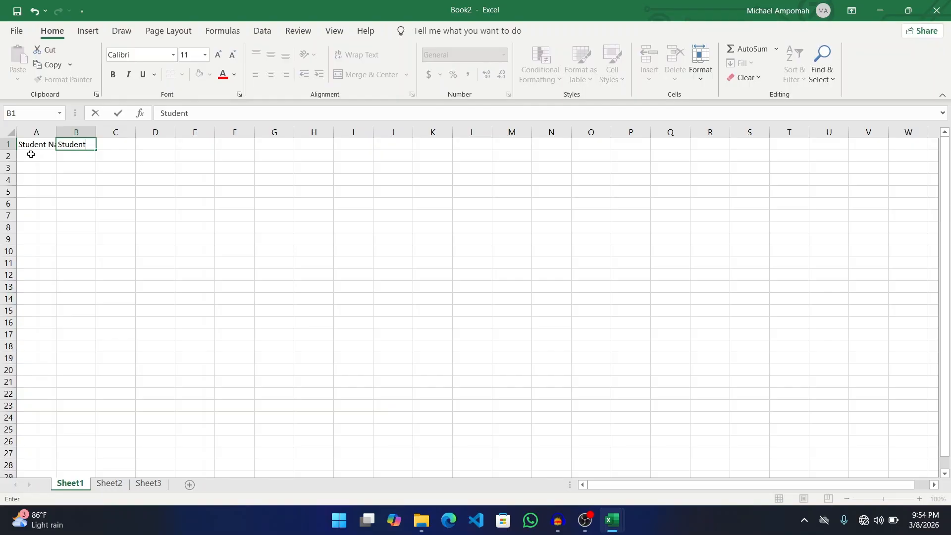
text( Number)
key(Tab)
text(Class)
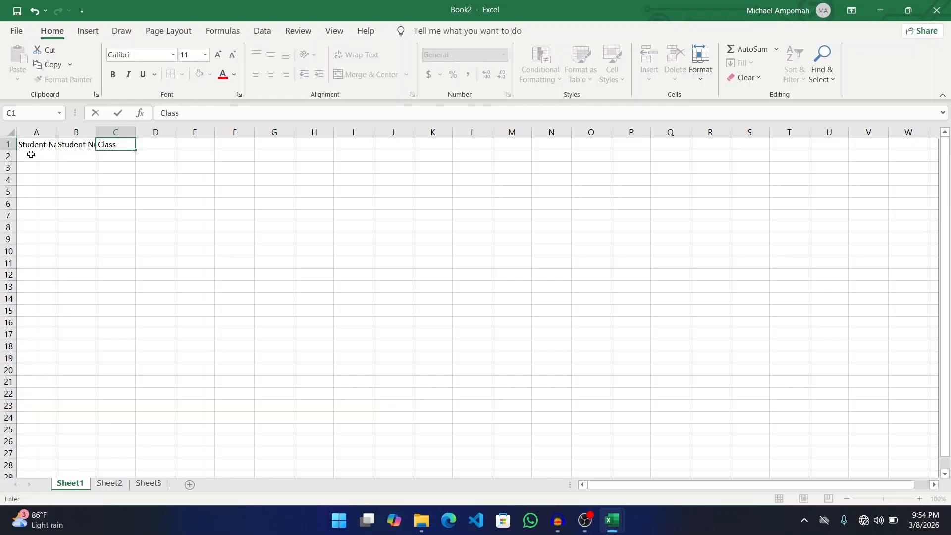
key(Tab)
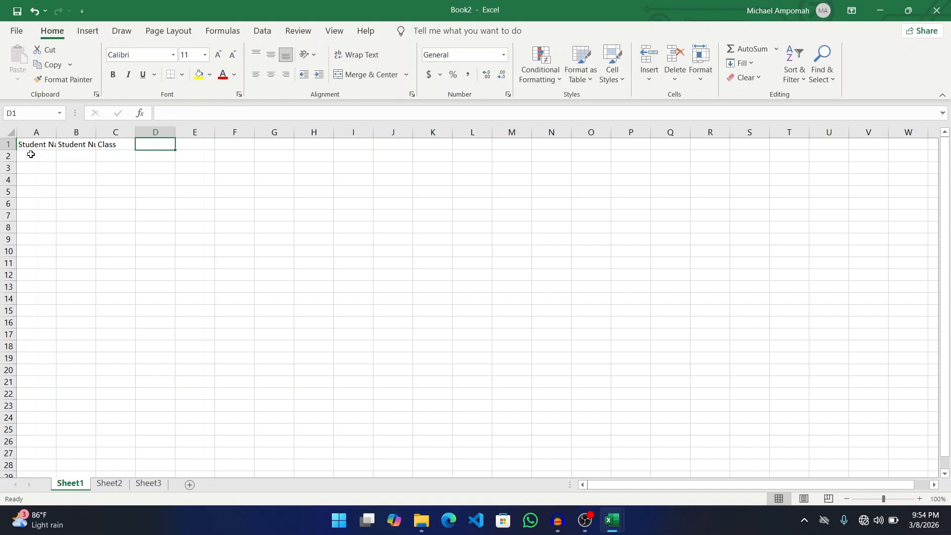
text(Parent)
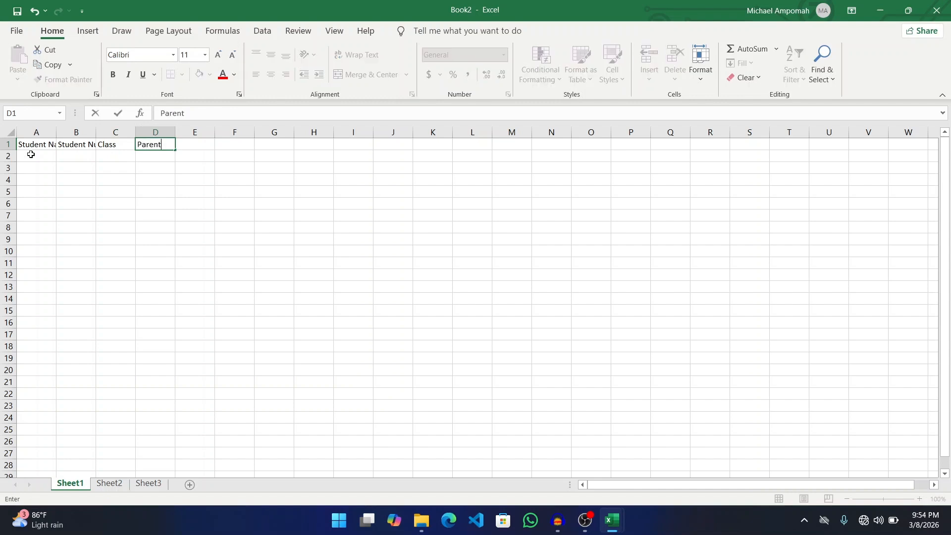
text('s contact)
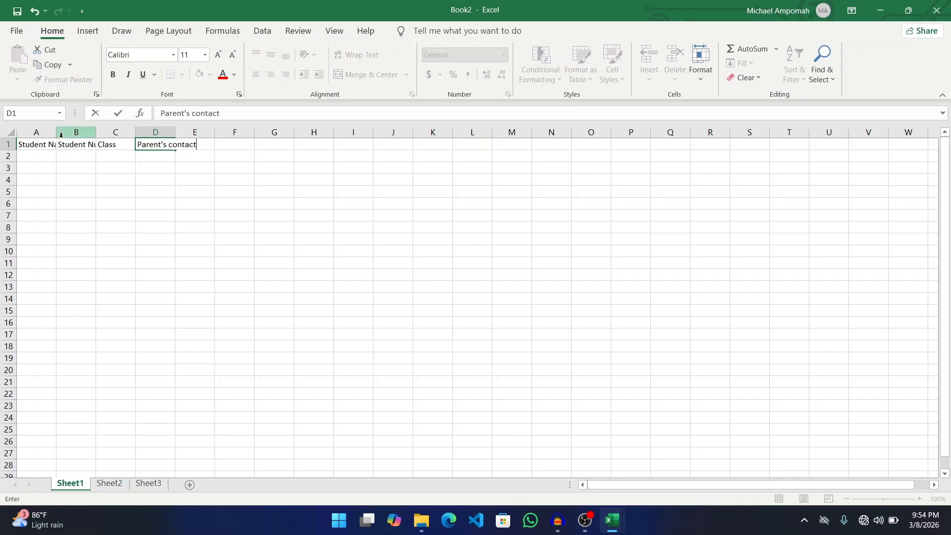
click(45, 146)
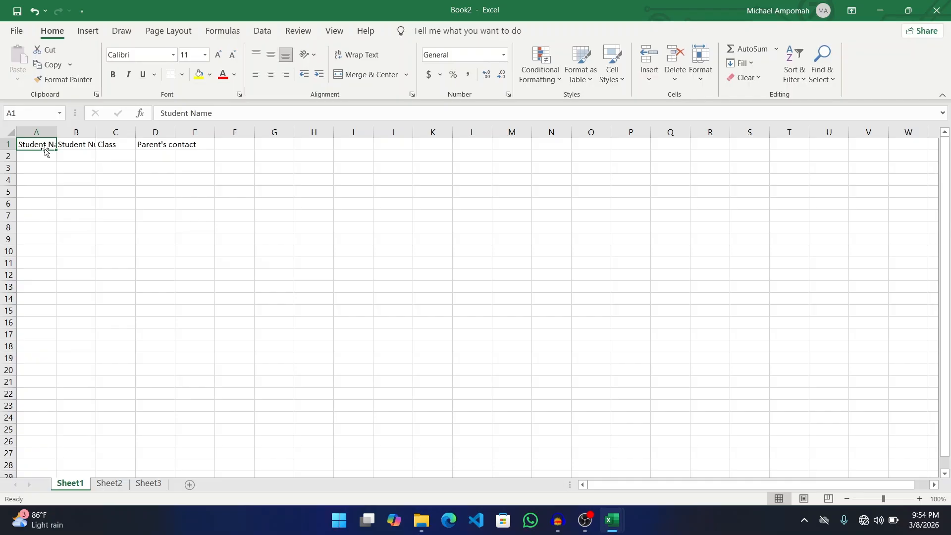
- Select cell A2, then all of column A and all of row 2
click(41, 157)
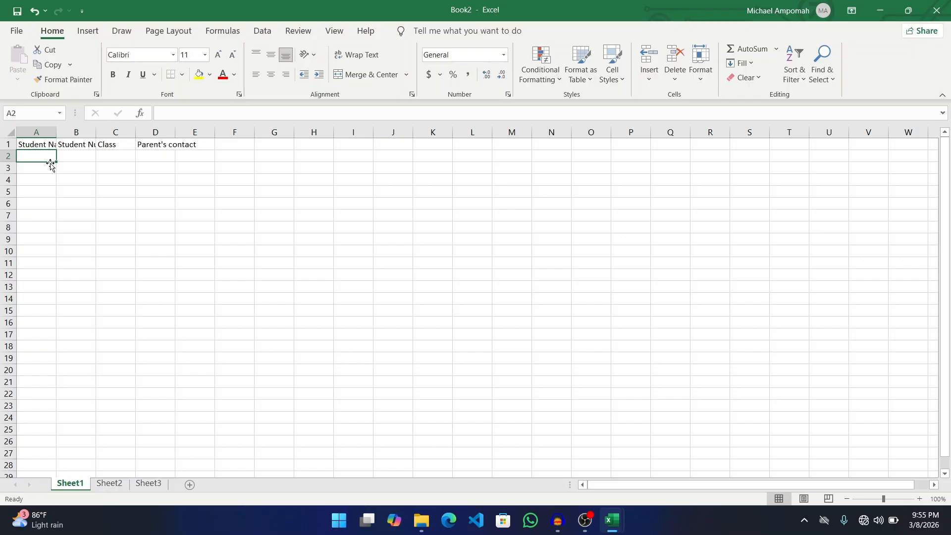
click(40, 130)
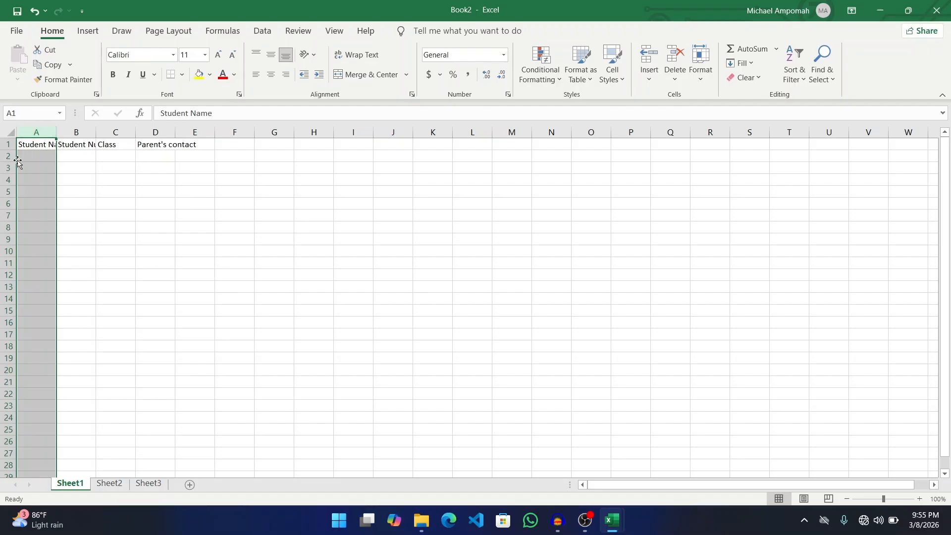
click(88, 166)
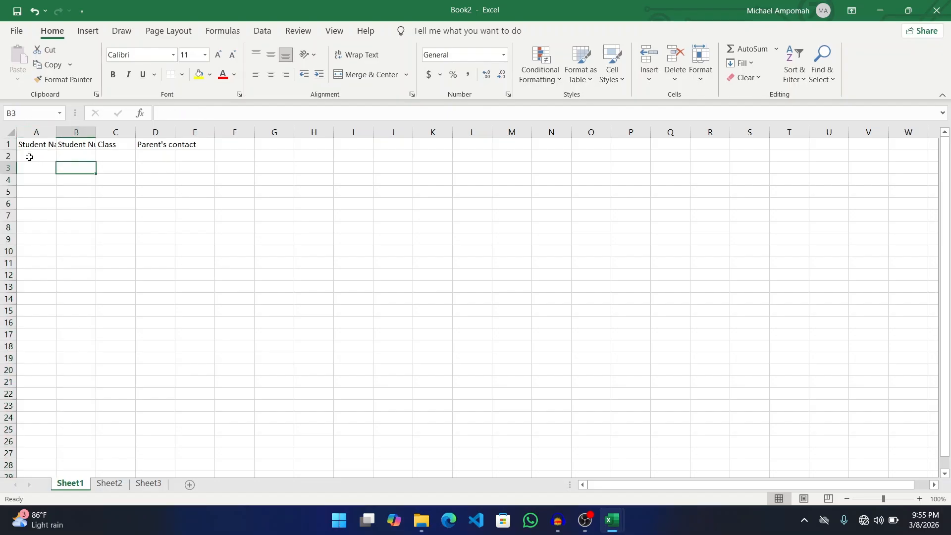
click(6, 156)
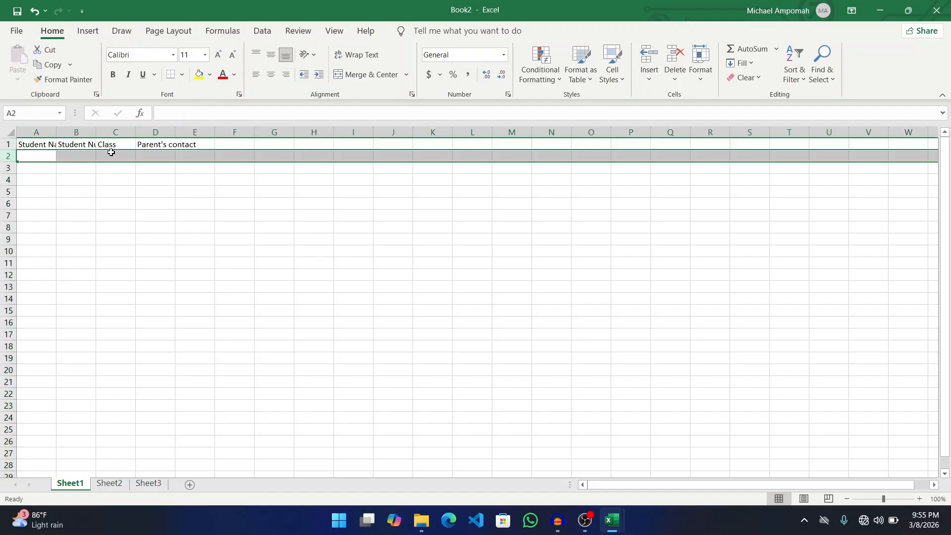
click(41, 134)
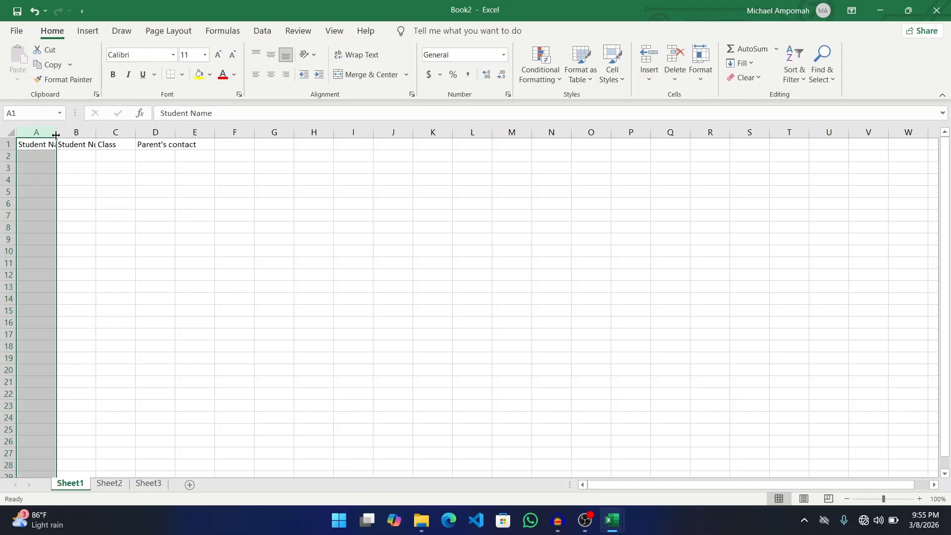
- AutoFit columns A through D to their headings, then switch to the empty Sheet2
double_click(56, 135)
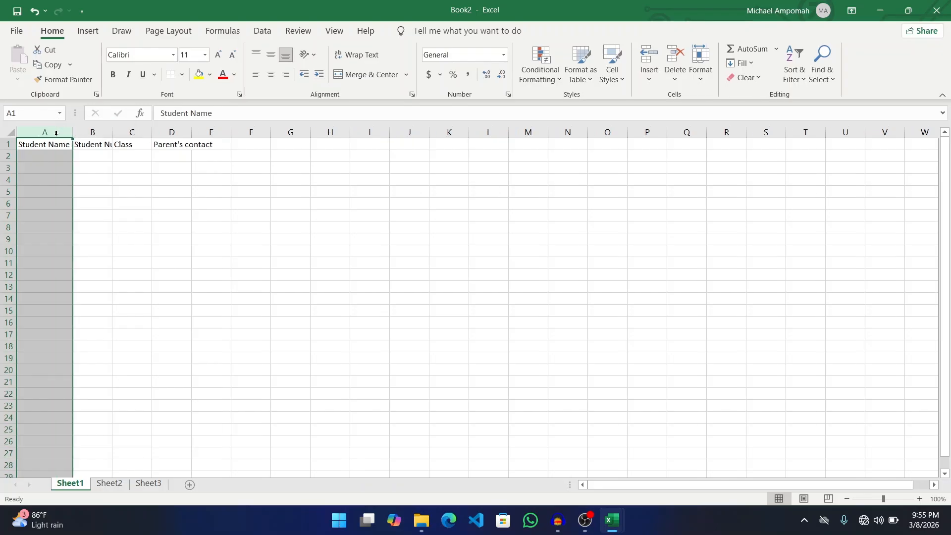
drag(112, 133, 112, 132)
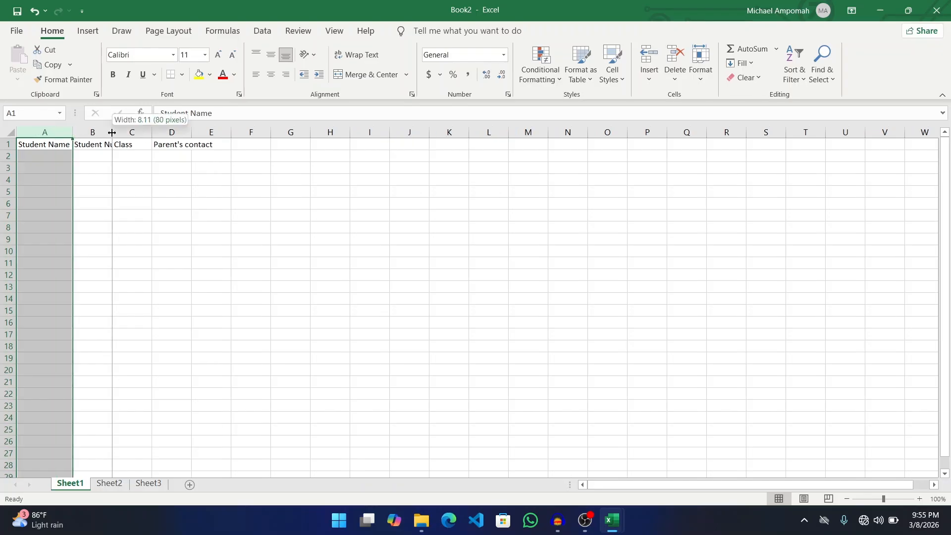
double_click(112, 132)
drag(176, 133, 177, 134)
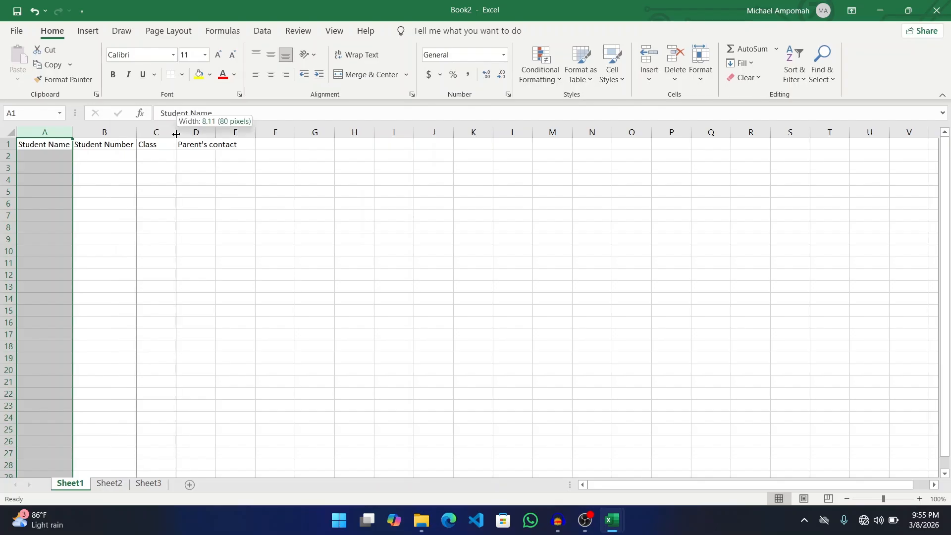
double_click(176, 133)
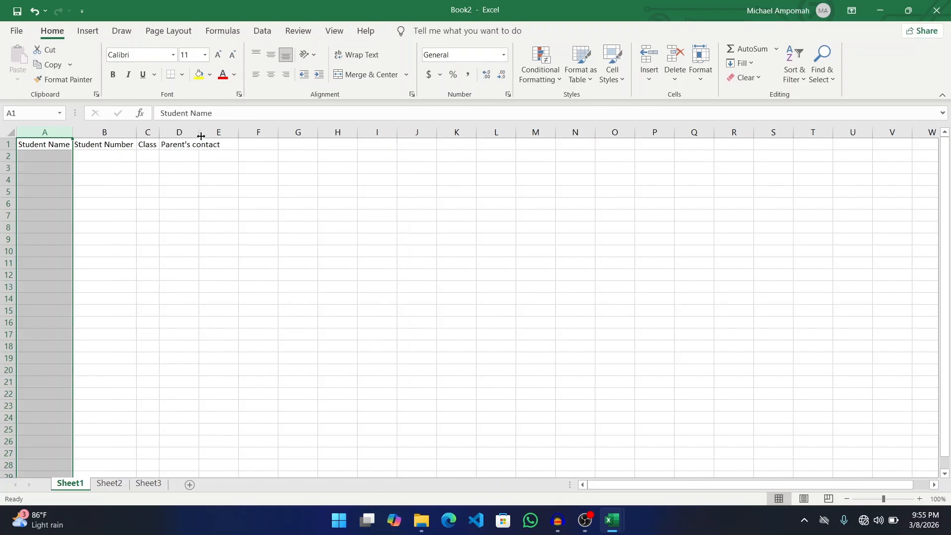
double_click(200, 133)
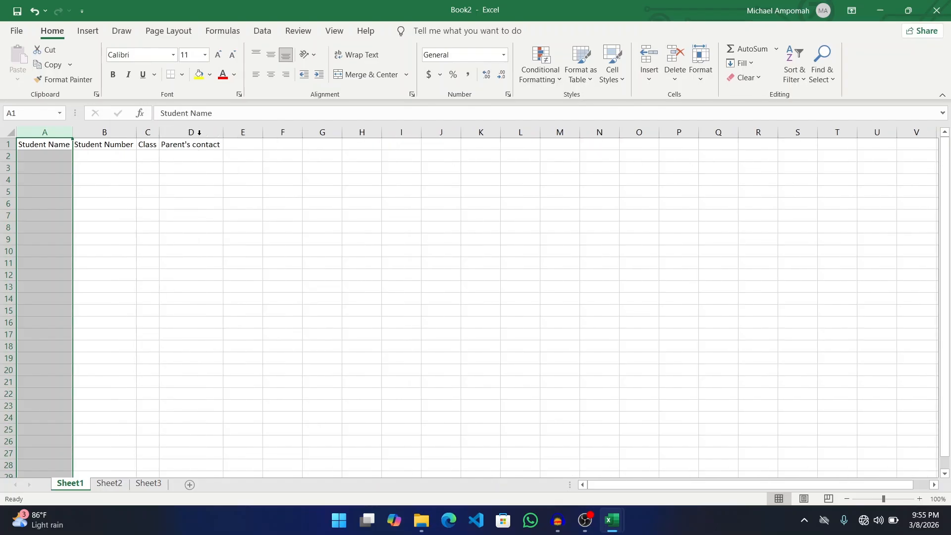
click(48, 155)
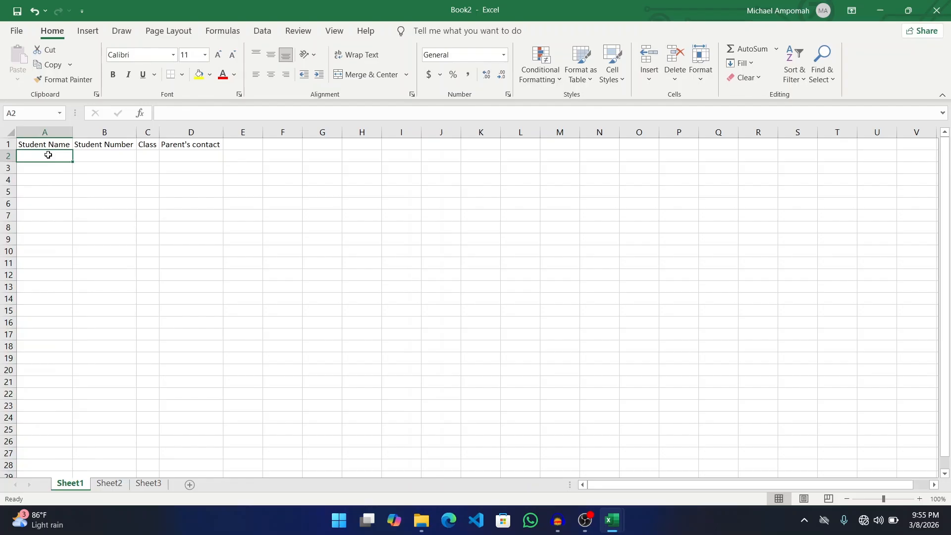
click(112, 484)
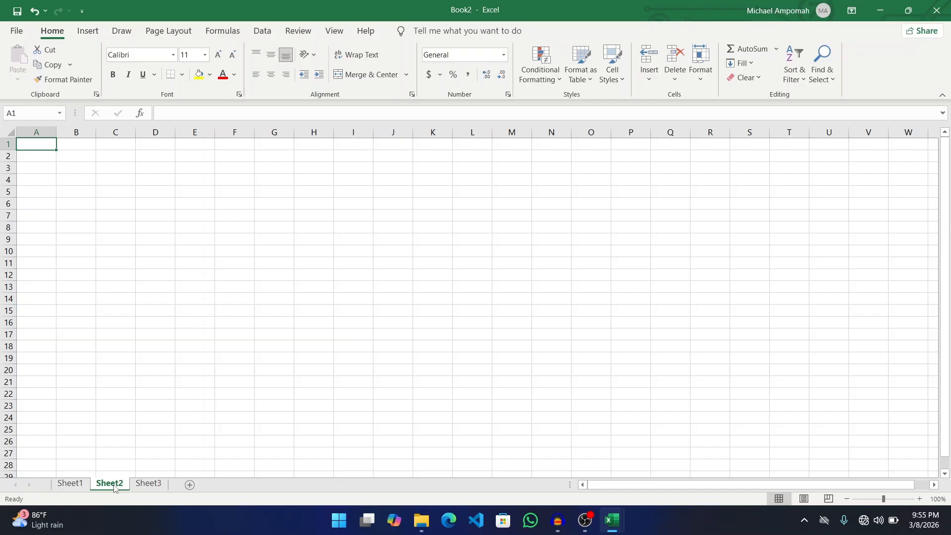
- On Sheet2, enter the headers Student Name and Student Number in A1 and B1
click(83, 485)
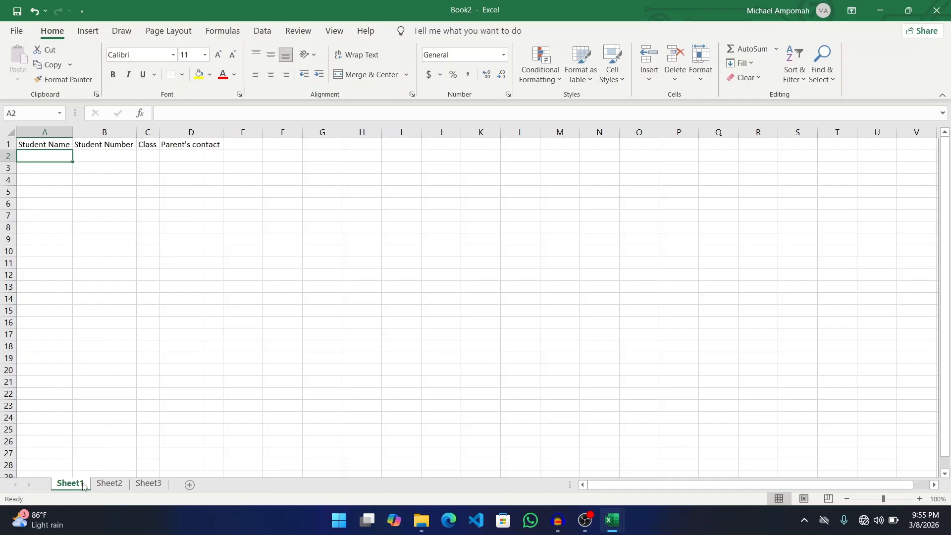
click(108, 484)
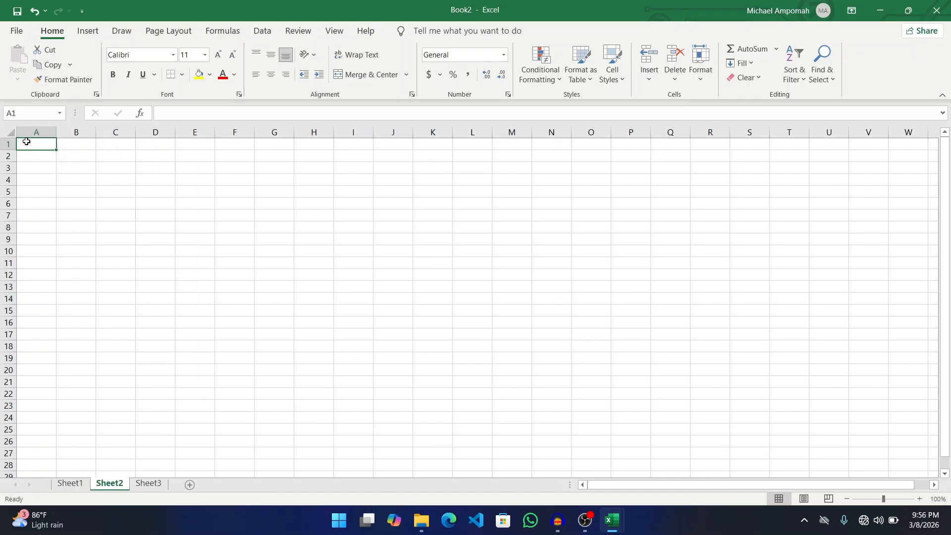
text(Sty)
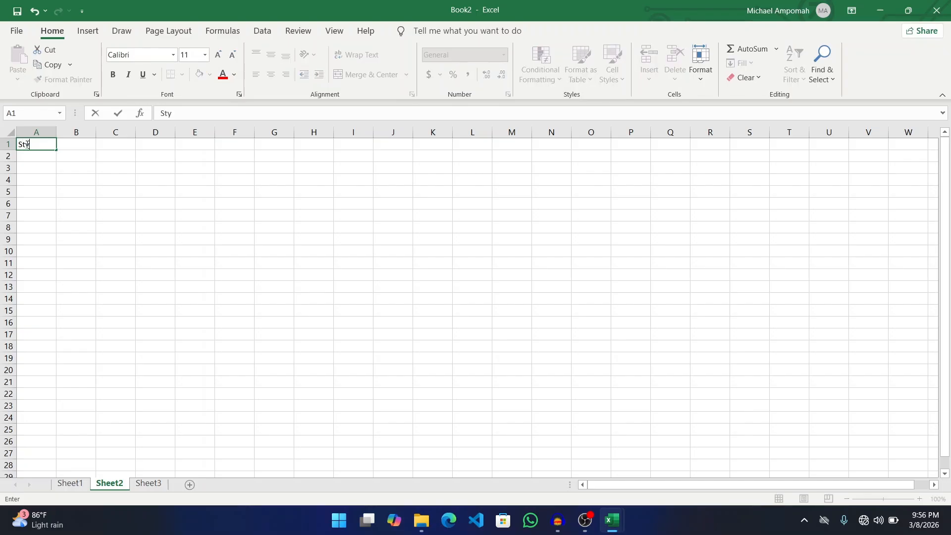
key(BackSpace)
text(udent Name)
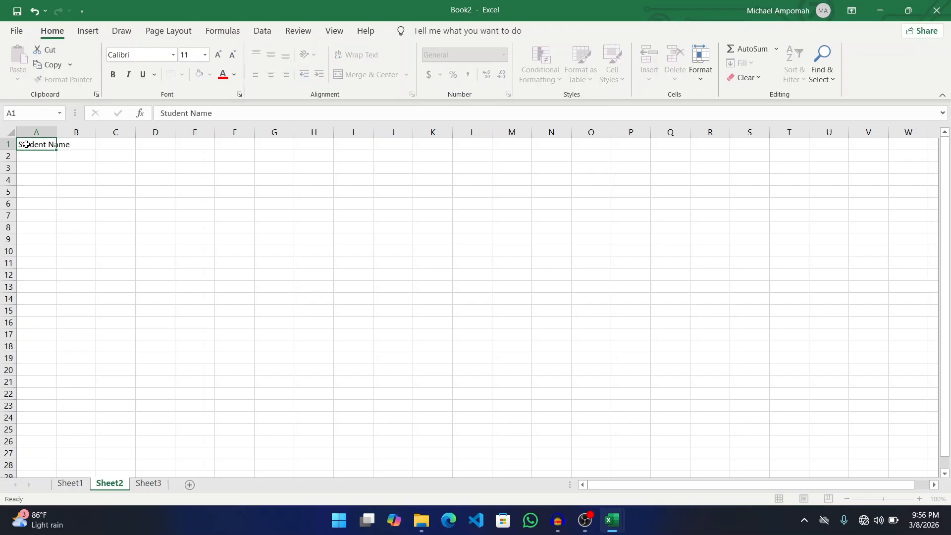
key(Tab)
text(Student)
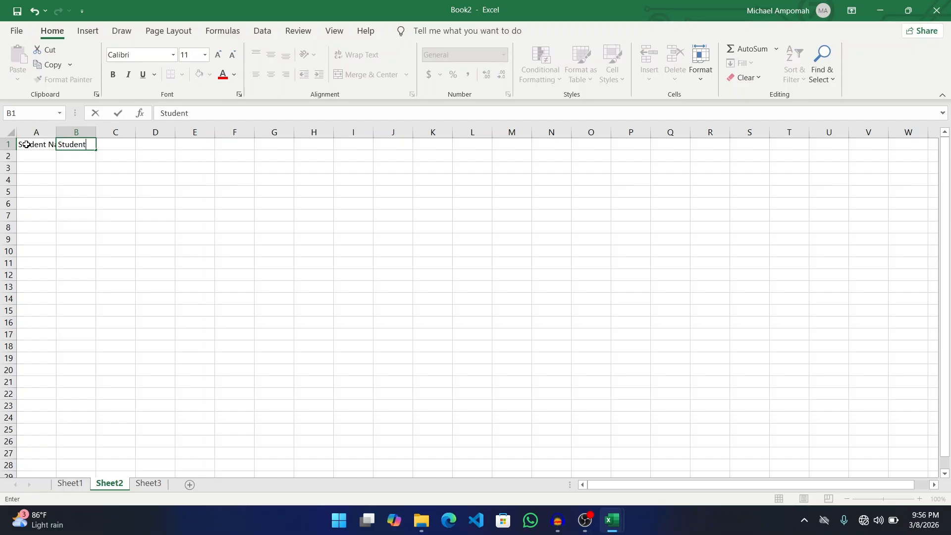
text( Number)
key(Tab)
- Enter the headers Amount Payable, Areas and Balance in C1:E1, correcting typos
text(A)
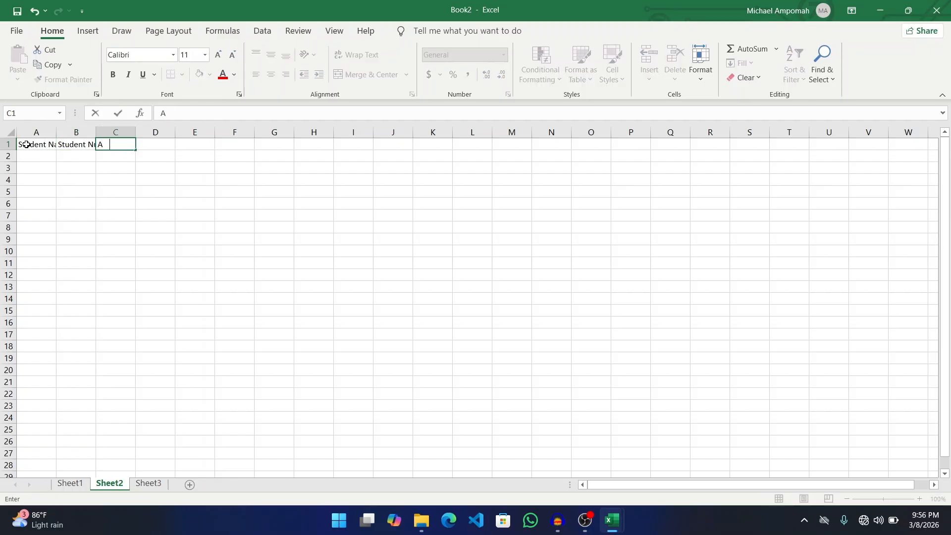
text(mount PAyable)
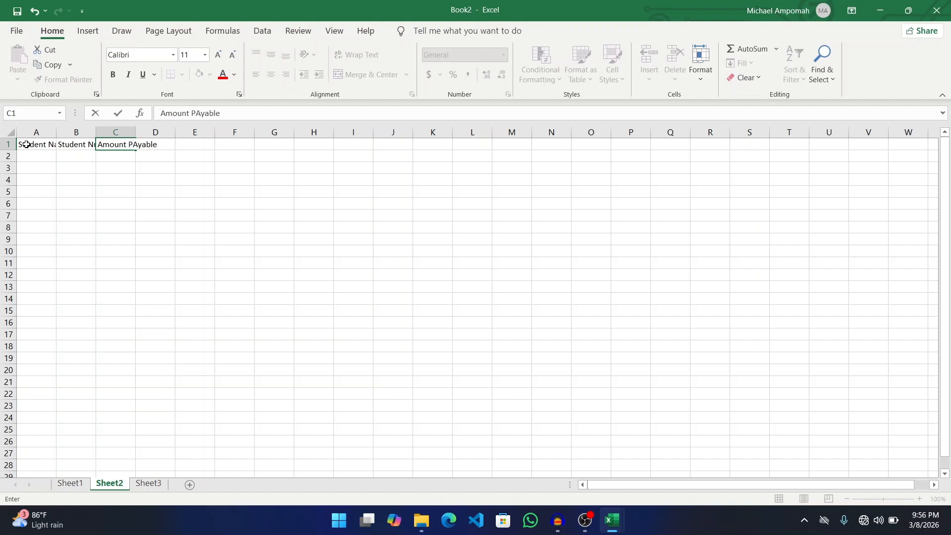
key(BackSpace)
key(BackSpace)
key(BackSpace)
key(BackSpace)
key(BackSpace)
key(BackSpace)
text(ayable)
key(Tab)
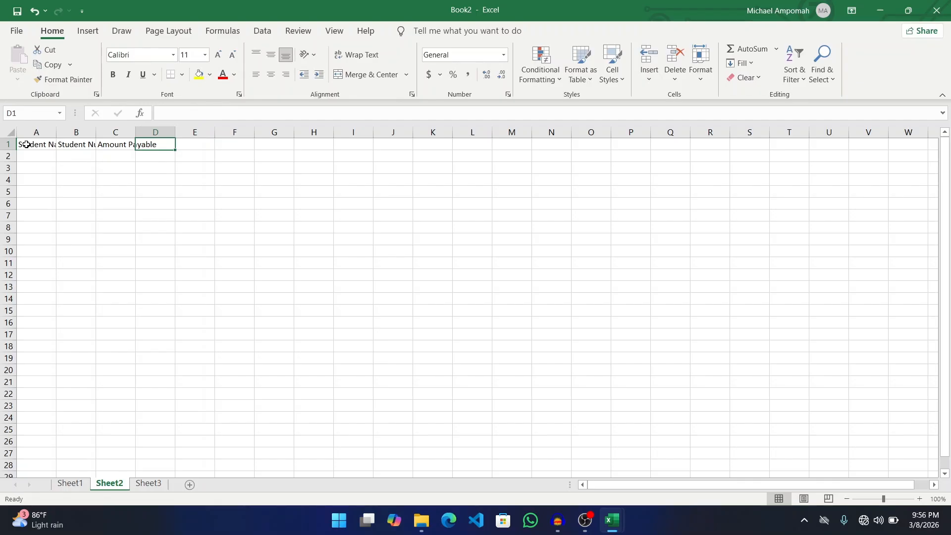
text(Bala)
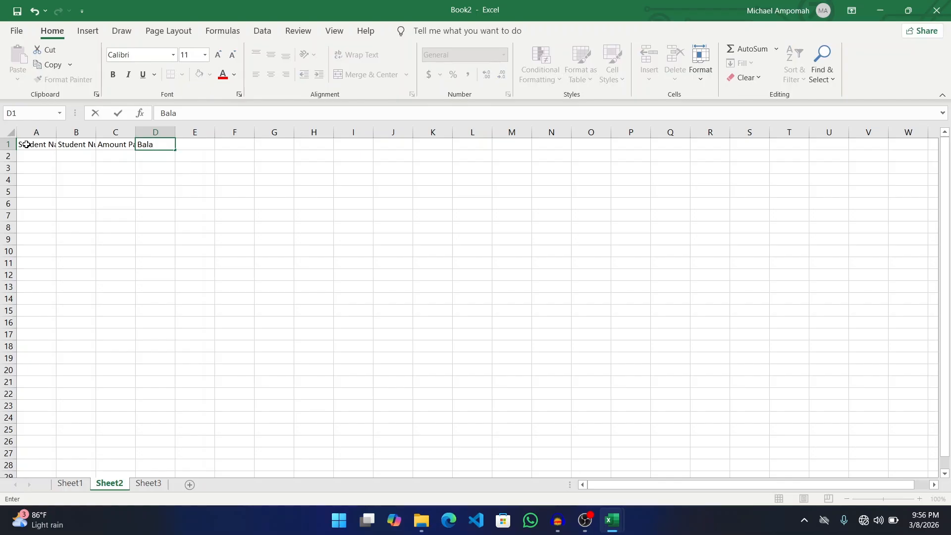
text(nce)
key(BackSpace)
key(BackSpace)
key(BackSpace)
key(BackSpace)
key(BackSpace)
key(BackSpace)
key(BackSpace)
text(Afreas)
key(BackSpace)
key(BackSpace)
key(BackSpace)
key(BackSpace)
key(BackSpace)
text(reas)
key(Tab)
text(Balan)
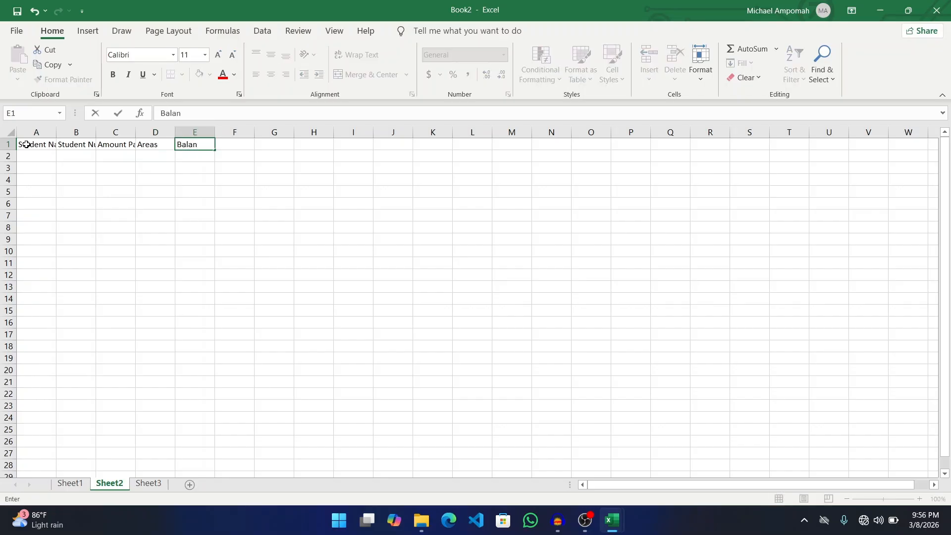
text(ce)
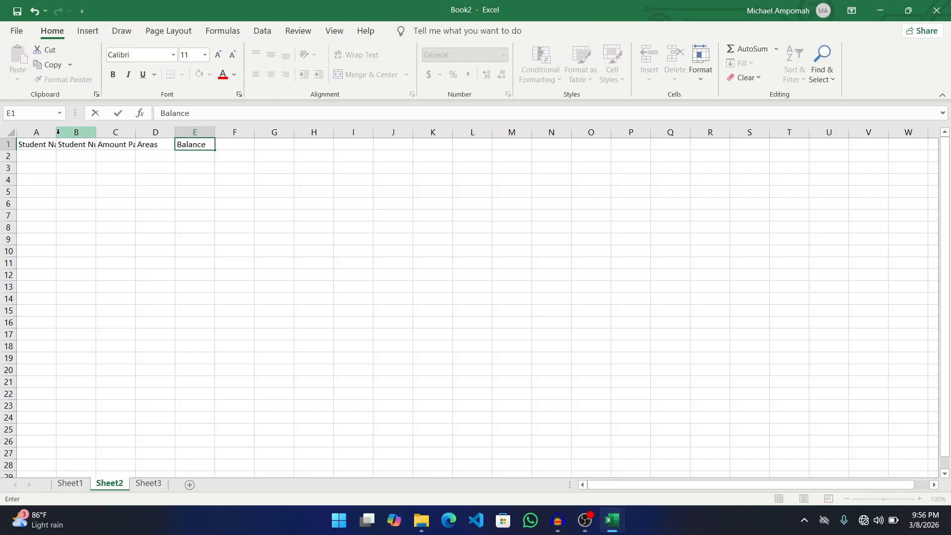
click(50, 144)
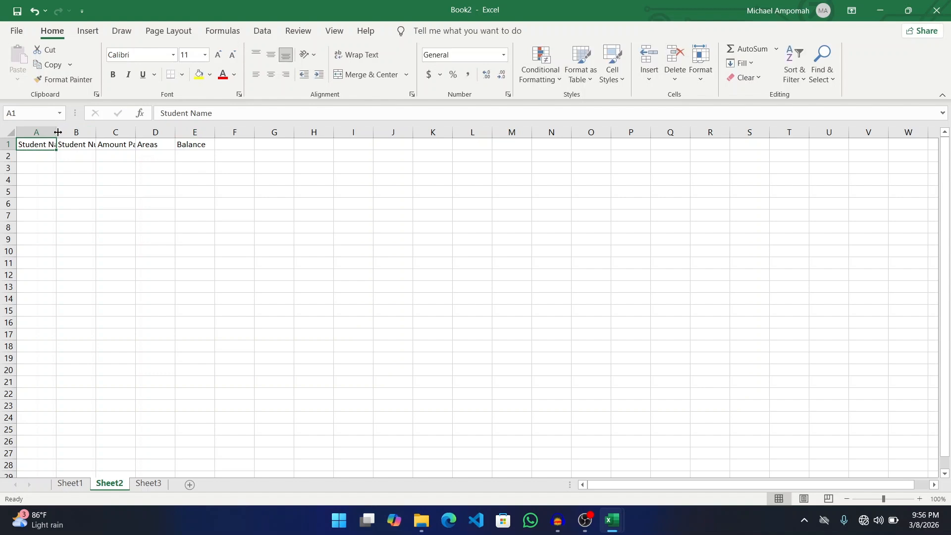
- AutoFit Sheet2 columns A, B and C to their headers, then check Sheet1 and return
double_click(58, 132)
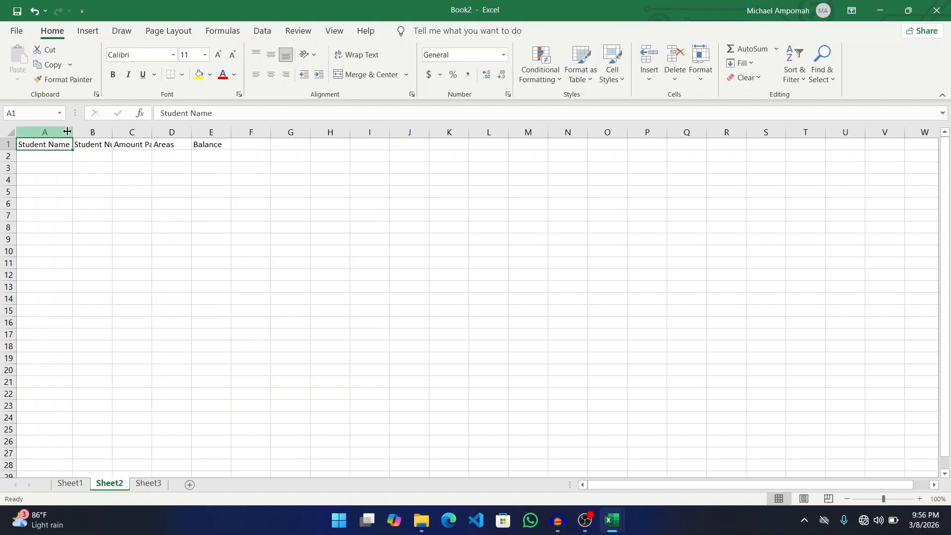
double_click(111, 133)
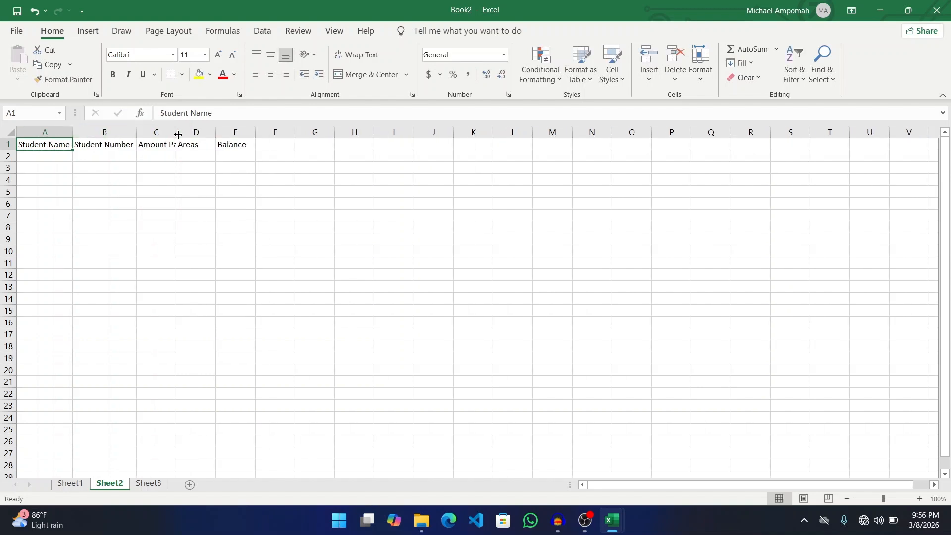
double_click(178, 132)
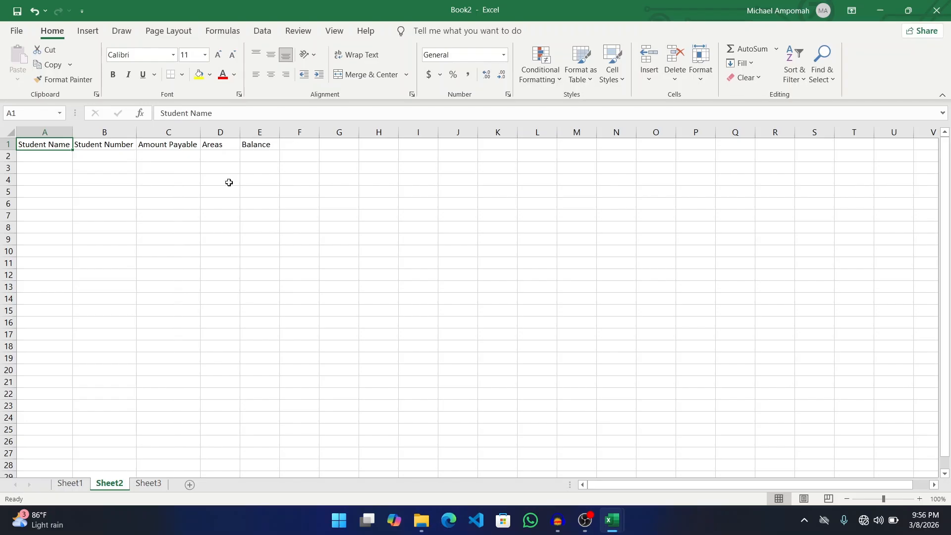
click(154, 197)
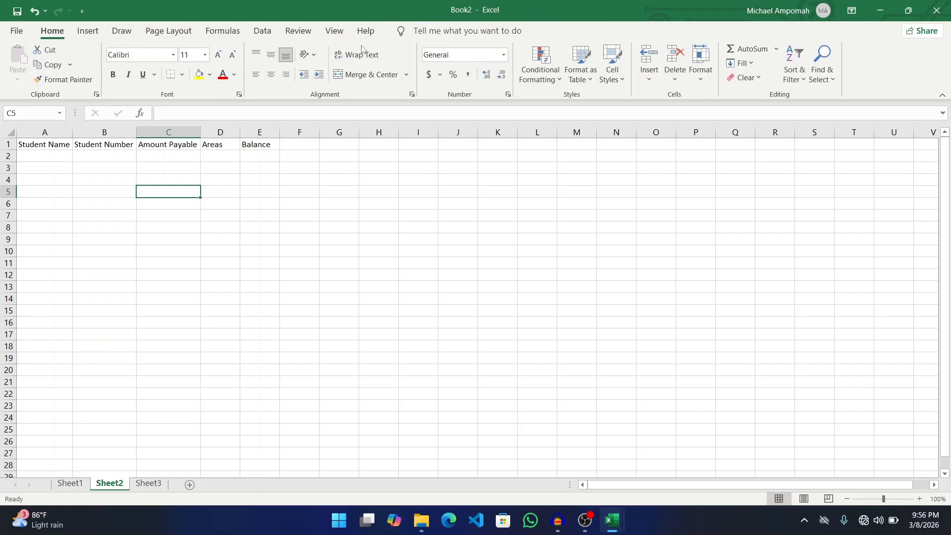
click(78, 484)
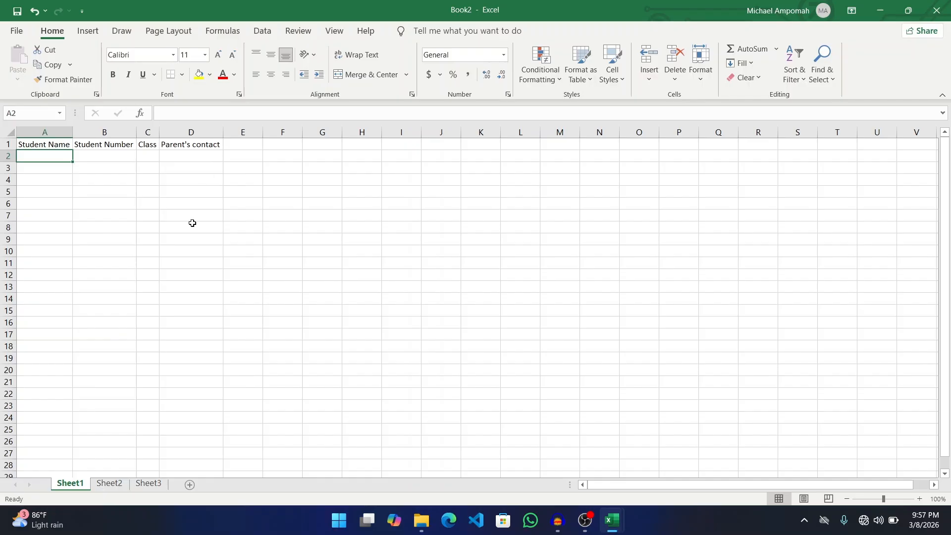
click(115, 484)
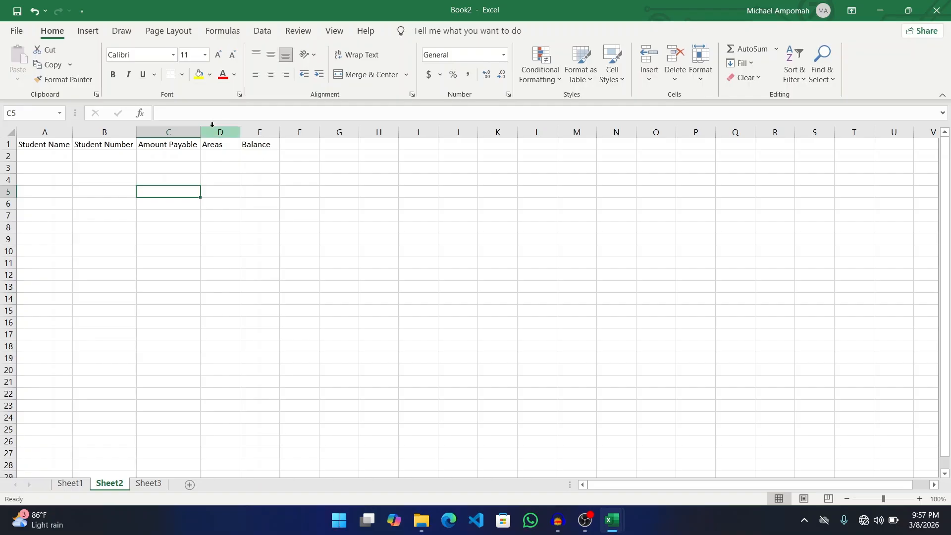
- Save the workbook in Documents as 'Triumph International School'
click(20, 30)
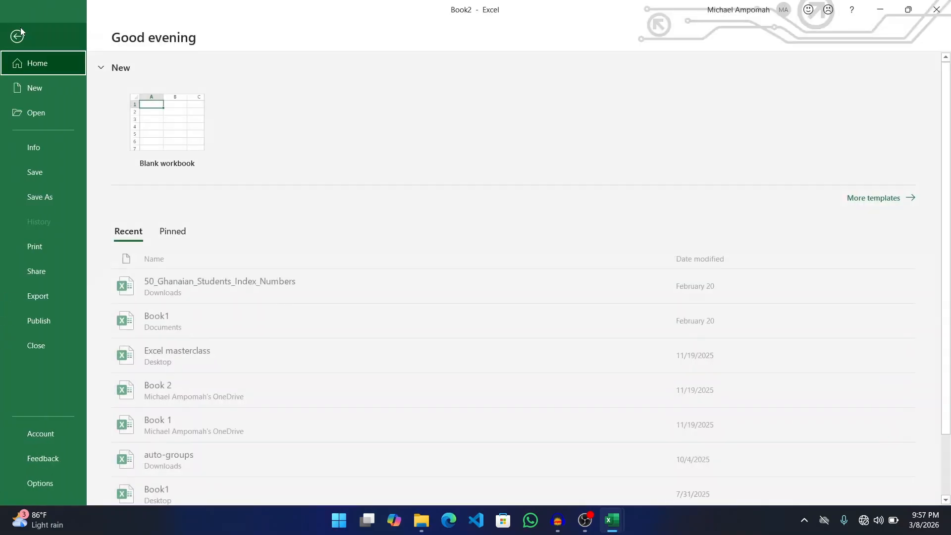
click(30, 198)
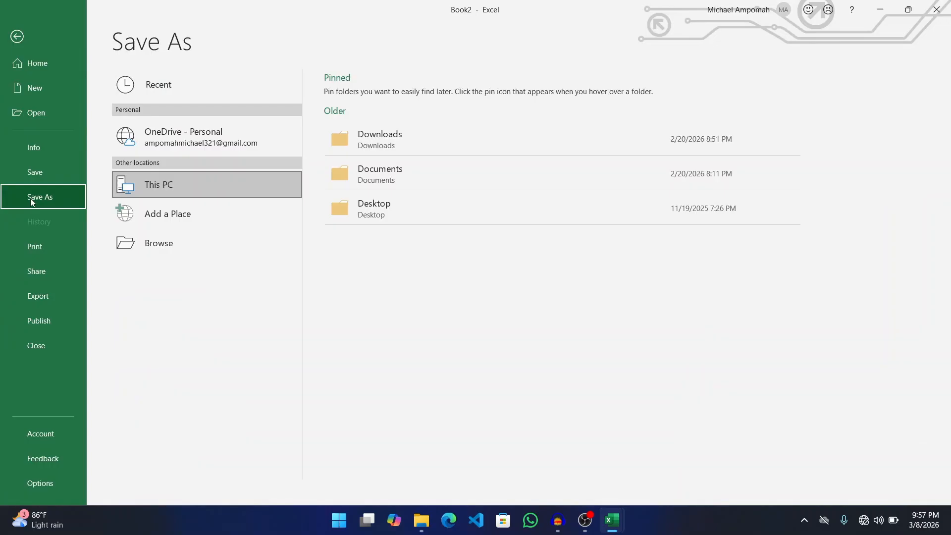
click(224, 190)
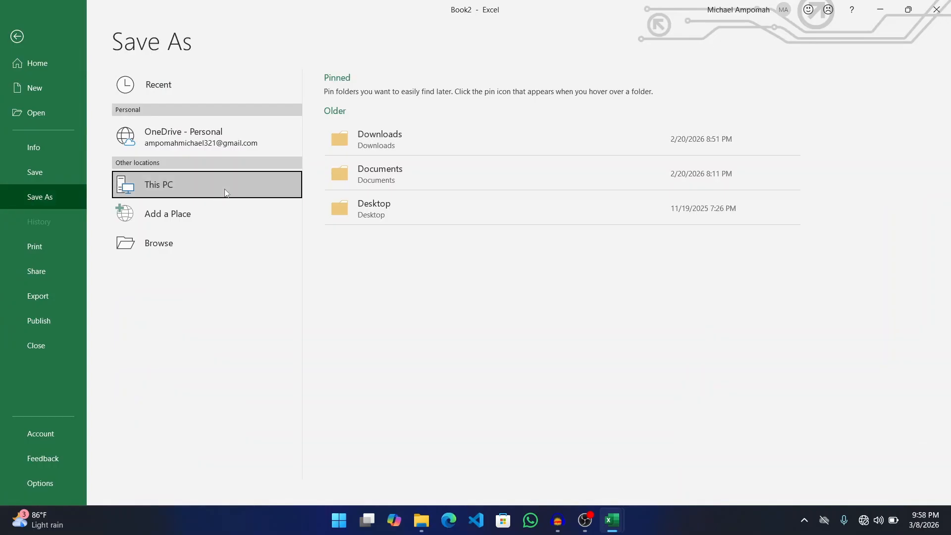
click(372, 170)
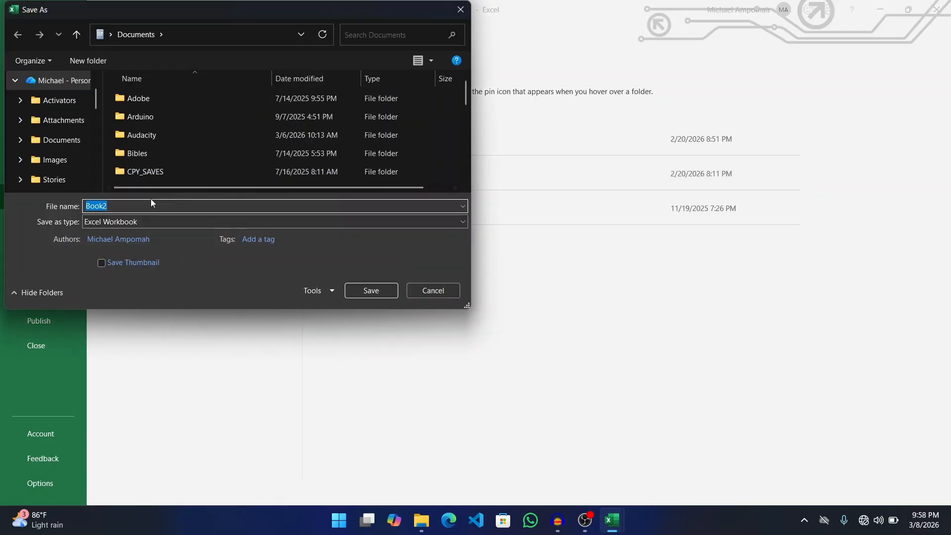
key(BackSpace)
text(Triumph Imter)
key(BackSpace)
key(BackSpace)
key(BackSpace)
key(BackSpace)
text(ny)
key(BackSpace)
text(ternational School)
click(361, 289)
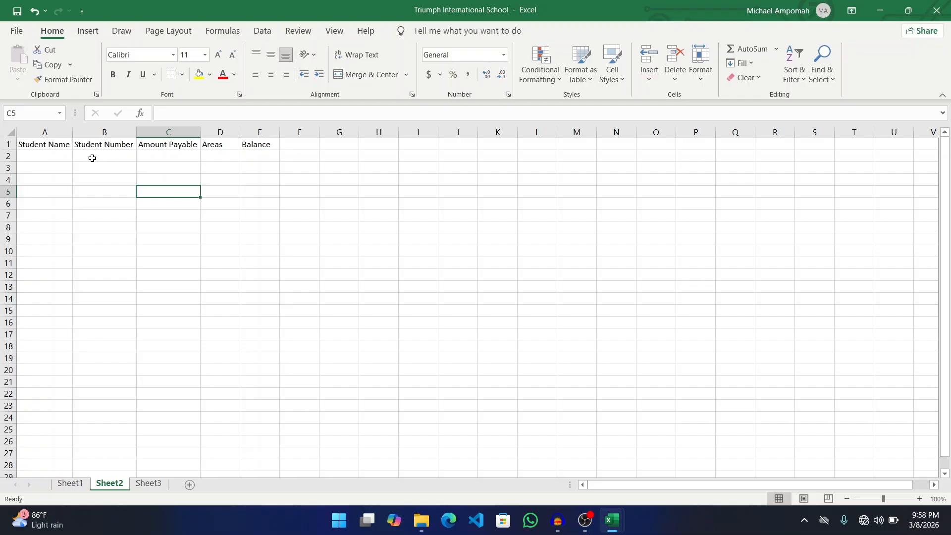
click(45, 132)
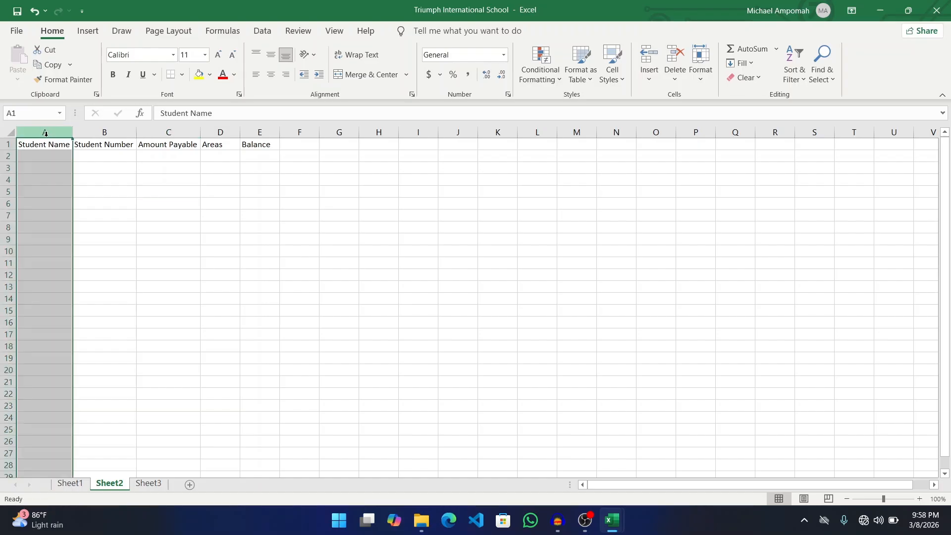
click(8, 158)
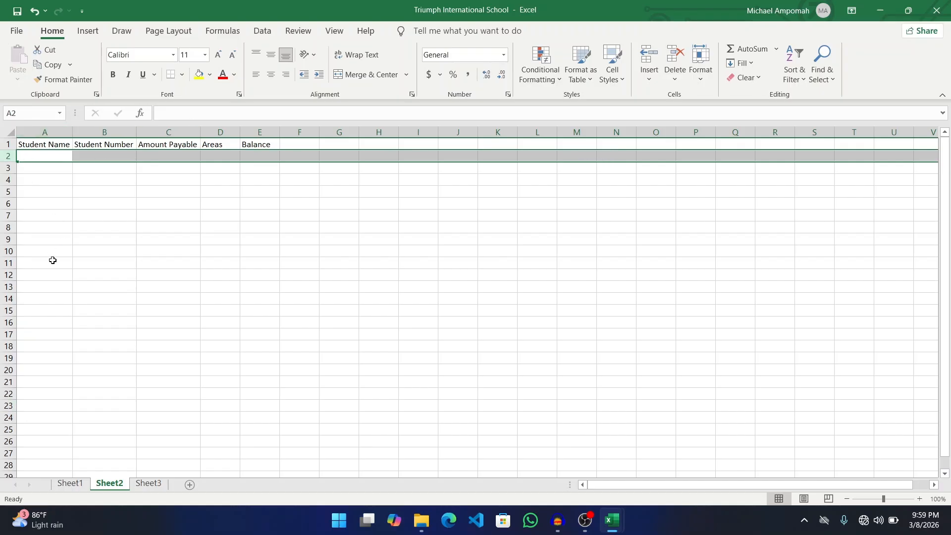
click(62, 170)
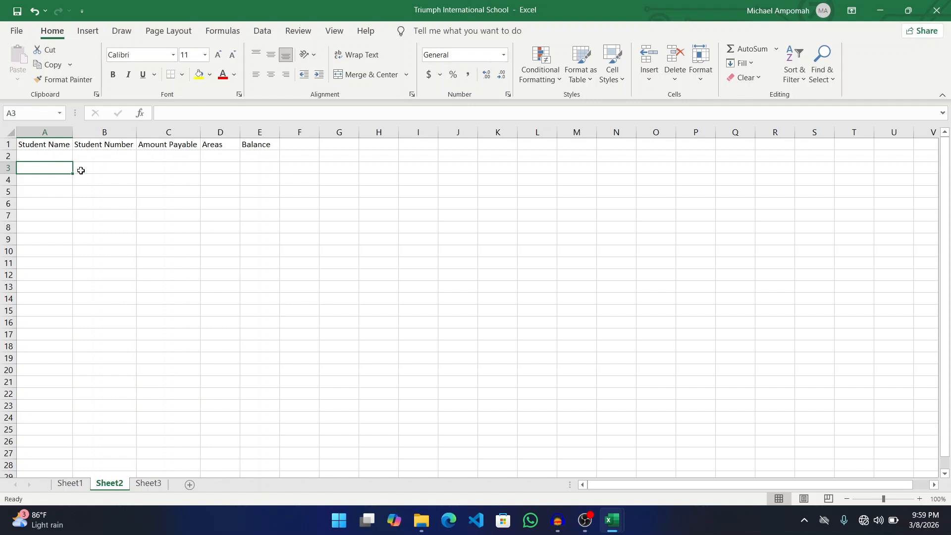
click(99, 167)
click(159, 165)
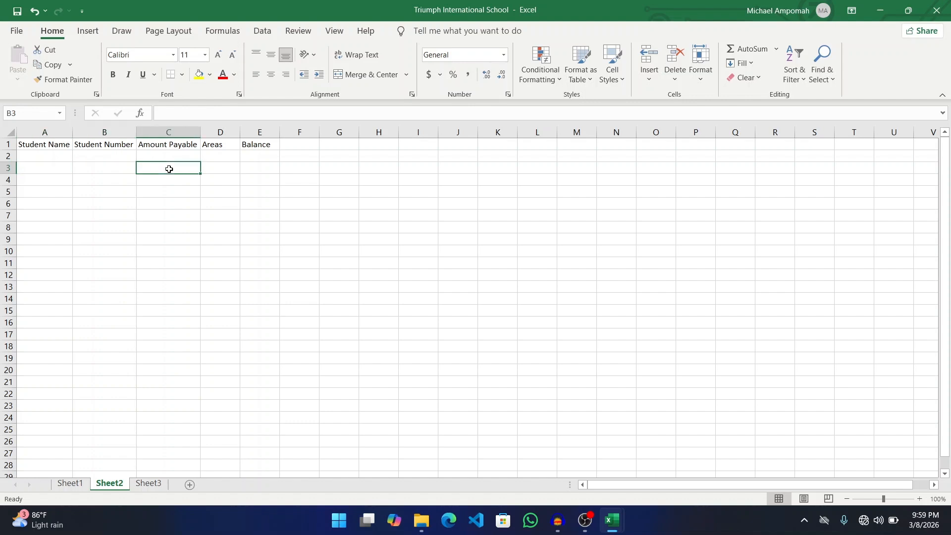
drag(94, 157, 38, 179)
click(40, 179)
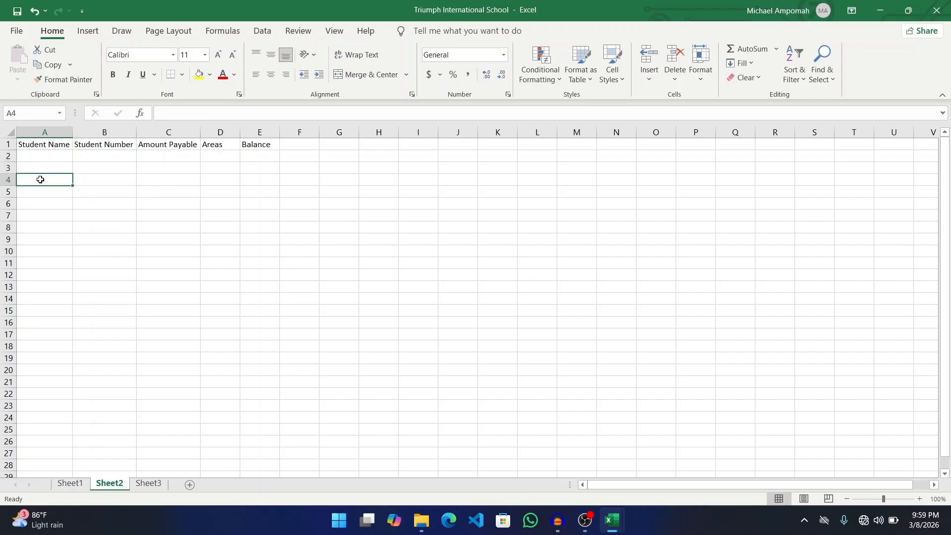
click(186, 166)
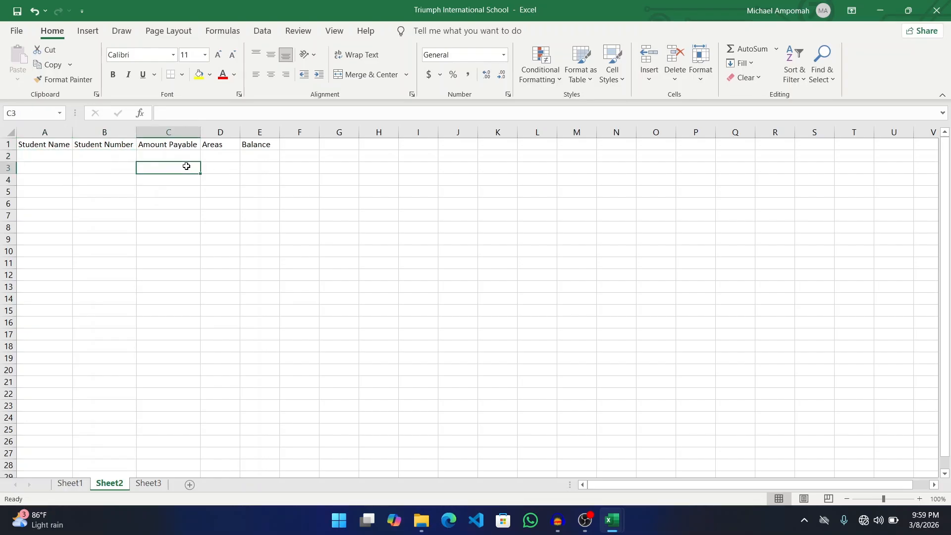
click(384, 193)
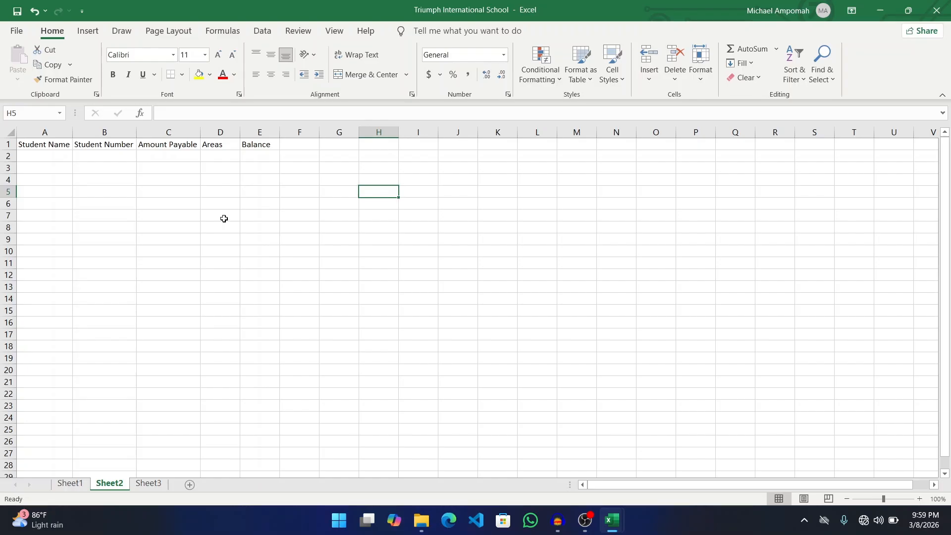
click(178, 214)
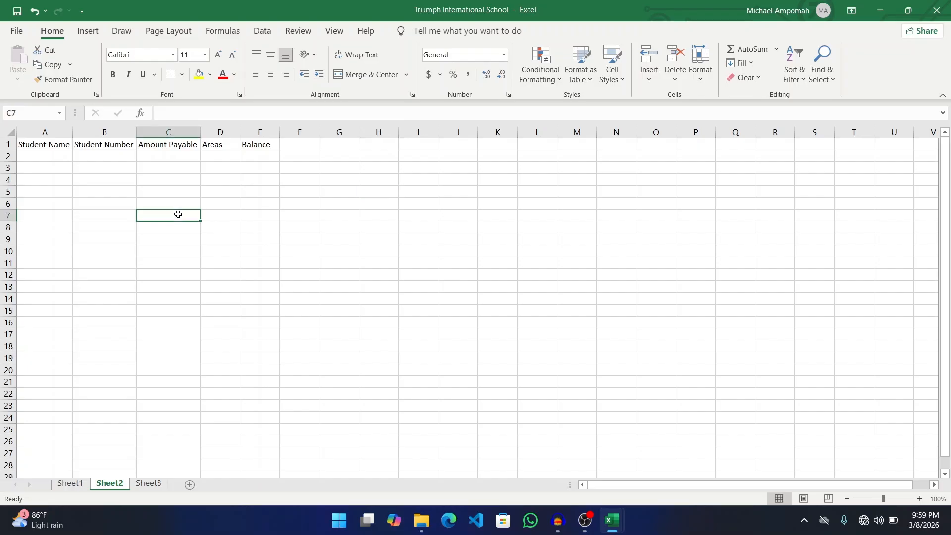
click(623, 228)
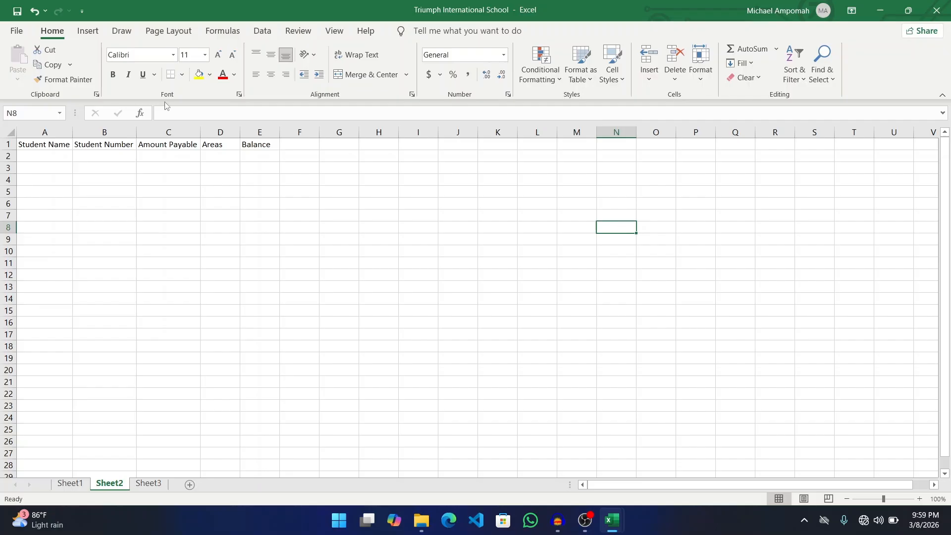
click(57, 127)
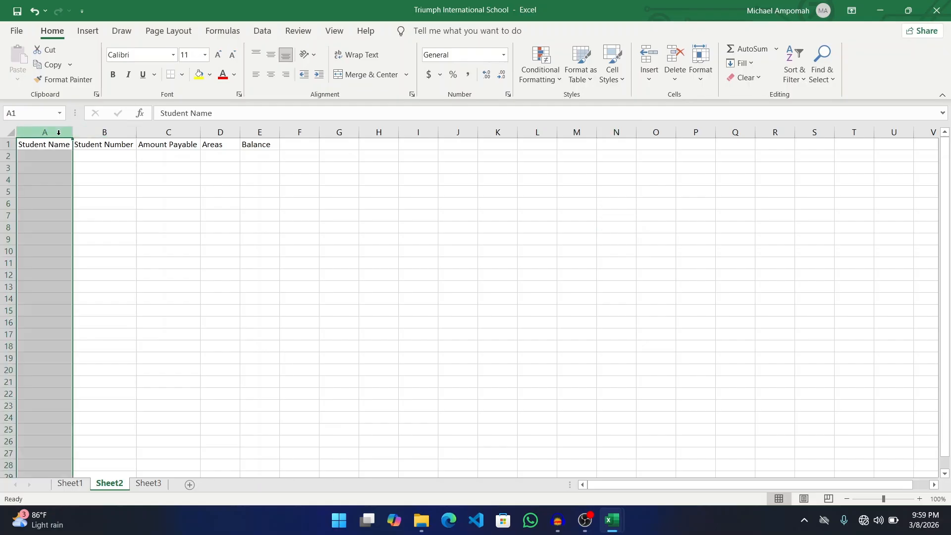
click(112, 131)
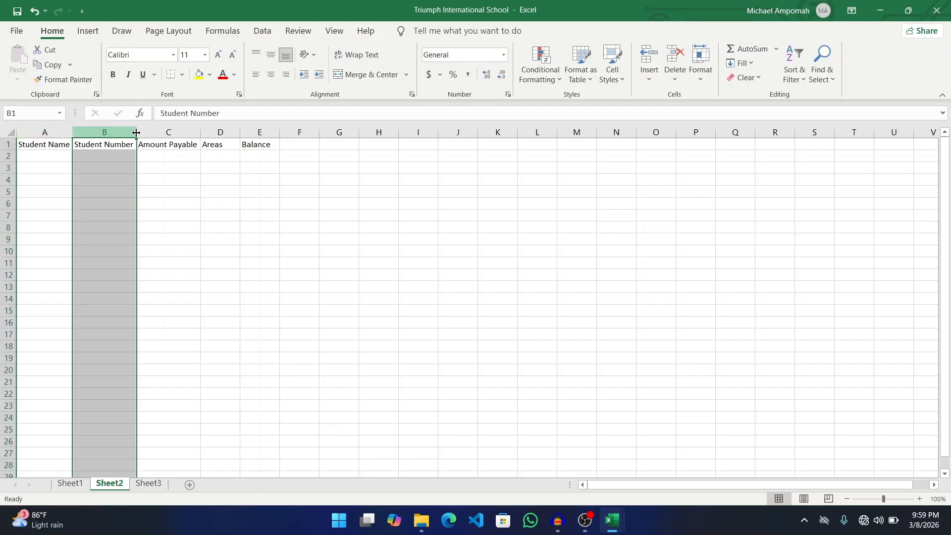
click(172, 132)
click(221, 131)
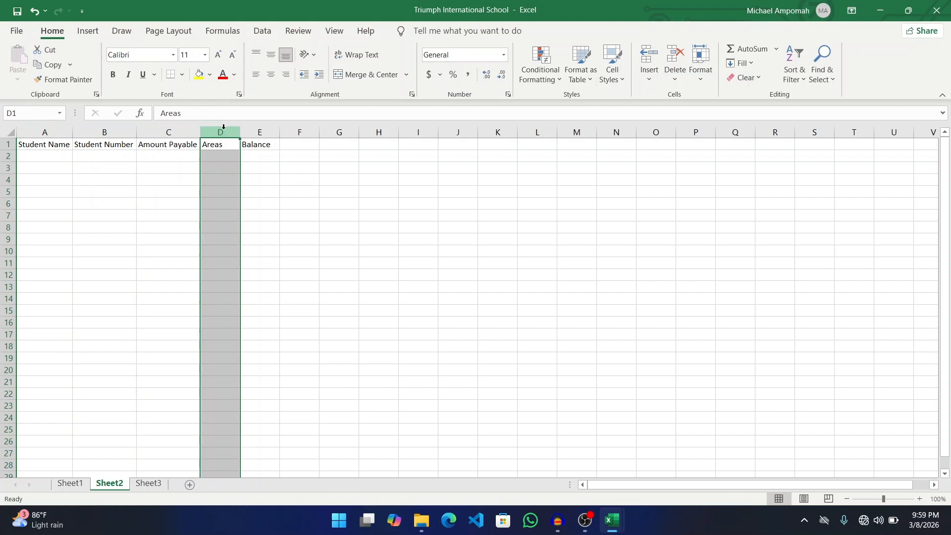
click(254, 130)
click(312, 130)
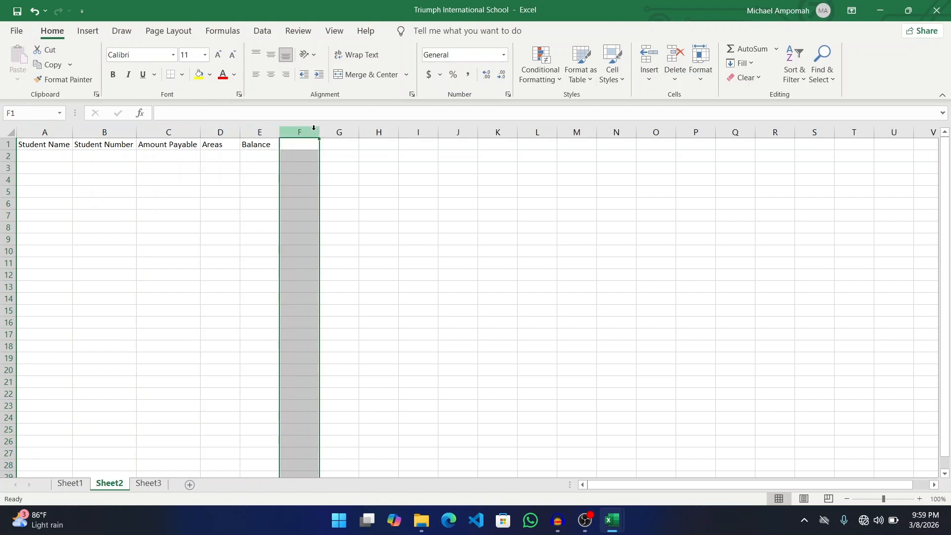
click(4, 144)
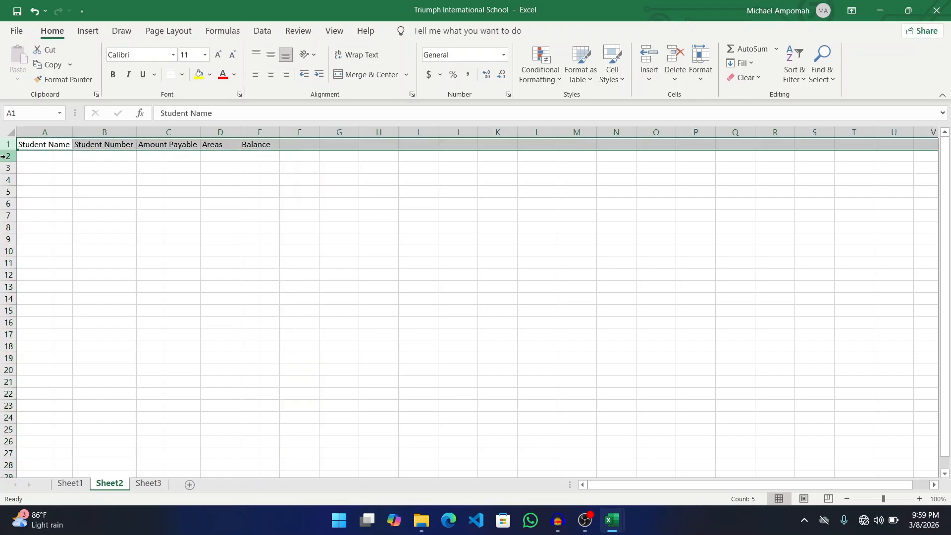
click(5, 155)
drag(4, 144, 4, 172)
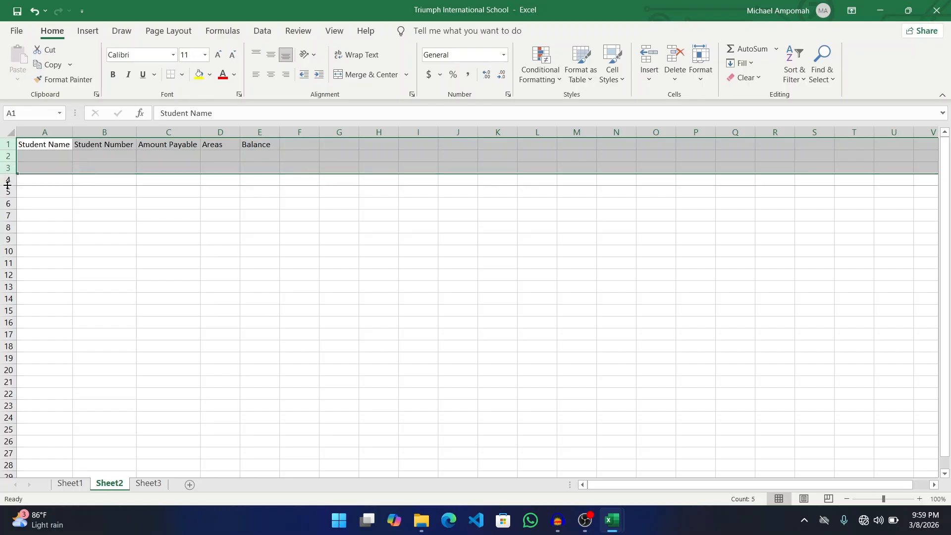
click(44, 190)
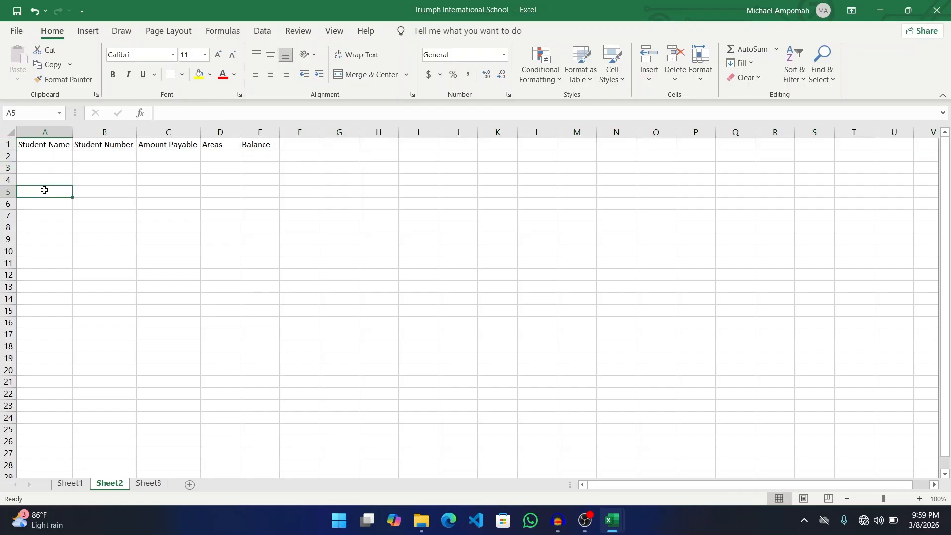
click(6, 168)
drag(7, 187, 7, 188)
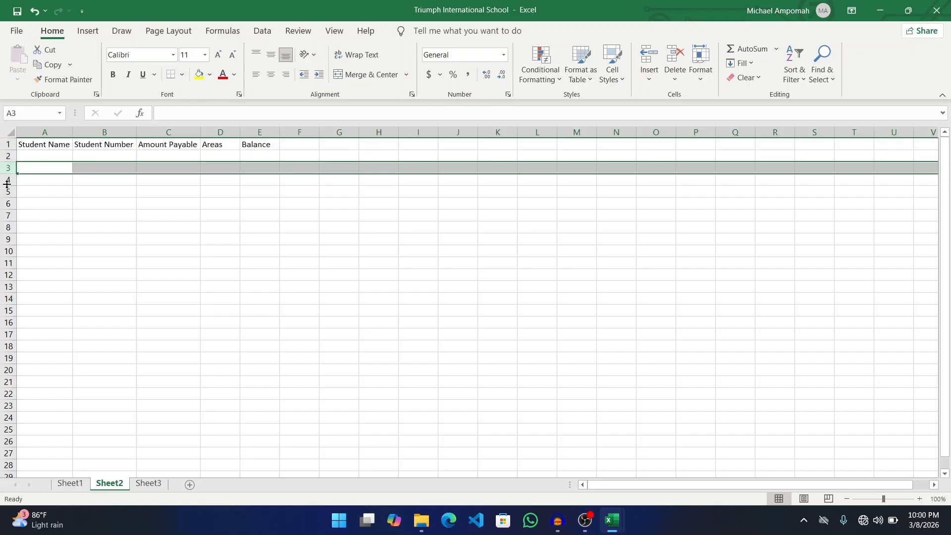
click(51, 178)
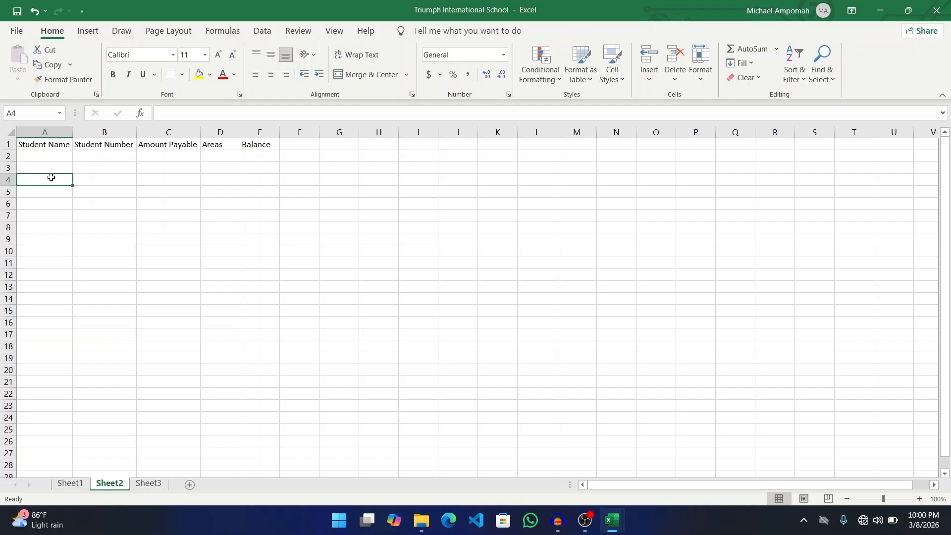
click(58, 129)
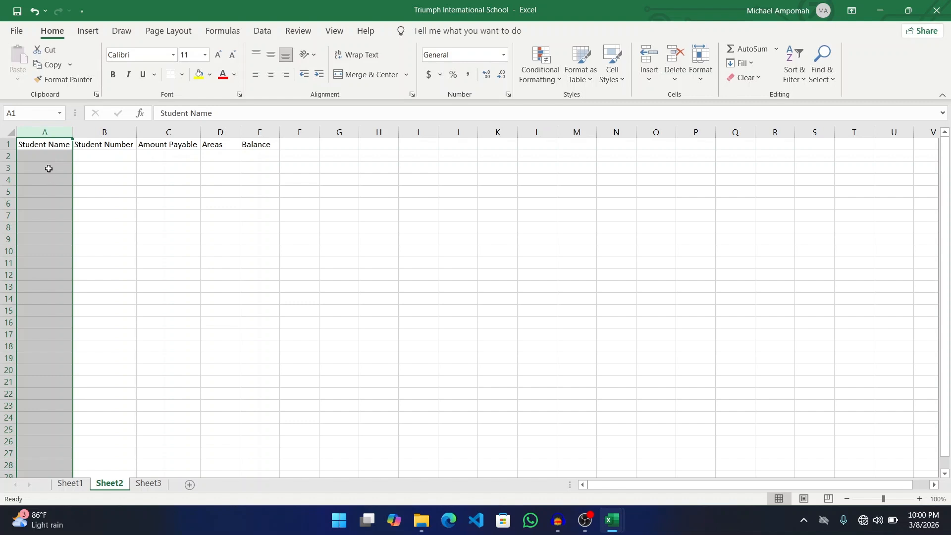
click(94, 172)
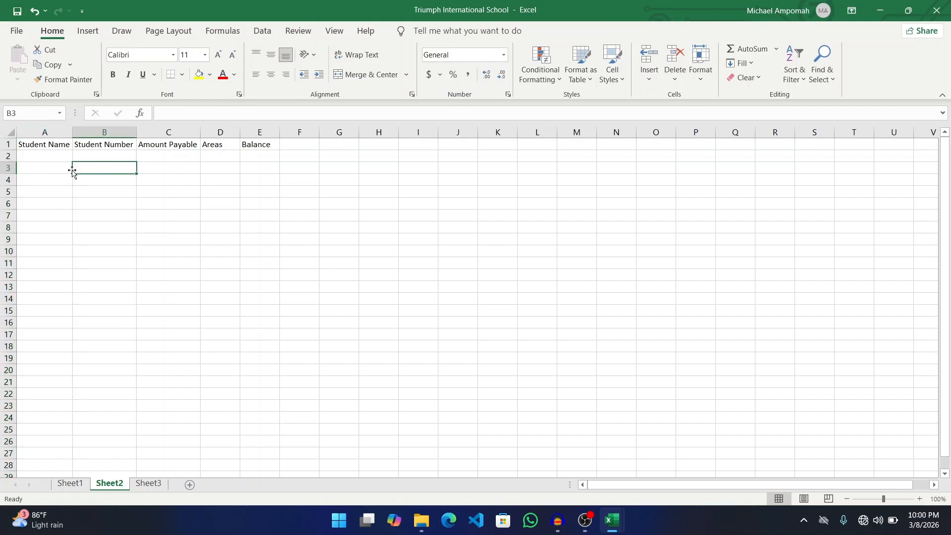
click(56, 170)
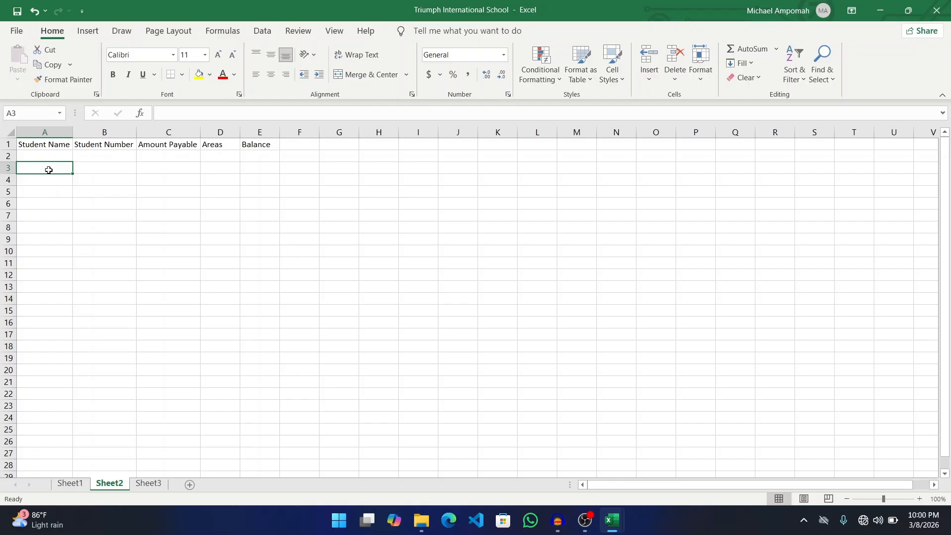
text(saadaad)
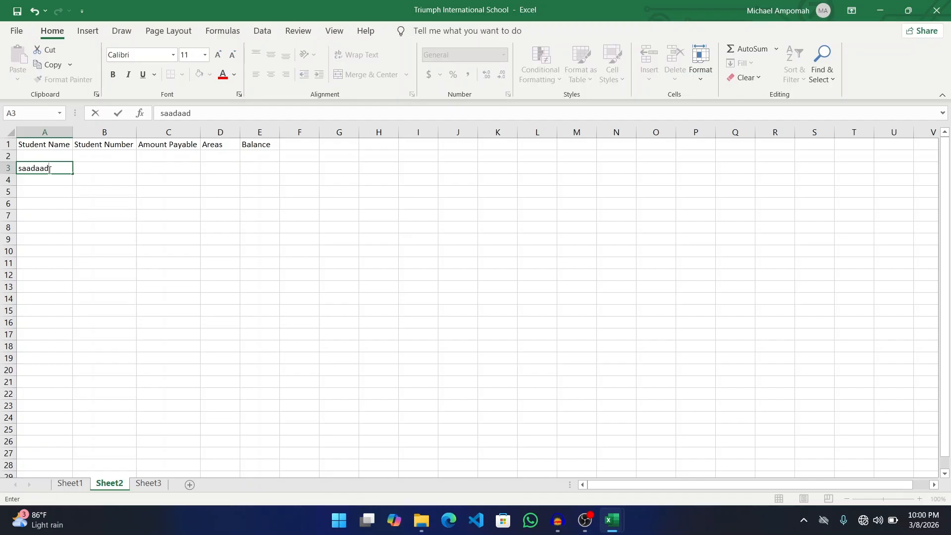
key(BackSpace)
key(BackSpace)
key(BackSpace)
key(BackSpace)
key(BackSpace)
key(BackSpace)
key(BackSpace)
click(461, 192)
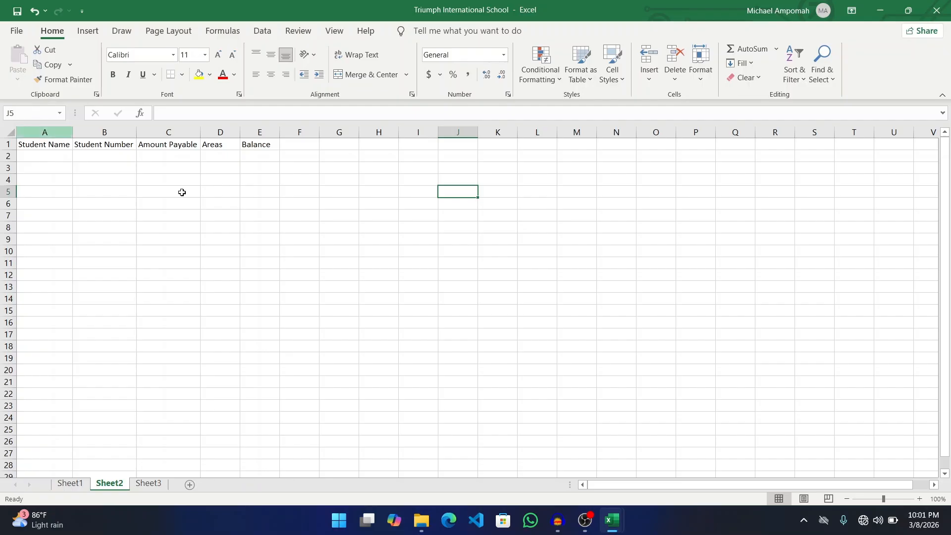
click(506, 372)
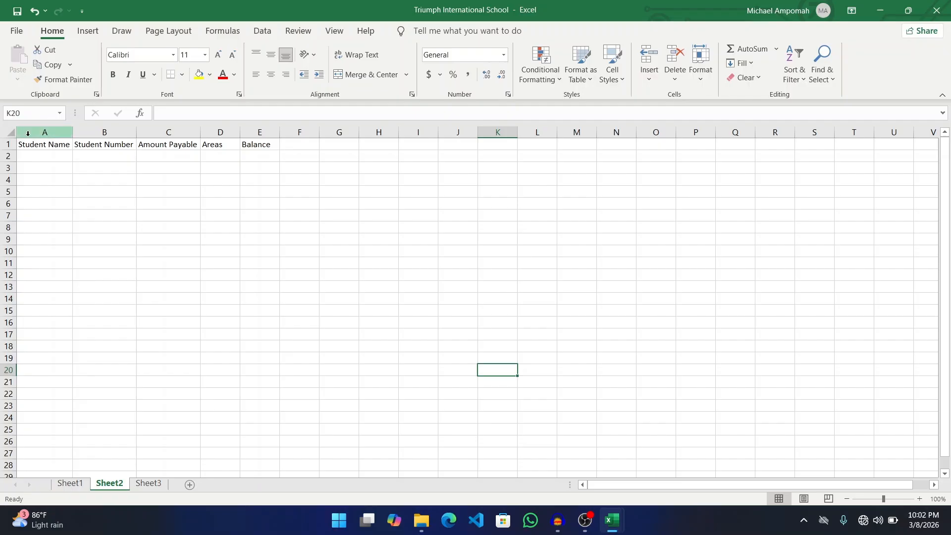
click(49, 157)
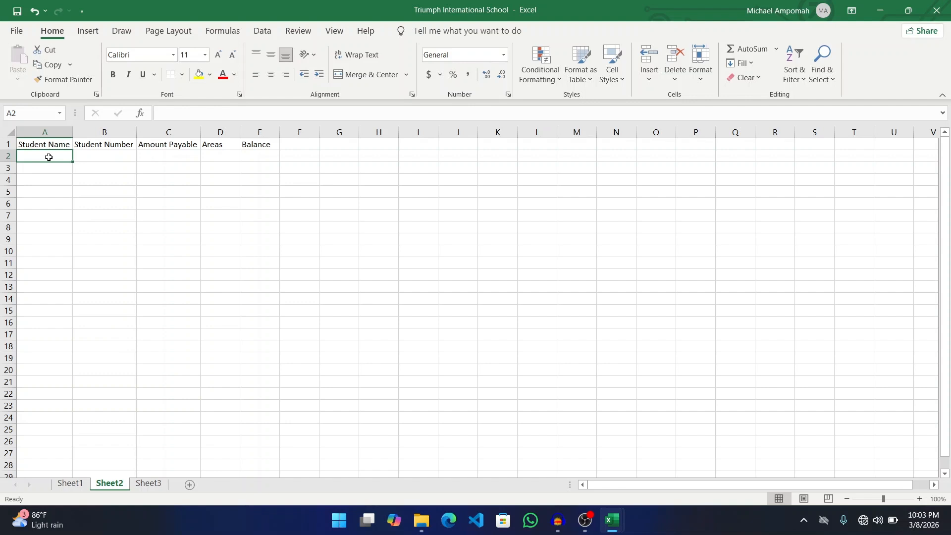
- Enter two students' names and numbers in rows 2–3, with amounts payable 456.5 and 800 and areas 125 and 0
text(Michael)
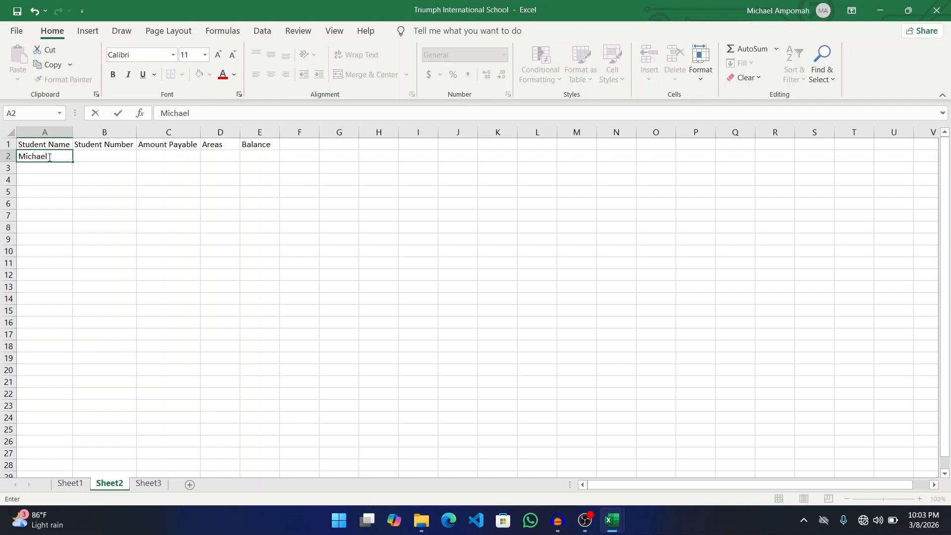
key(Tab)
text(548787878)
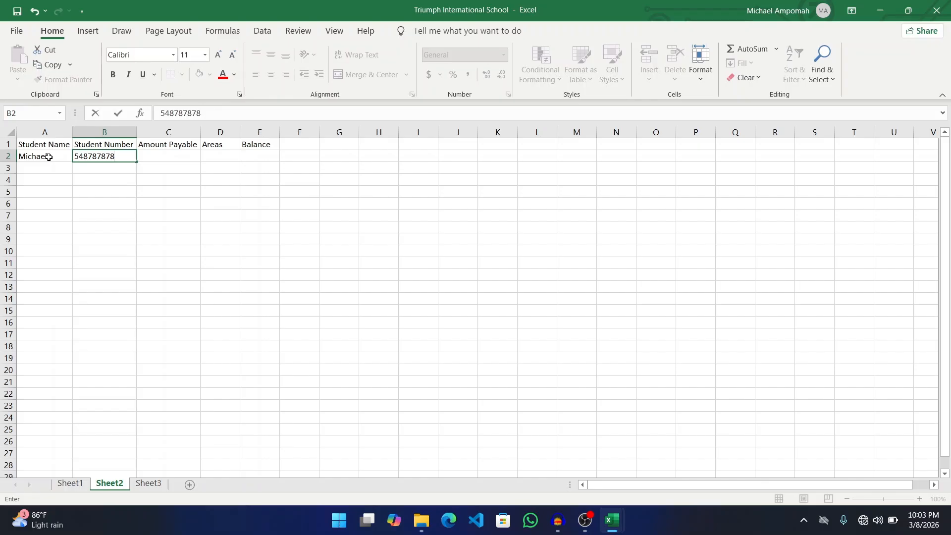
key(Tab)
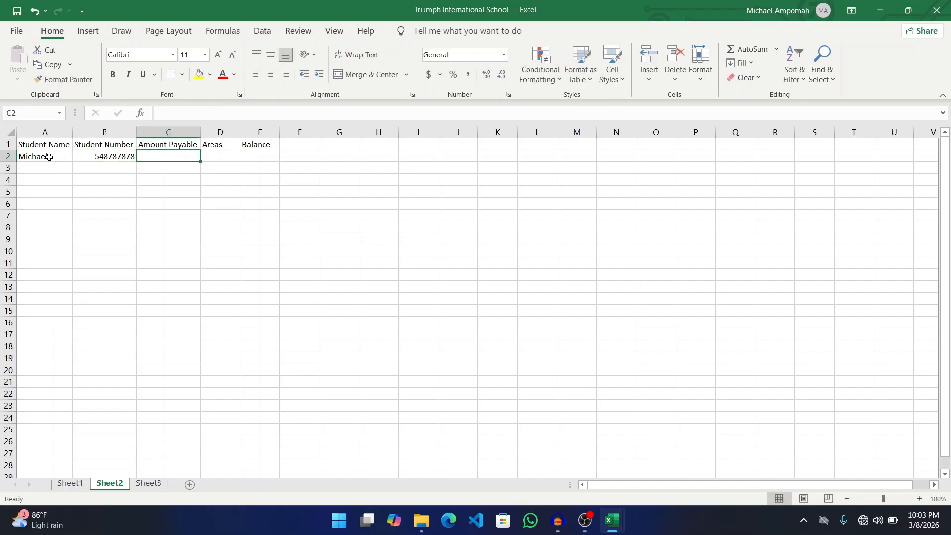
text(456)
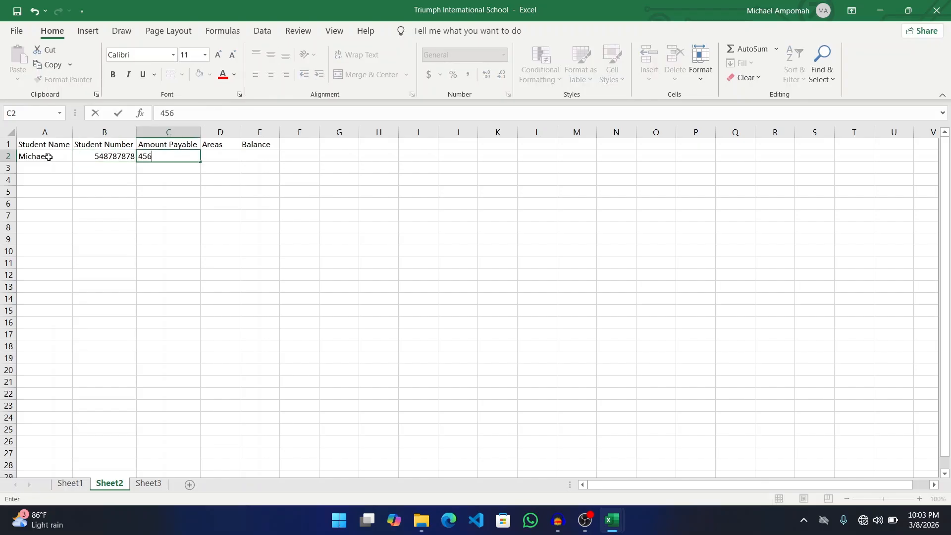
text(.5)
key(Tab)
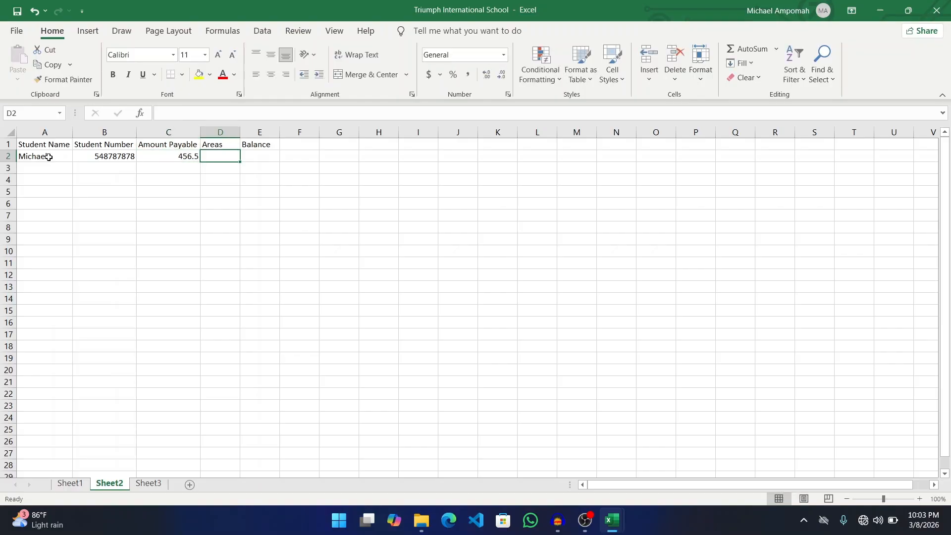
text(125)
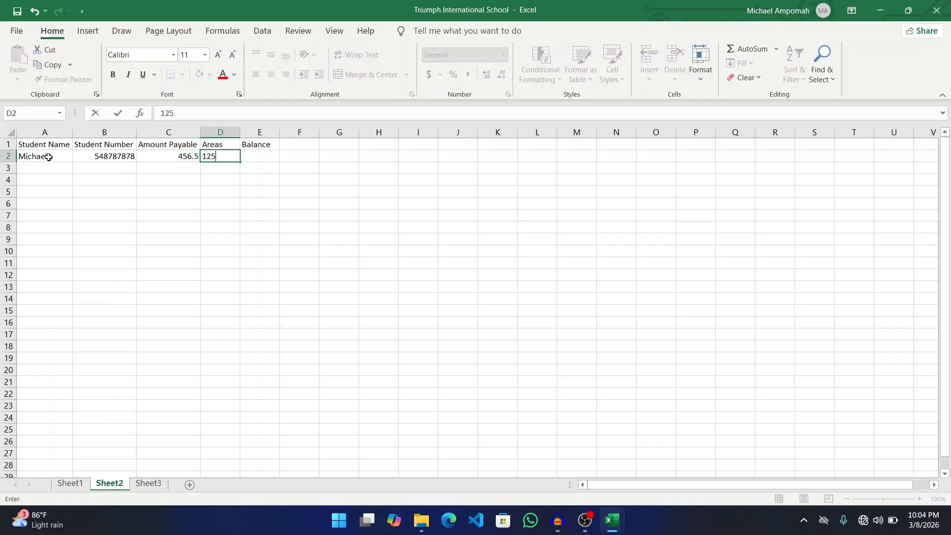
key(Tab)
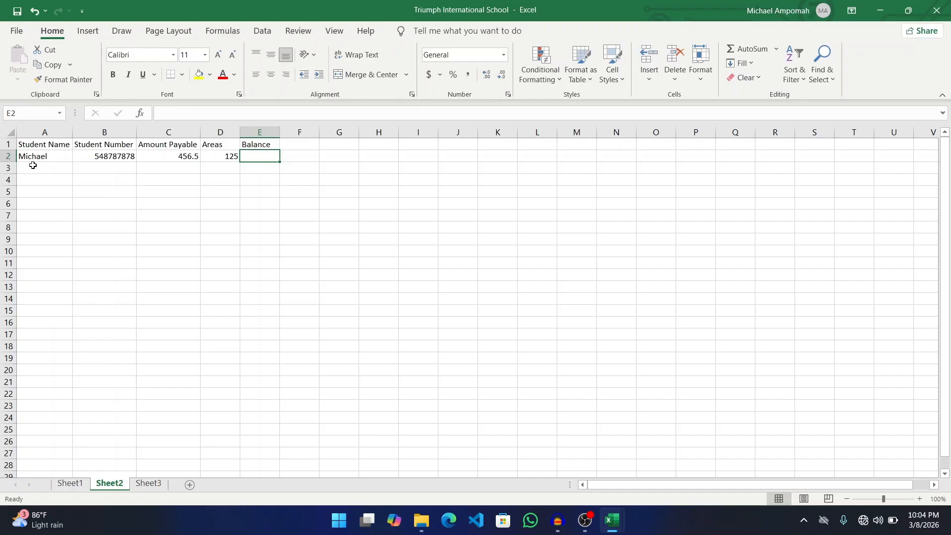
click(30, 169)
text(Enoch)
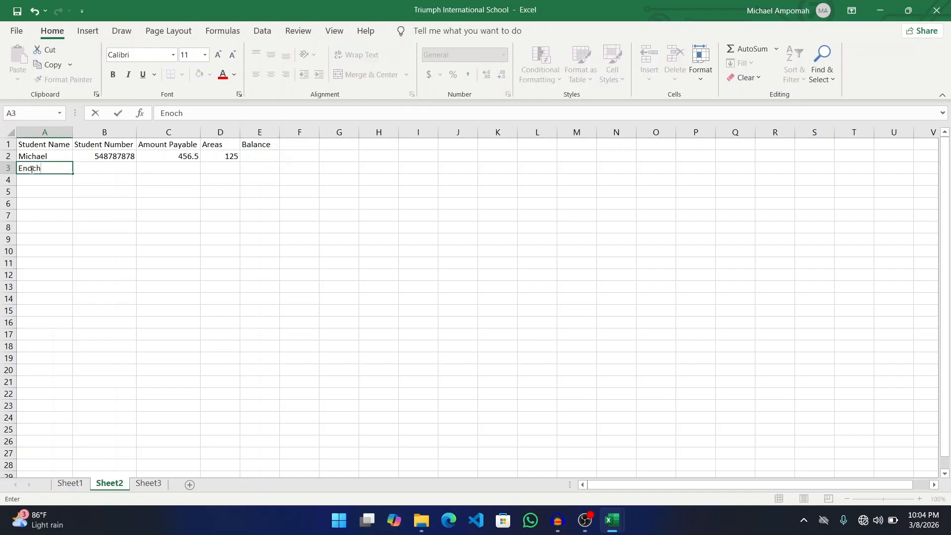
key(Tab)
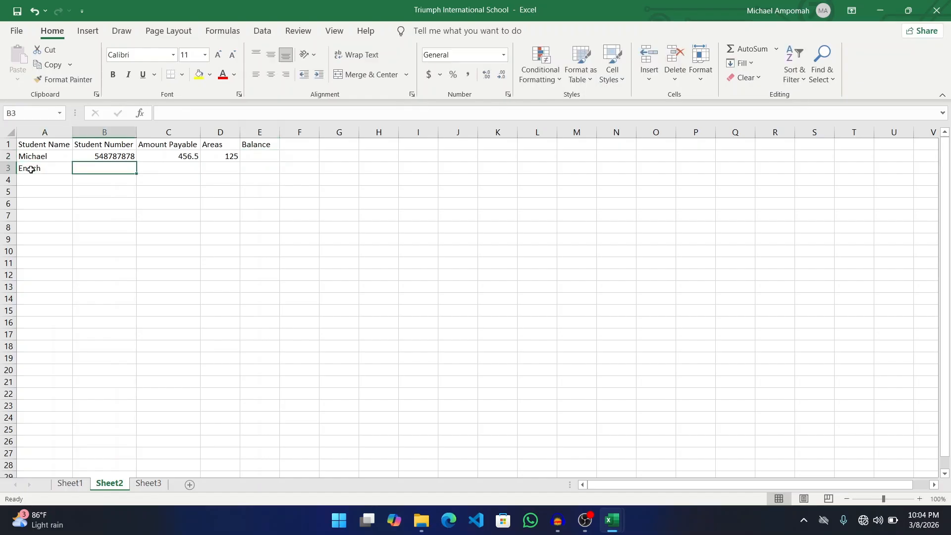
text(45887878)
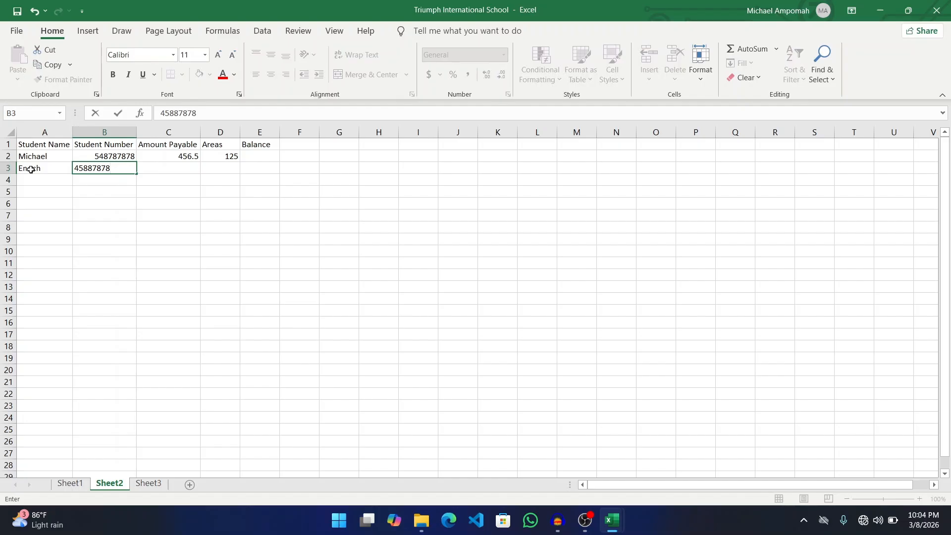
key(Tab)
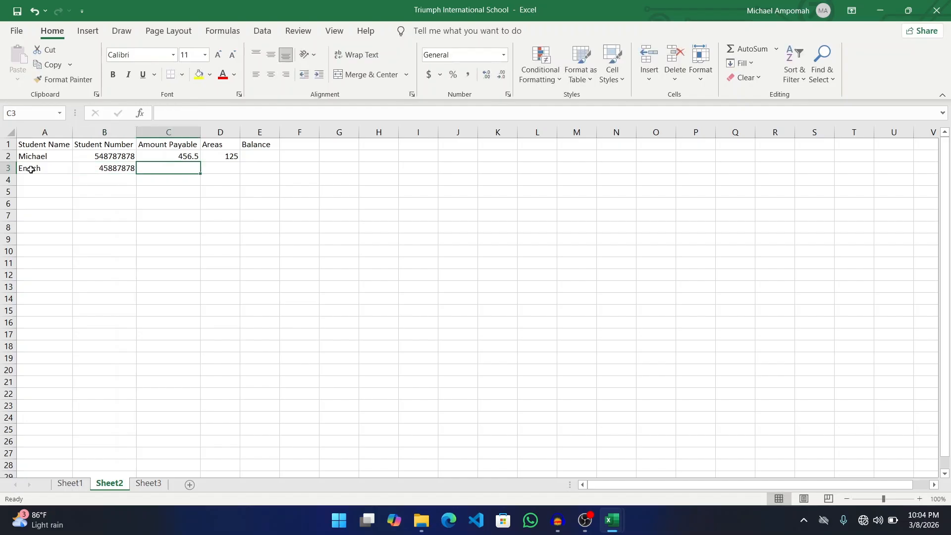
text(800)
key(Tab)
text(0)
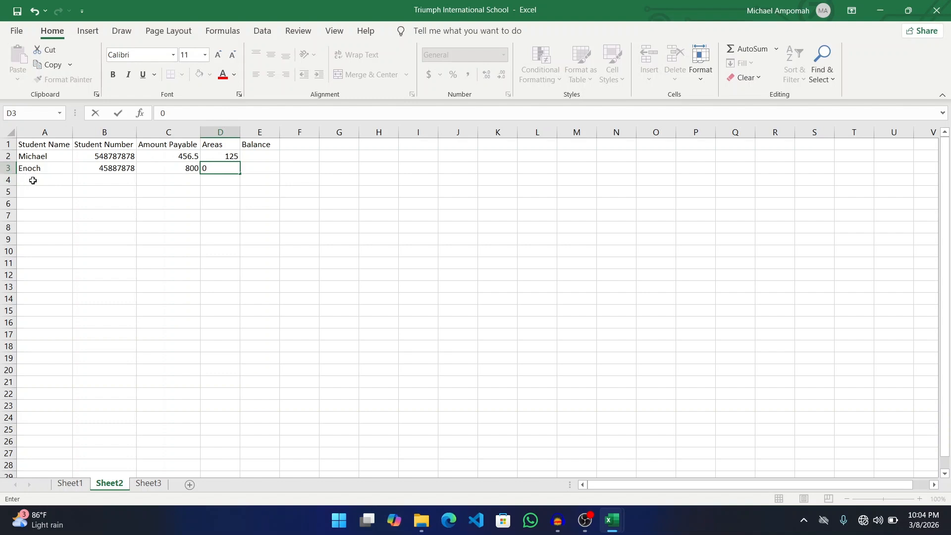
click(32, 180)
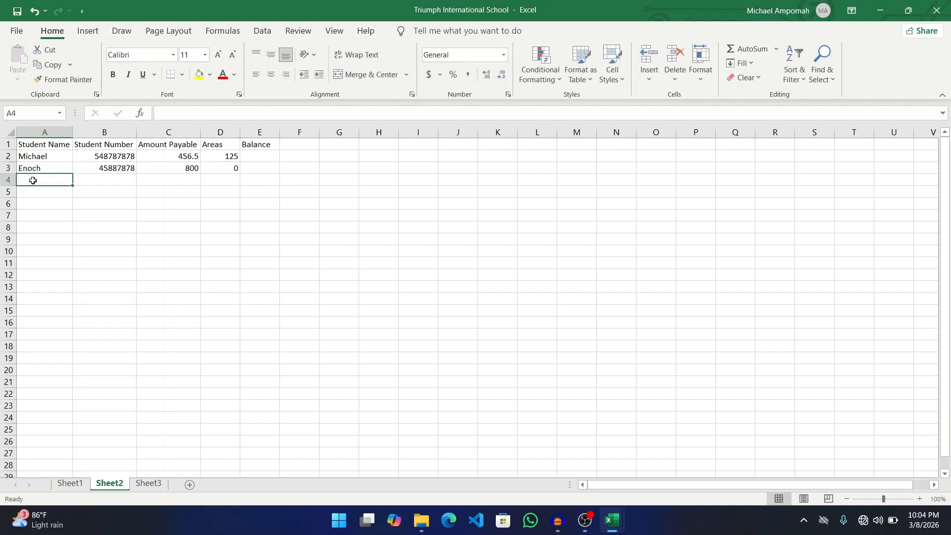
- Enter two more students in rows 4–5, with amounts payable 750 and 900 and areas 400 and 12
text(John)
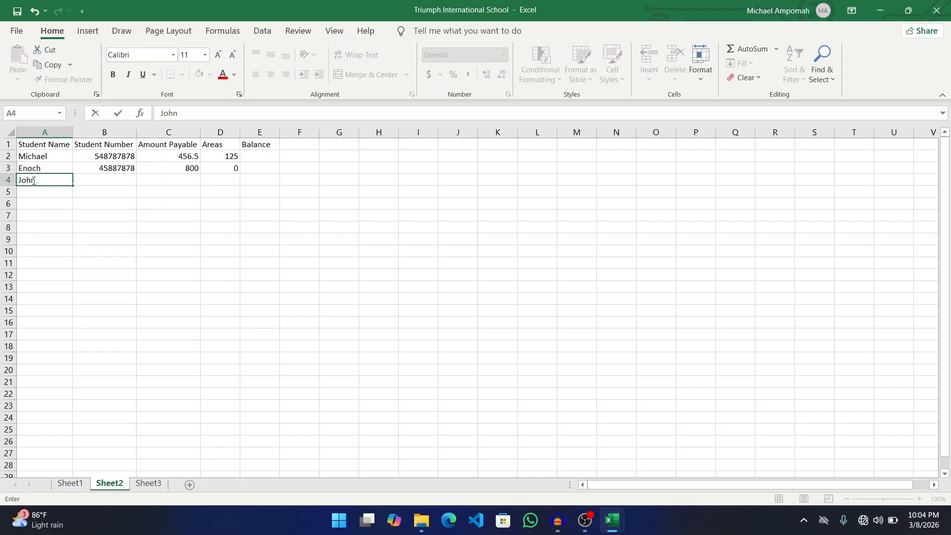
key(Tab)
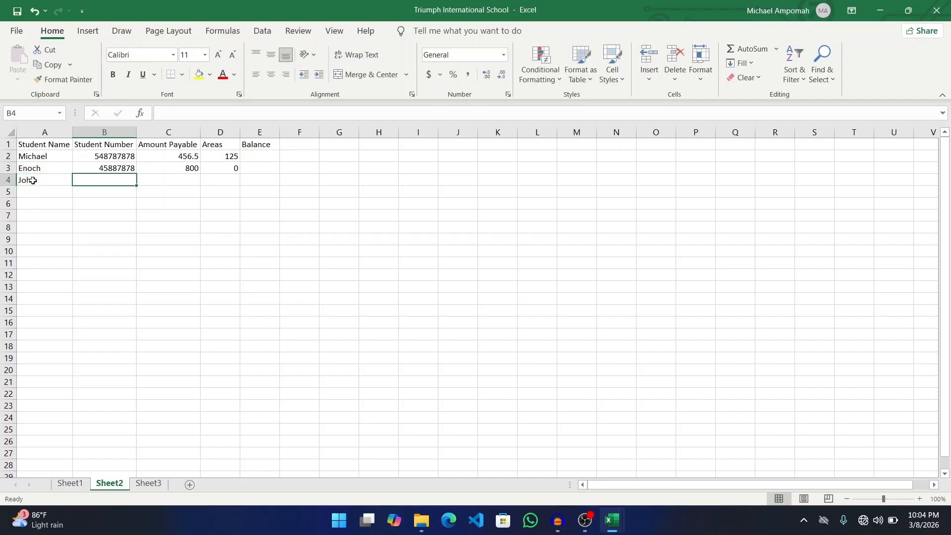
text(45488878)
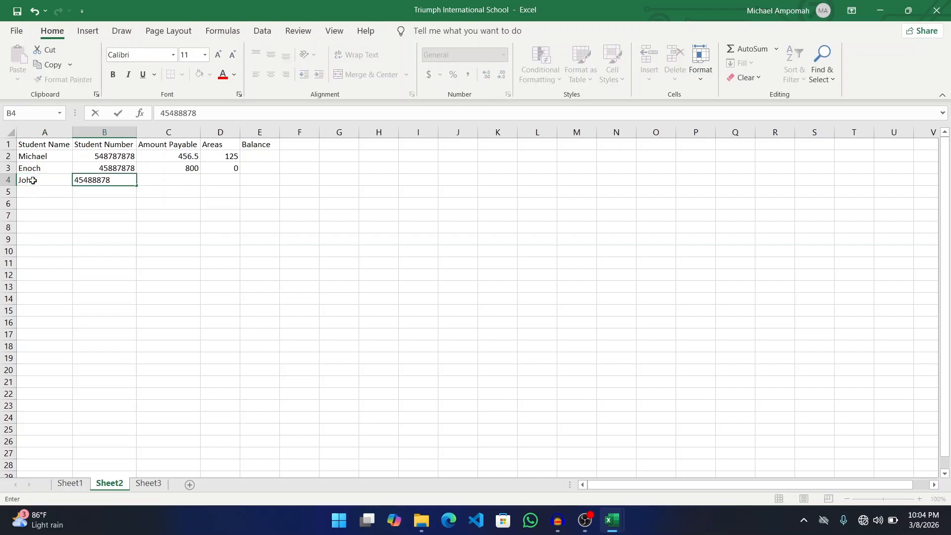
key(Tab)
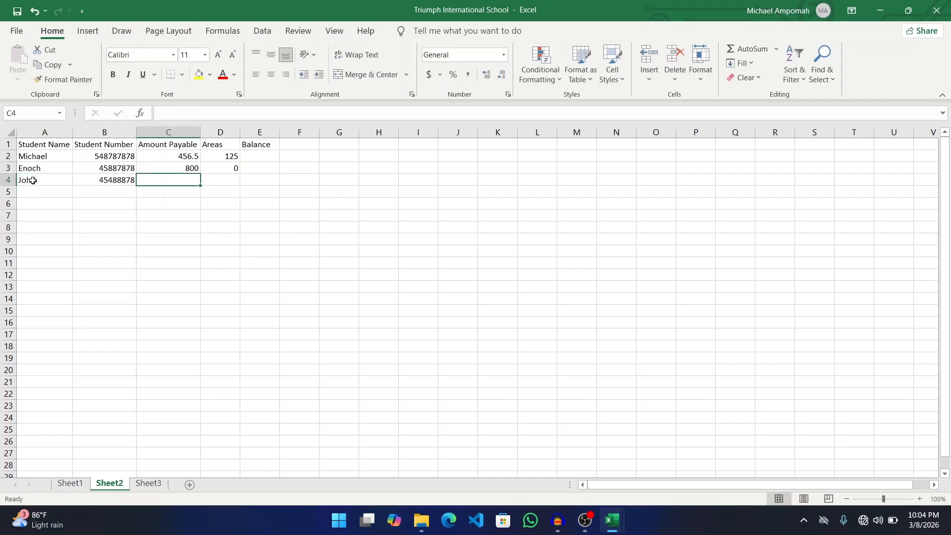
text(750)
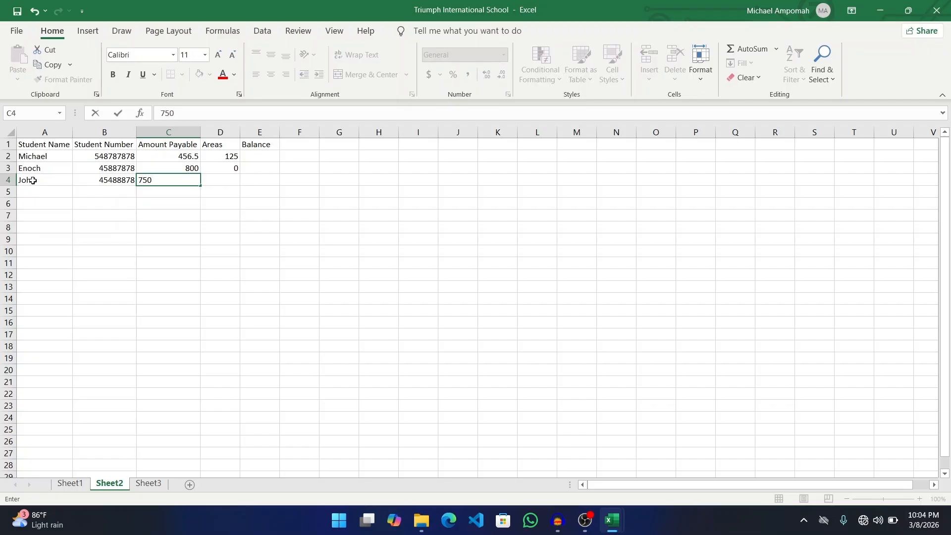
key(Tab)
text(400)
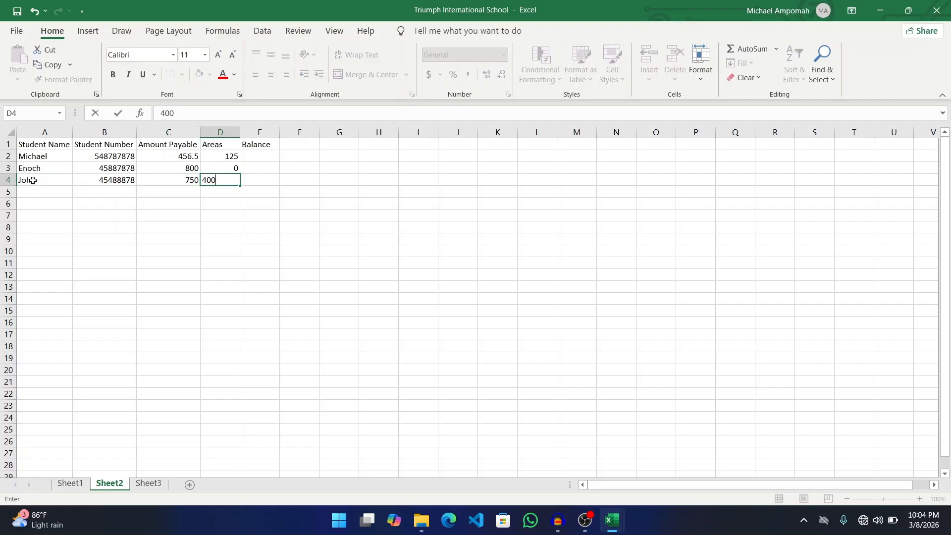
click(40, 193)
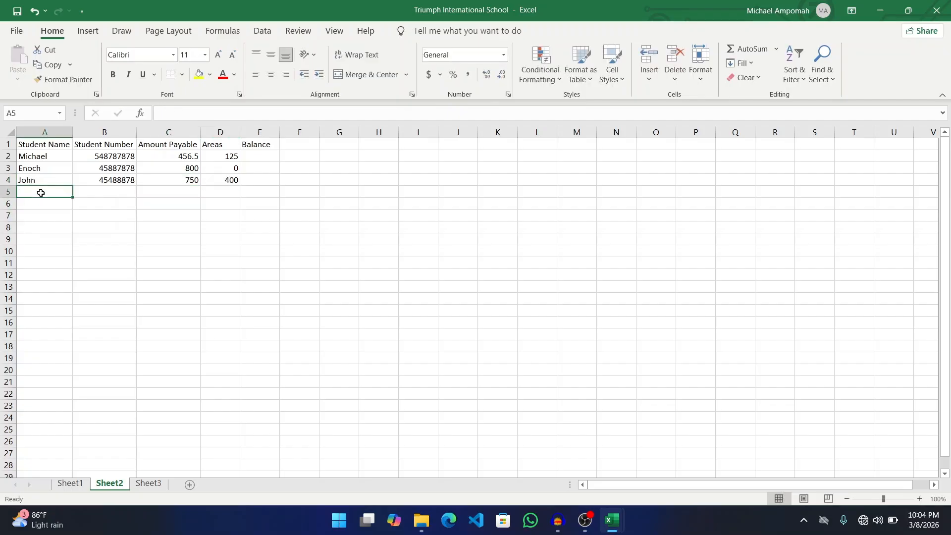
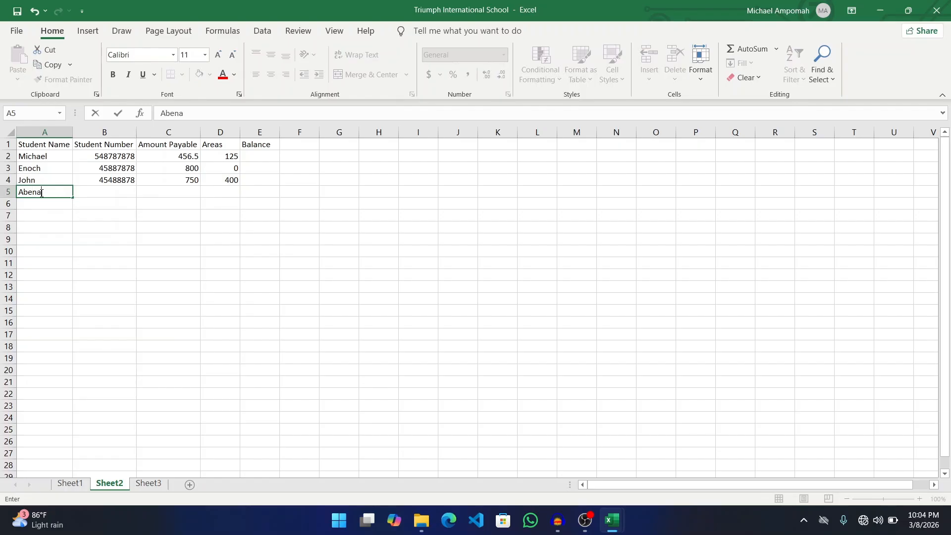
key(Tab)
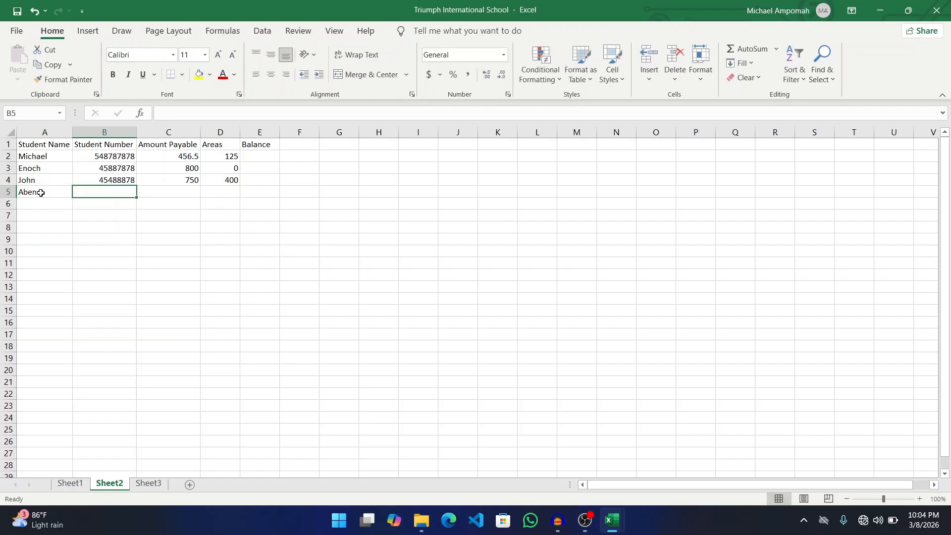
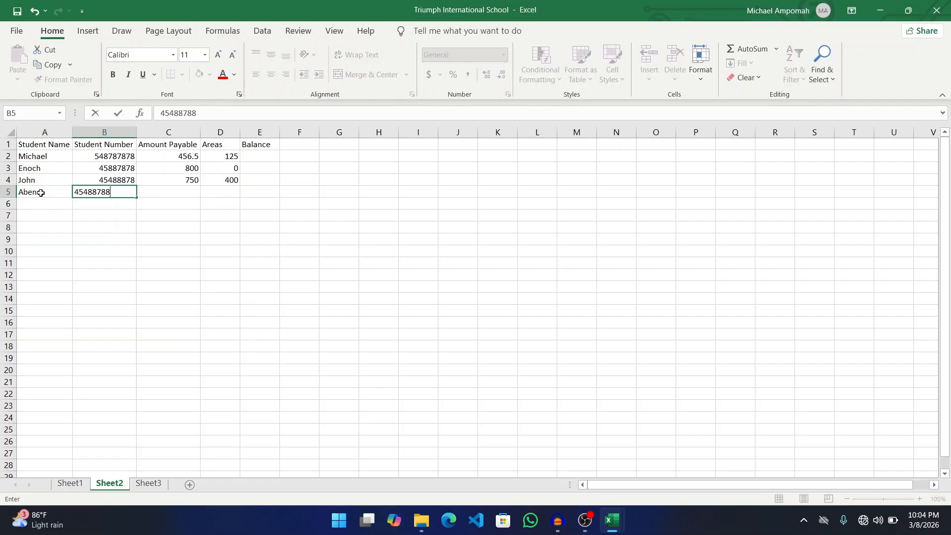
key(Tab)
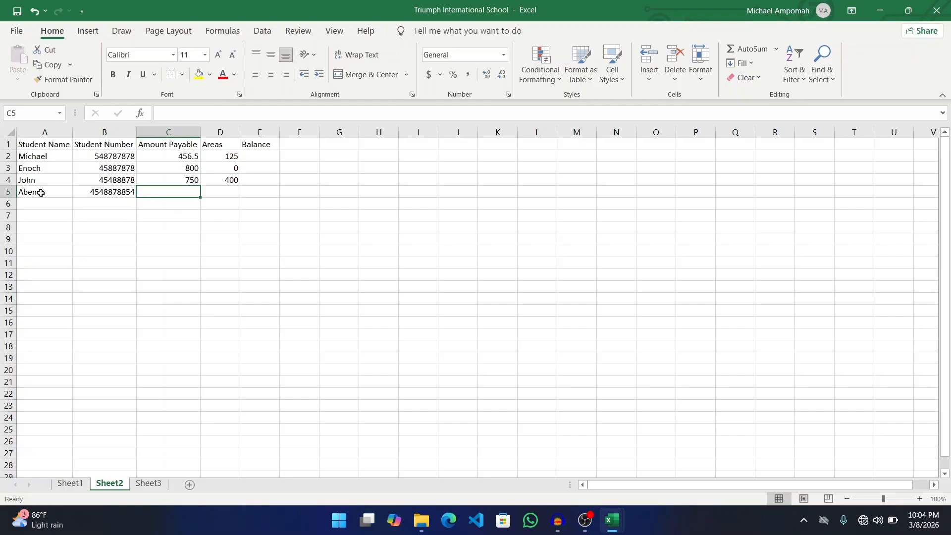
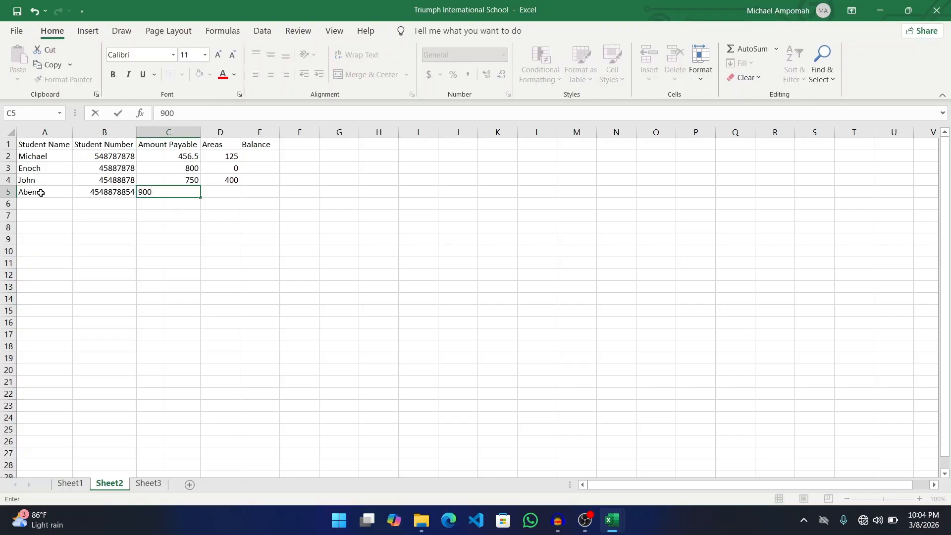
key(Tab)
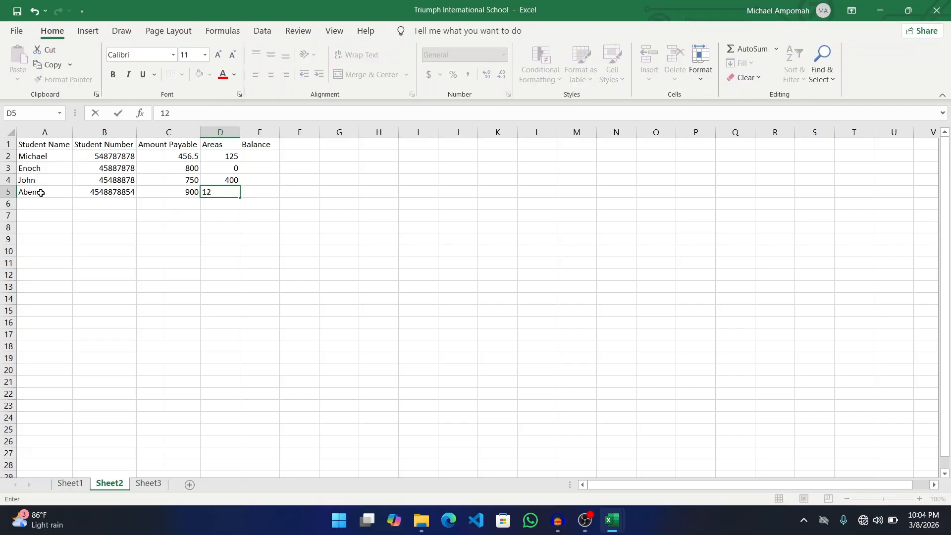
key(Tab)
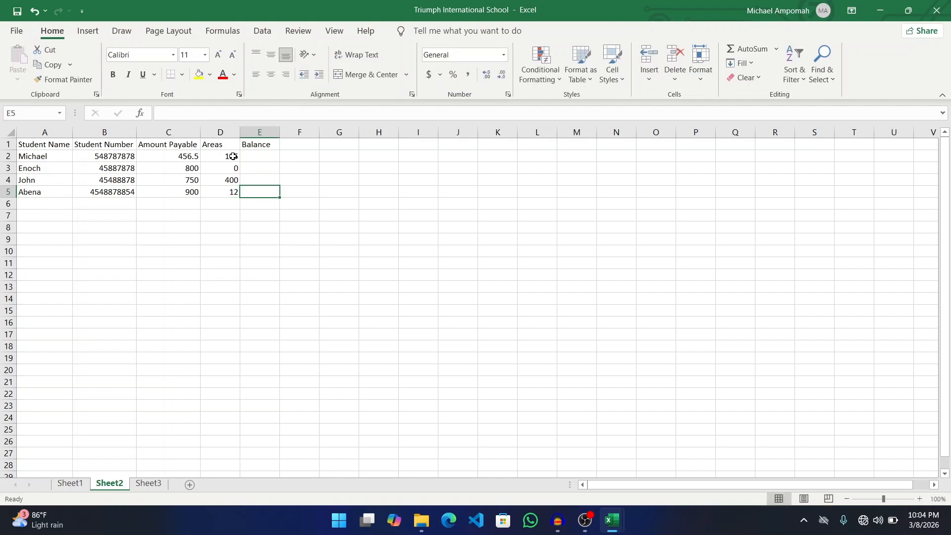
click(256, 157)
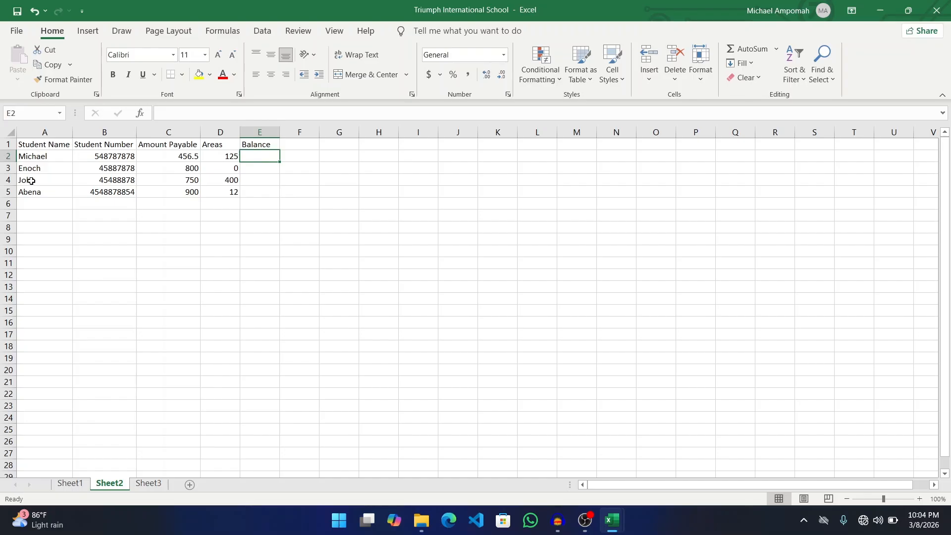
click(37, 143)
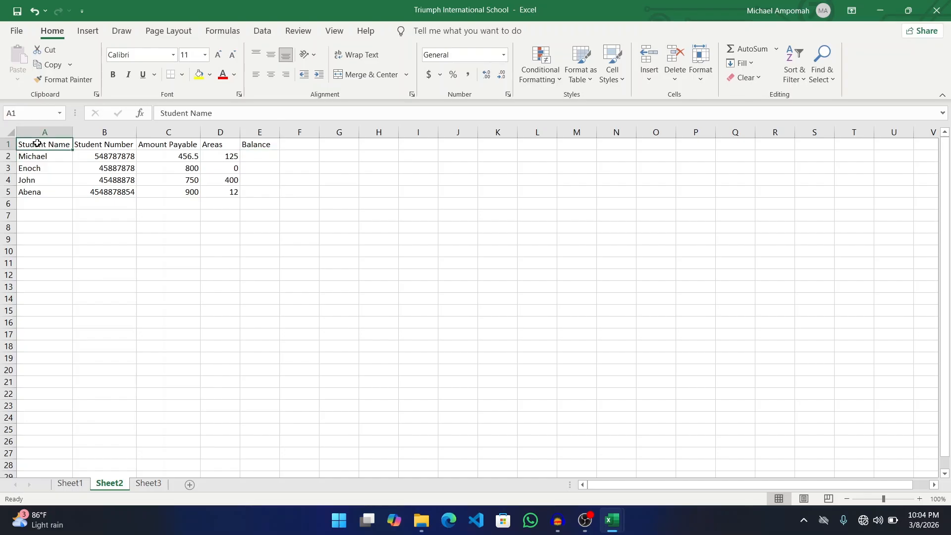
click(221, 143)
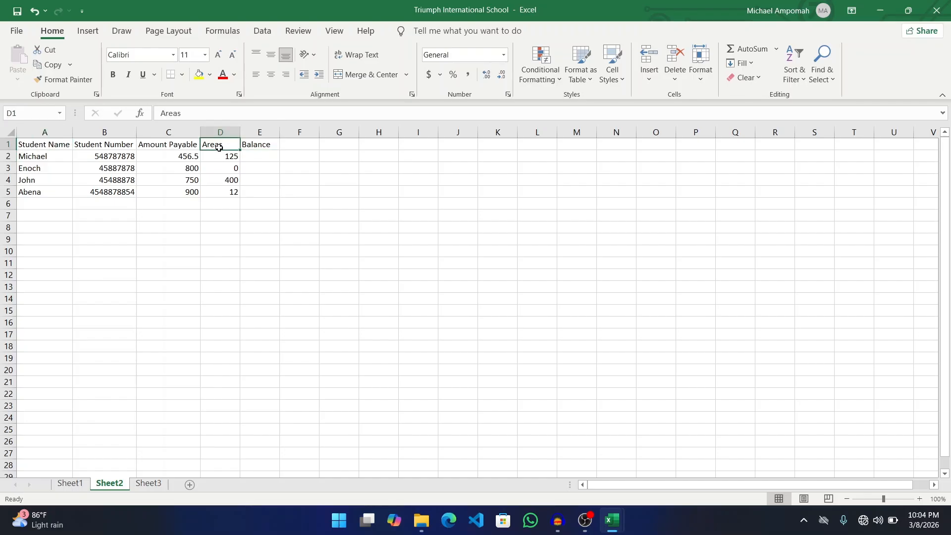
click(28, 144)
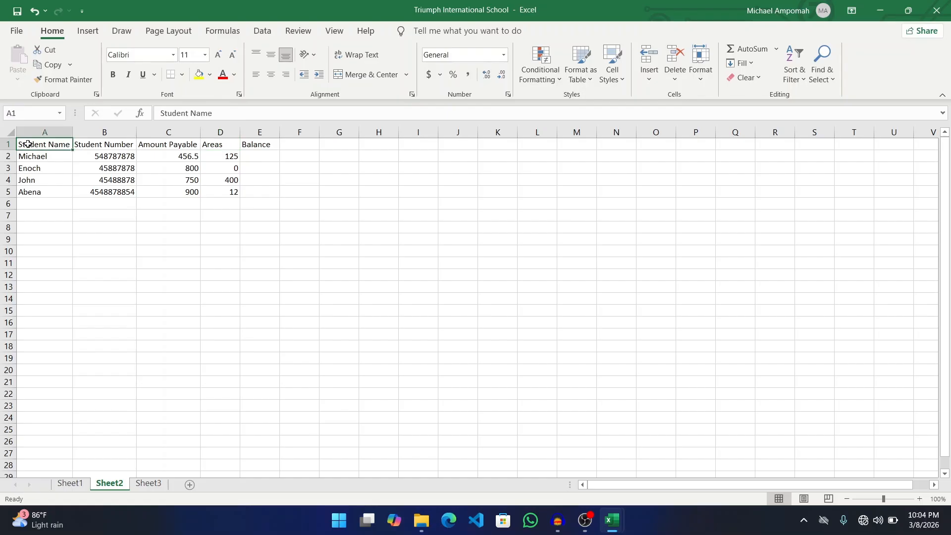
key(shift+Right)
key(shift+Right)
key(shift+Right)
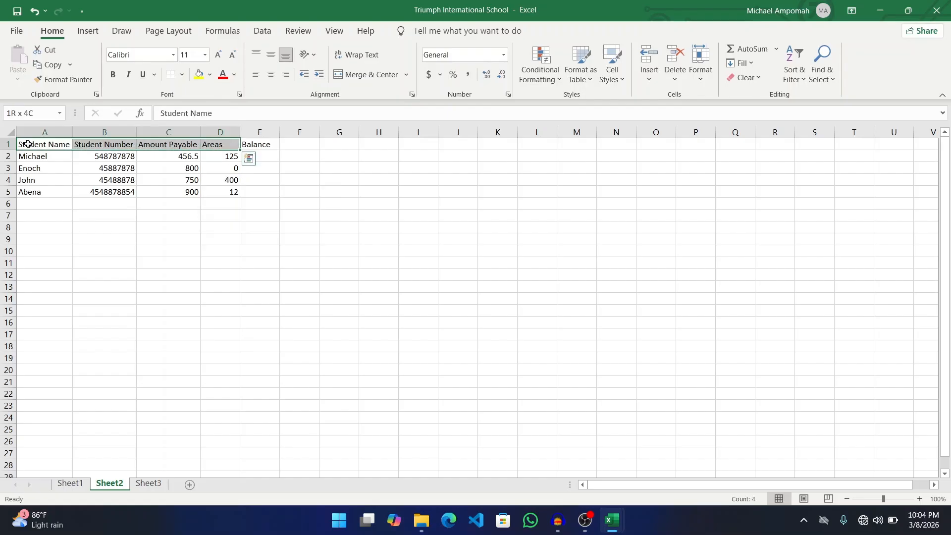
key(shift+Down)
key(shift+Down)
key(shift+Down)
key(shift+Down)
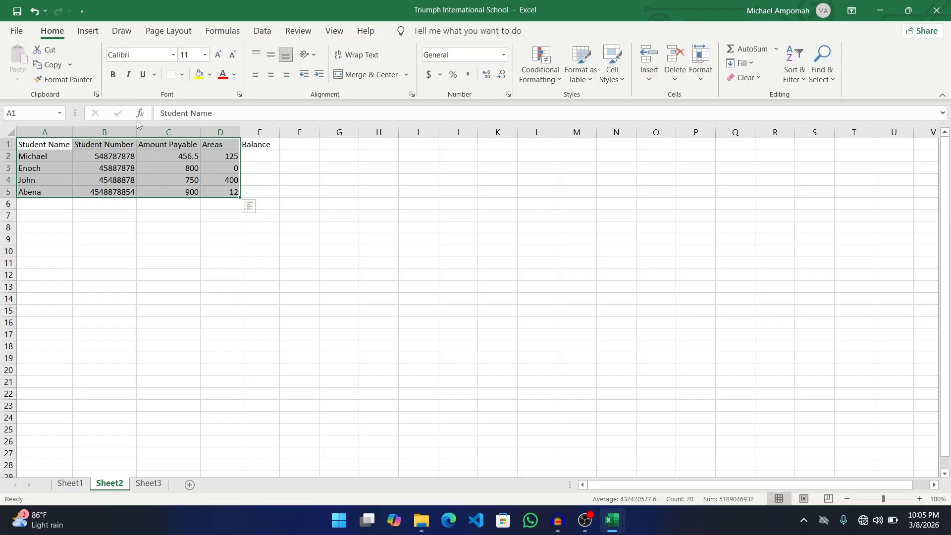
click(258, 154)
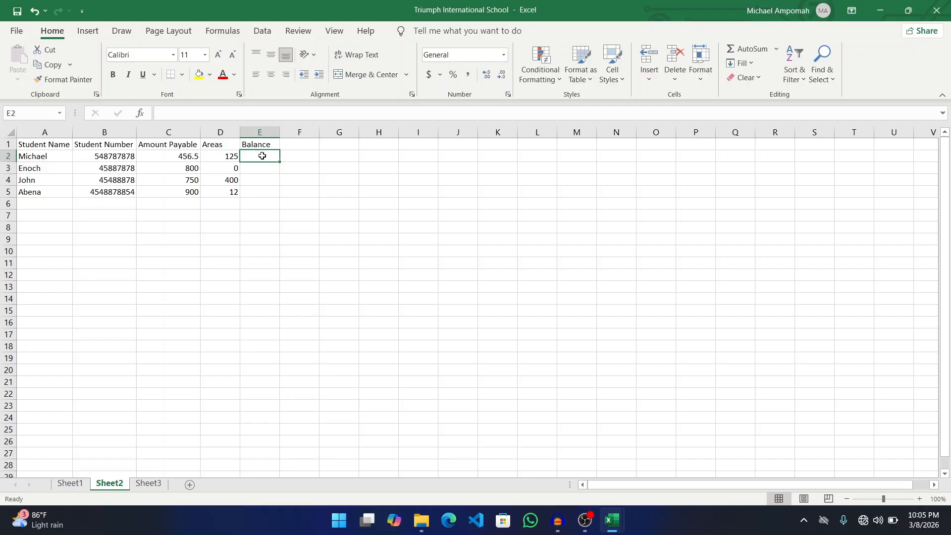
click(172, 153)
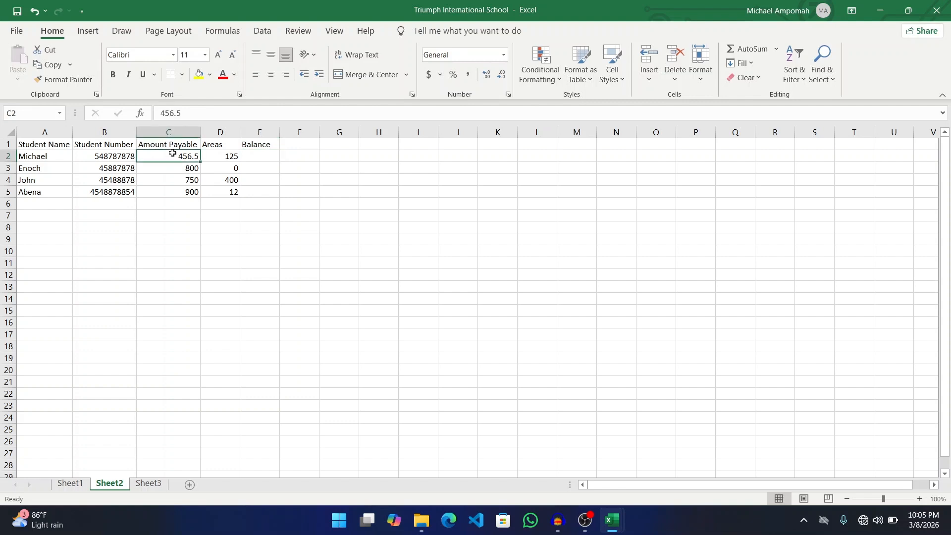
click(226, 158)
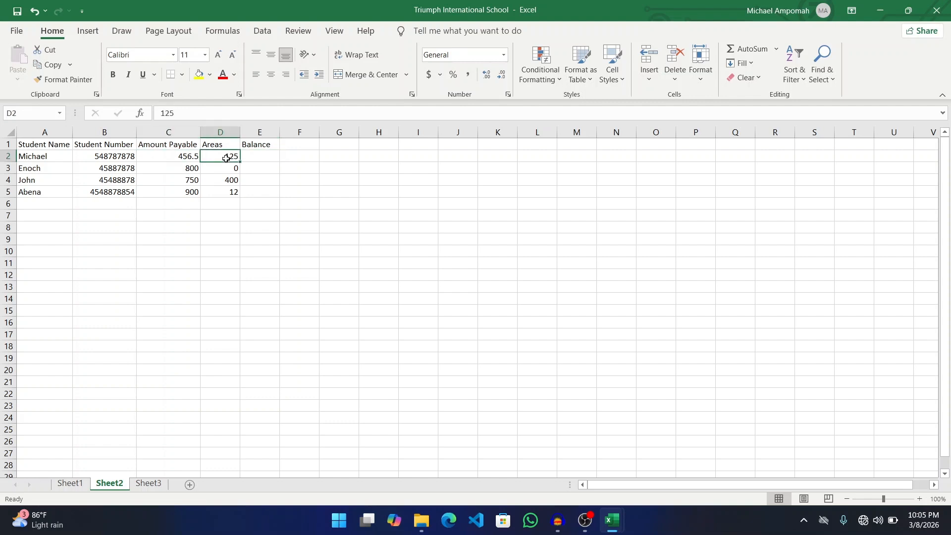
click(177, 158)
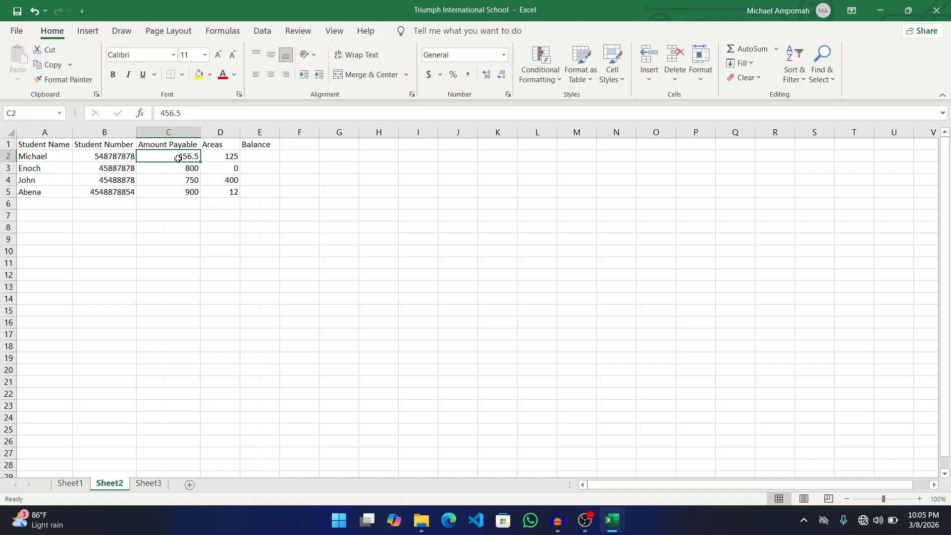
click(221, 159)
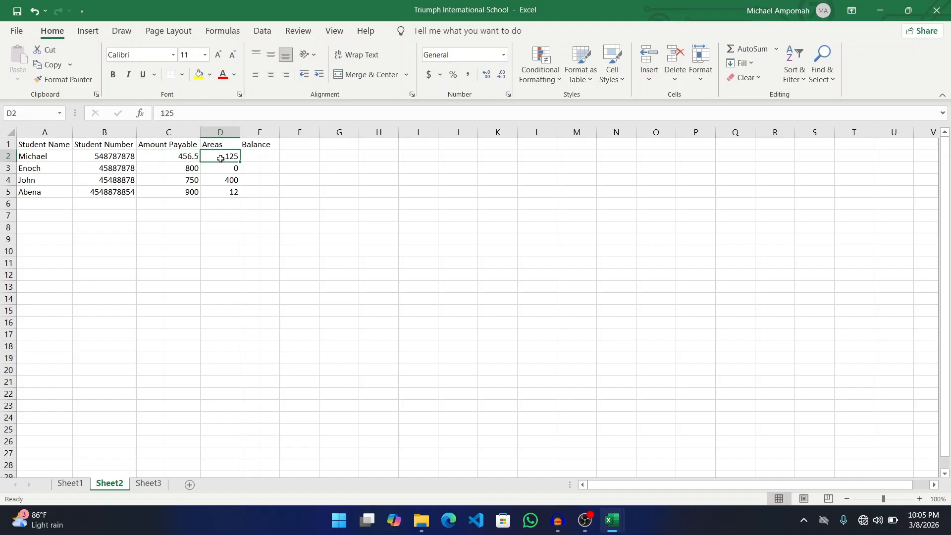
click(183, 156)
click(270, 157)
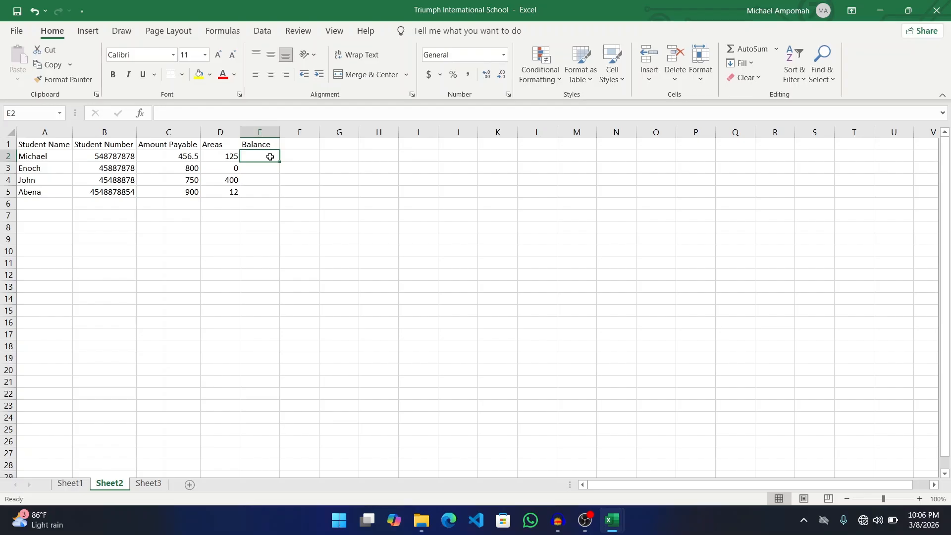
- Enter balance formulas =456.5+125 and =800+0 in E2 and E3, giving 581.5 and 800
text(45)
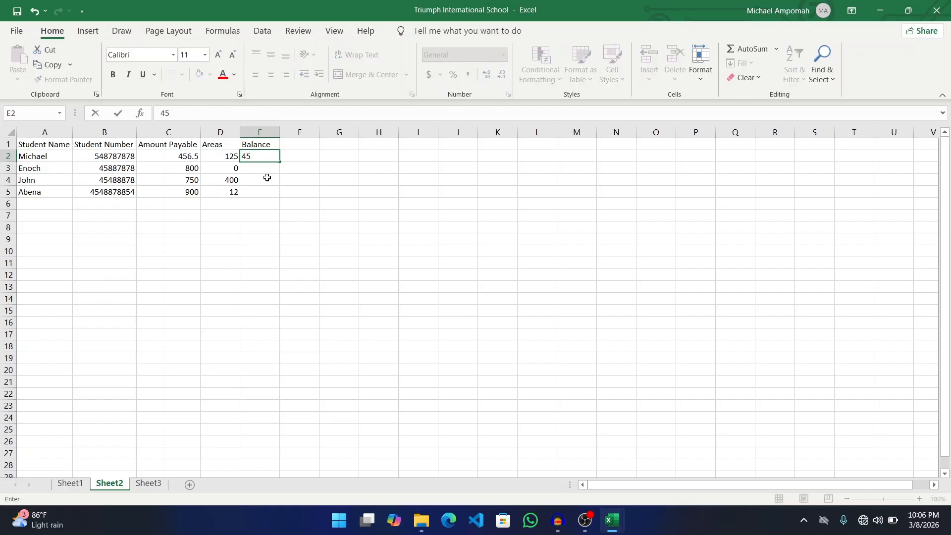
text(6.5)
key(BackSpace)
key(BackSpace)
key(BackSpace)
key(BackSpace)
key(BackSpace)
text(=)
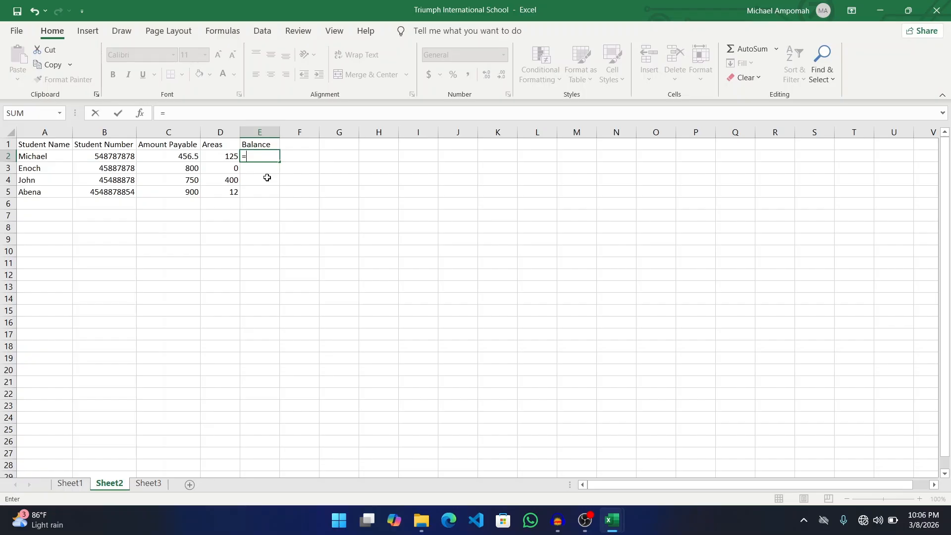
text(456.5 + 125)
key(Return)
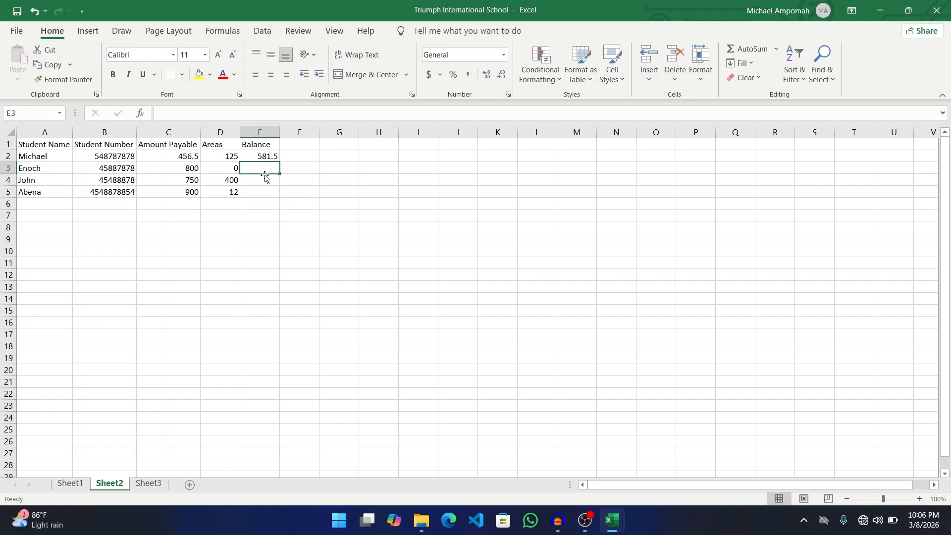
text(=)
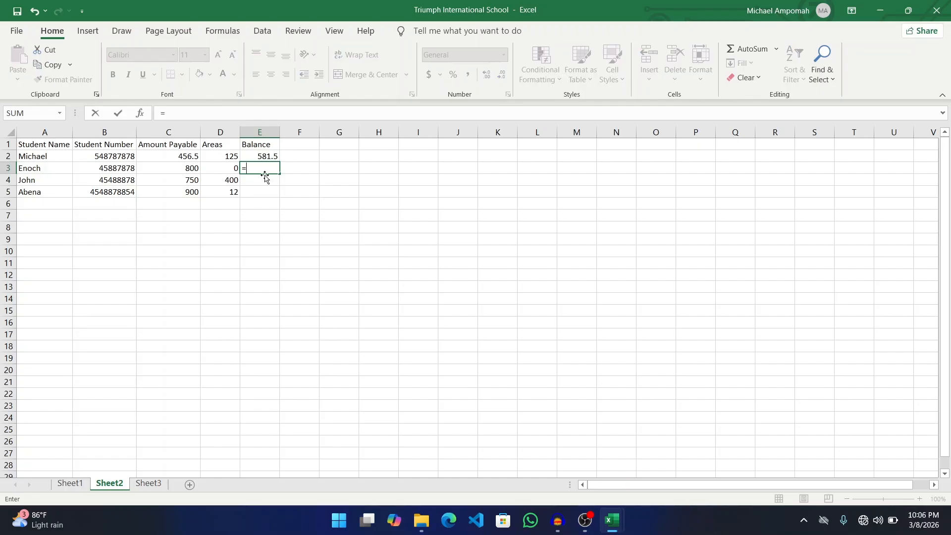
text(800 + 0)
key(Return)
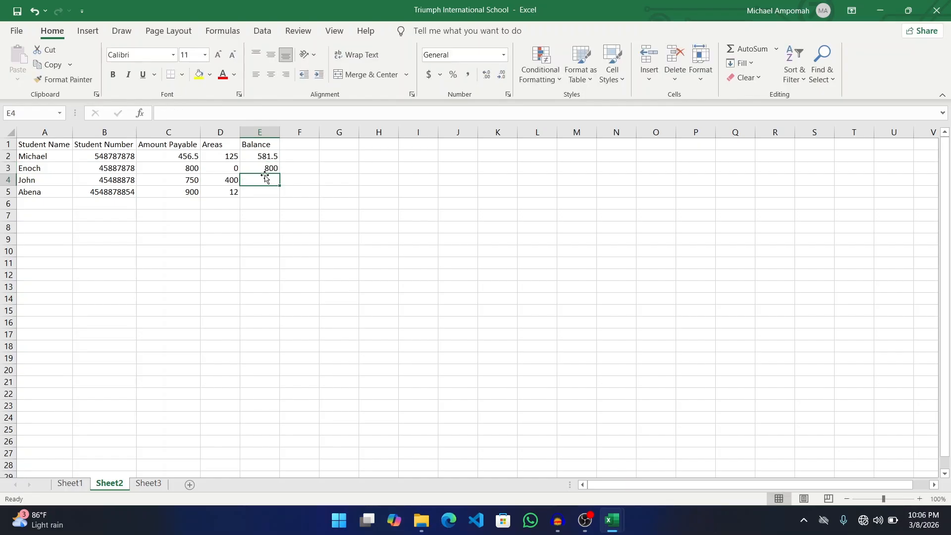
- Enter balance formulas =750+400 and =900+12 in E4 and E5, giving 1150 and 912
text(=)
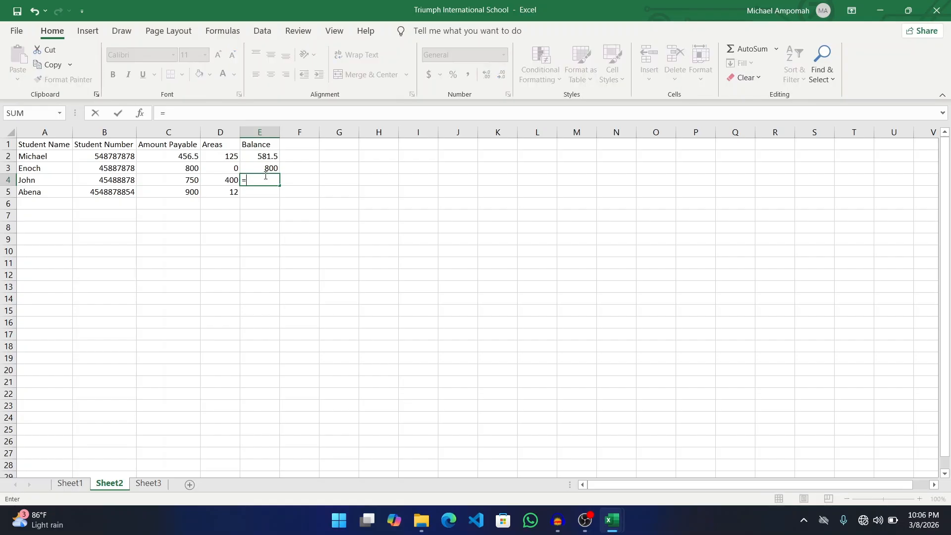
text(750+400)
key(Return)
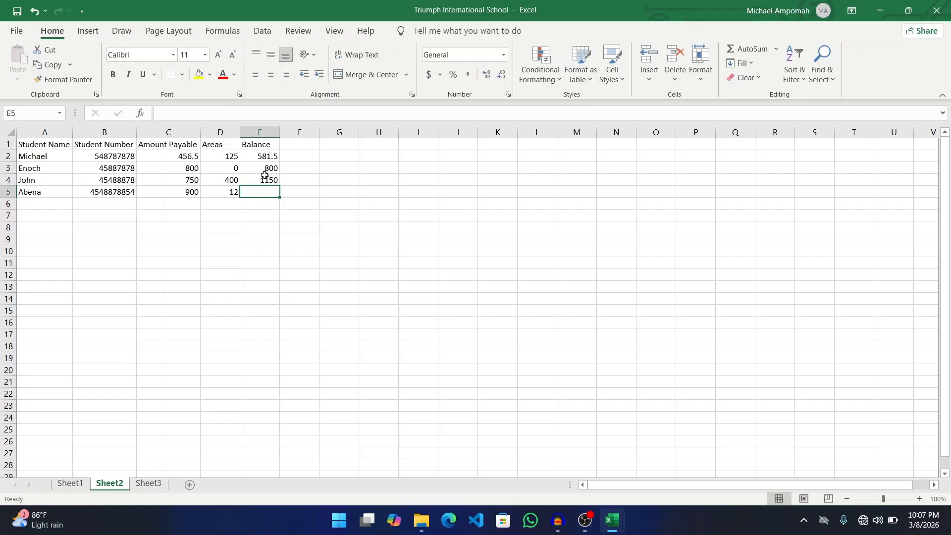
text(=)
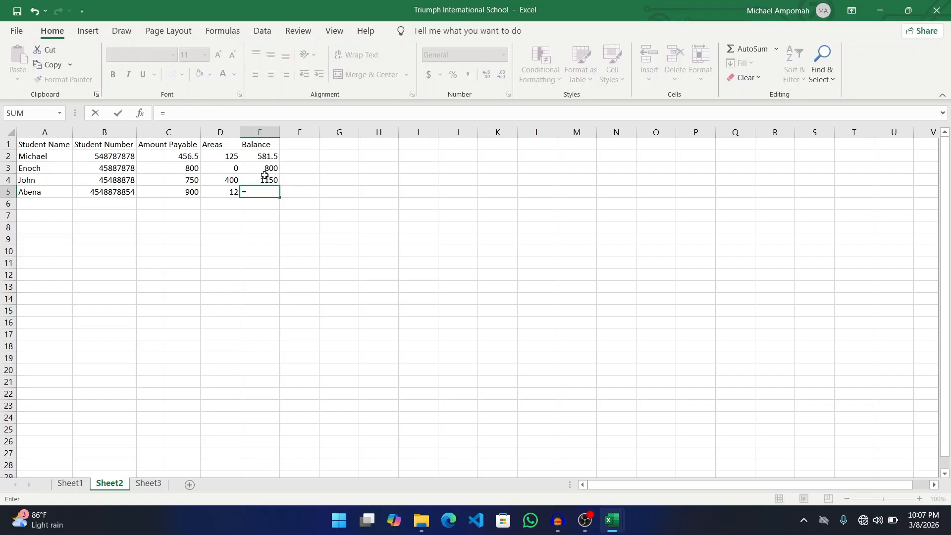
text( 900)
text(+ 12)
key(Return)
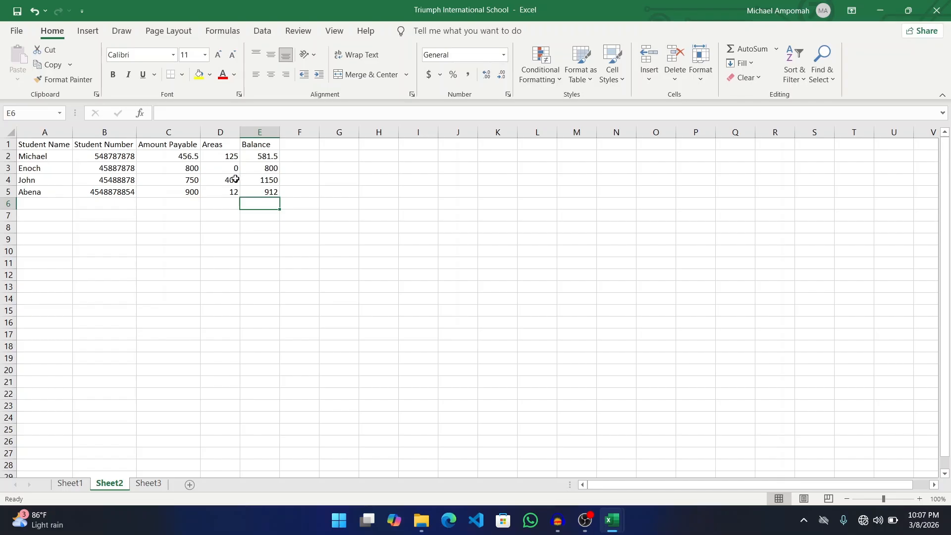
click(236, 179)
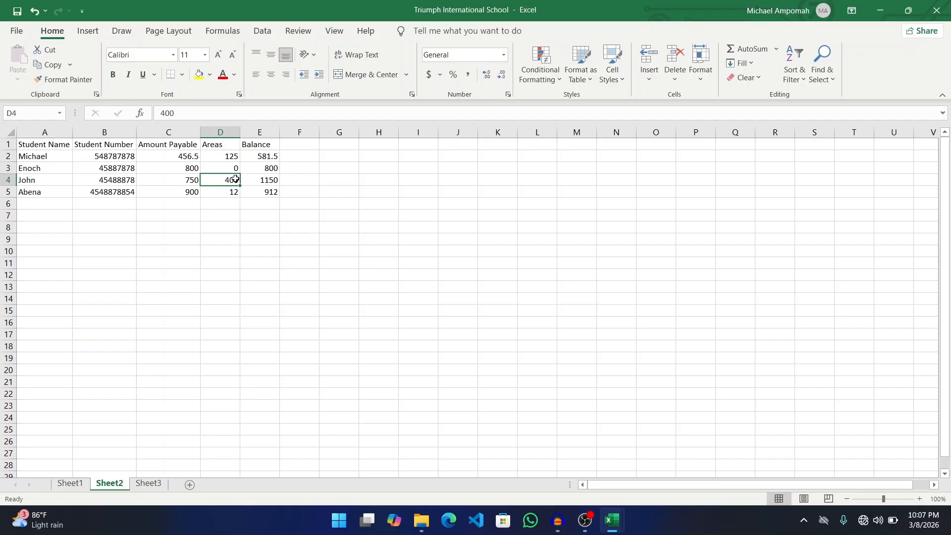
- Change the Areas value in D4 from 400 to 0. The fixed-number Balance in E4 still shows 1150
double_click(235, 179)
key(BackSpace)
key(BackSpace)
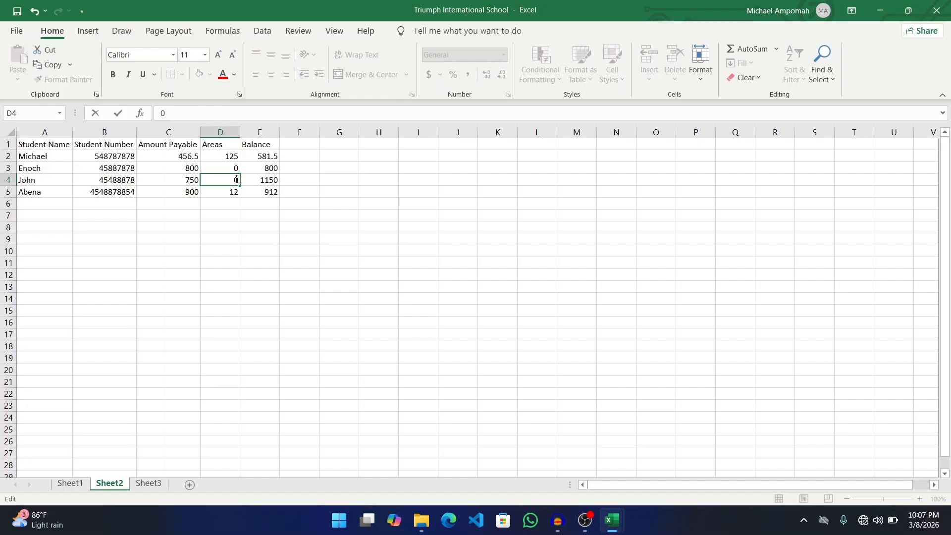
key(Return)
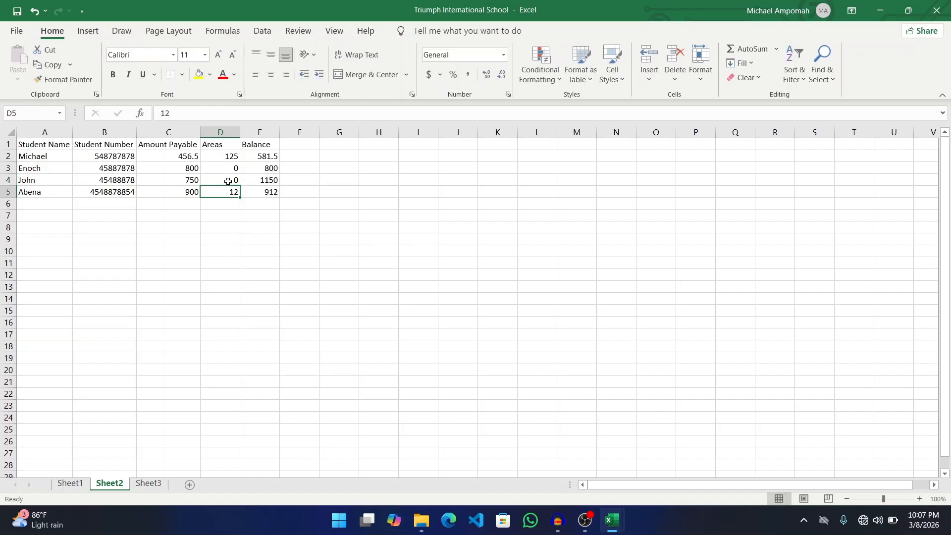
click(268, 181)
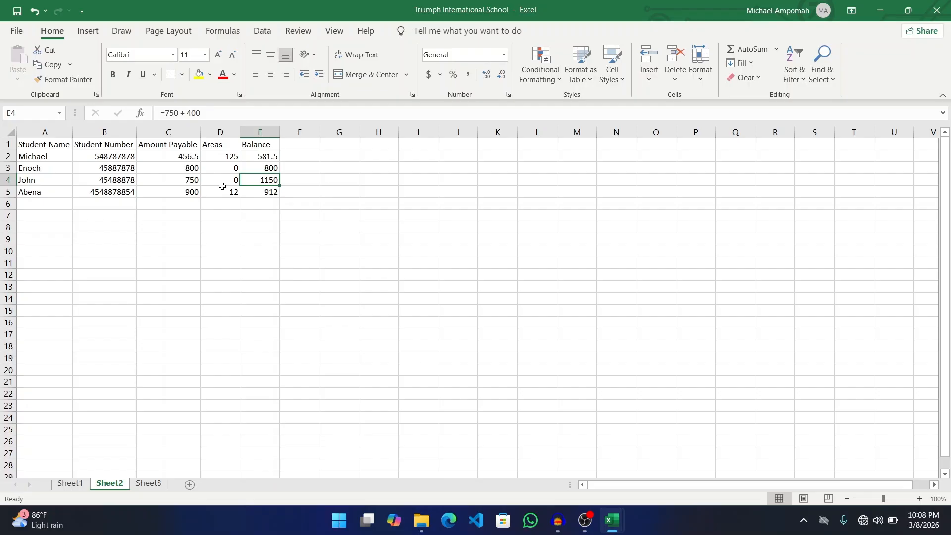
- Undo the typed balances and the Areas change, restoring John's Areas to 400
key(ctrl+z)
key(ctrl+z)
key(ctrl+z)
key(ctrl+z)
key(ctrl+z)
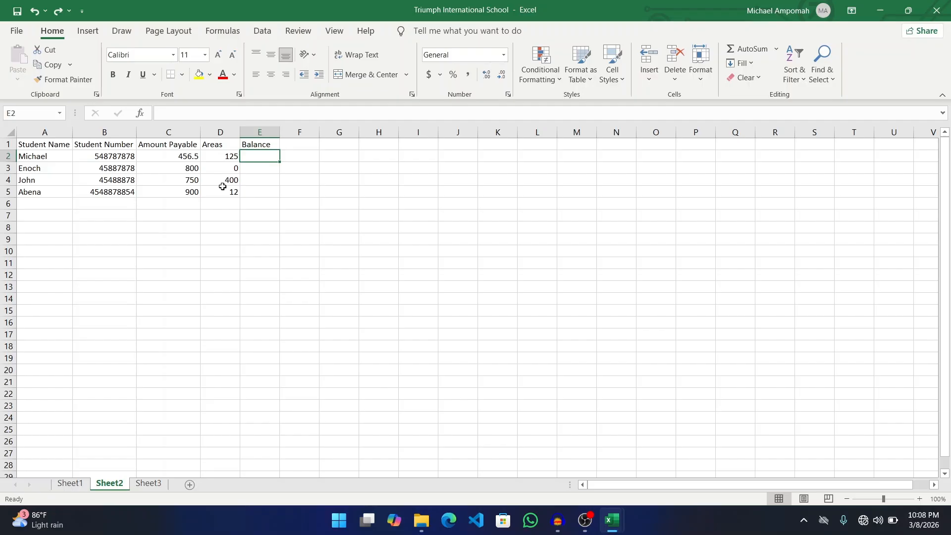
click(165, 153)
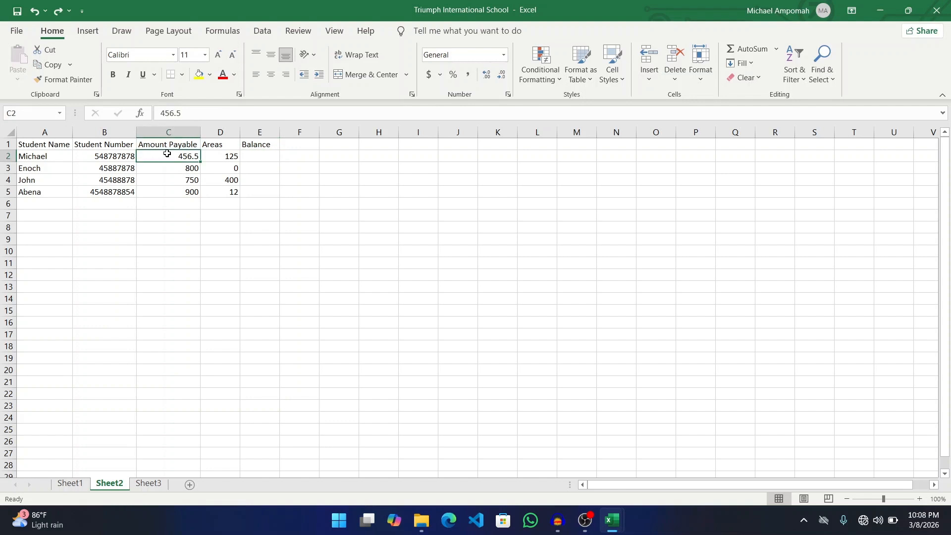
click(220, 160)
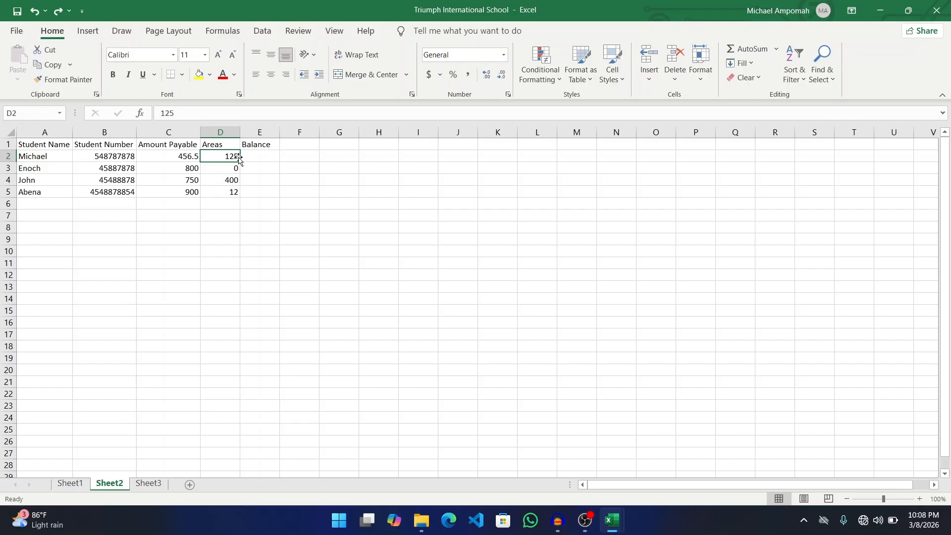
click(172, 158)
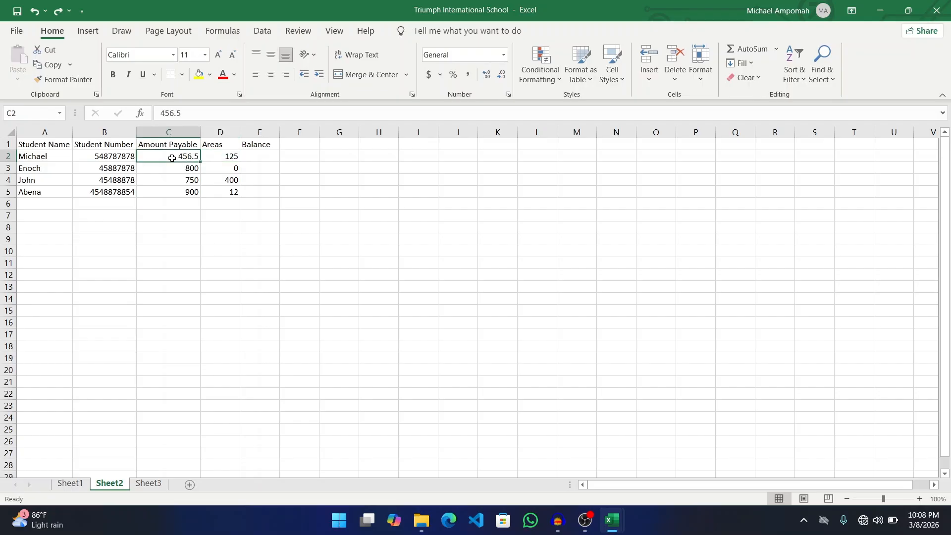
- Enter =C2+D2 as Michael's Balance in E2, giving 581.5
click(254, 155)
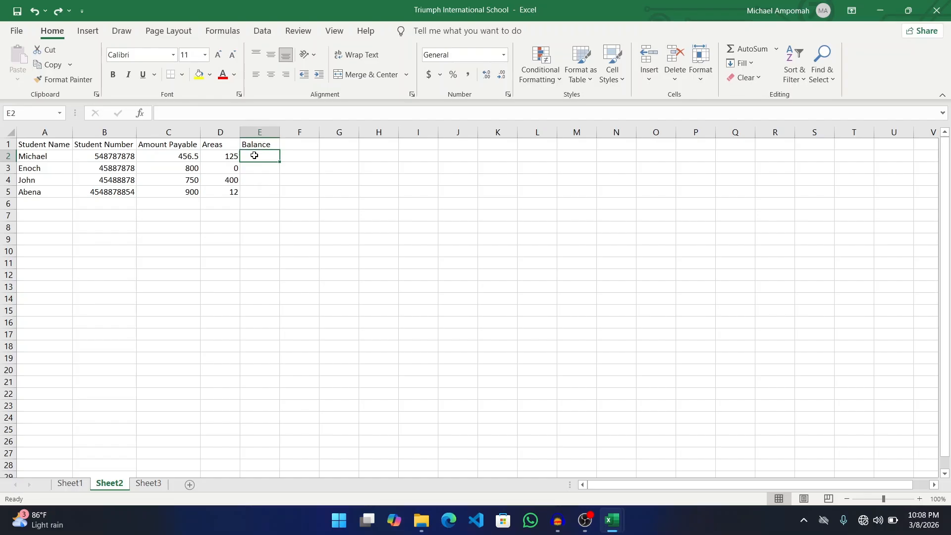
text(=)
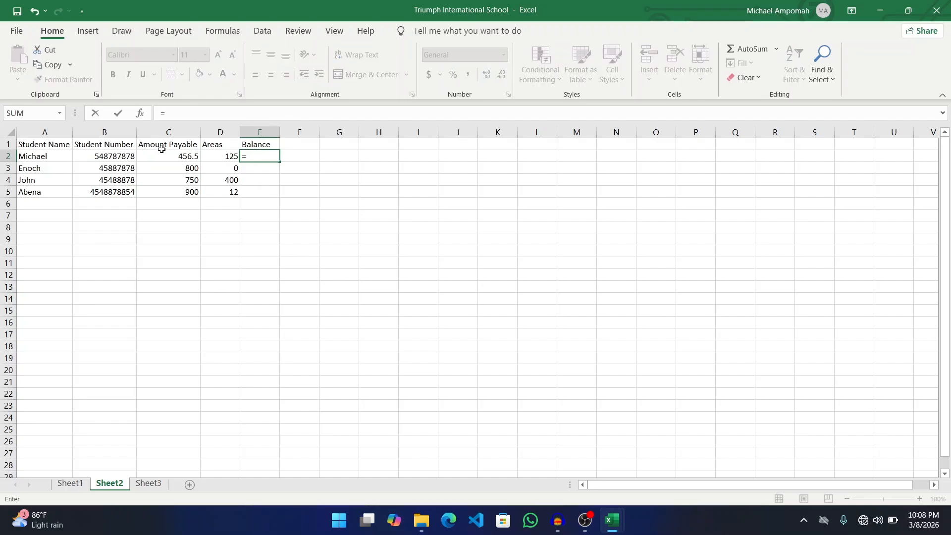
click(184, 155)
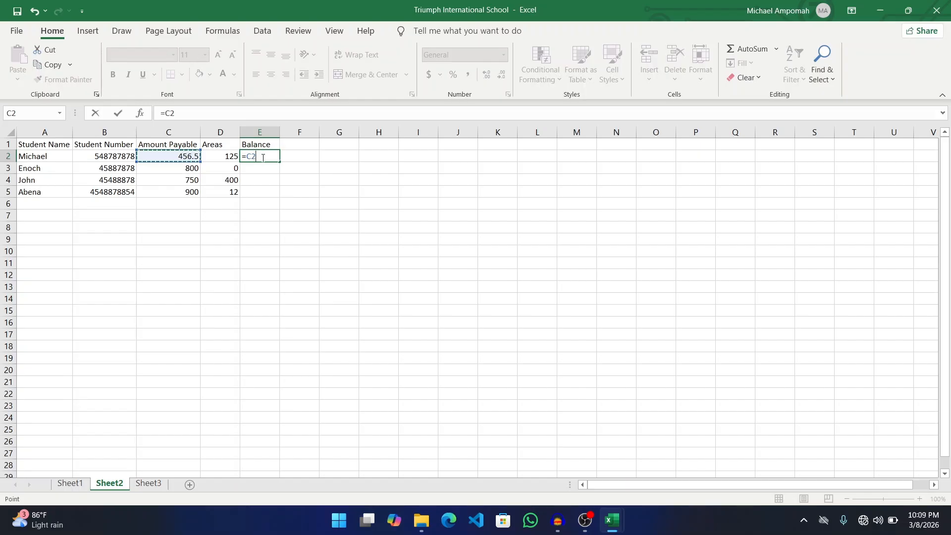
text(+)
click(231, 156)
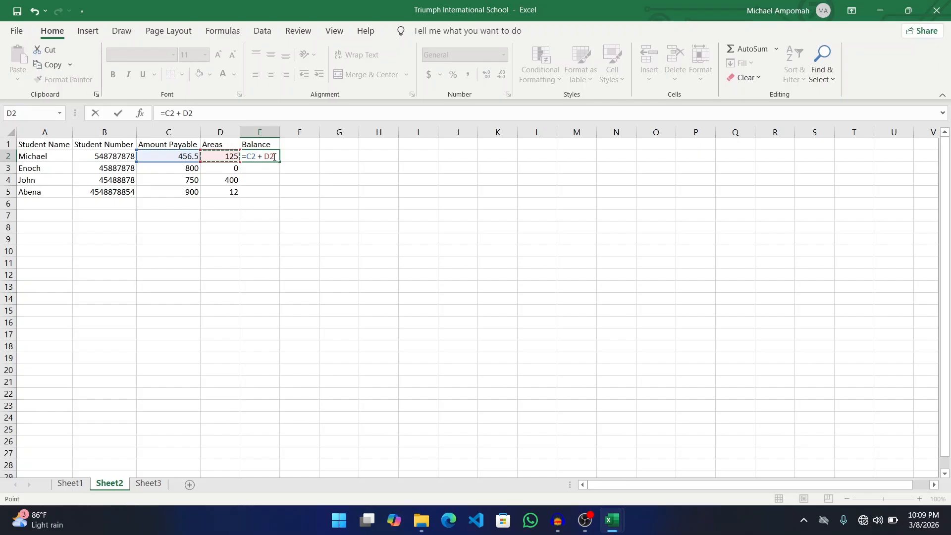
key(Return)
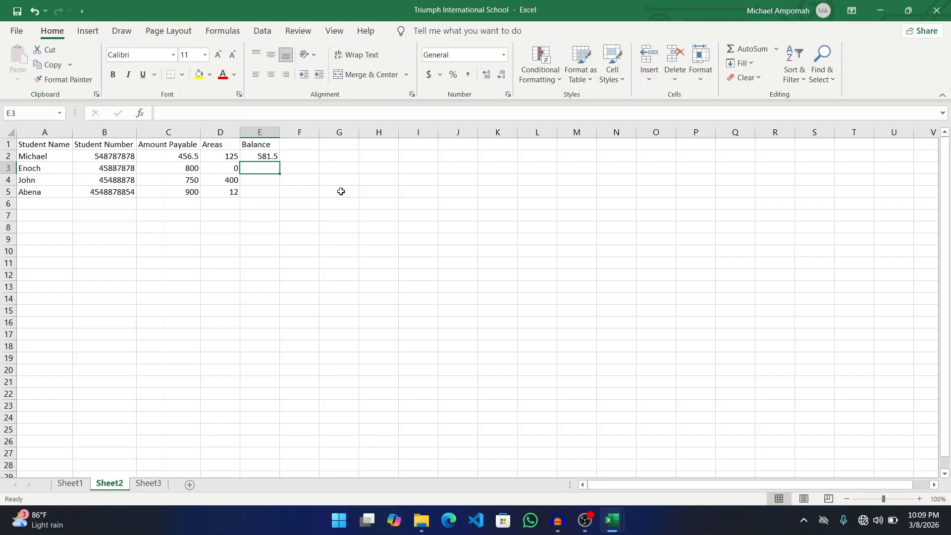
- Change Michael's Areas in D2 from 125 to 100, recalculating his Balance to 556.5
click(219, 156)
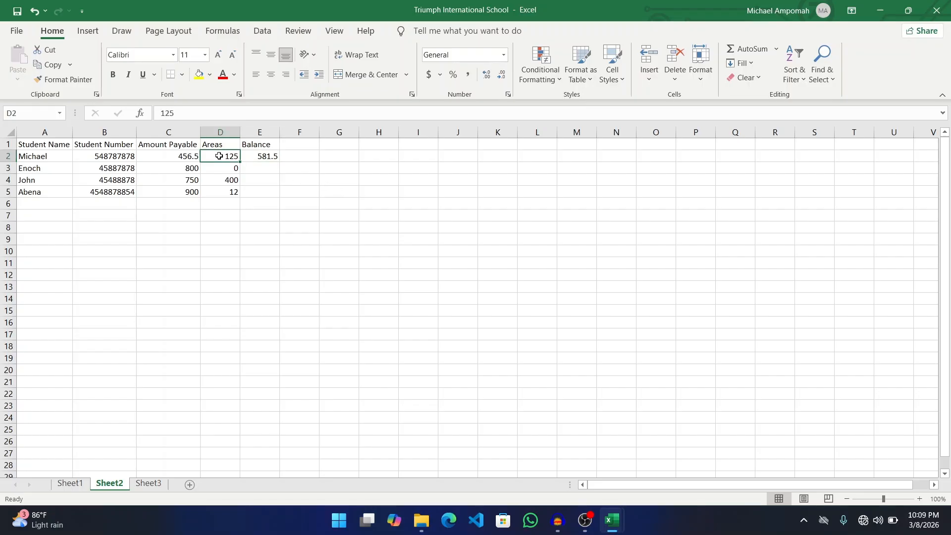
double_click(220, 156)
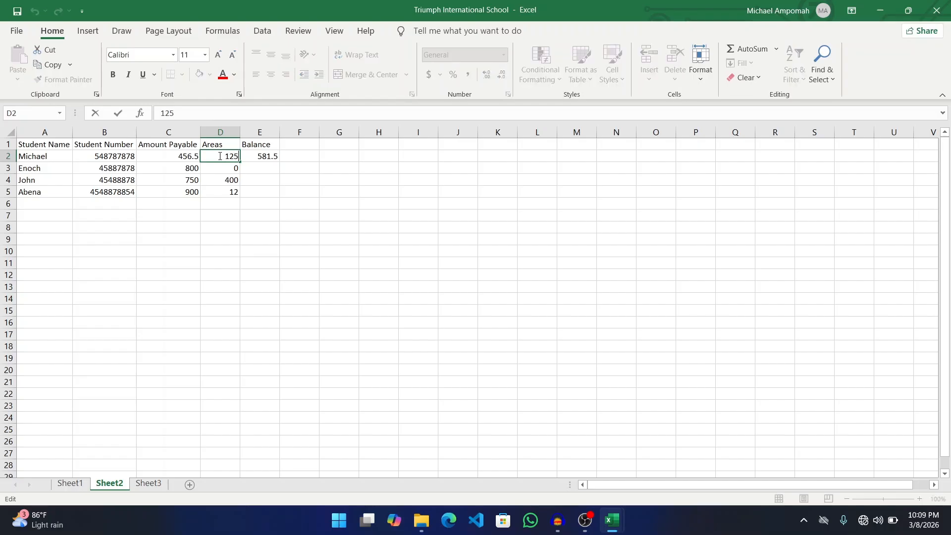
key(BackSpace)
key(BackSpace)
text(00)
key(Return)
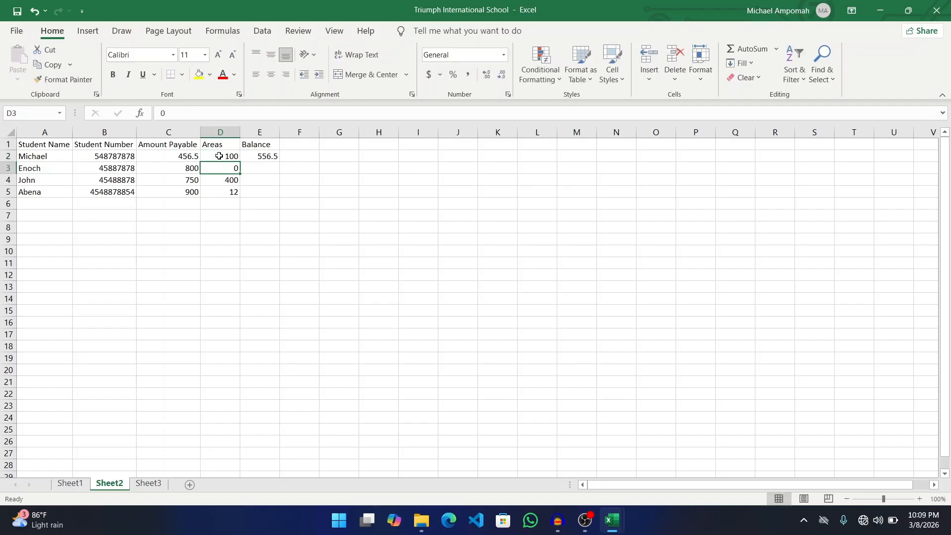
click(255, 156)
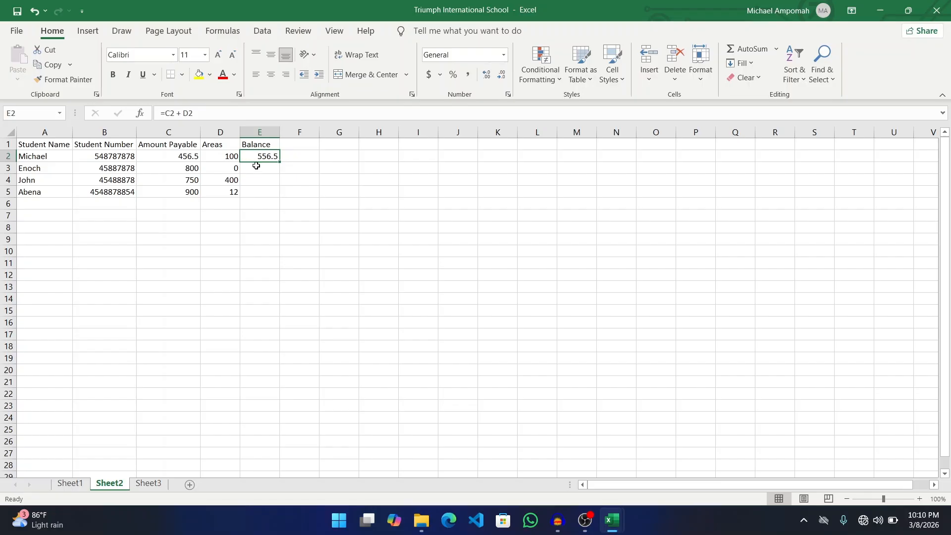
- Enter =C3 + D3 as Enoch's Balance formula in E3
click(182, 169)
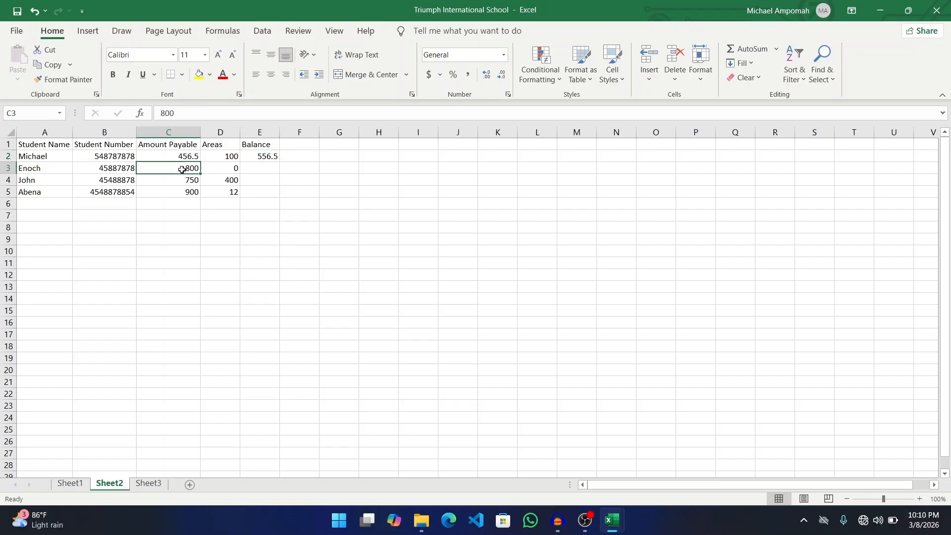
click(227, 171)
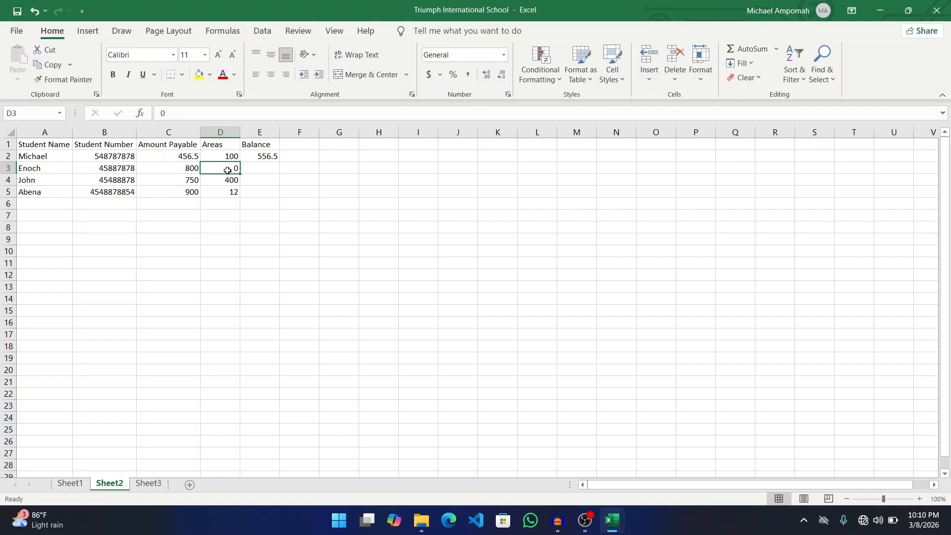
click(266, 170)
text(= C3)
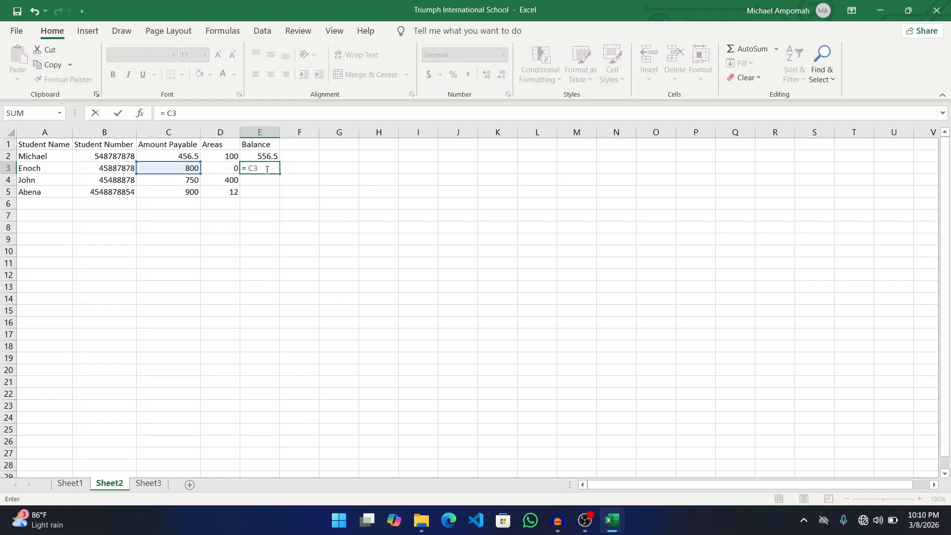
text( + D3)
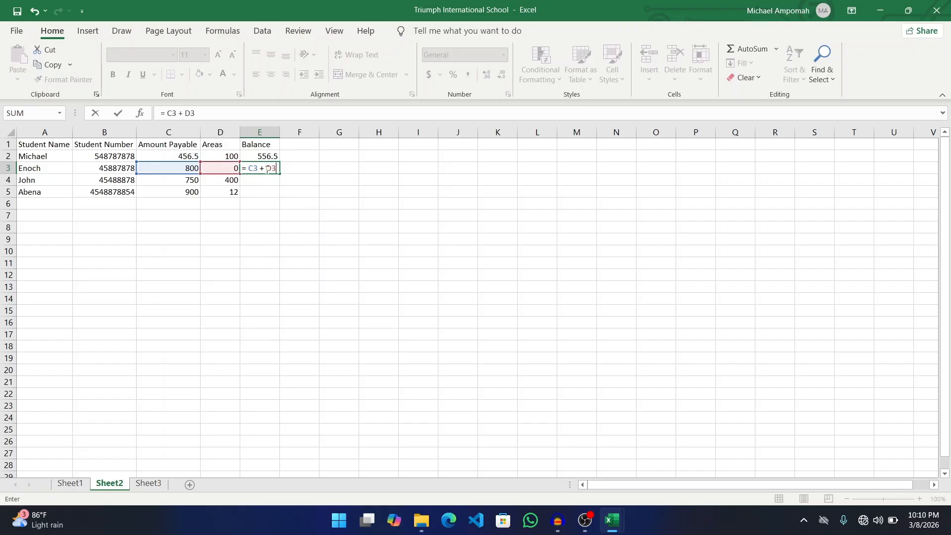
key(Return)
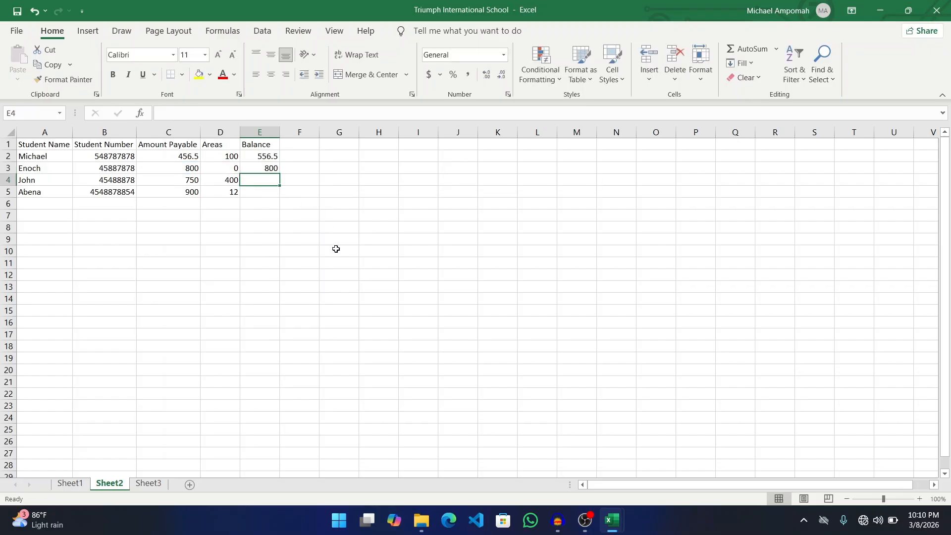
- Raise Enoch's Areas in D3 to 150, making his Balance 950
double_click(224, 169)
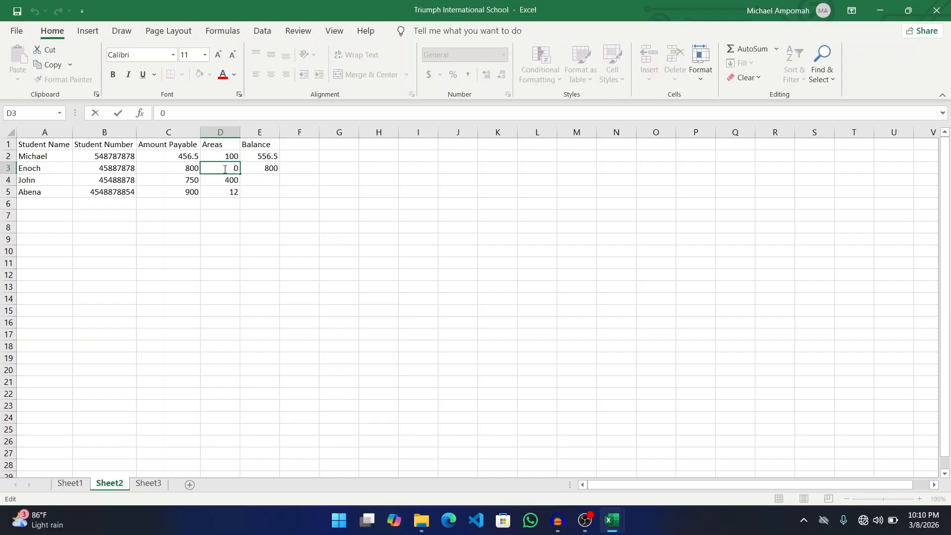
text(15)
key(Return)
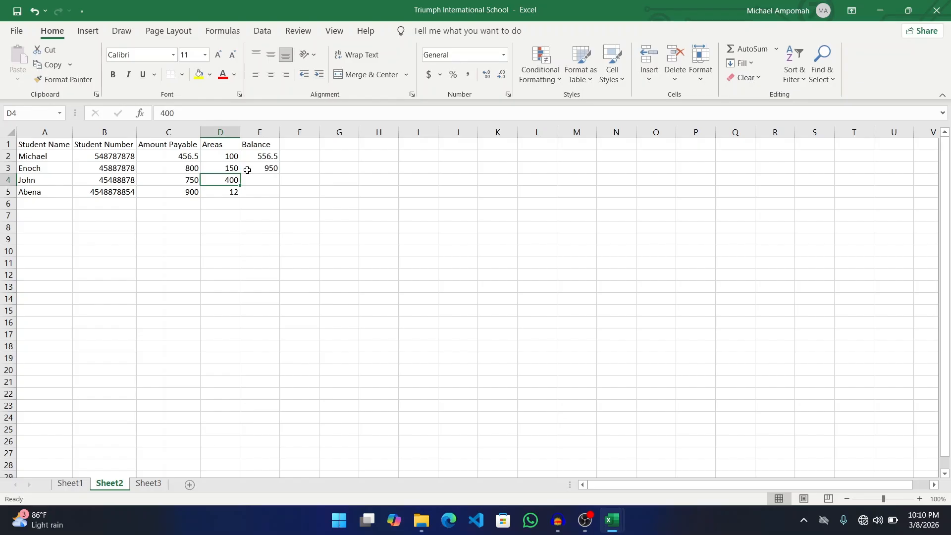
click(275, 170)
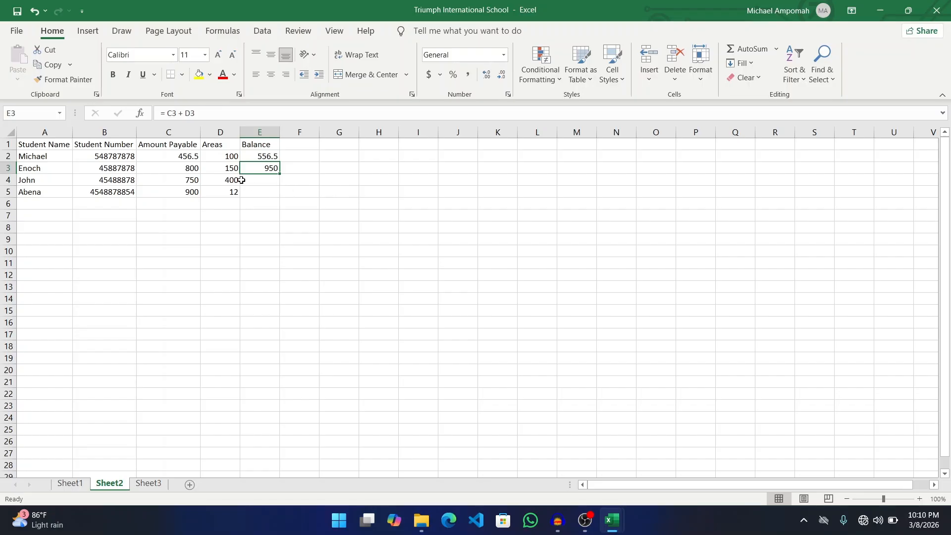
click(260, 185)
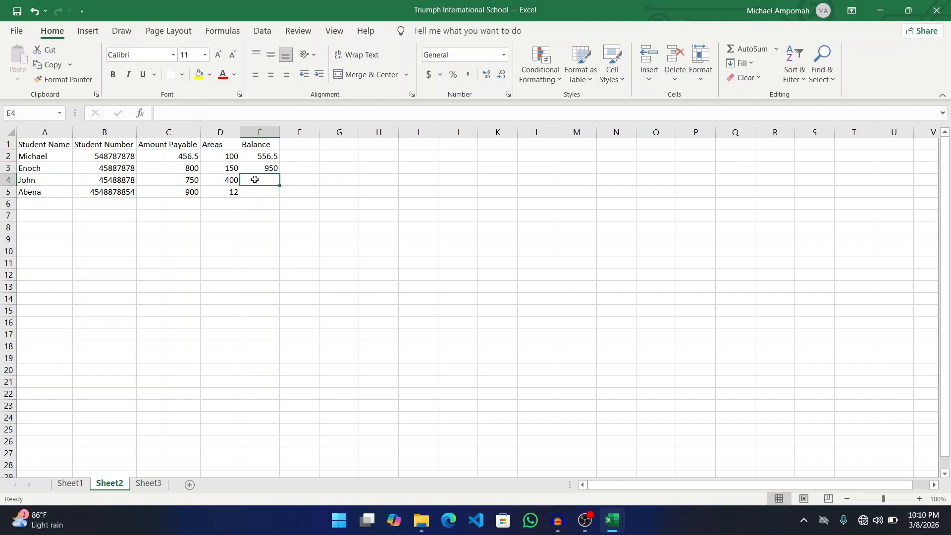
- Enter =c4+d4 in E4 and =c5+d5 in E5, giving balances 1150 and 912
text(=)
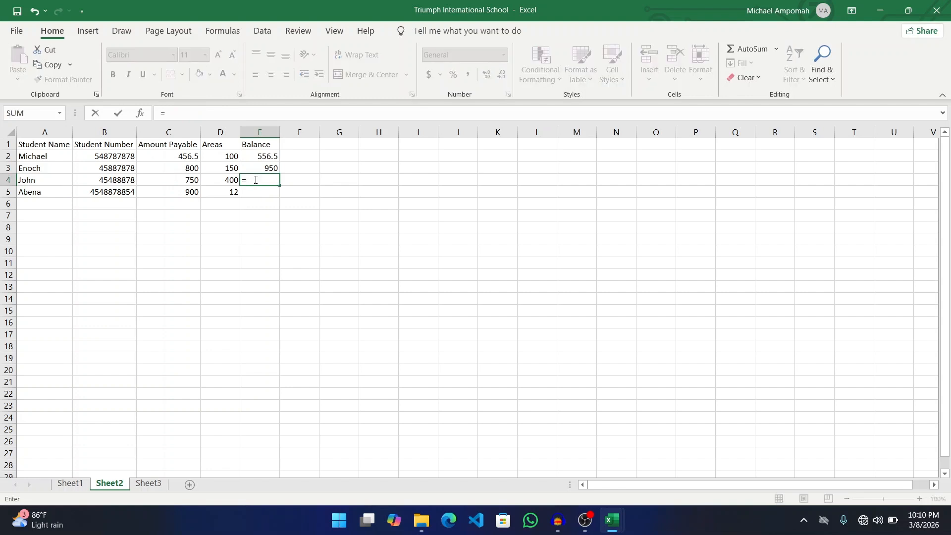
text( c4)
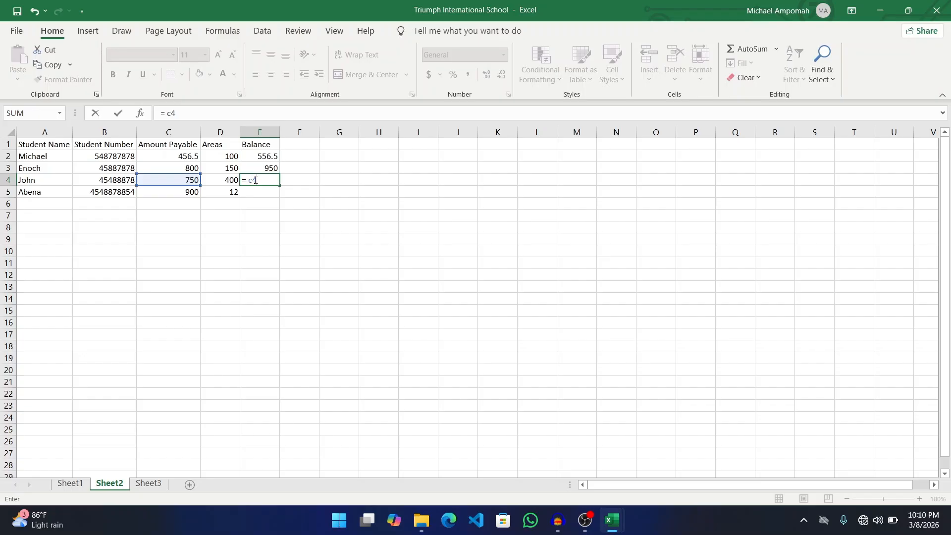
text(+ d4)
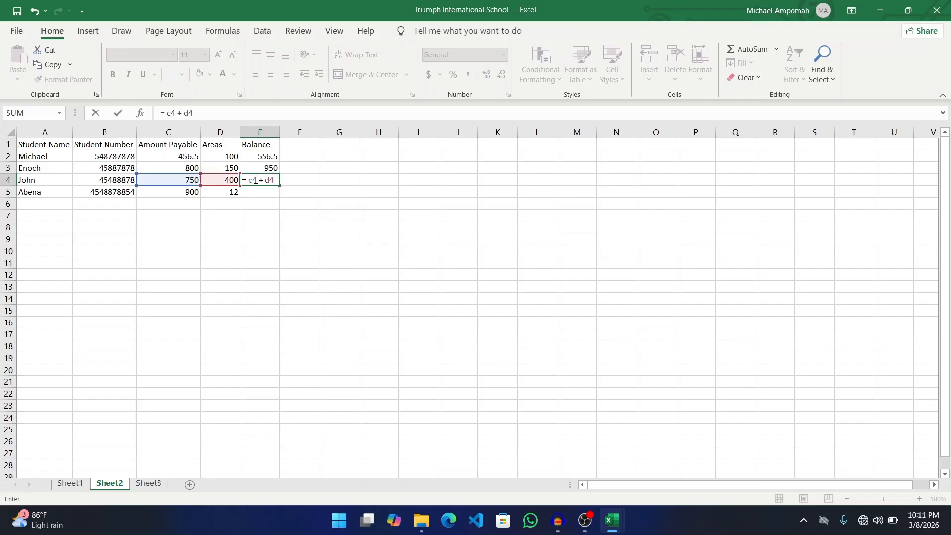
key(Return)
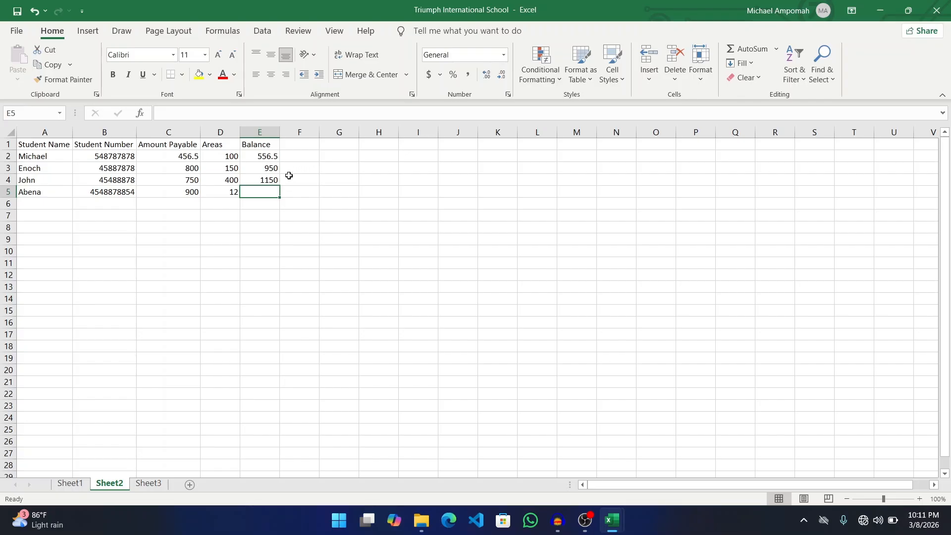
text(=)
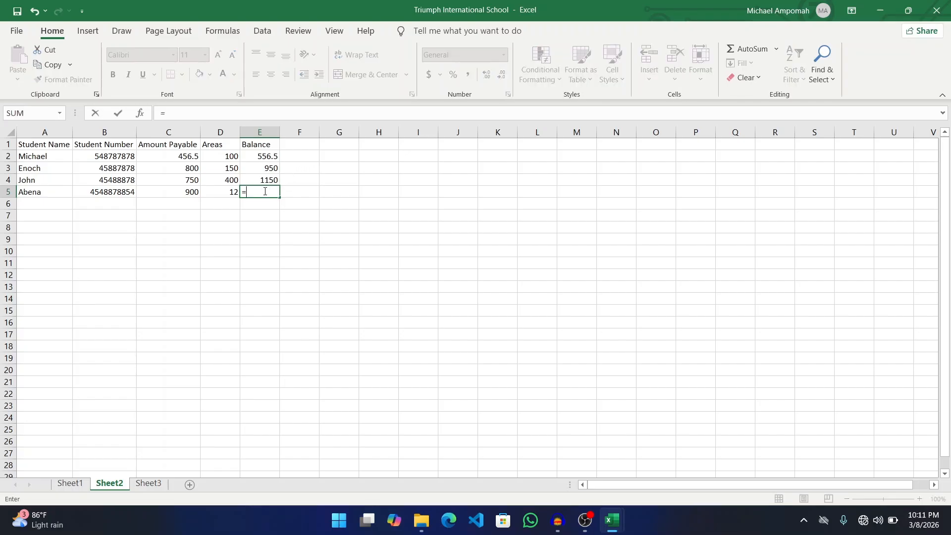
text( c5 +)
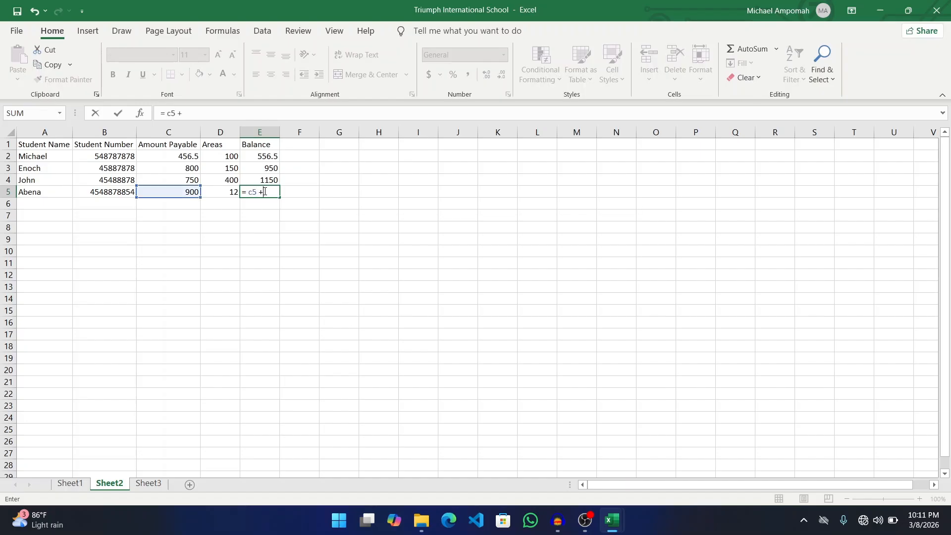
text( d5)
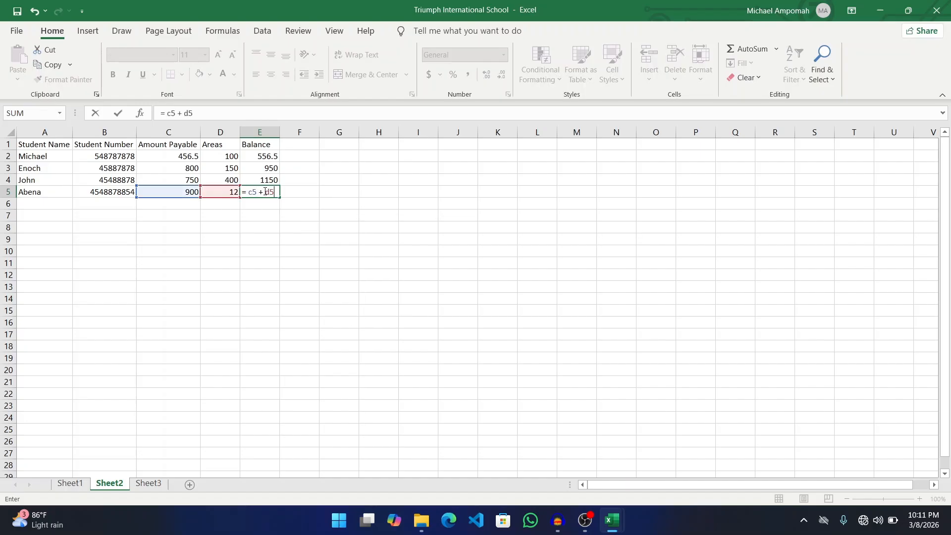
key(Return)
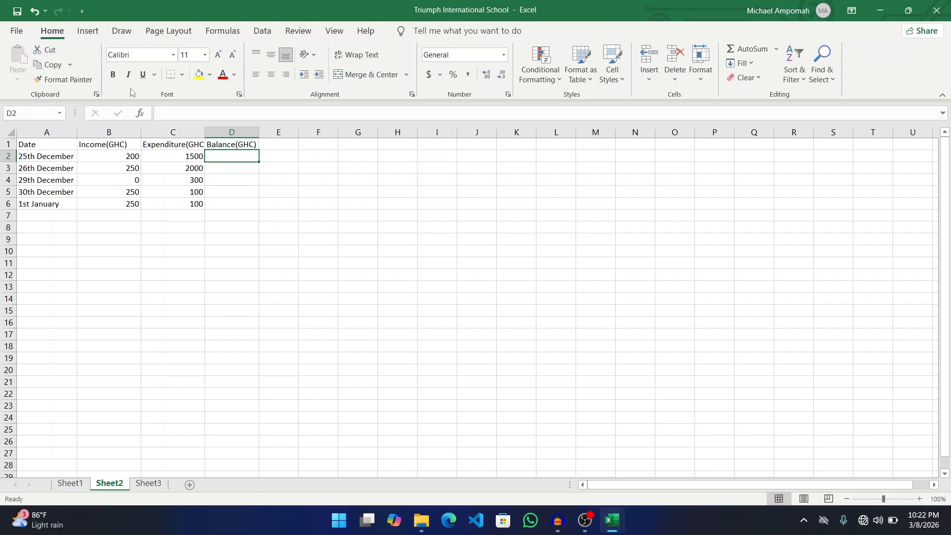
- Select the Date heading cell A1
click(45, 147)
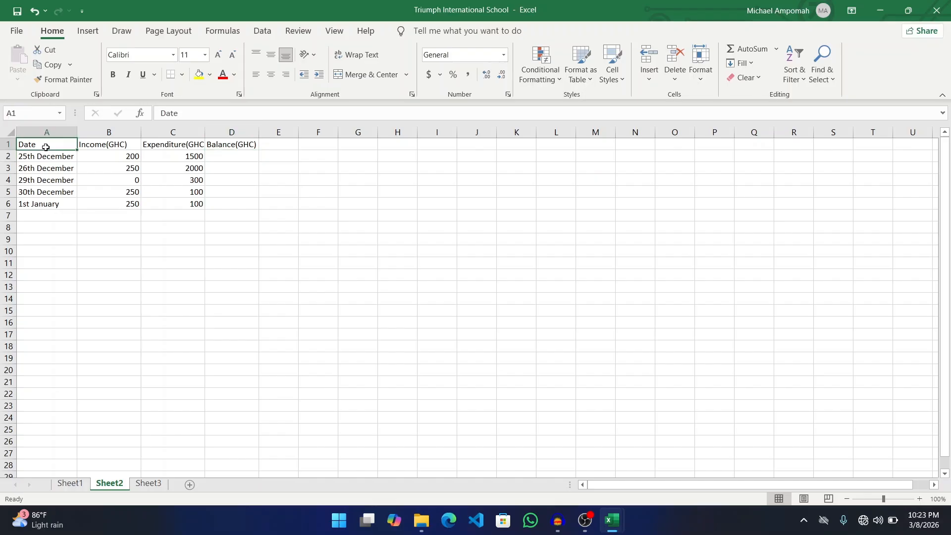
- Bold the headings Date, Income(GHC), Expenditure(GHC) and Balance(GHC) in A1:D1
click(113, 73)
drag(59, 145, 231, 145)
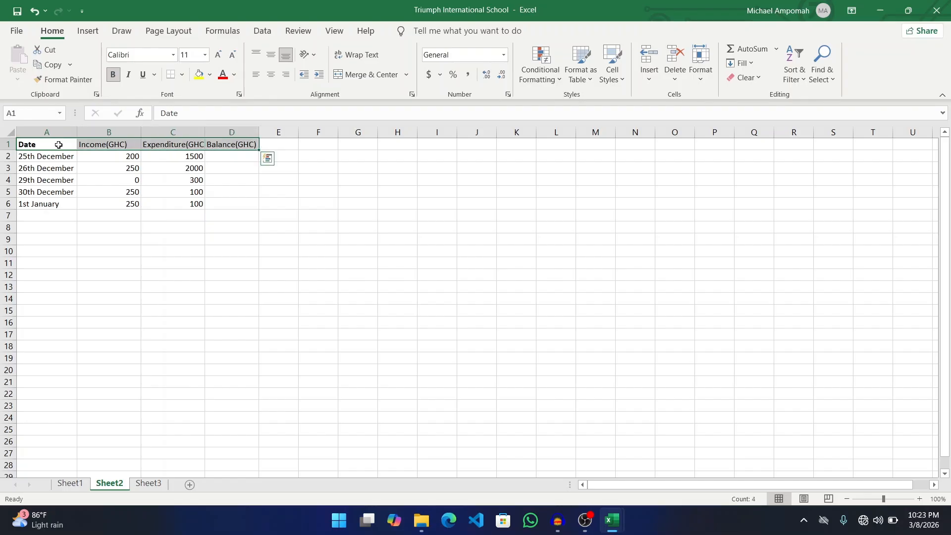
click(113, 74)
click(114, 74)
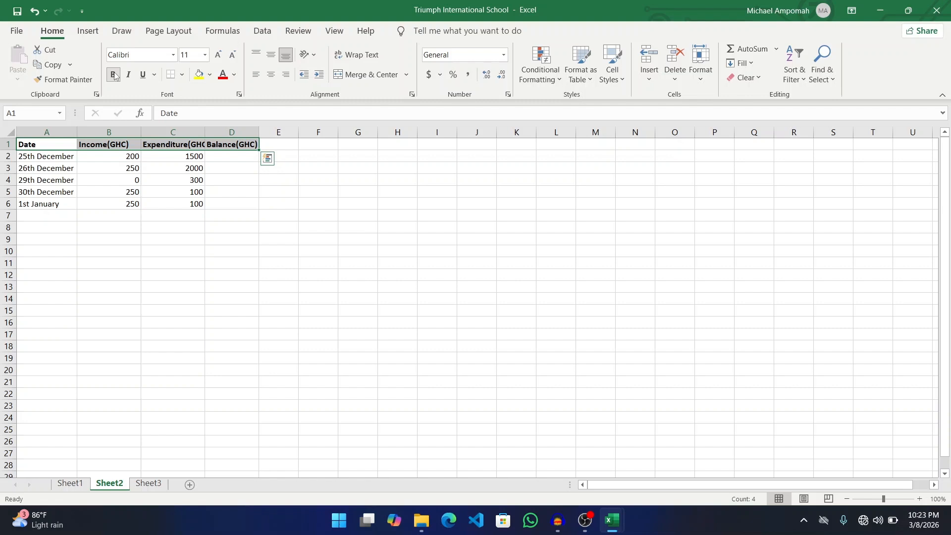
click(131, 231)
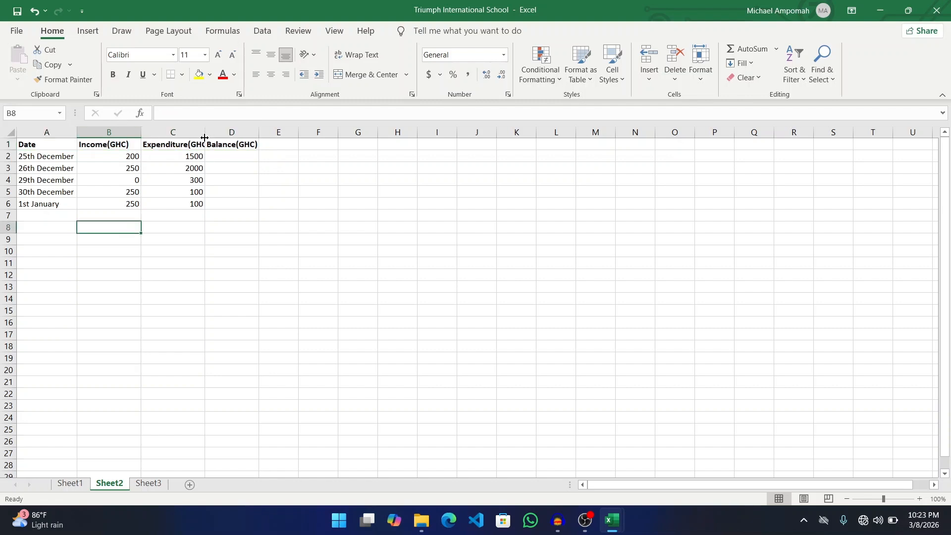
- AutoFit column C so the full Expenditure(GHC) heading is visible
click(184, 147)
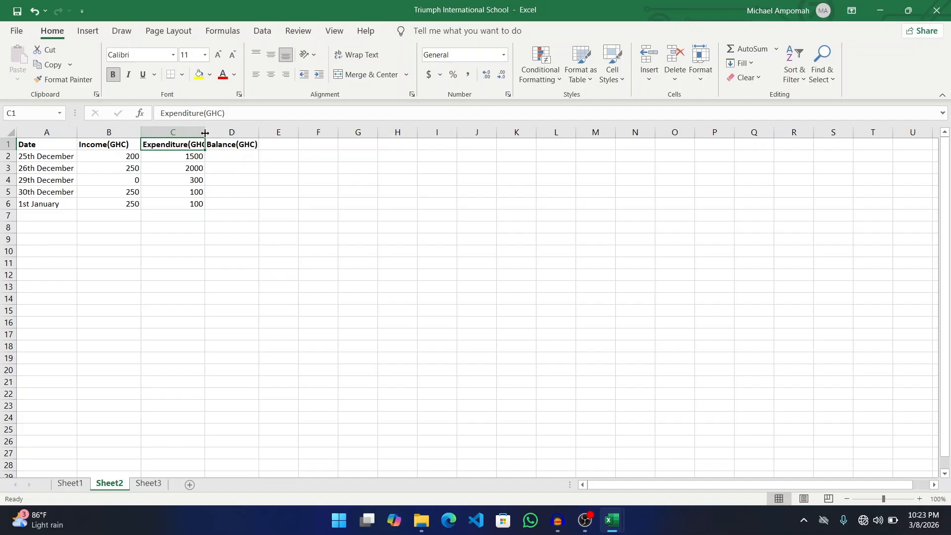
drag(204, 132, 238, 131)
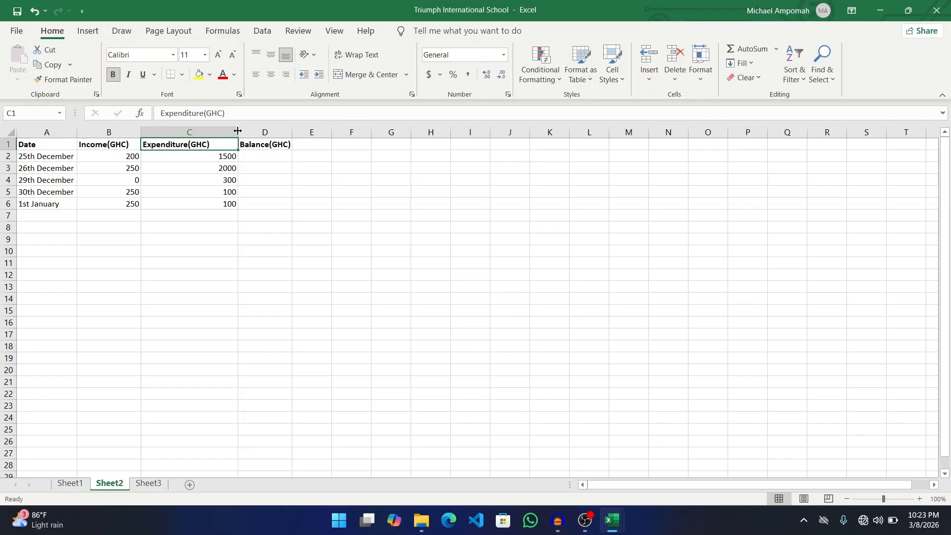
double_click(238, 130)
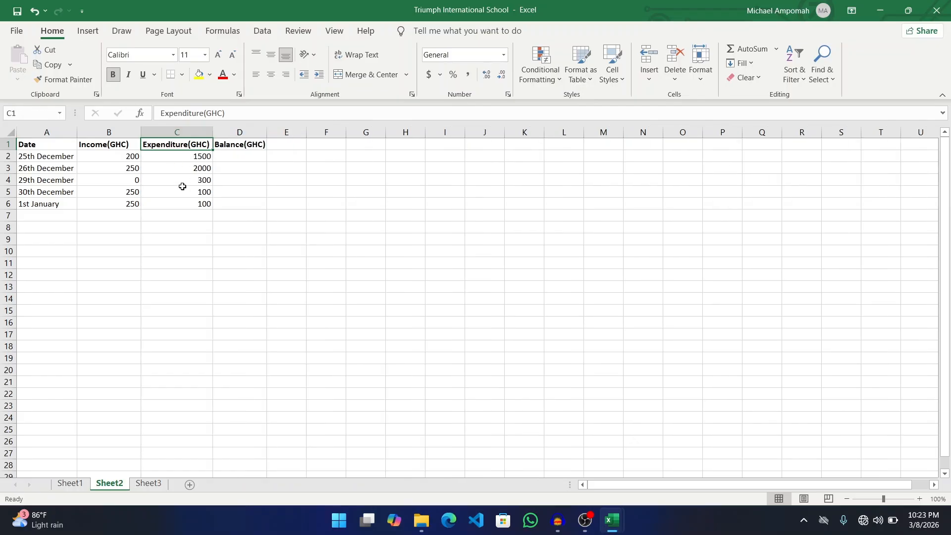
- Centre the dates and amounts in A2:D6
click(50, 155)
key(shift+Right)
key(shift+Right)
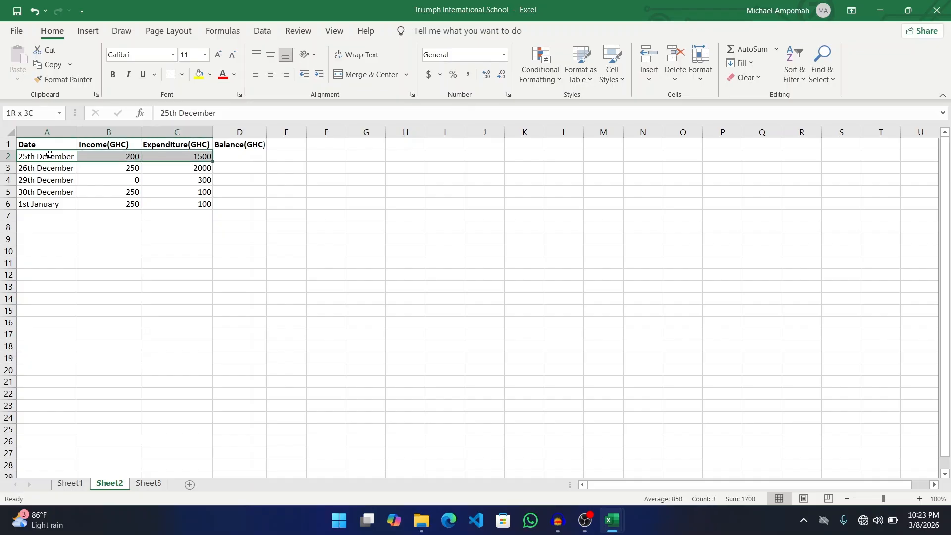
key(shift+Down)
key(shift+Down)
key(shift+Right)
key(shift+Down)
key(shift+Down)
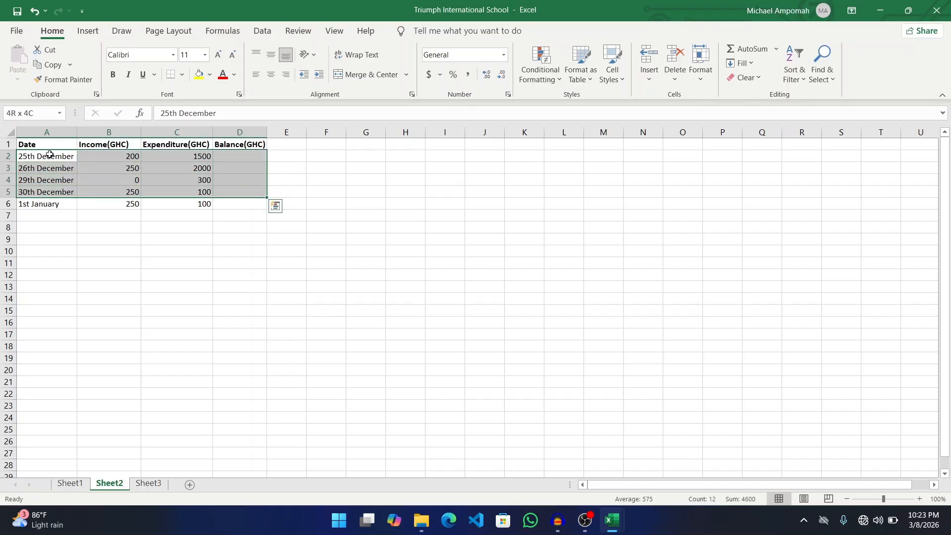
key(ctrl+q)
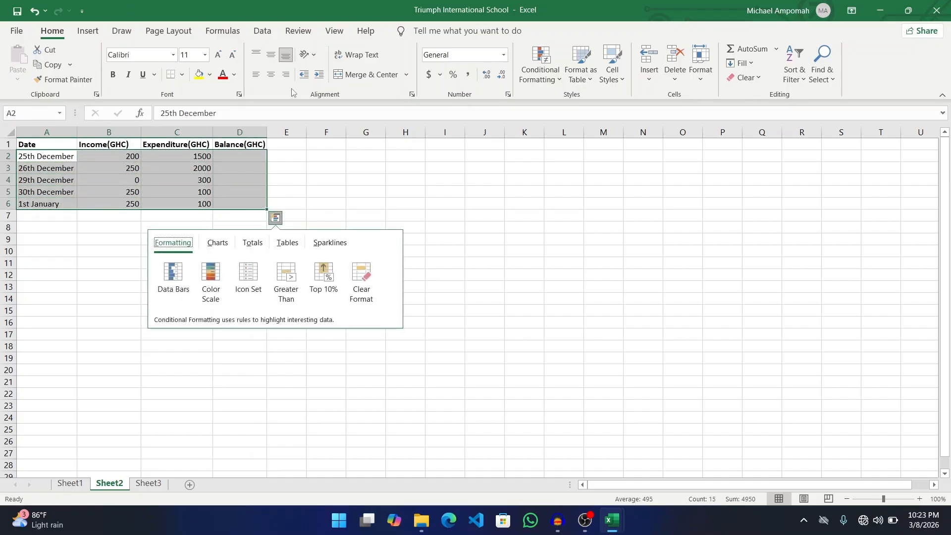
key(Escape)
click(271, 74)
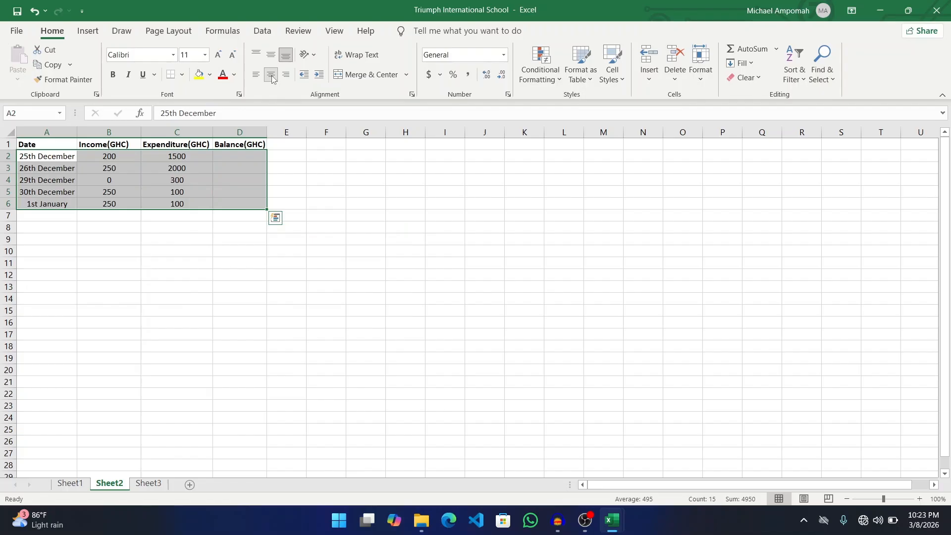
click(308, 154)
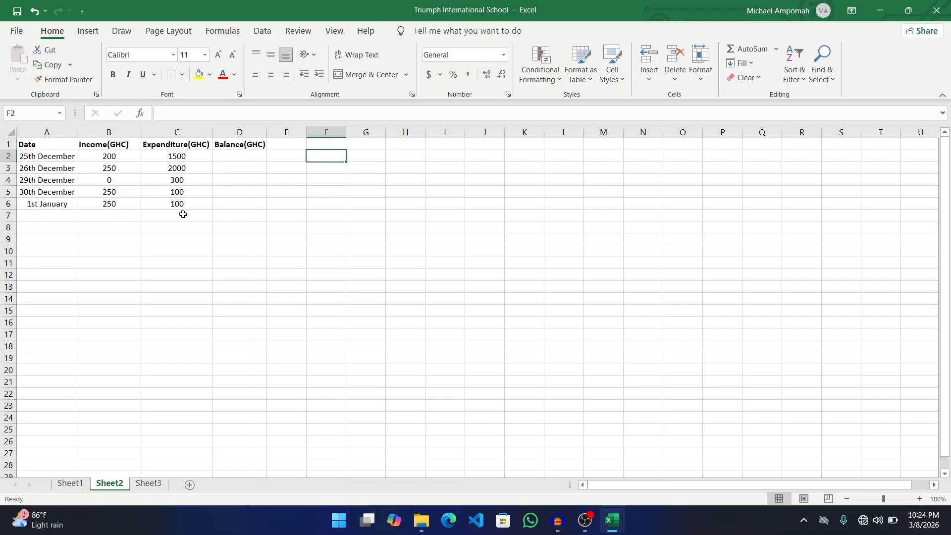
- Centre the Date heading in A1
click(43, 145)
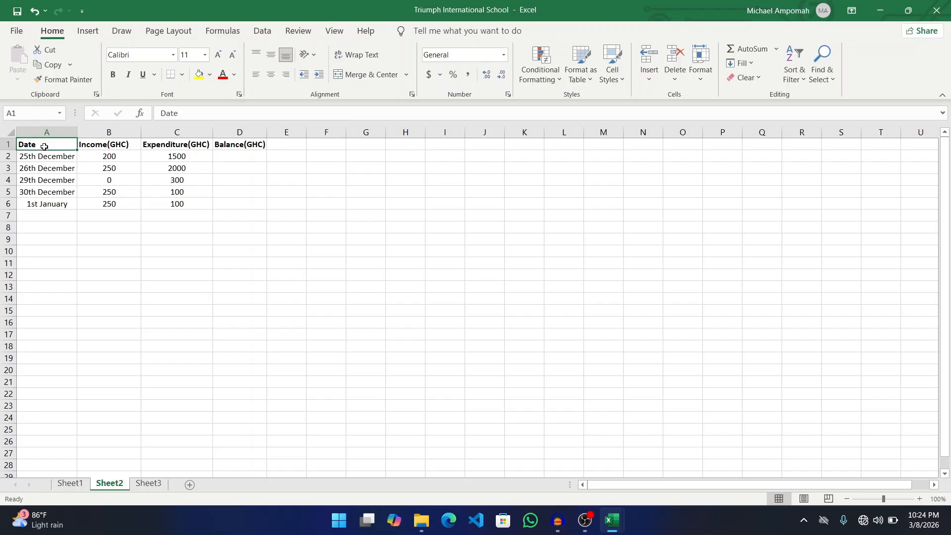
click(274, 76)
click(245, 160)
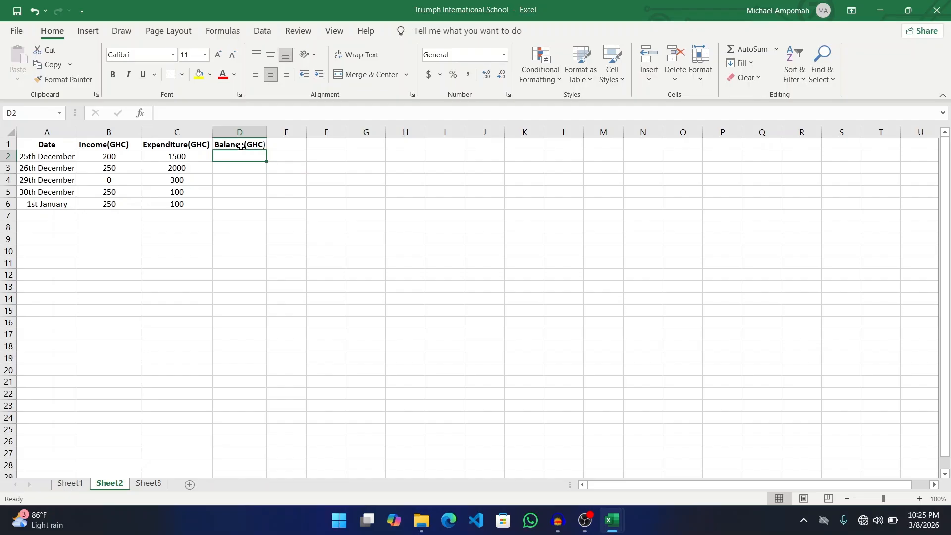
click(171, 143)
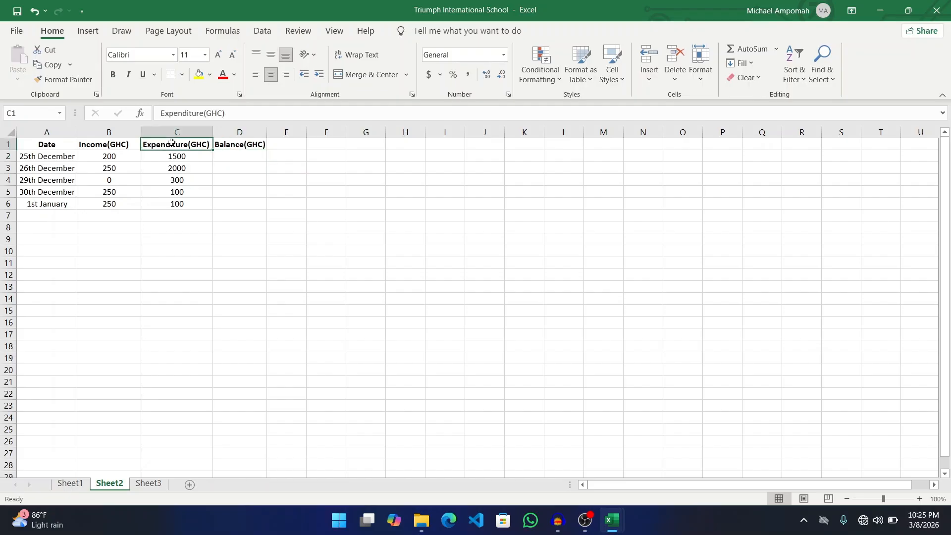
click(103, 143)
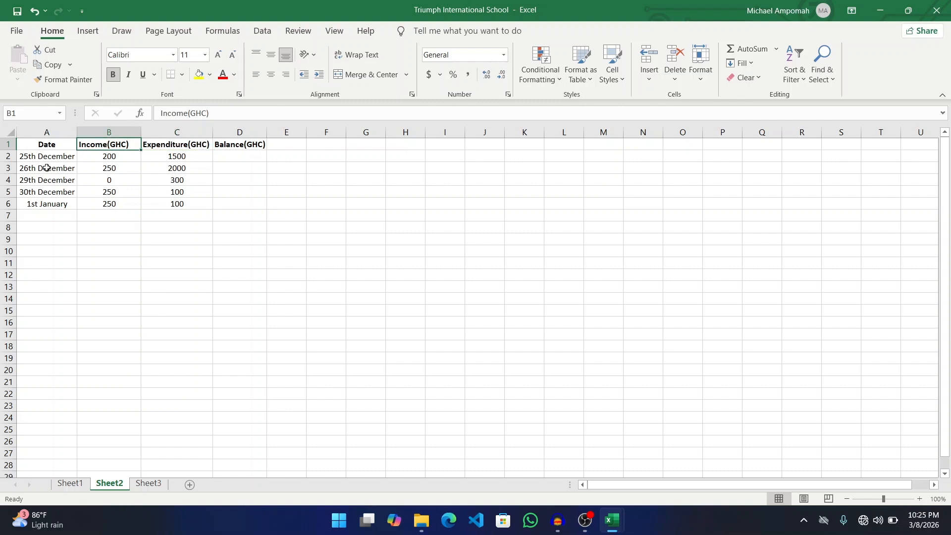
click(113, 156)
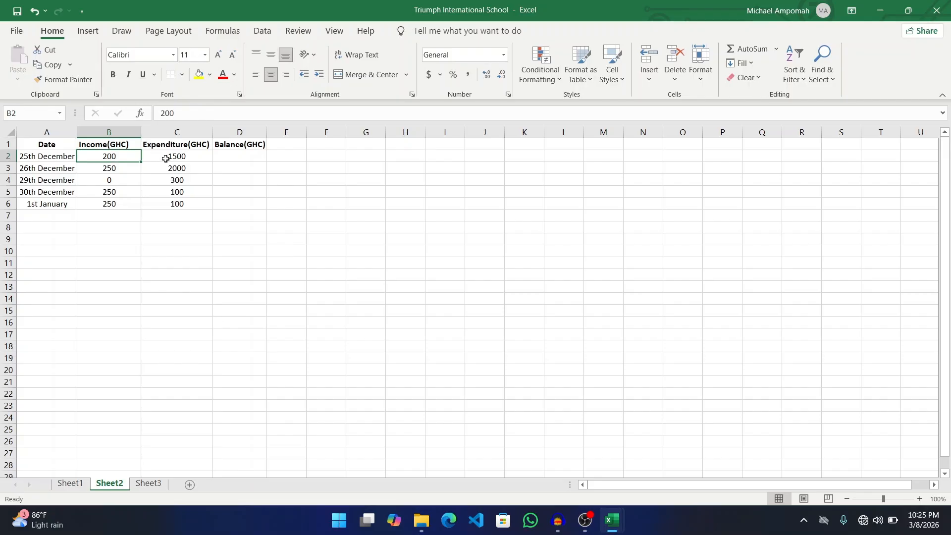
click(177, 157)
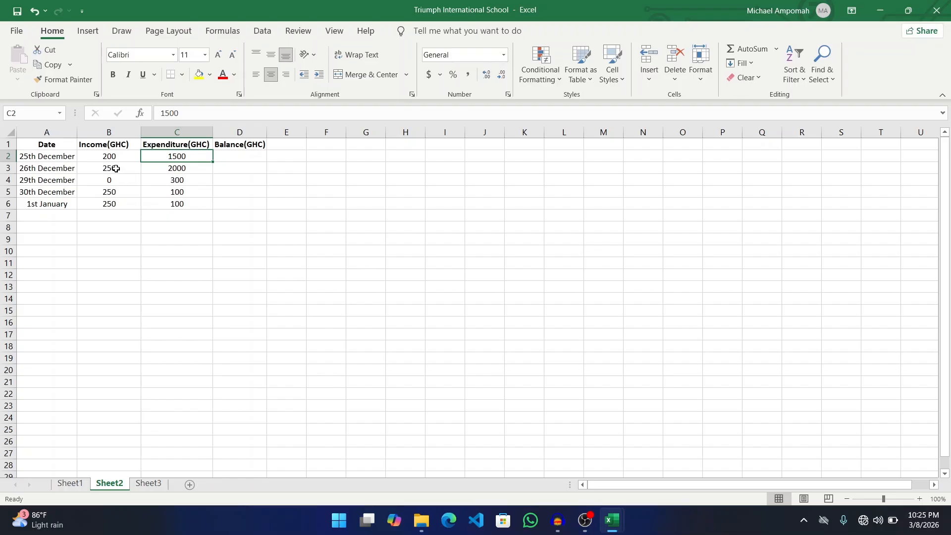
click(112, 169)
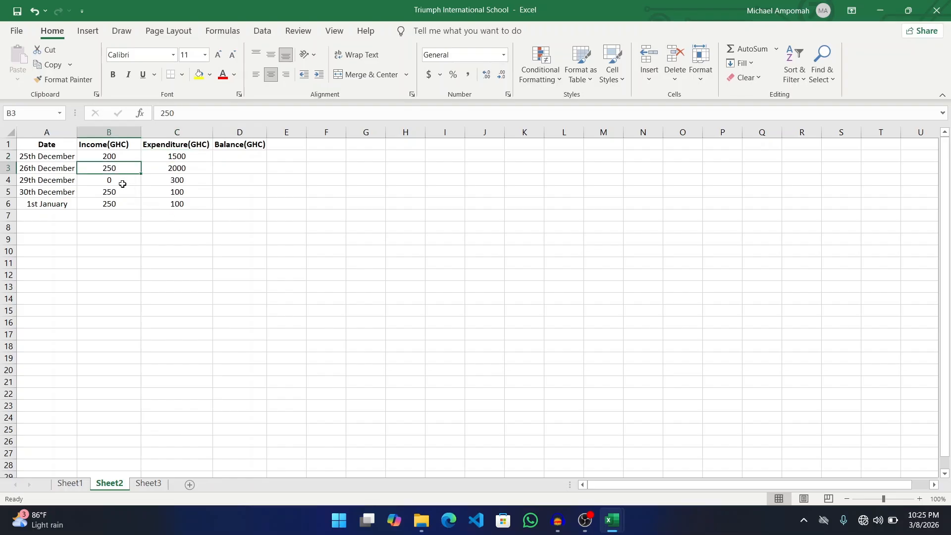
click(200, 168)
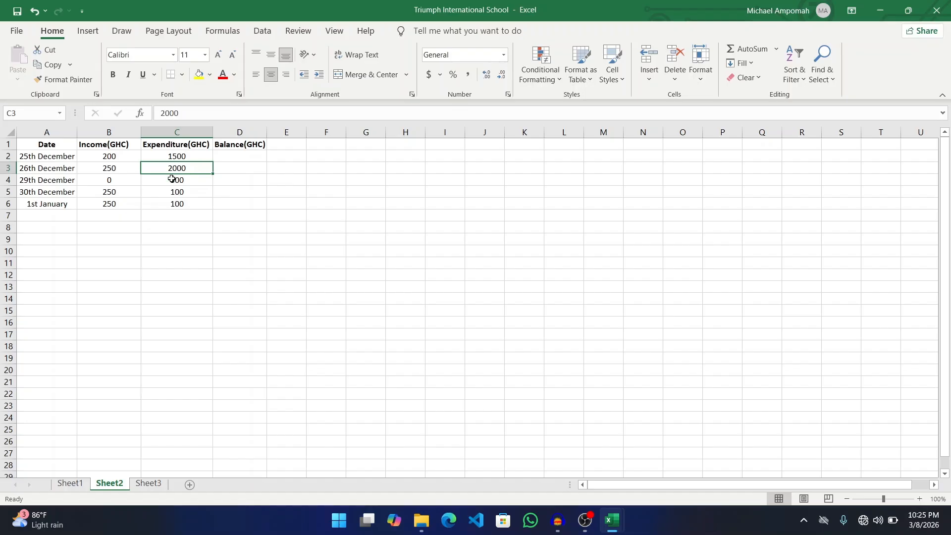
click(122, 182)
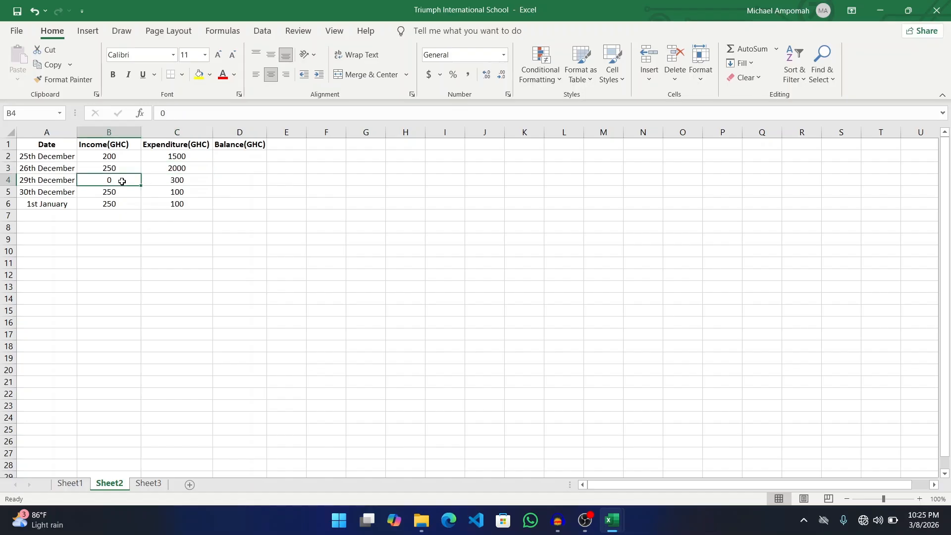
click(173, 183)
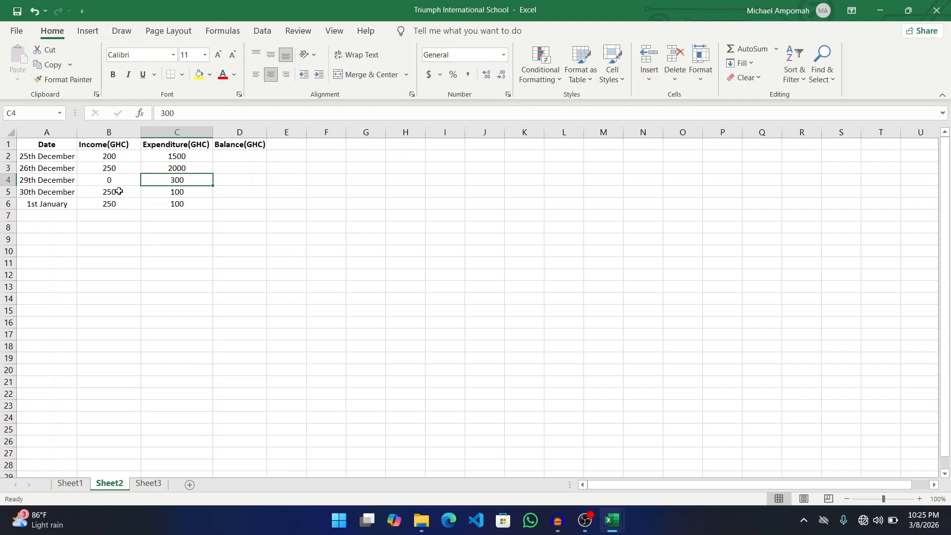
click(119, 191)
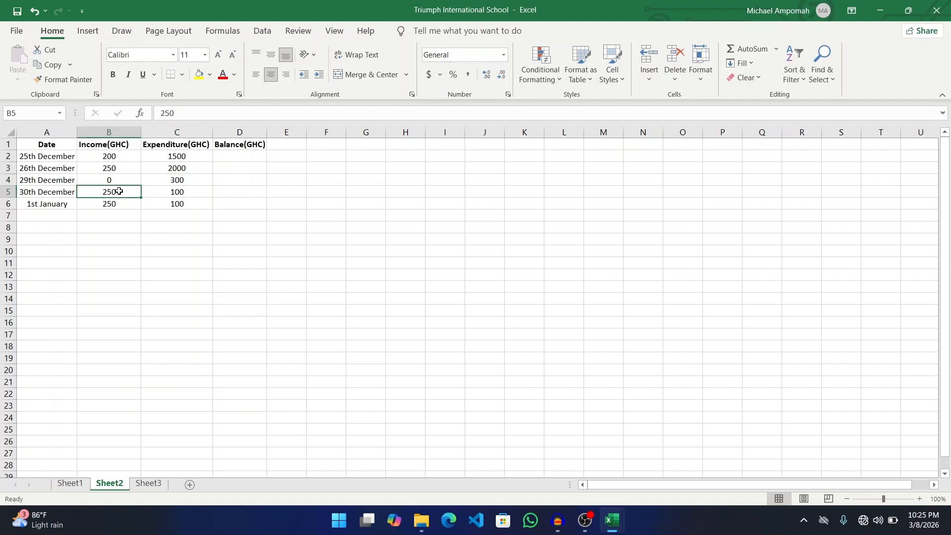
click(172, 191)
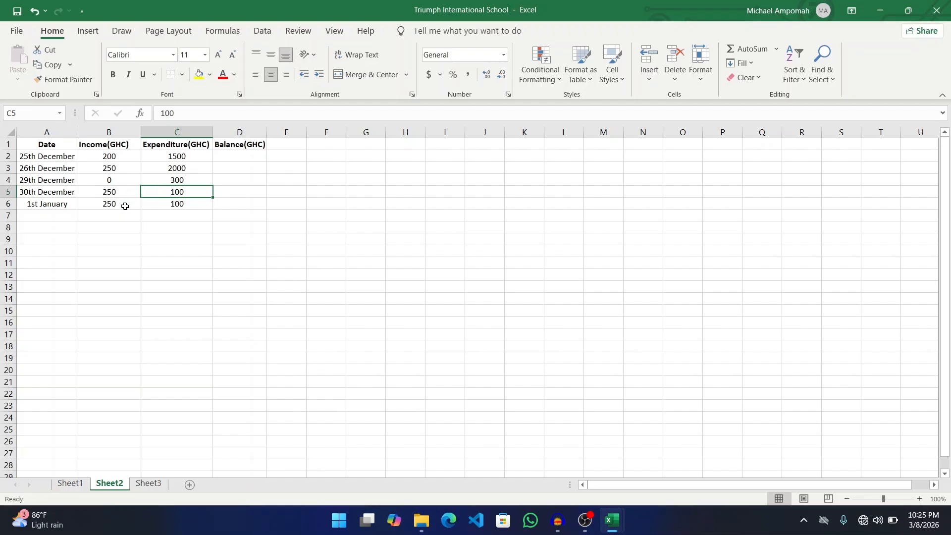
click(125, 206)
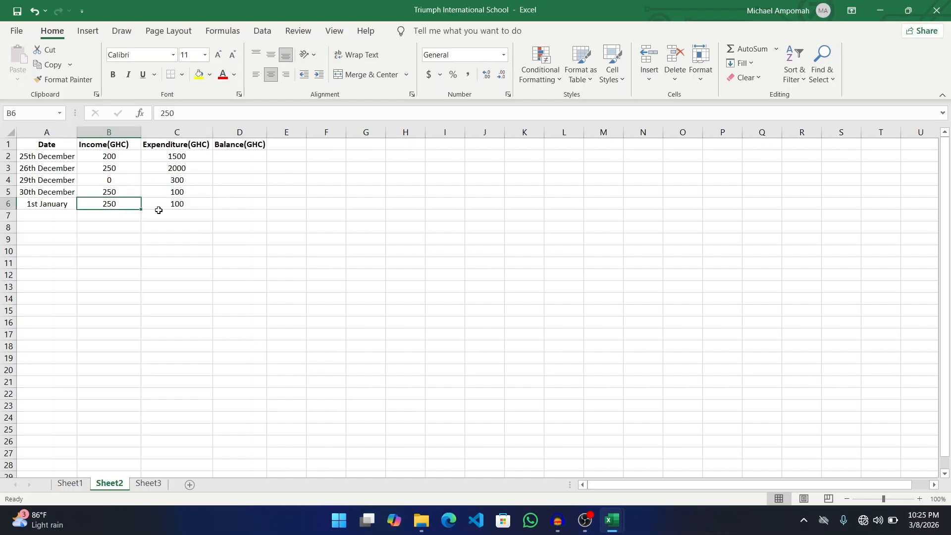
click(194, 206)
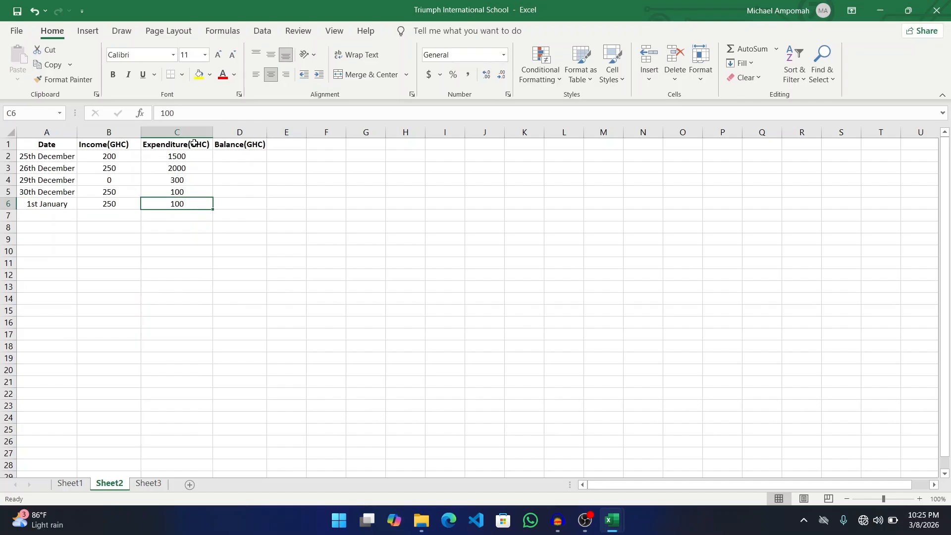
click(185, 146)
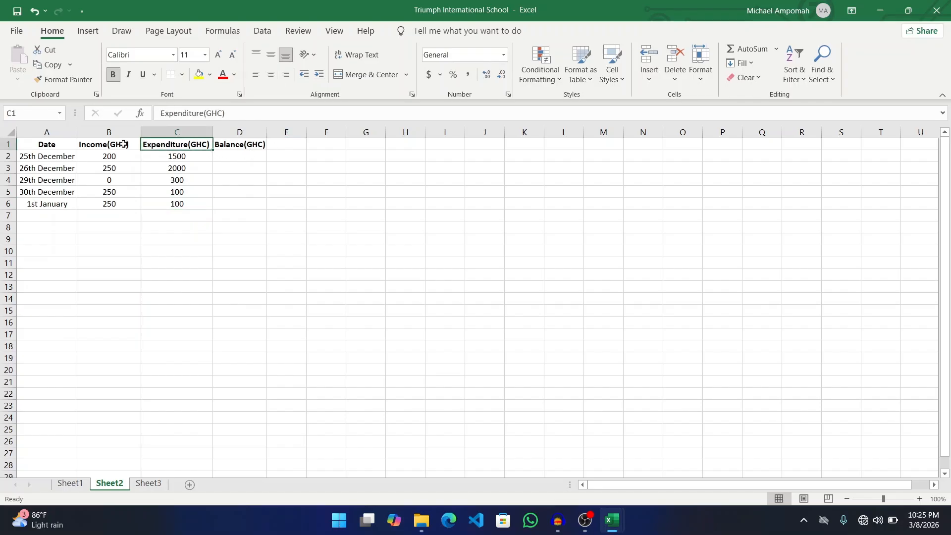
click(117, 144)
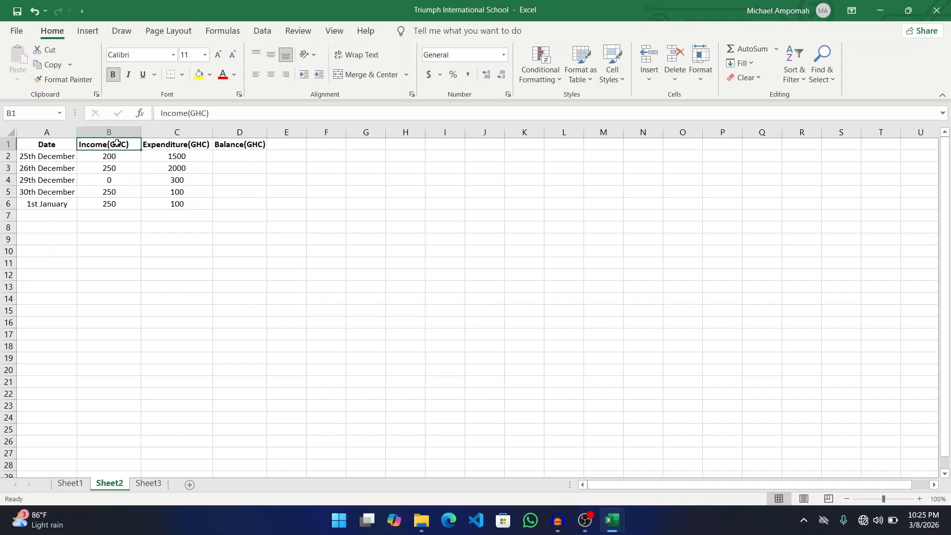
click(233, 158)
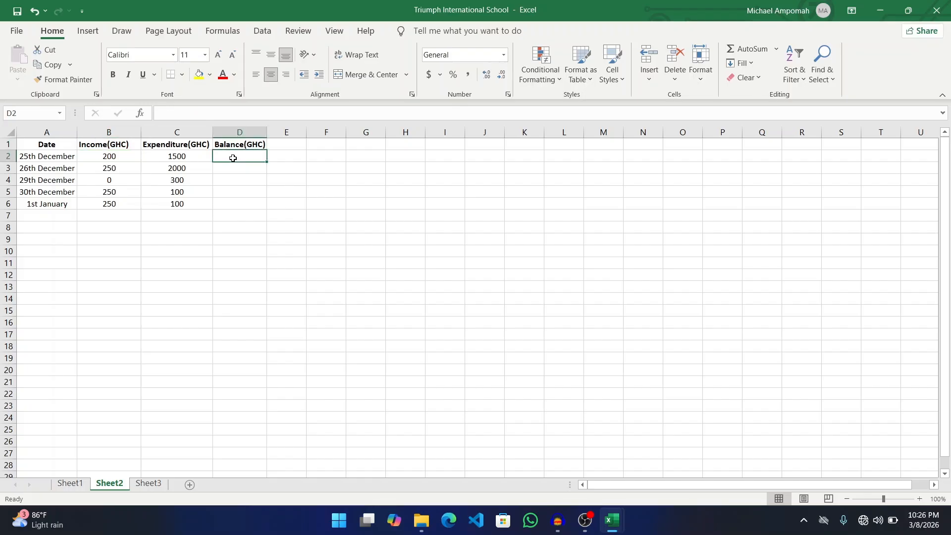
- Enter =b2-c2 and =b3-c3 in D2 and D3, giving -1300 and -1750
text(=)
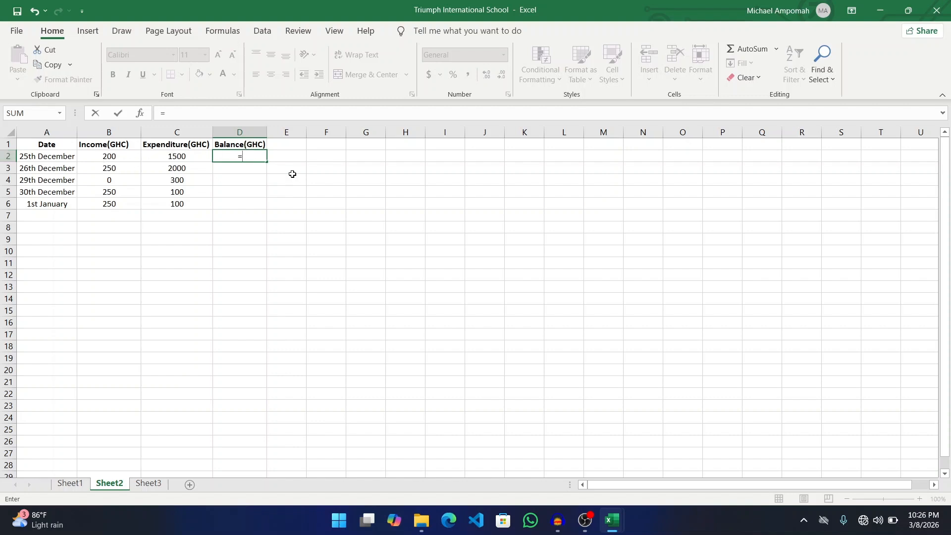
text(b2)
text( -)
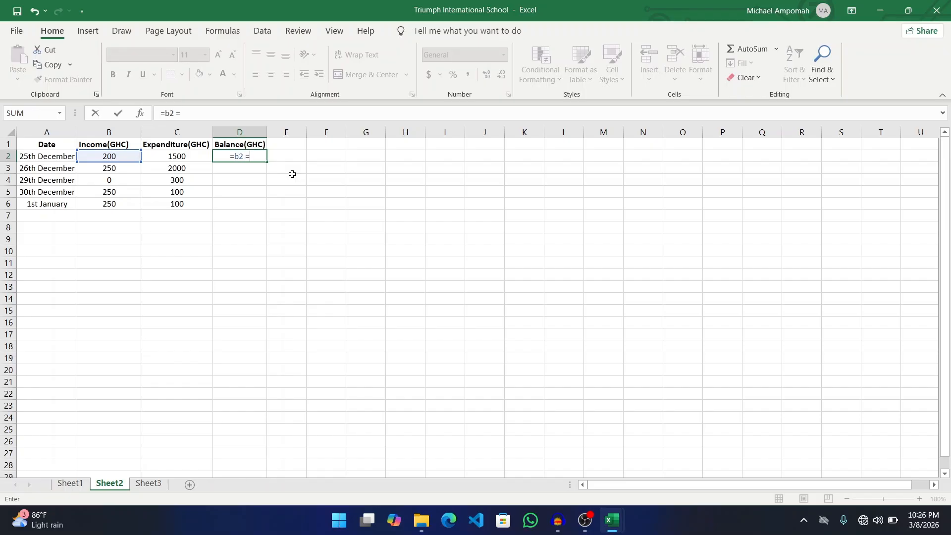
text( c2)
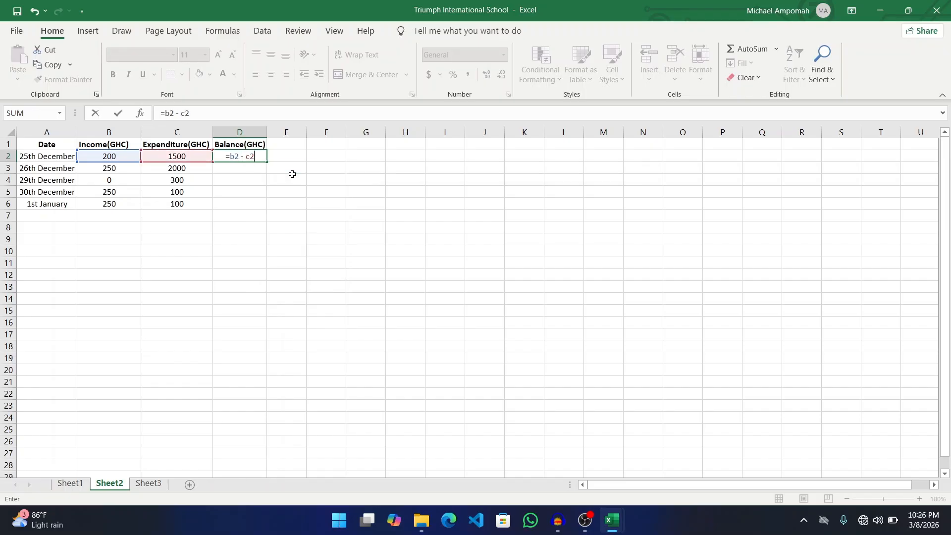
key(Return)
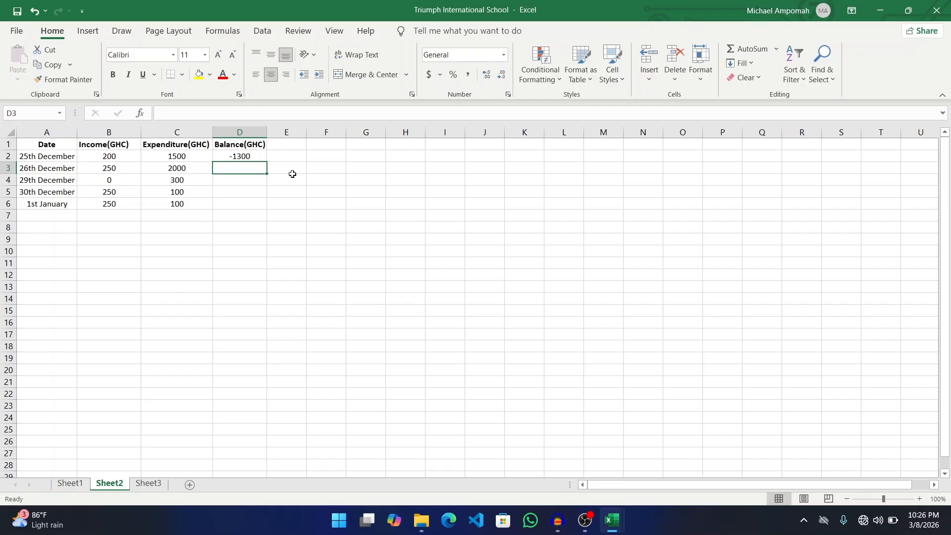
text(=)
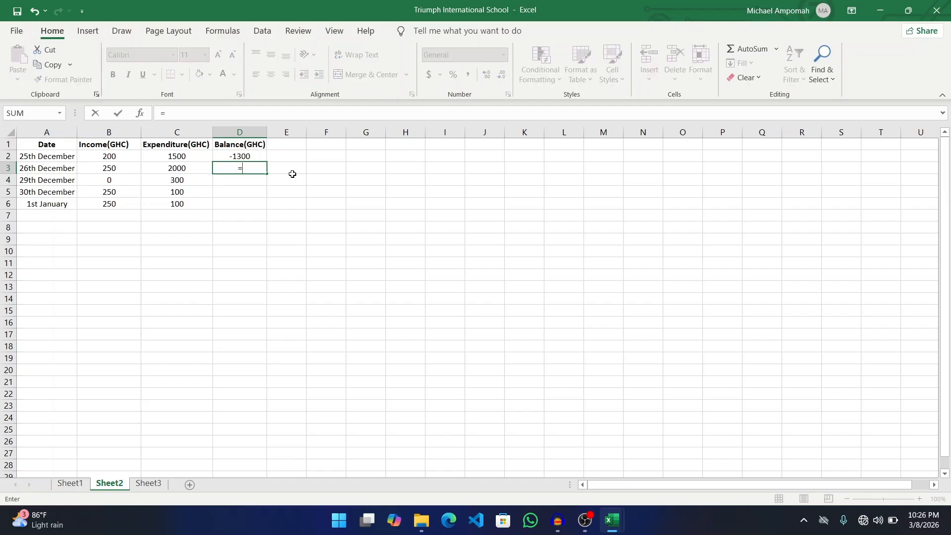
text(b3)
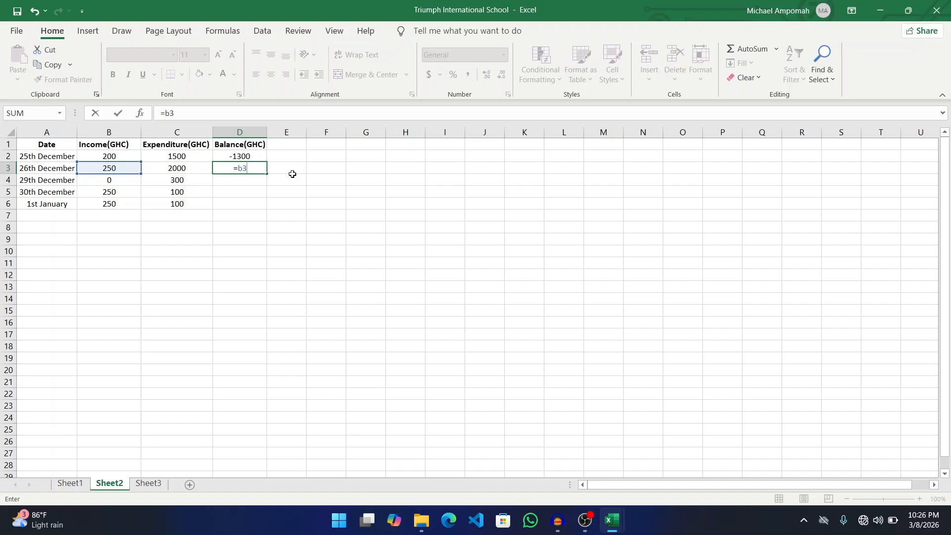
text(-c3)
key(Return)
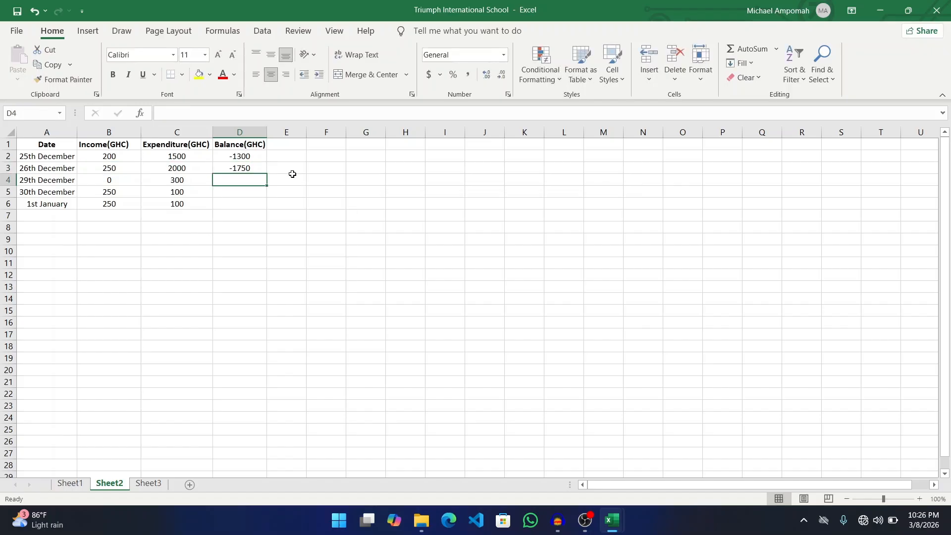
- Enter =b4-c4 in D4 (-300), then =c5-d5 in D5, triggering a circular-reference warning
text(=)
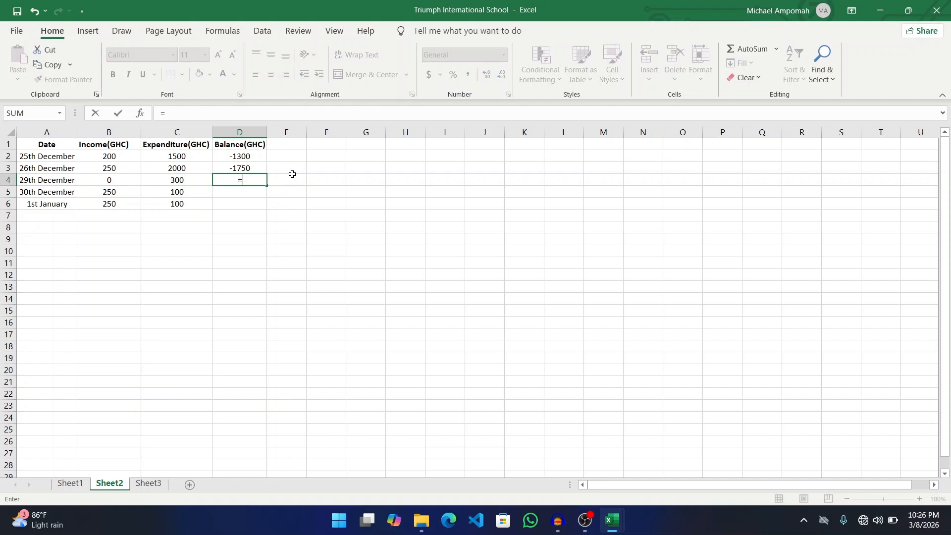
text(b2)
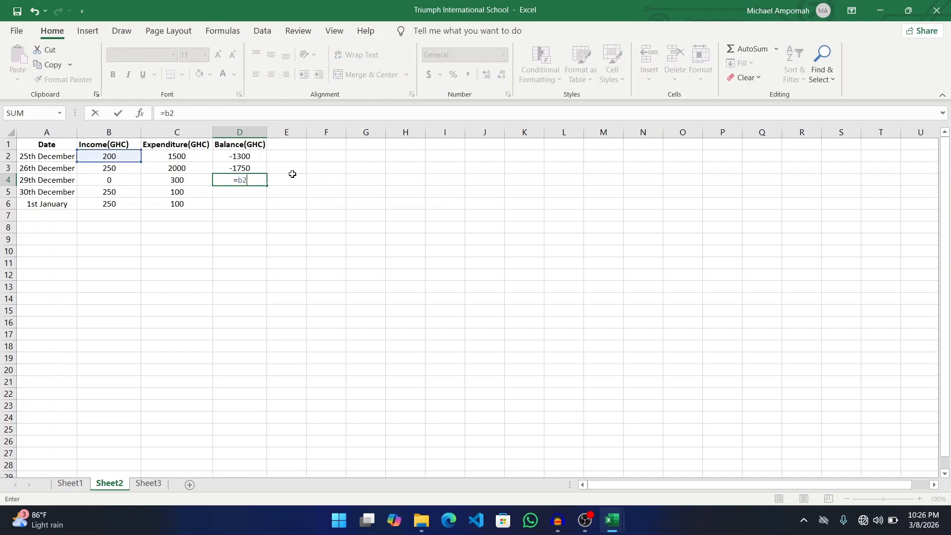
text( -c4)
key(BackSpace)
key(BackSpace)
key(BackSpace)
key(BackSpace)
key(BackSpace)
text(4)
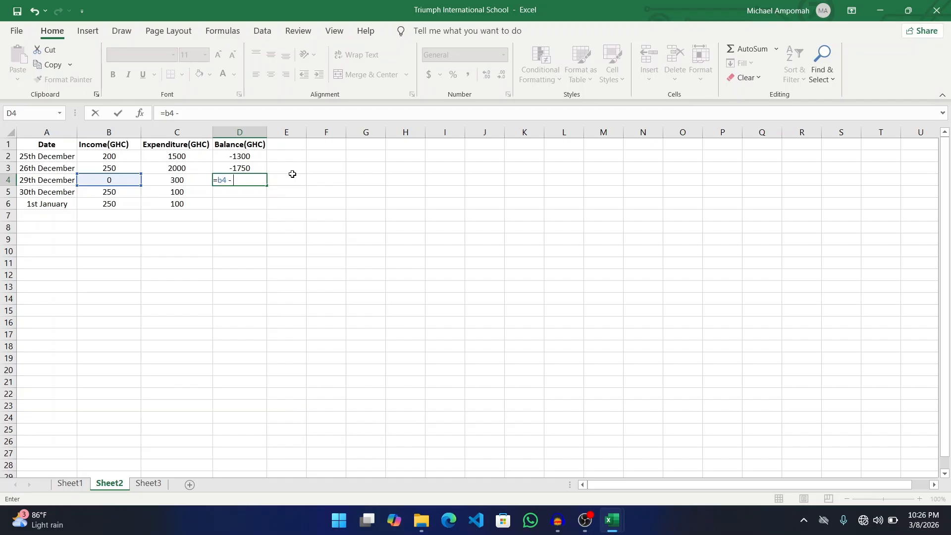
text( -c4)
key(Return)
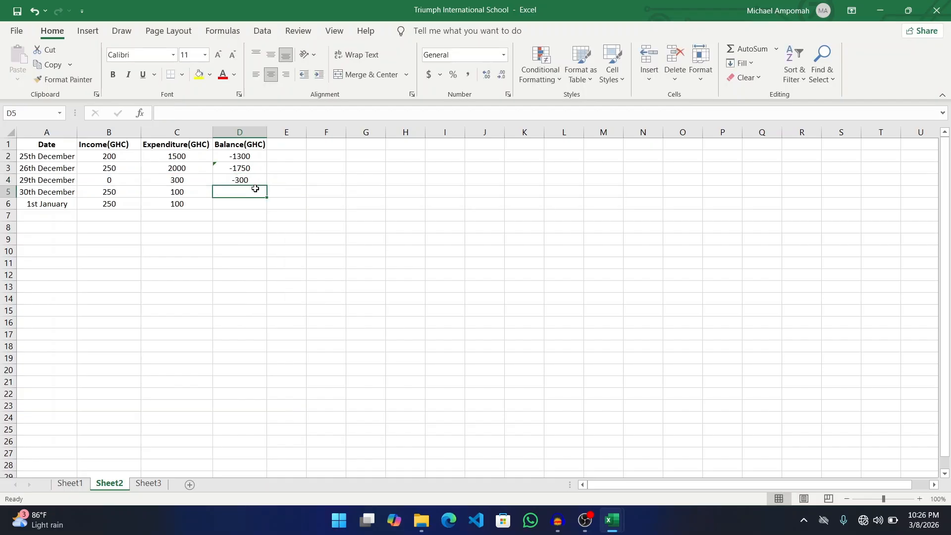
text(=c)
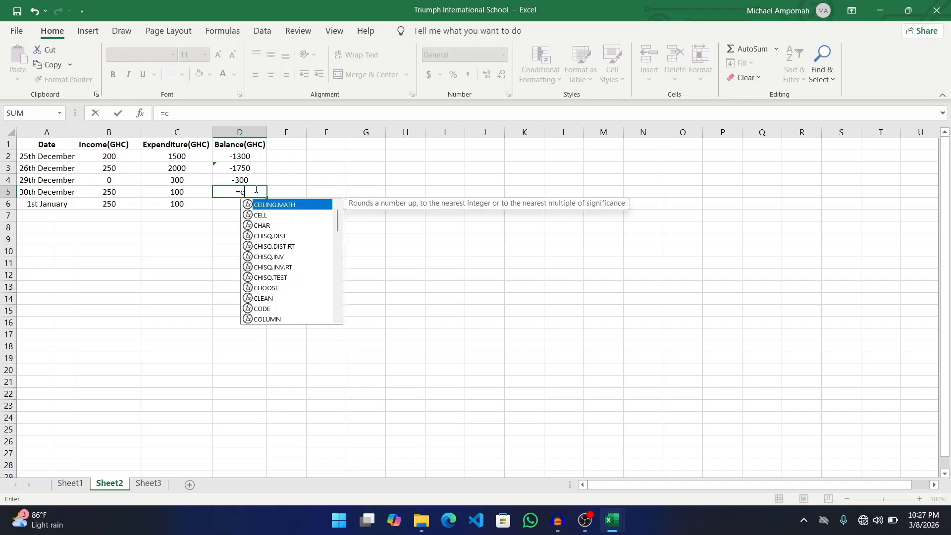
text(5 - d5)
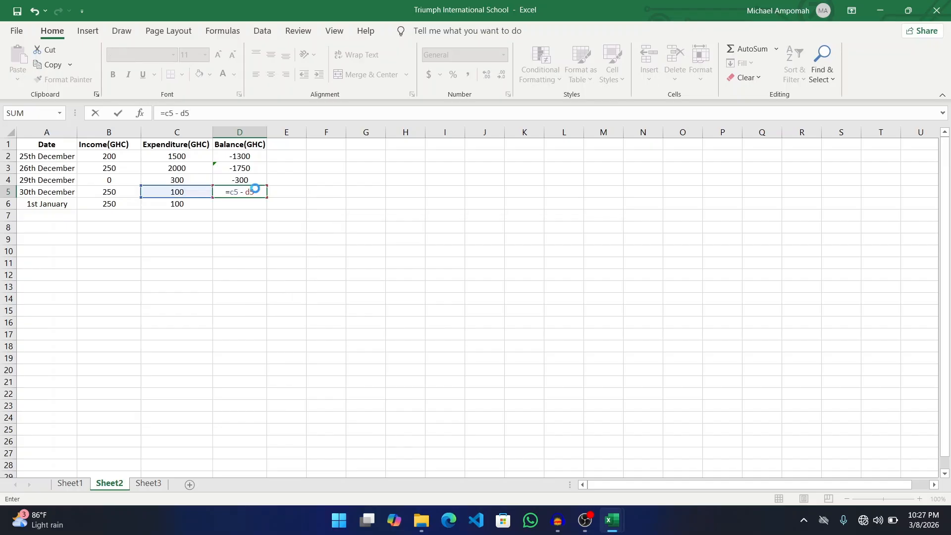
key(Return)
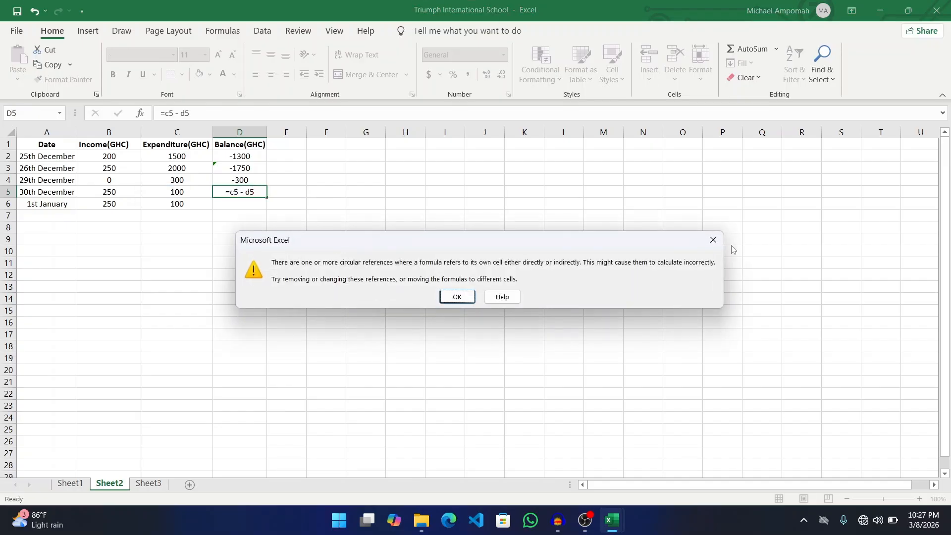
- Correct D5 to =b5-c5 and enter =b6-c6 in D6, both giving 150
click(713, 239)
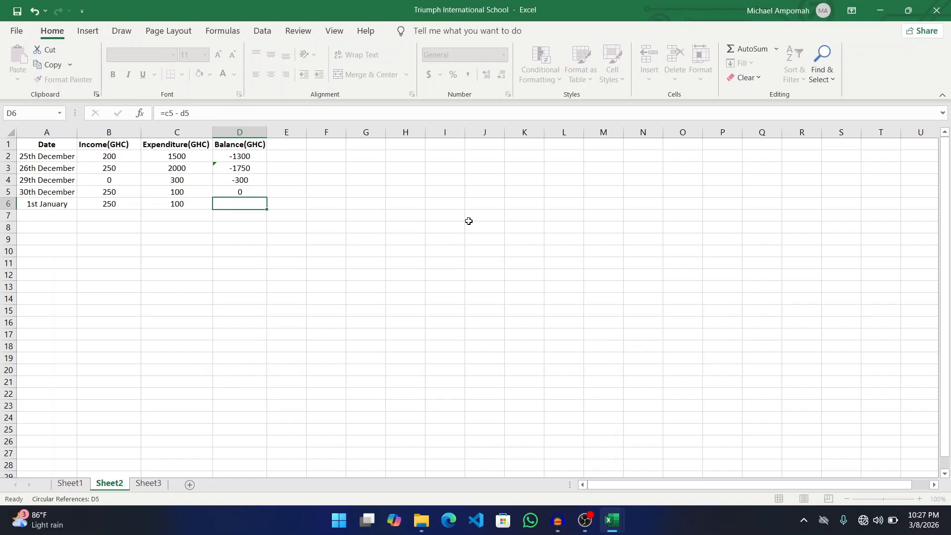
click(243, 193)
text(=)
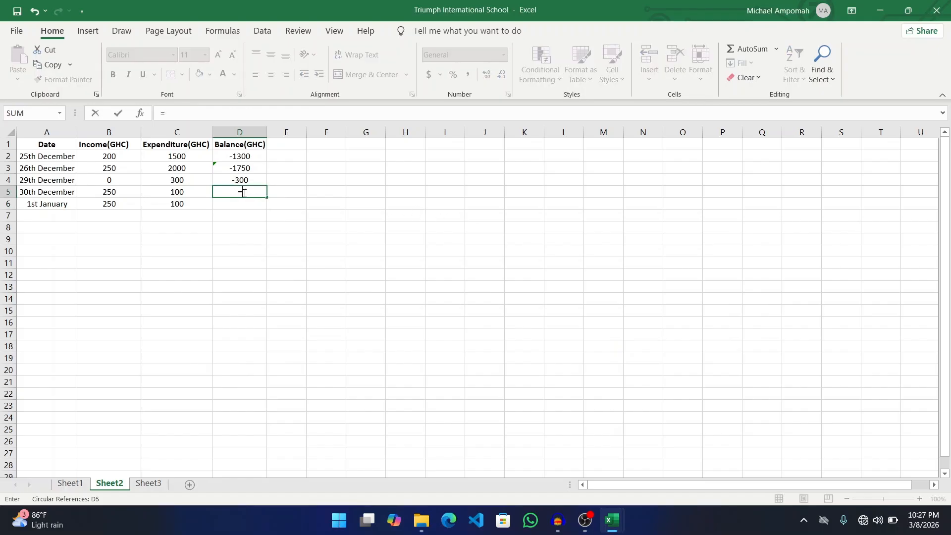
text( c5)
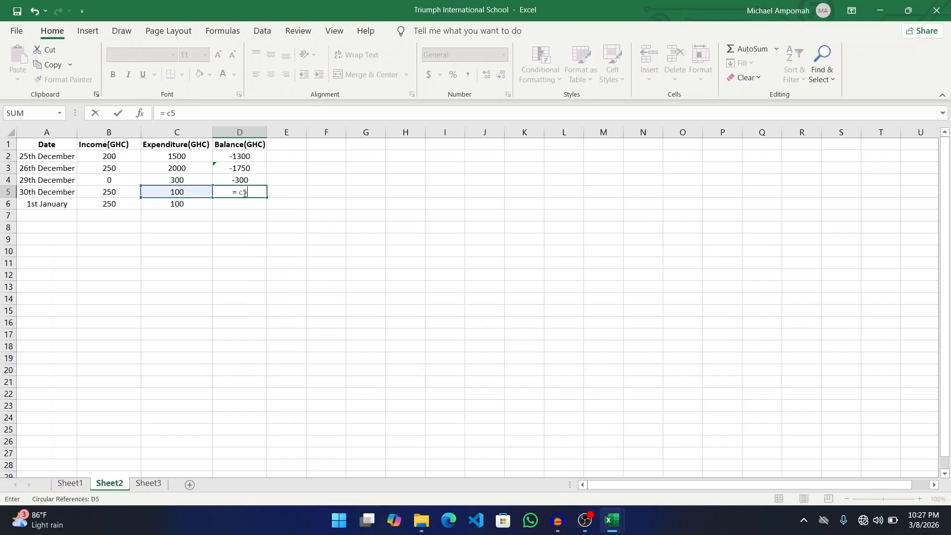
key(BackSpace)
key(BackSpace)
key(BackSpace)
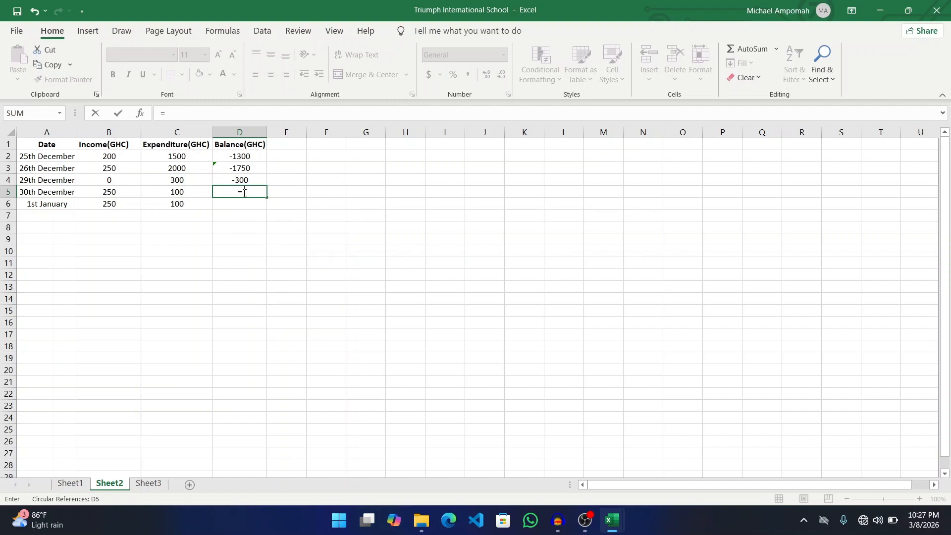
text(b5 -)
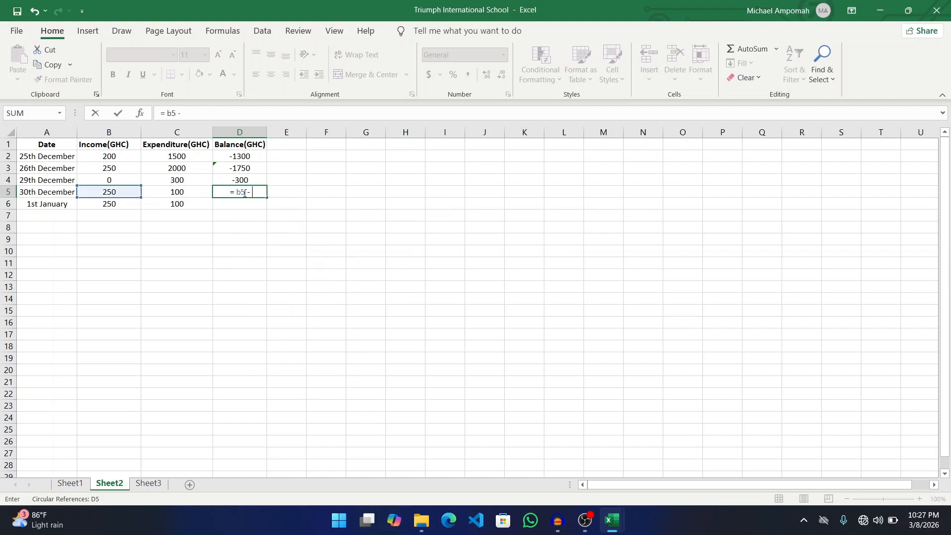
text( c5)
key(Return)
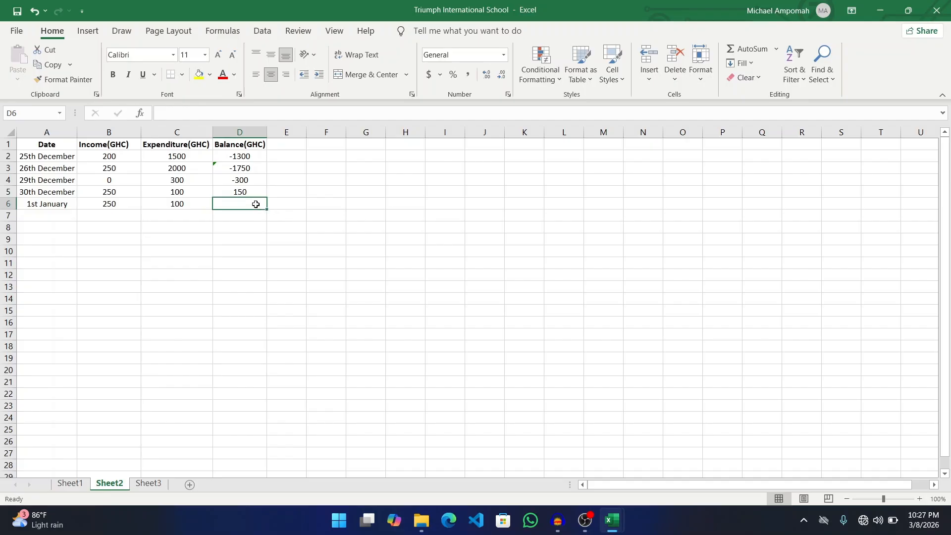
text(=)
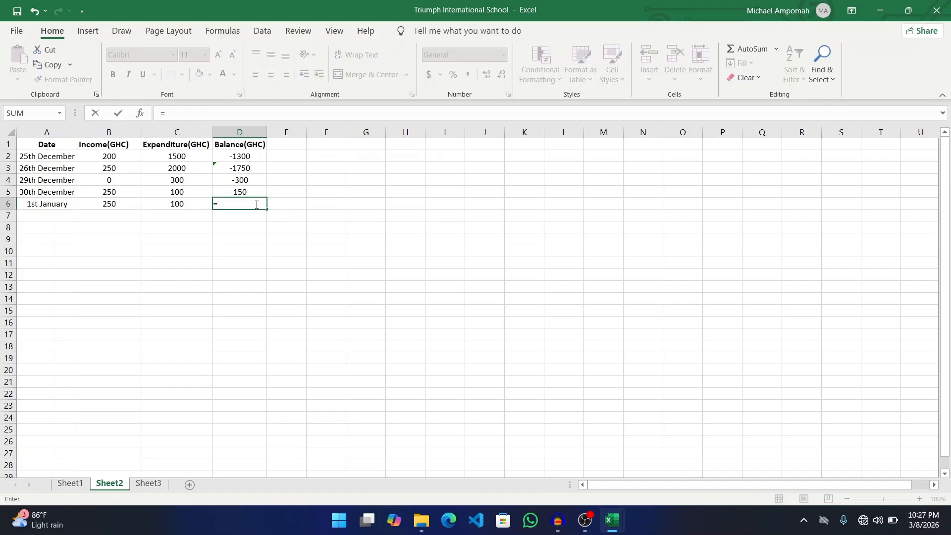
text(b6-c6)
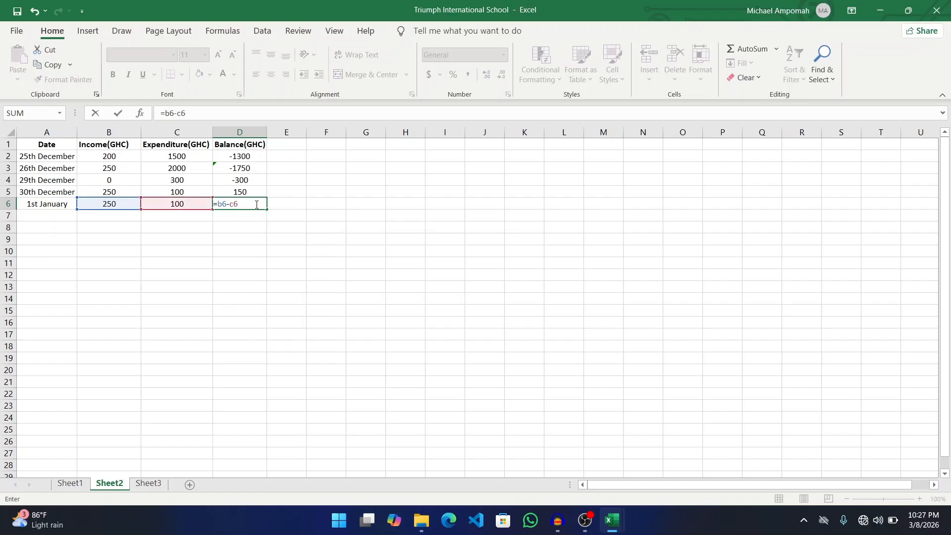
key(Return)
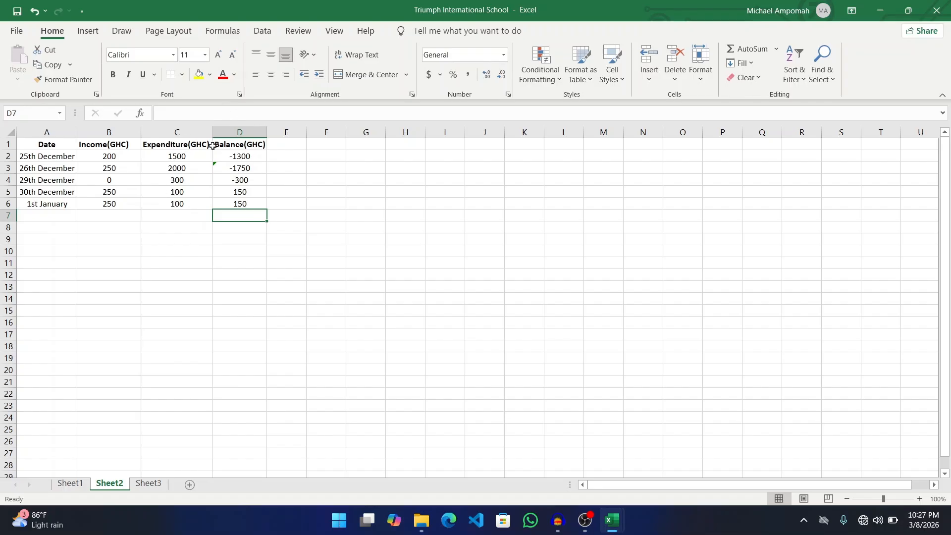
- Correct the 26th and 25th December expenditures from 2000 and 1500 to 200 and 150
click(187, 168)
double_click(187, 168)
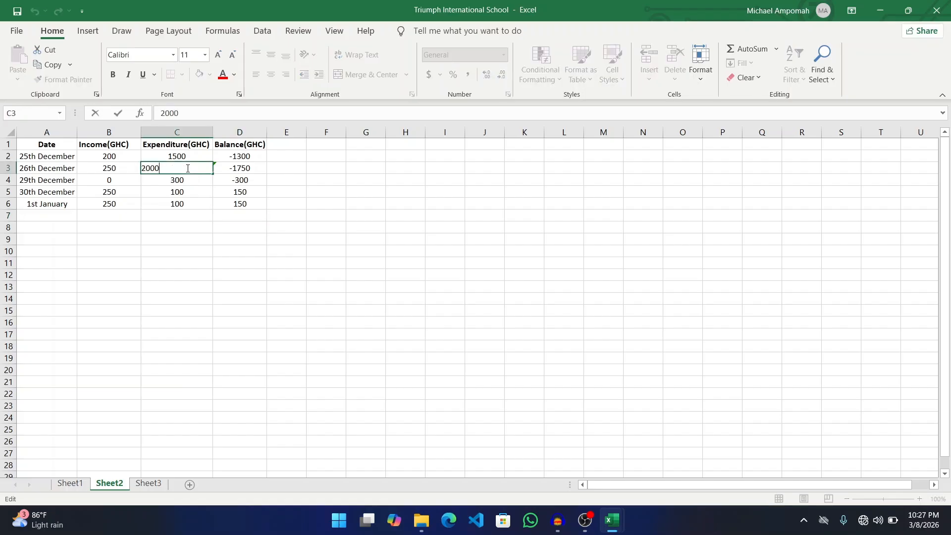
key(BackSpace)
key(Return)
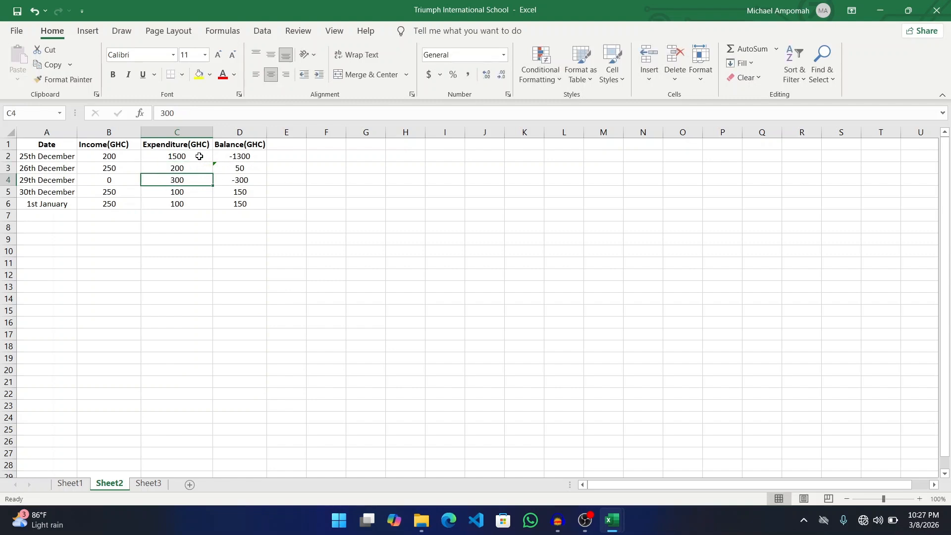
click(199, 156)
double_click(200, 157)
key(BackSpace)
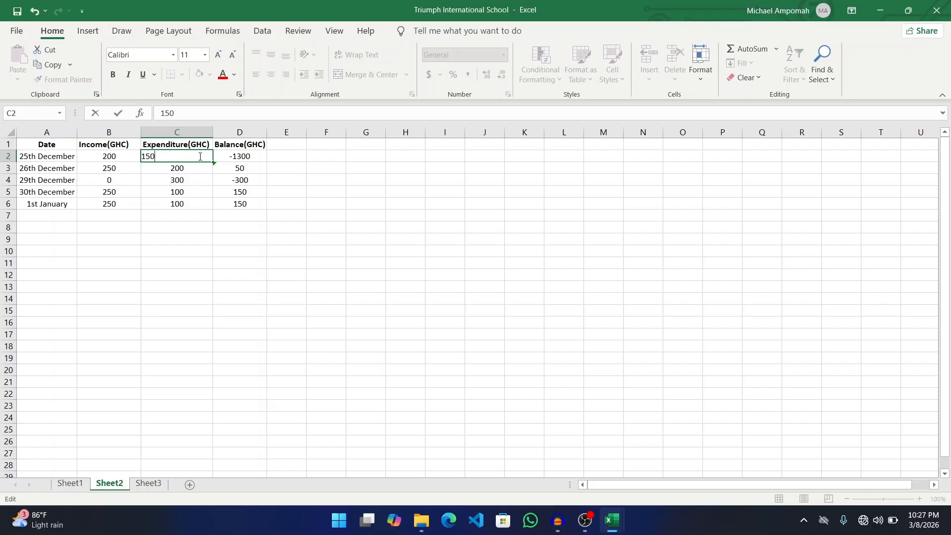
key(Return)
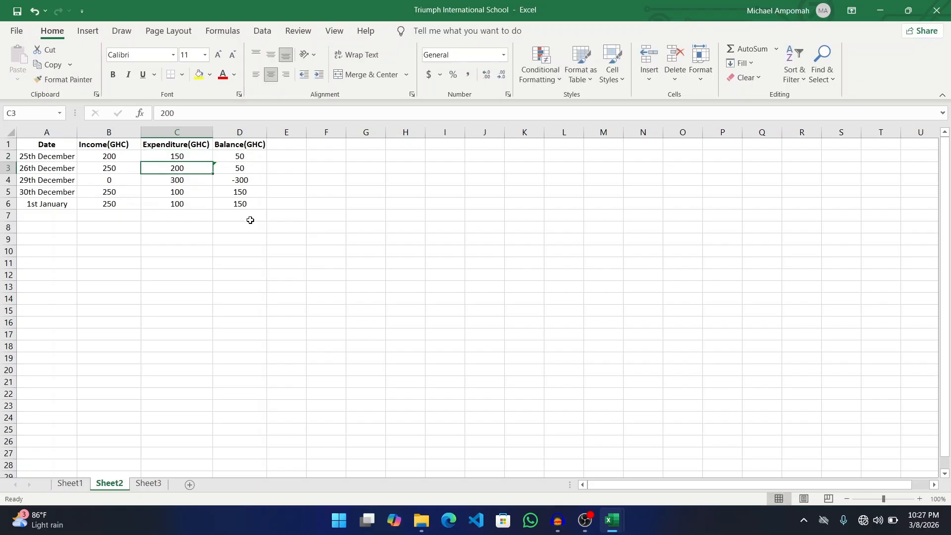
- Enter the label TOTAL in A7 and make it bold
click(44, 218)
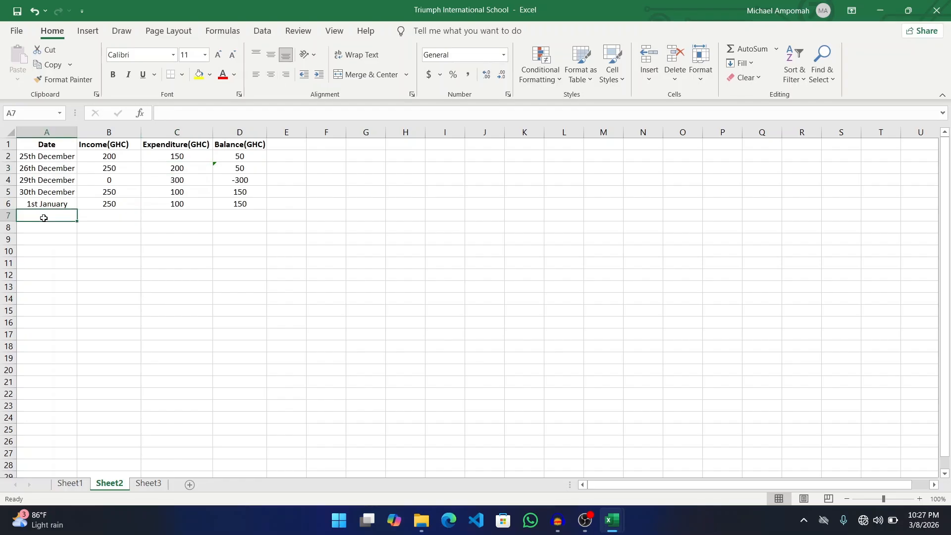
text(TOTAL)
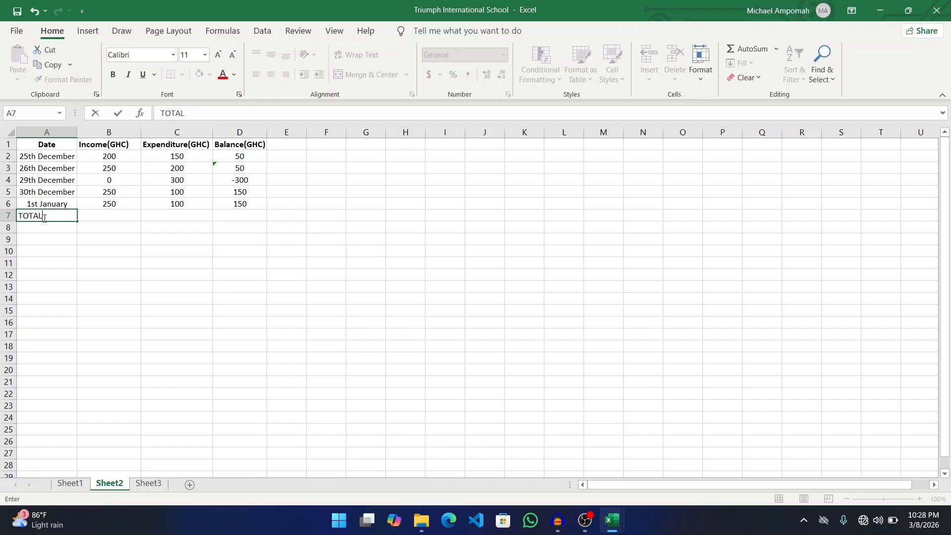
click(117, 74)
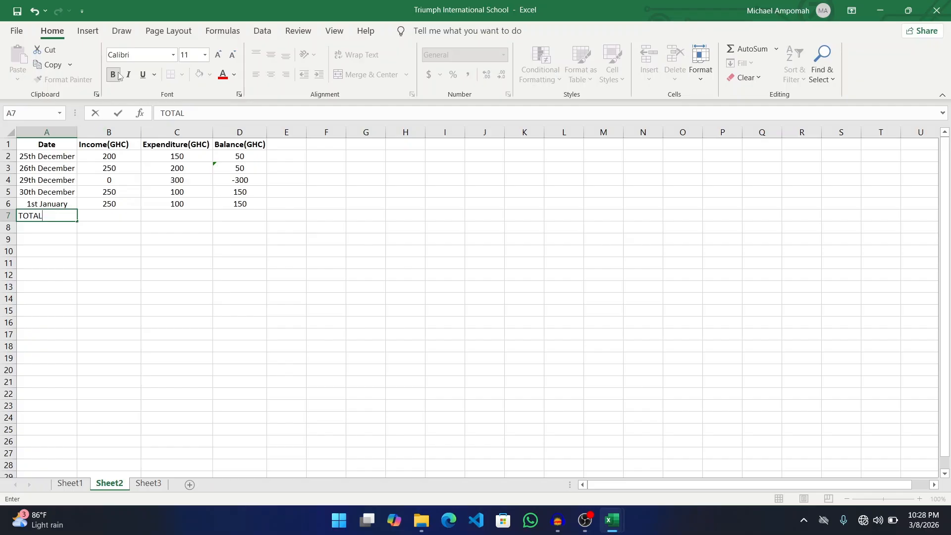
click(110, 219)
click(60, 218)
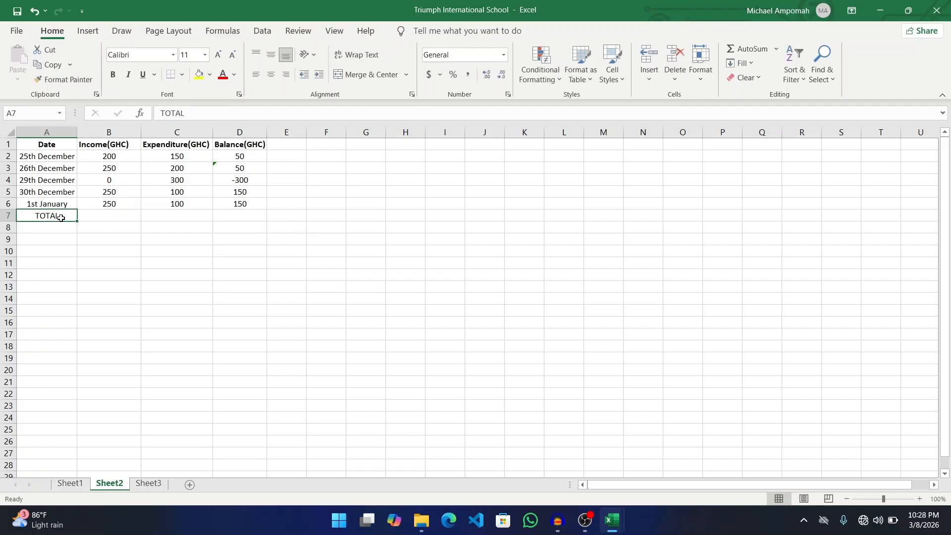
click(113, 74)
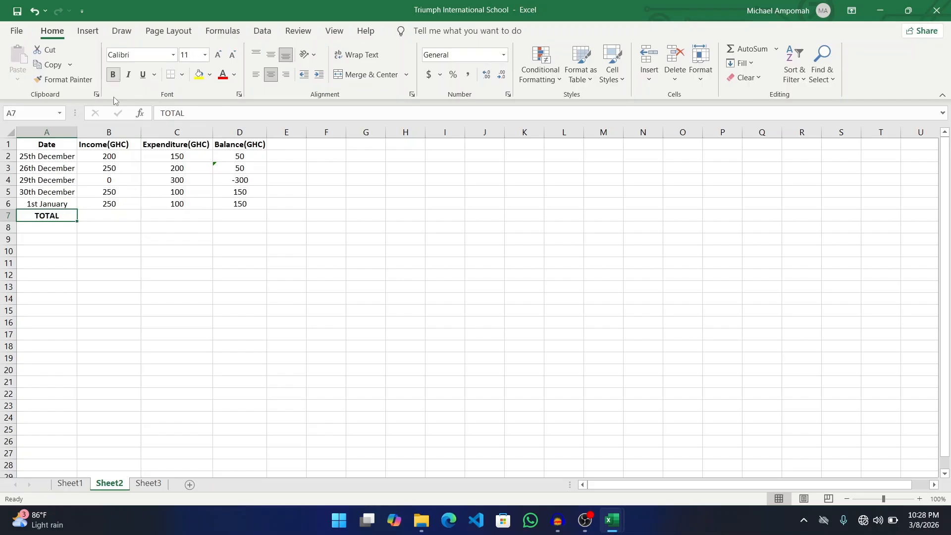
click(119, 213)
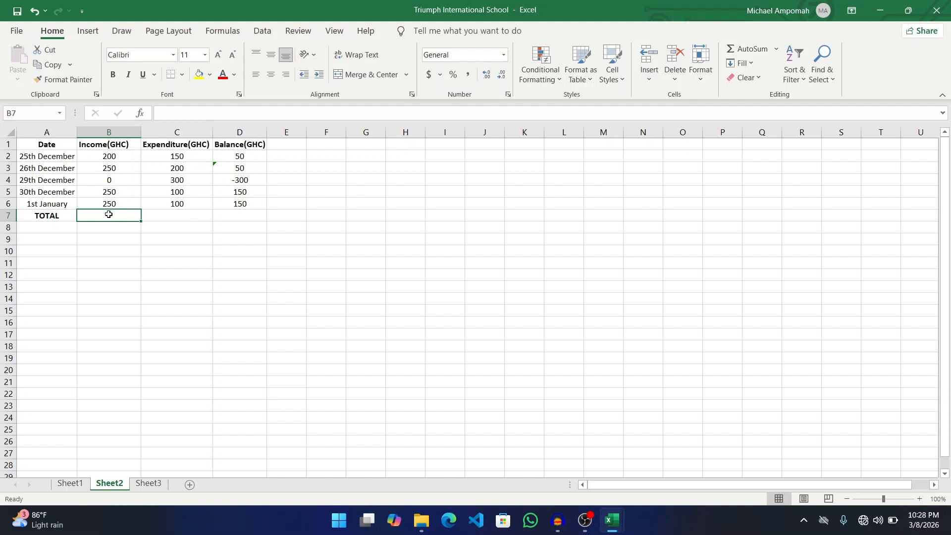
- Put =B2+B3+B4+B5+B6 in B7 after undoing the mistyped #NAME? attempt, giving 950
text(=)
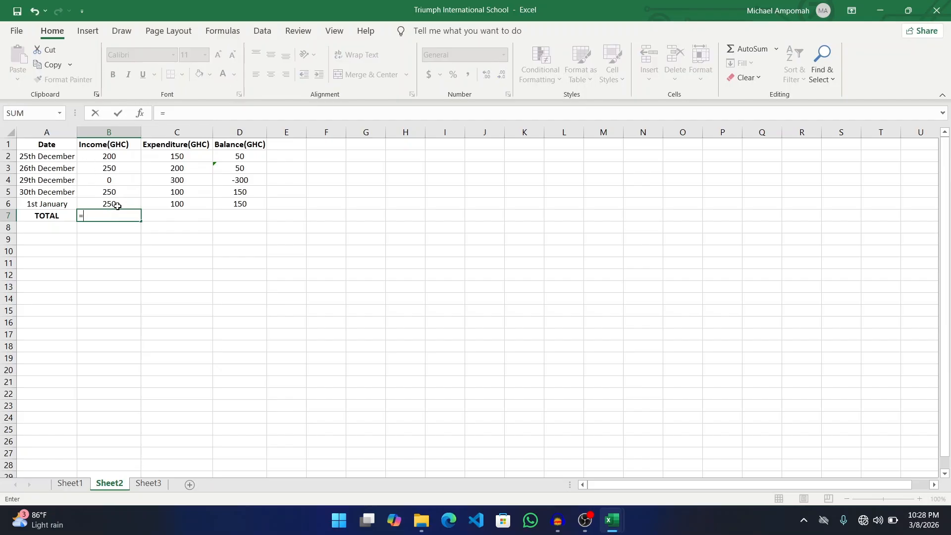
text(B2)
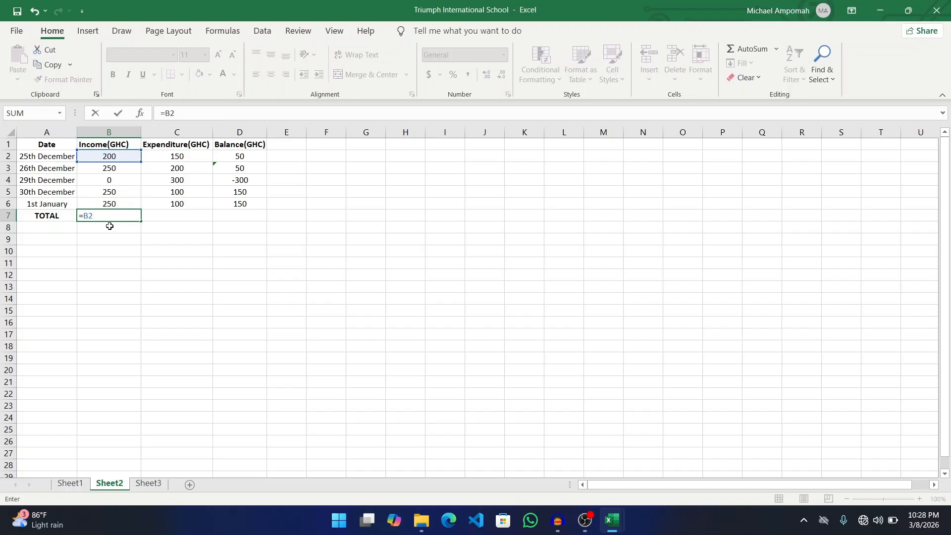
text(+B3+)
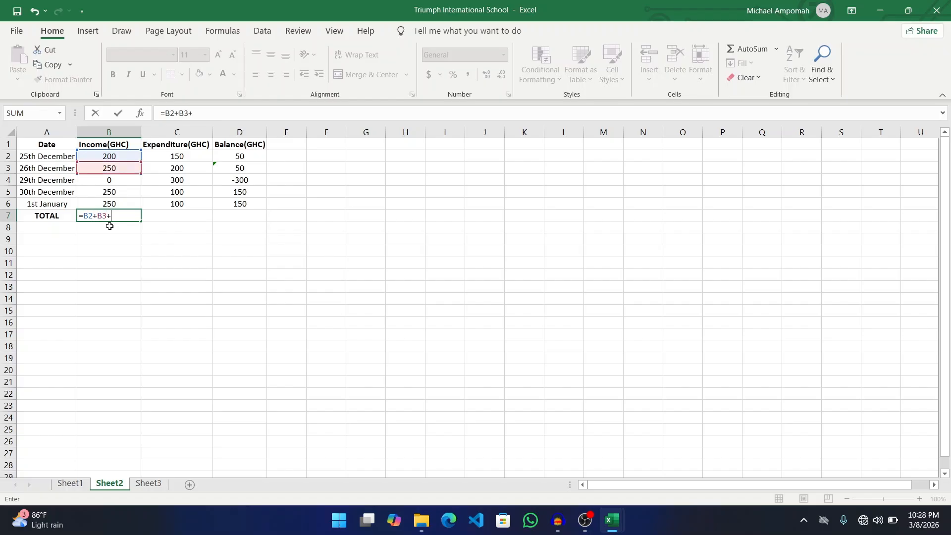
text(B4+)
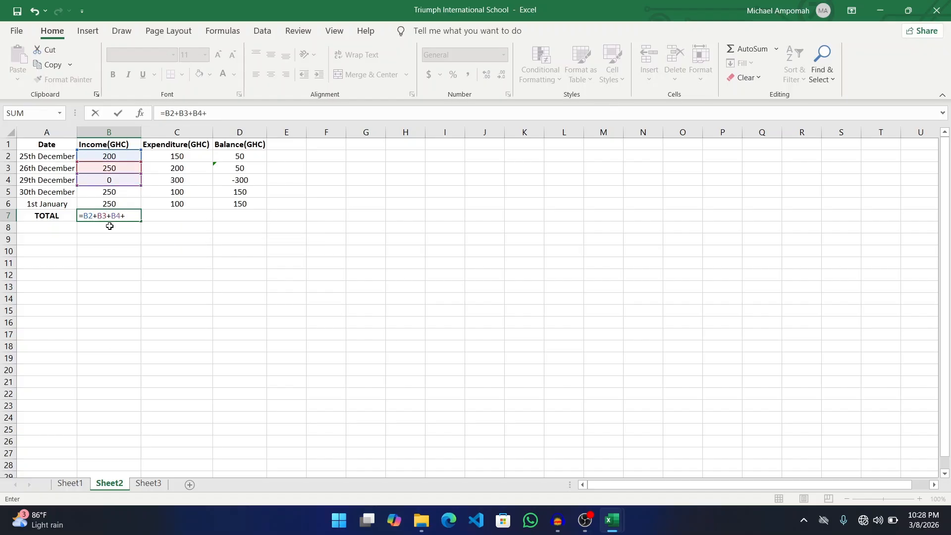
text(B56B6)
key(Return)
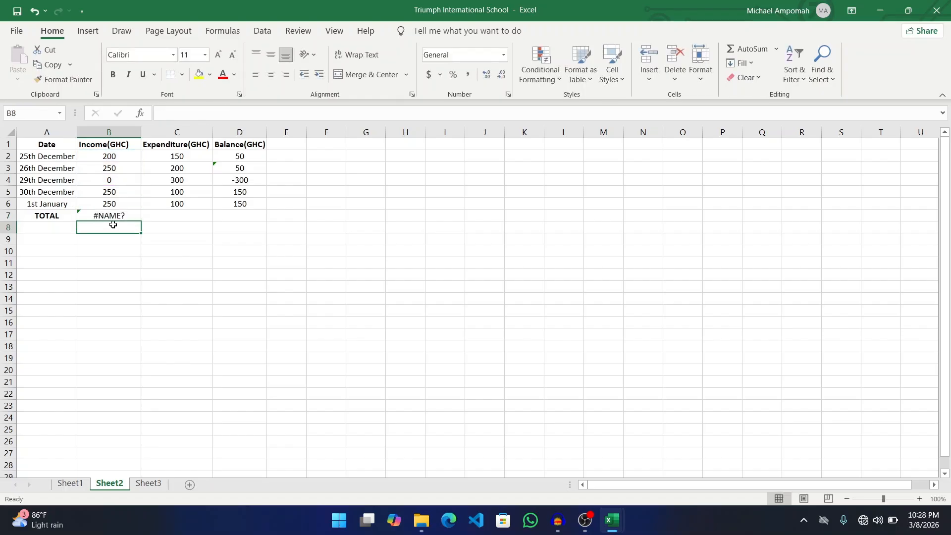
key(ctrl+z)
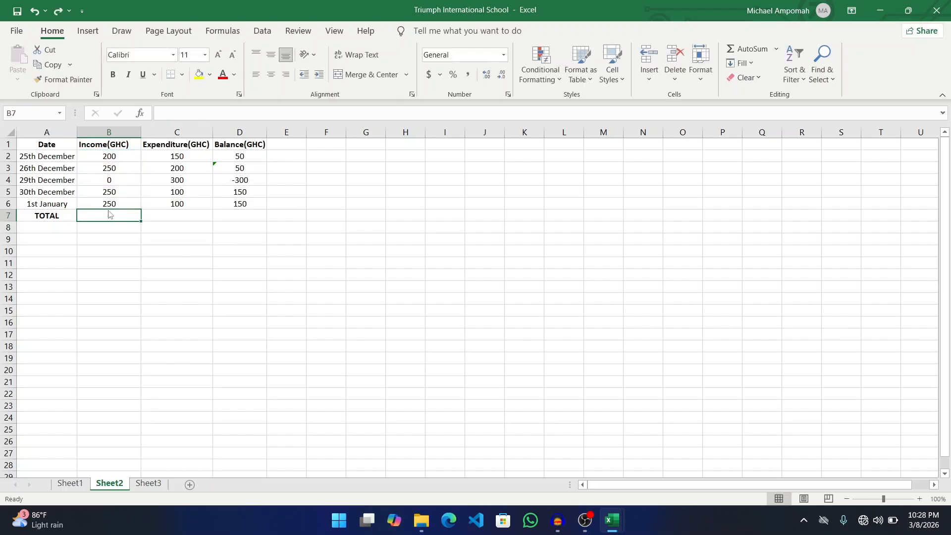
text(=)
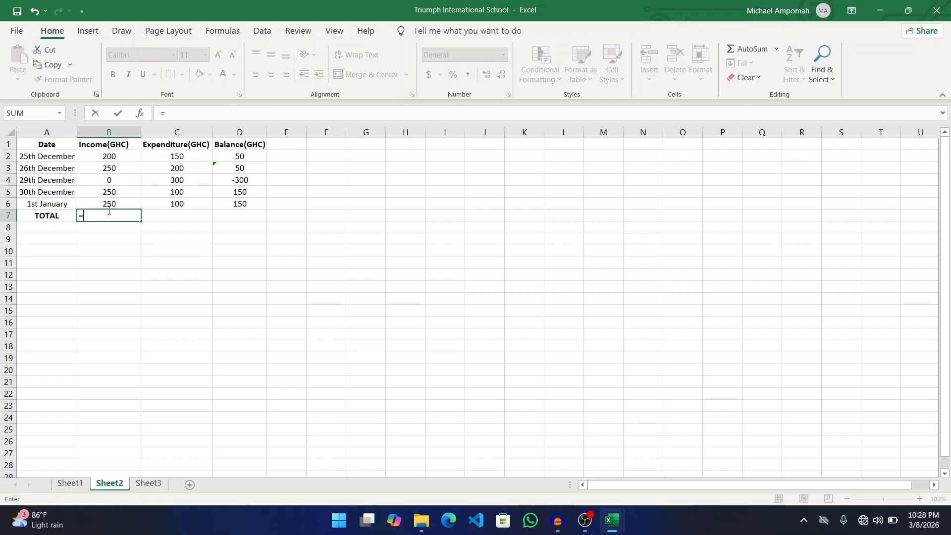
text(B2)
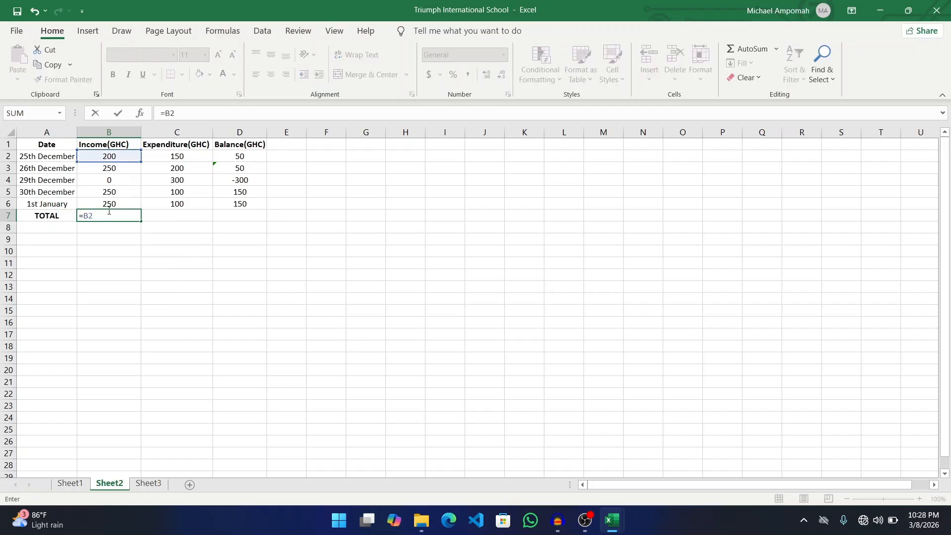
text(+B3)
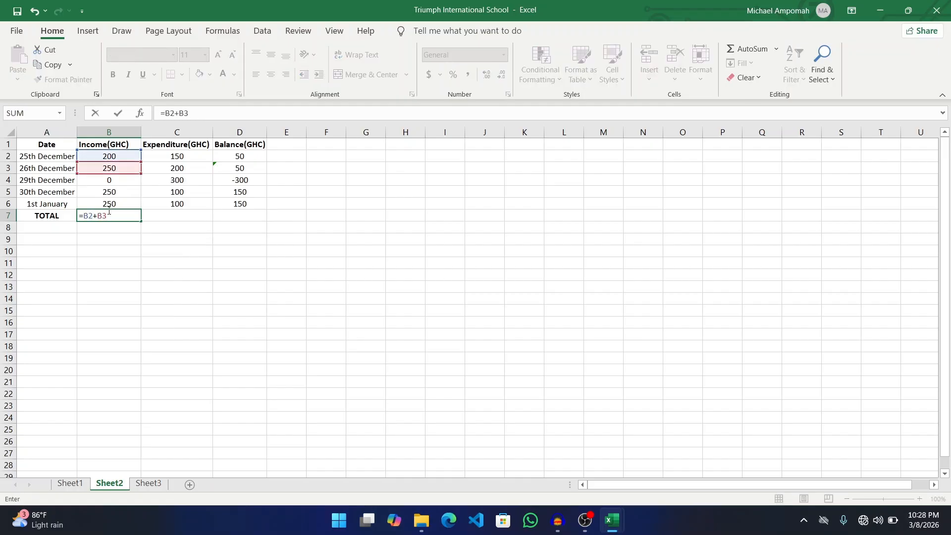
text(+B4+)
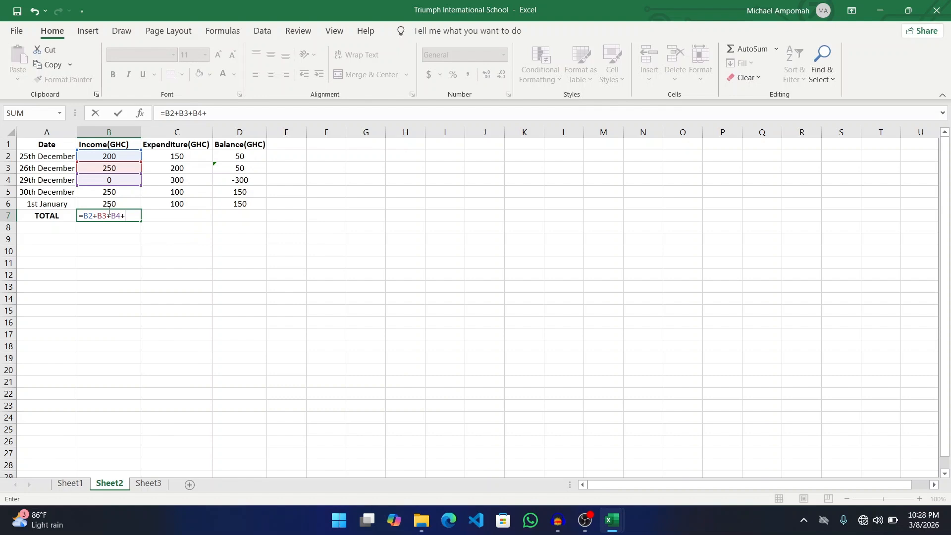
text(B5+)
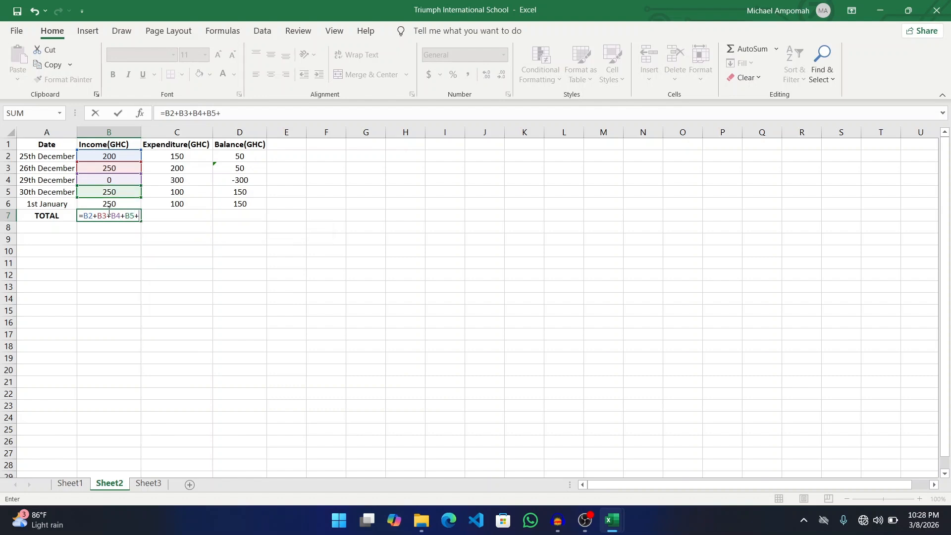
text(B6)
key(Return)
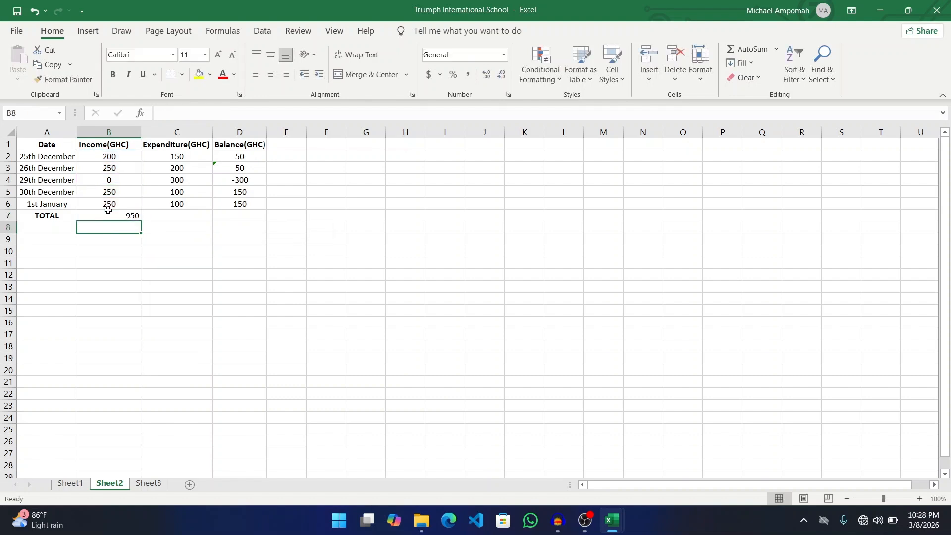
- Total the expenditures with =C2+C3+C4+C5+C6 in C7 (850), then begin a formula in D7
click(162, 215)
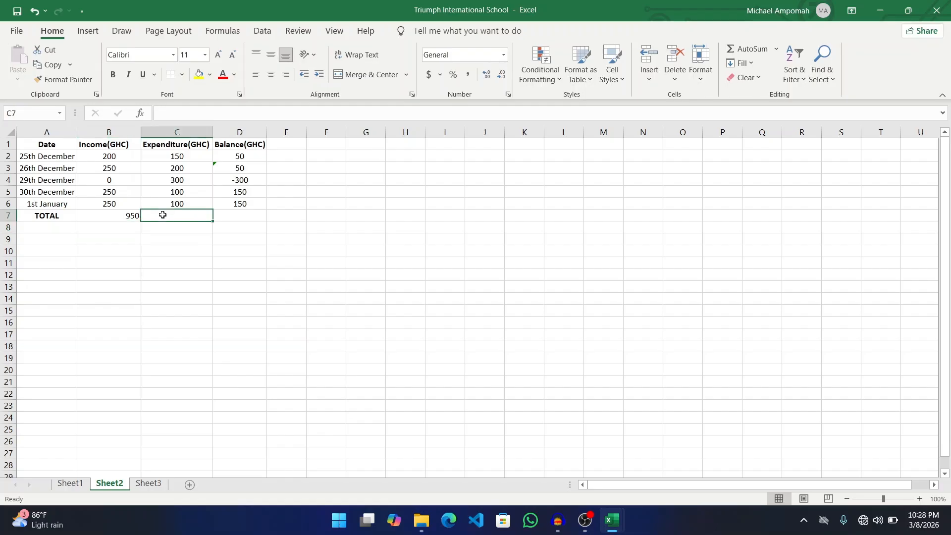
text(=)
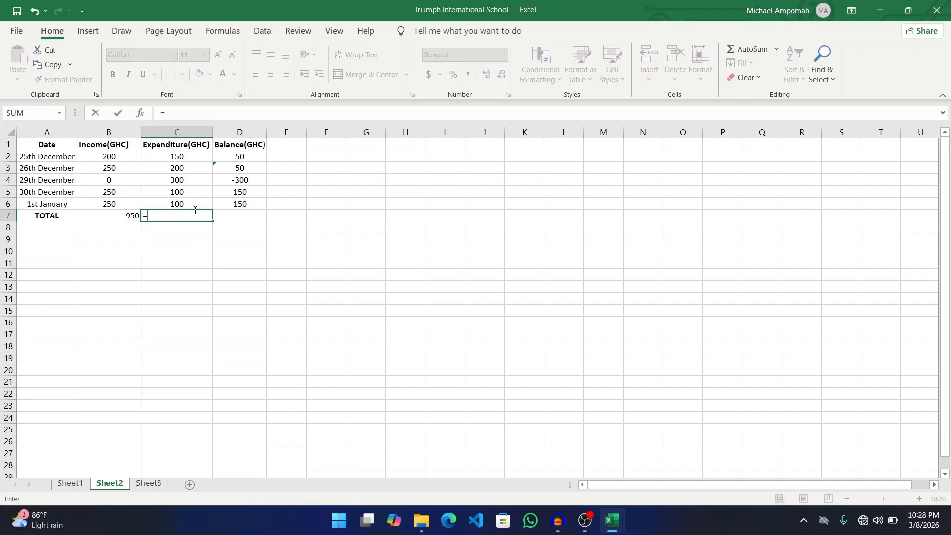
text(B2)
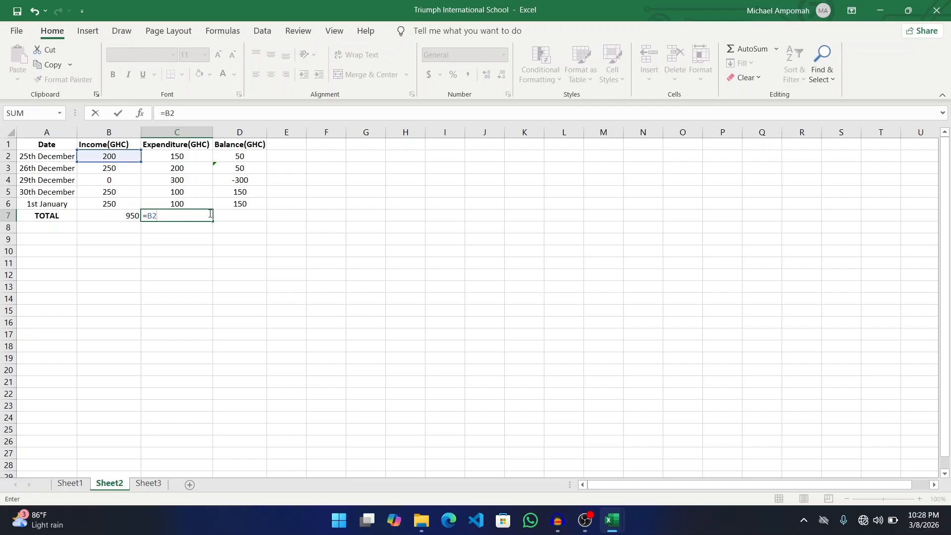
text(+B3)
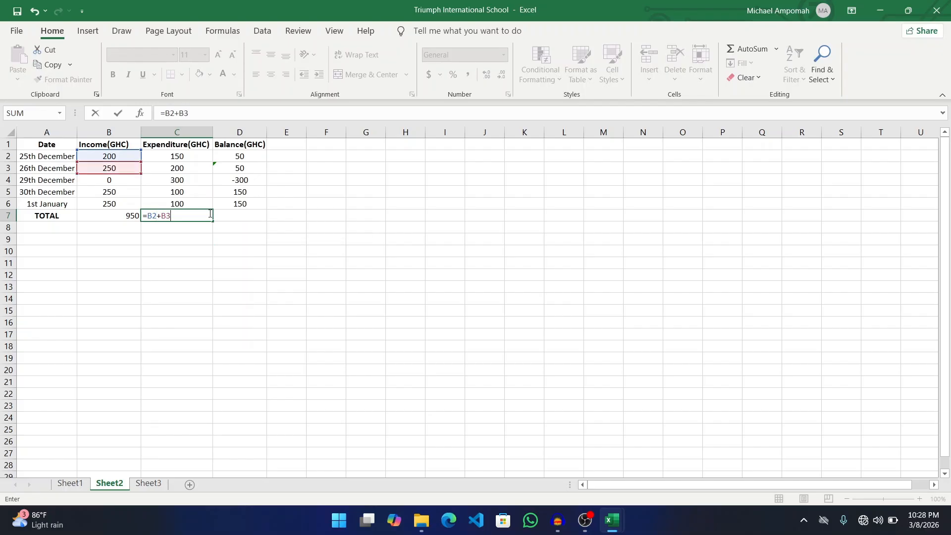
text(+B4+)
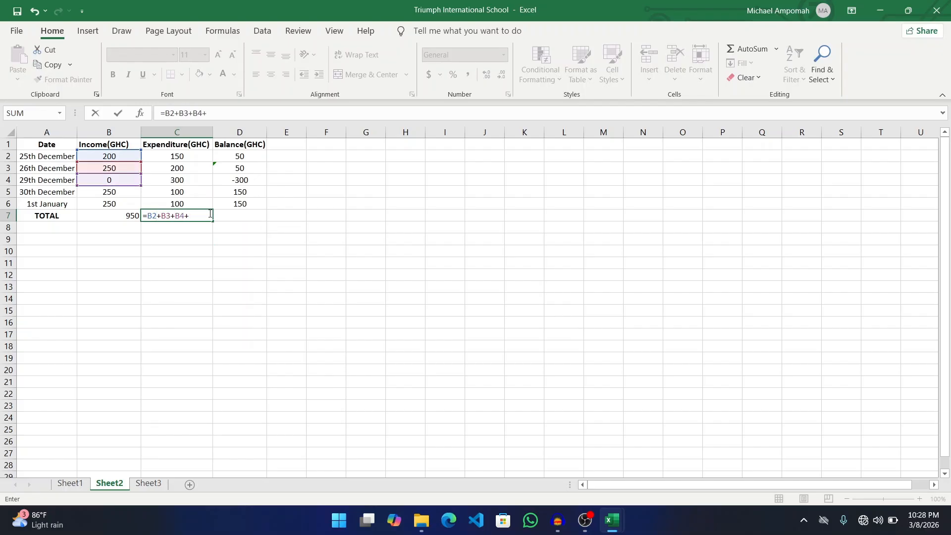
text(B5+)
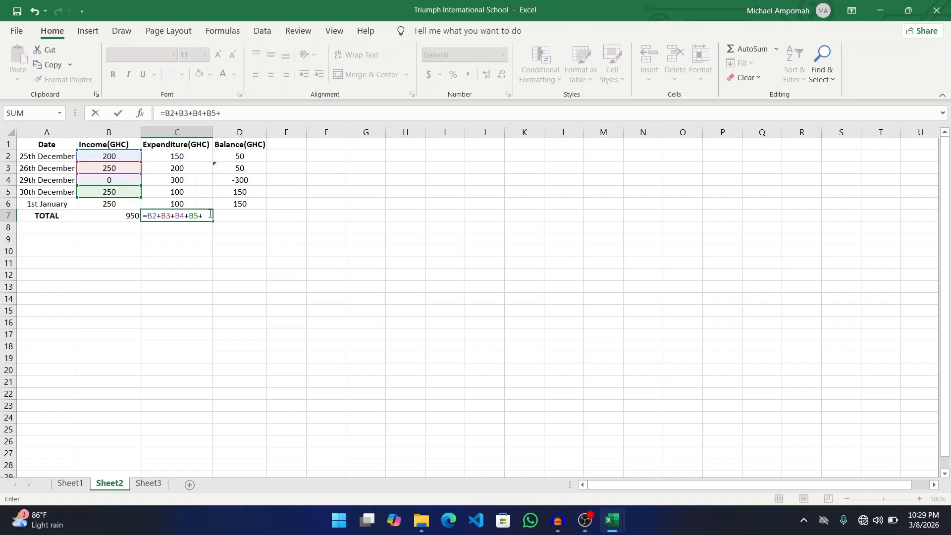
key(BackSpace)
key(BackSpace)
key(BackSpace)
key(BackSpace)
key(BackSpace)
key(BackSpace)
key(BackSpace)
key(BackSpace)
key(BackSpace)
key(BackSpace)
key(BackSpace)
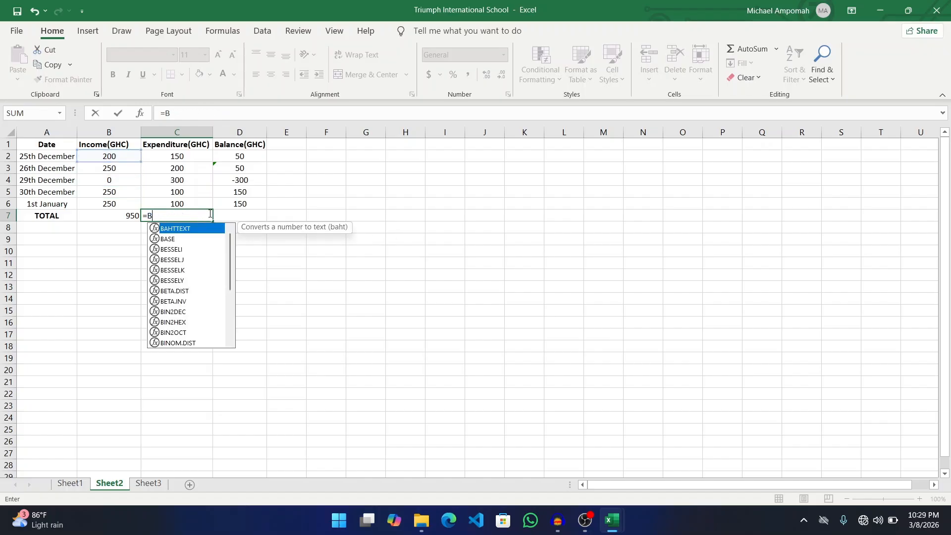
key(BackSpace)
text(C2)
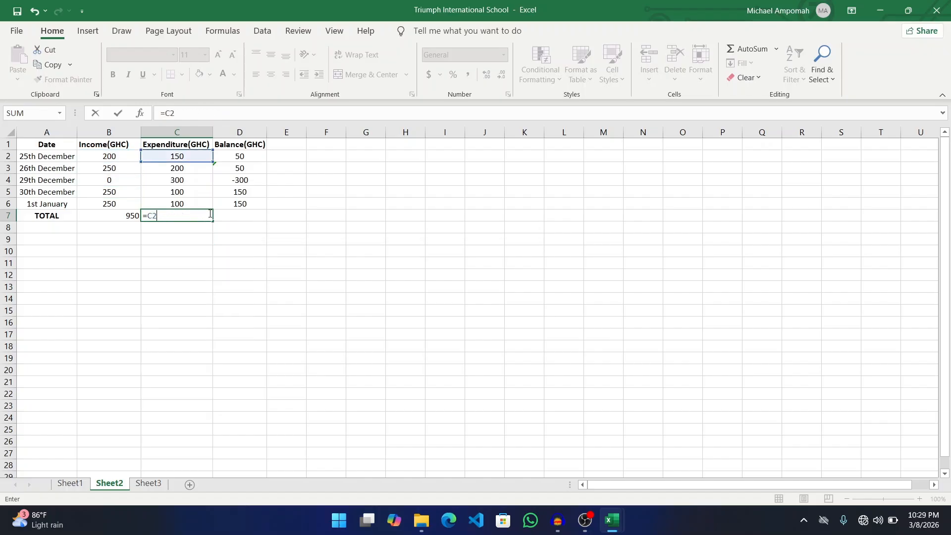
text(+C3+)
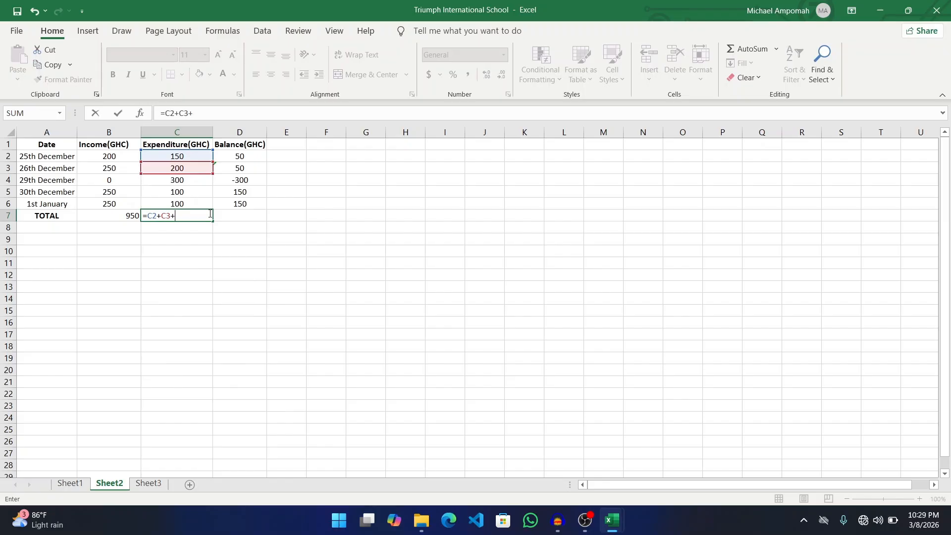
text(C4+)
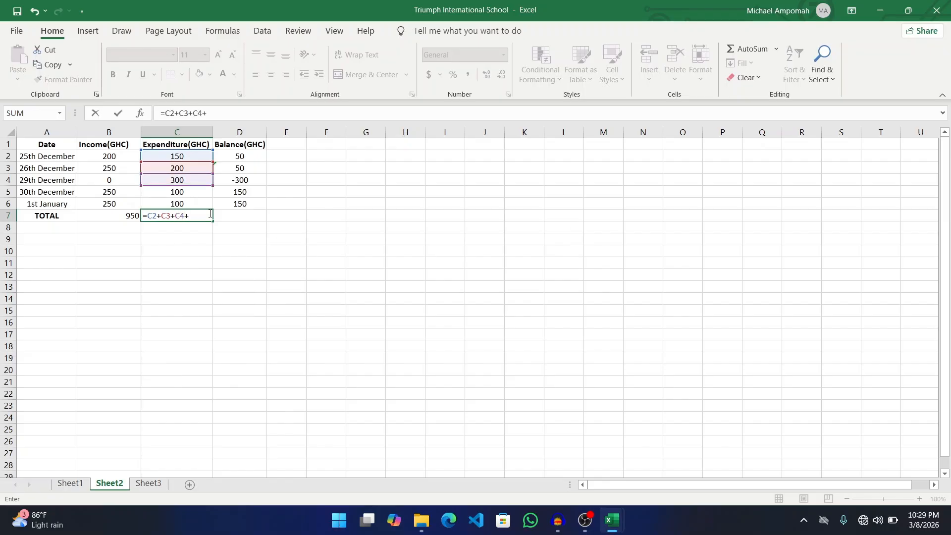
text(C5+C6)
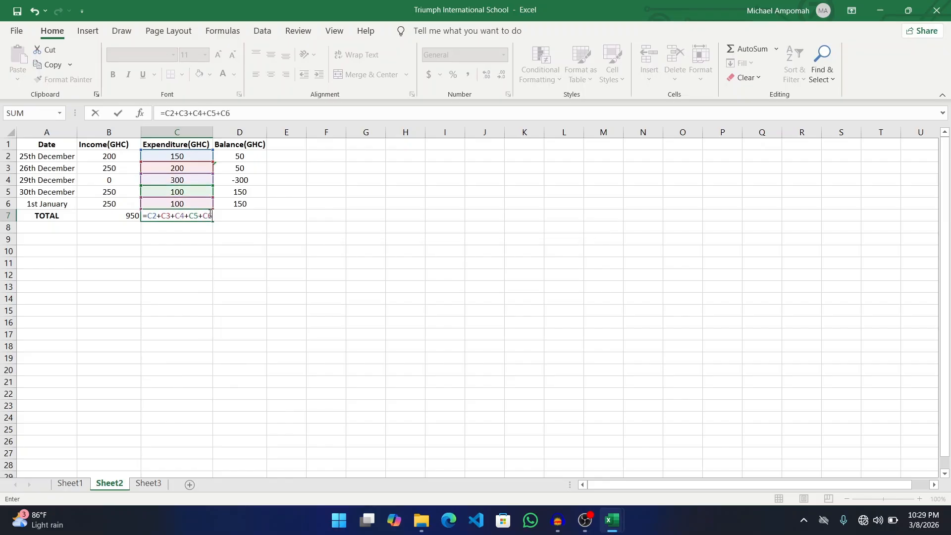
key(Return)
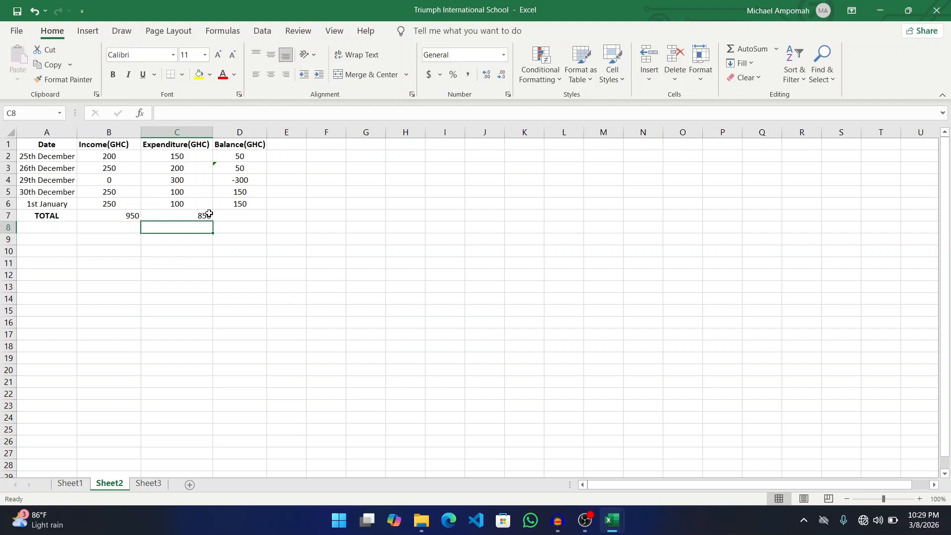
click(245, 214)
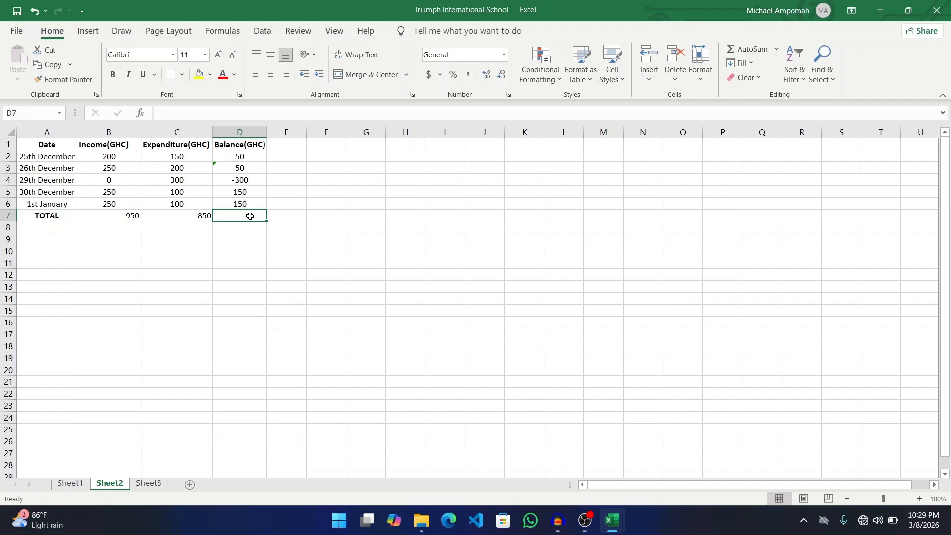
text(=)
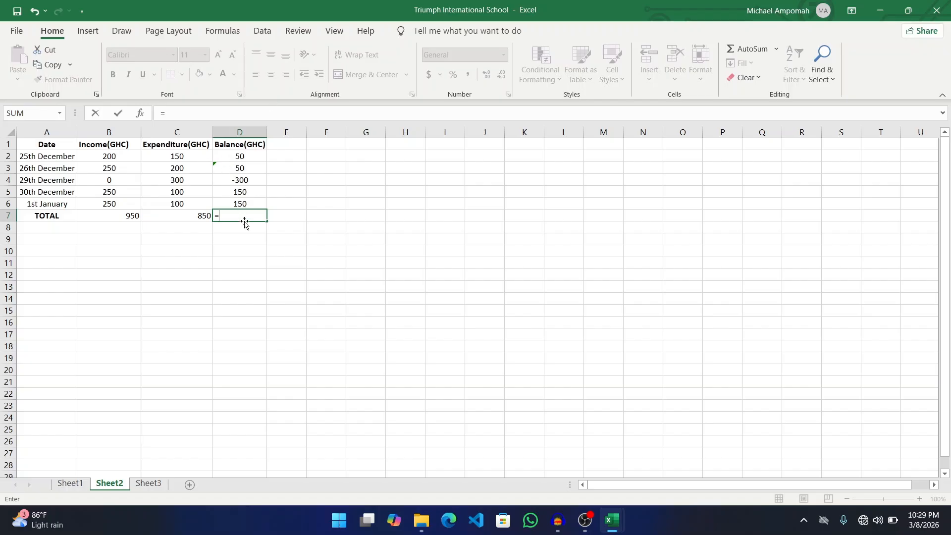
- Correct the D7 formula to =D2+D3+D4+D5+D6 so the balance total reads 100
text(D26D3)
key(BackSpace)
key(BackSpace)
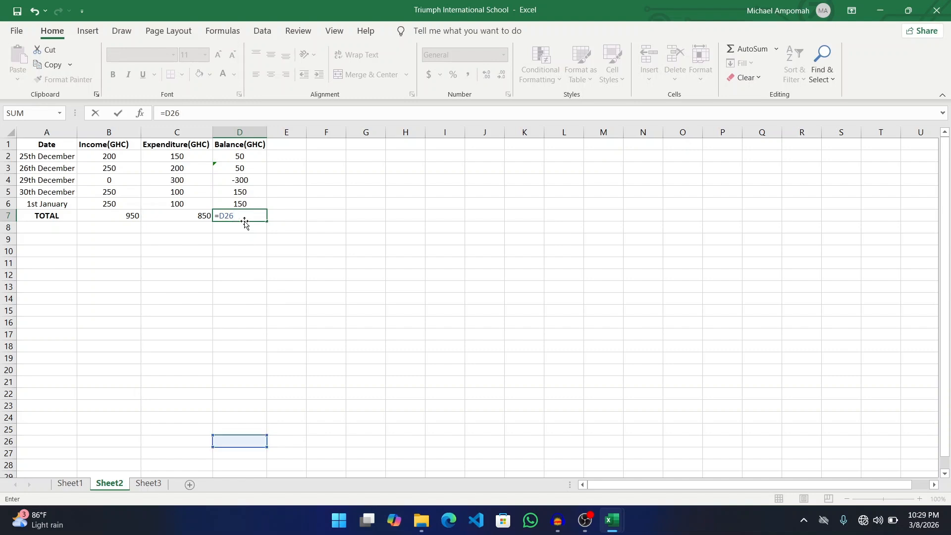
key(BackSpace)
text(+)
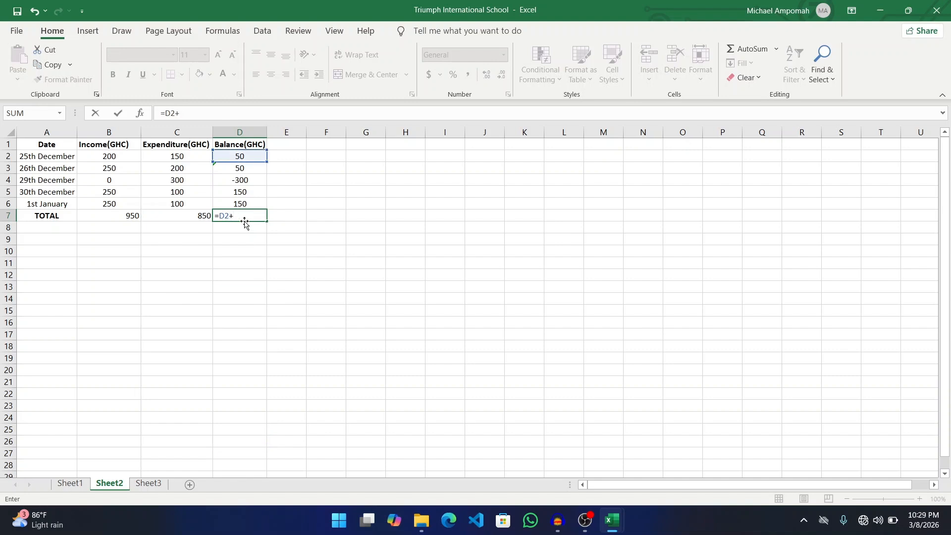
text(D3+D4)
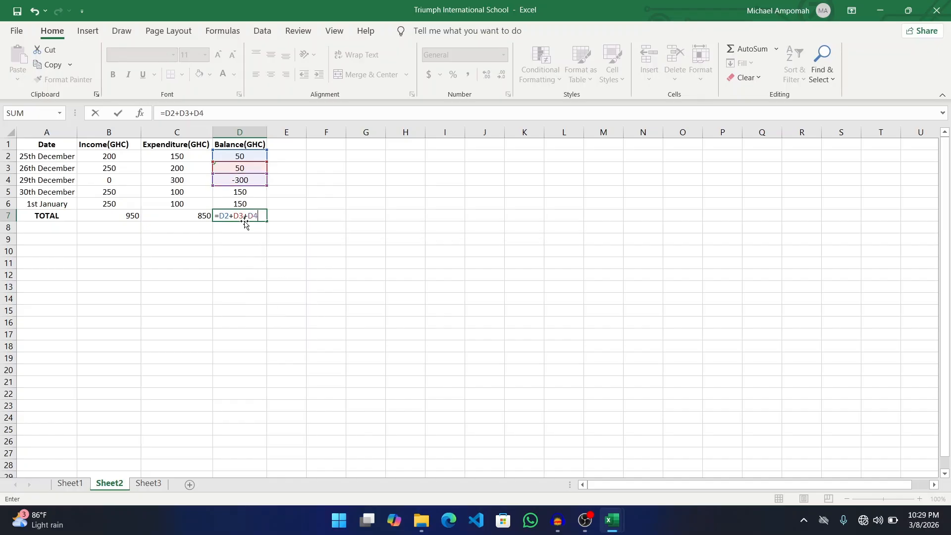
text(+D5+)
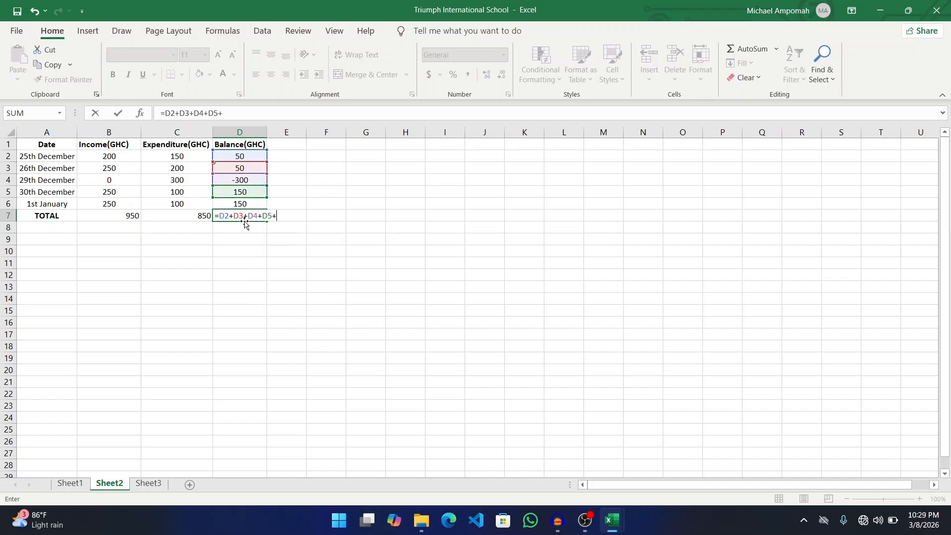
text(D6+D7+)
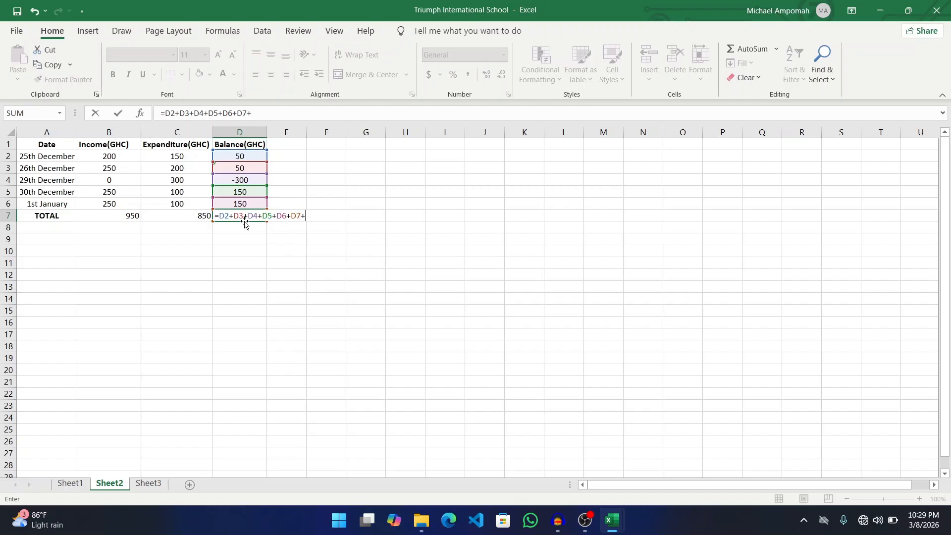
key(BackSpace)
key(BackSpace)
key(BackSpace)
key(BackSpace)
key(Return)
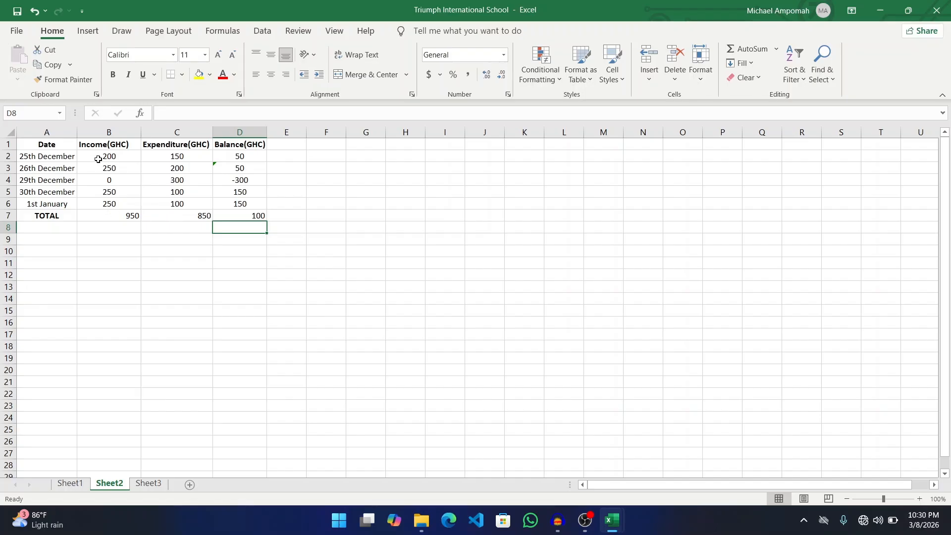
- Centre the 950, 850 and 100 totals in B7:D7
click(121, 218)
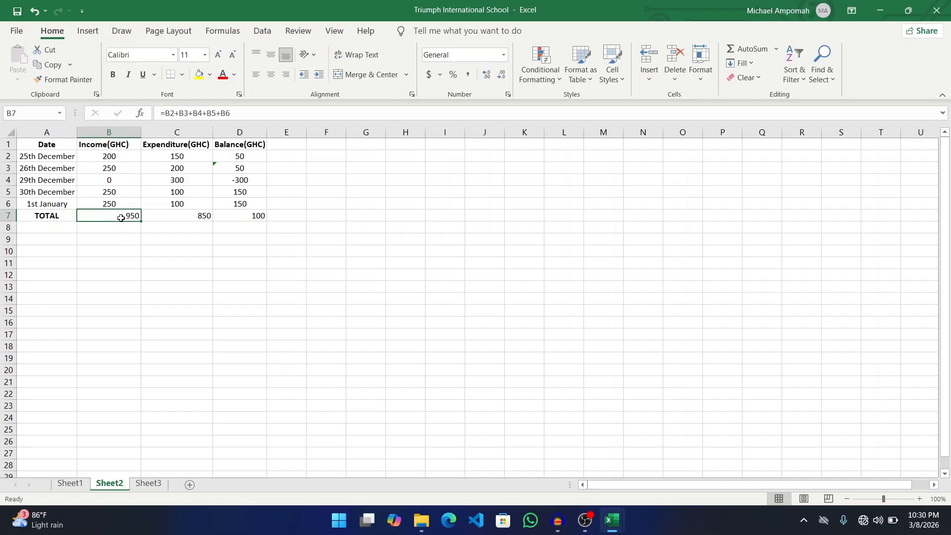
key(shift+Right)
key(shift+Right)
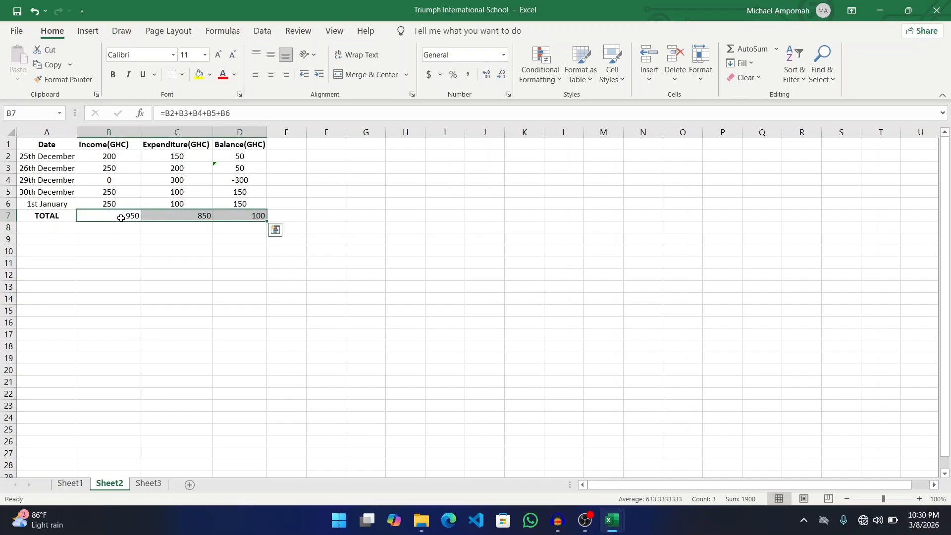
key(ctrl+q)
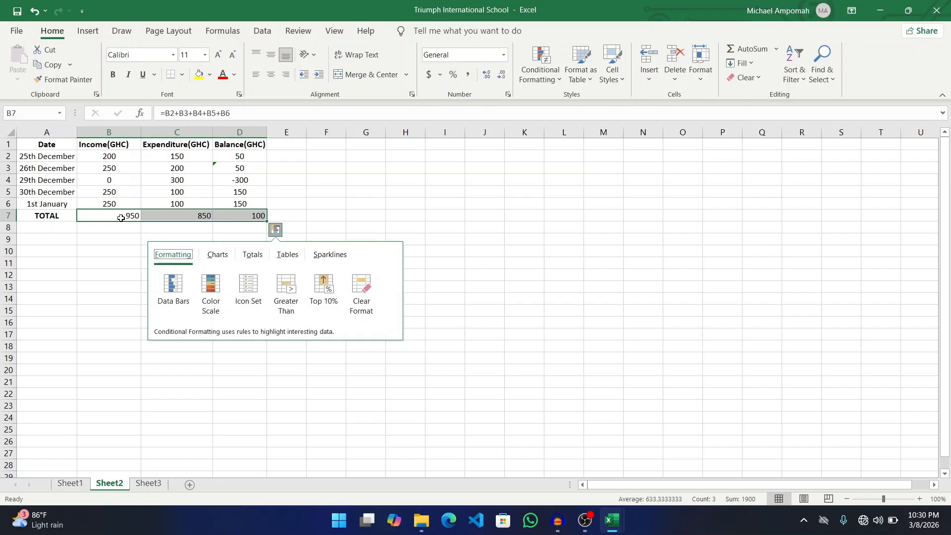
click(425, 190)
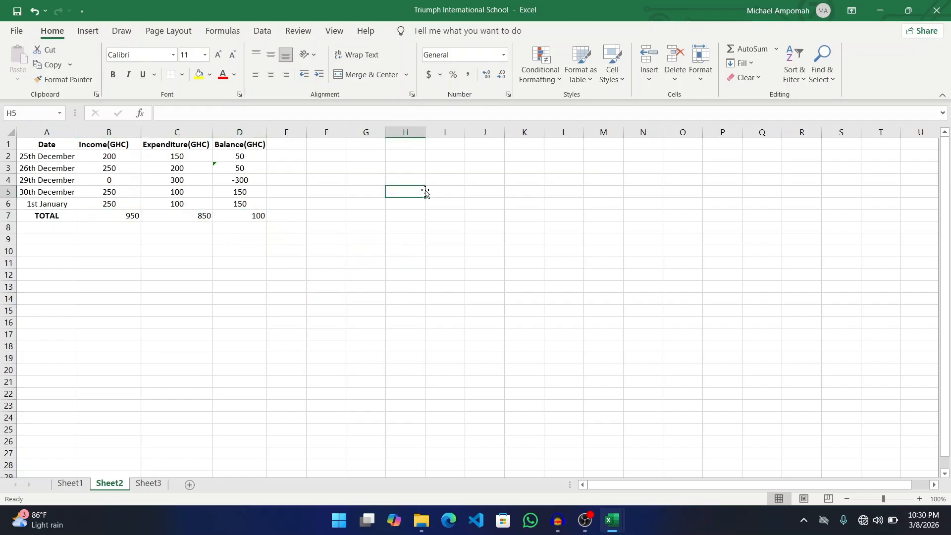
click(118, 217)
key(shift+Right)
key(shift+Right)
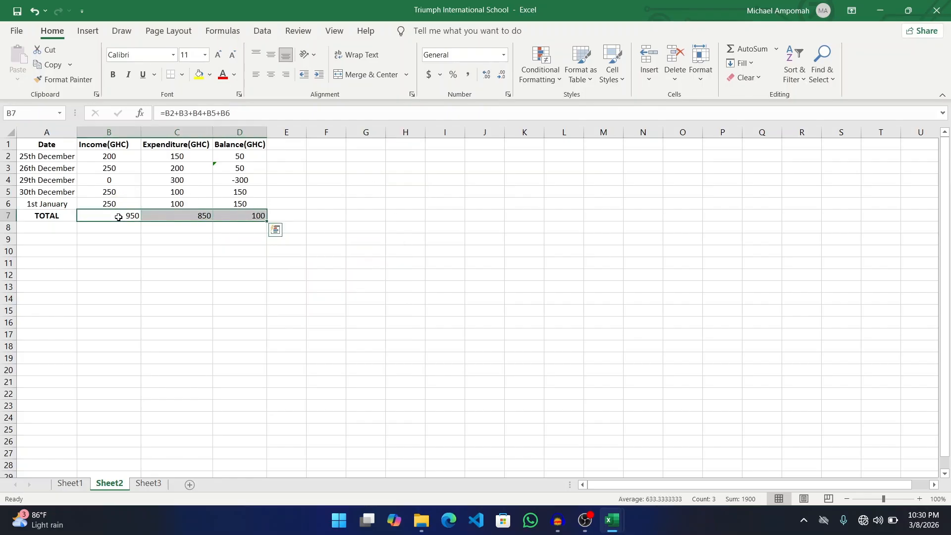
click(273, 76)
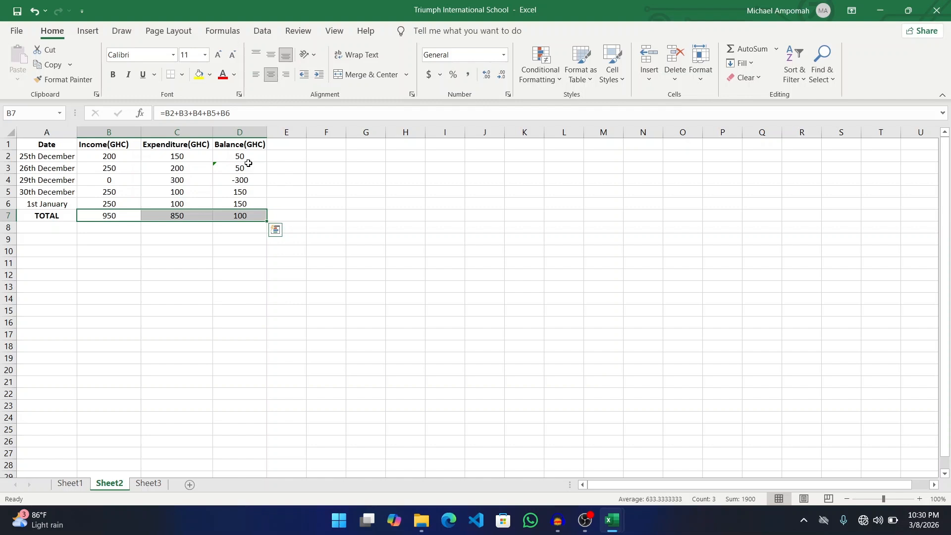
click(126, 229)
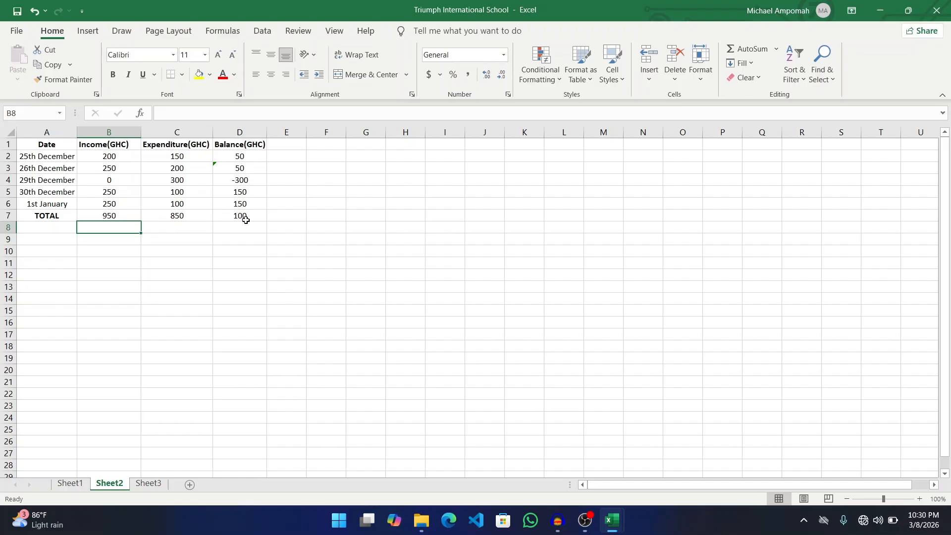
click(244, 216)
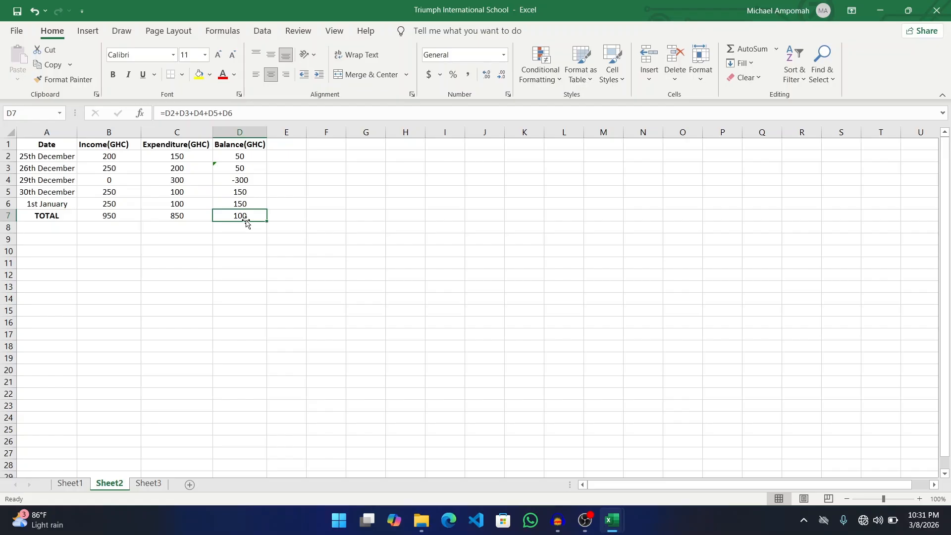
- On Sheet3, centre all entries of the student scores table A1:D7
click(150, 482)
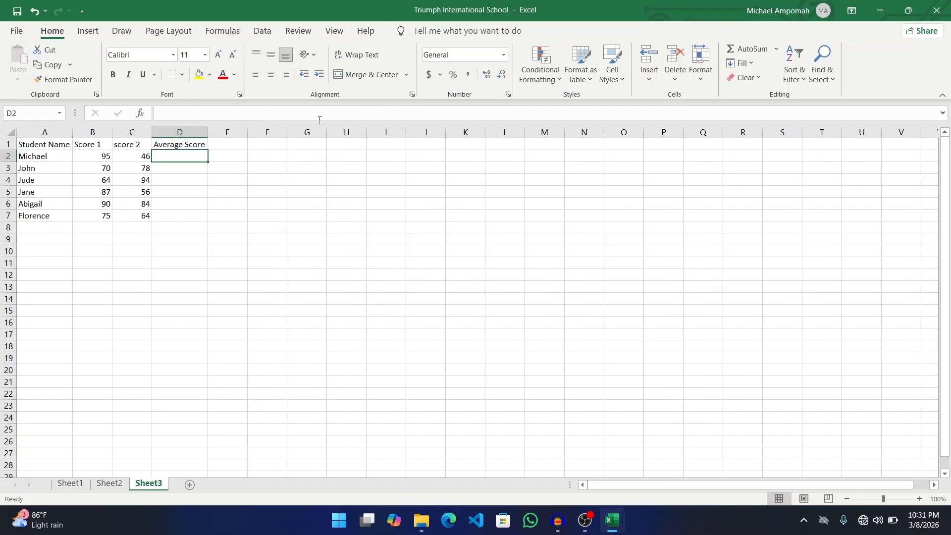
click(52, 149)
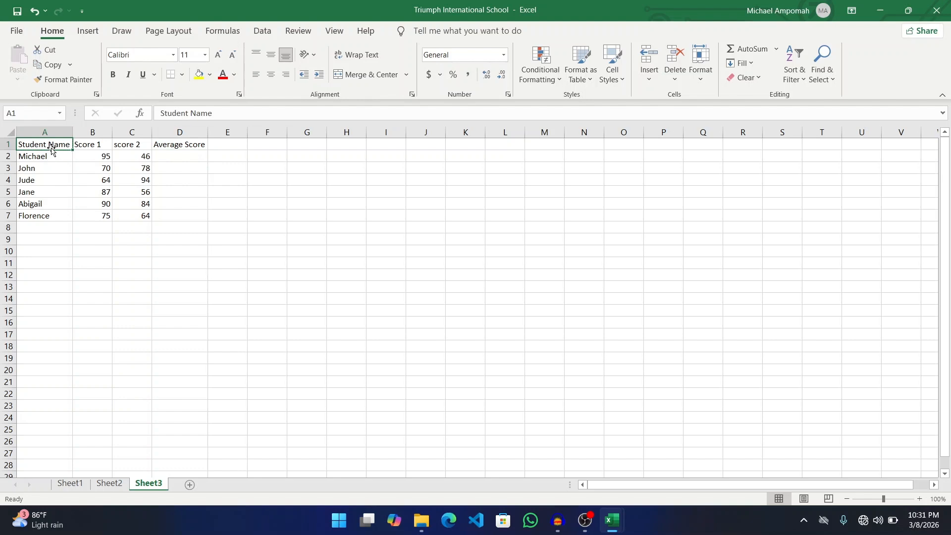
key(shift+Right)
key(shift+Right)
key(shift+Right)
key(shift+Down)
key(shift+Down)
key(shift+Down)
key(shift+Down)
key(shift+Down)
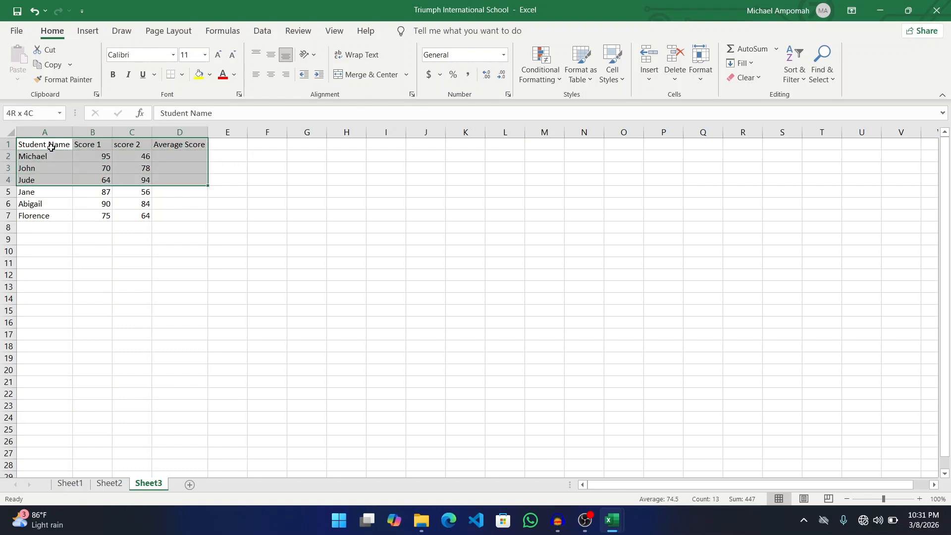
key(shift+Down)
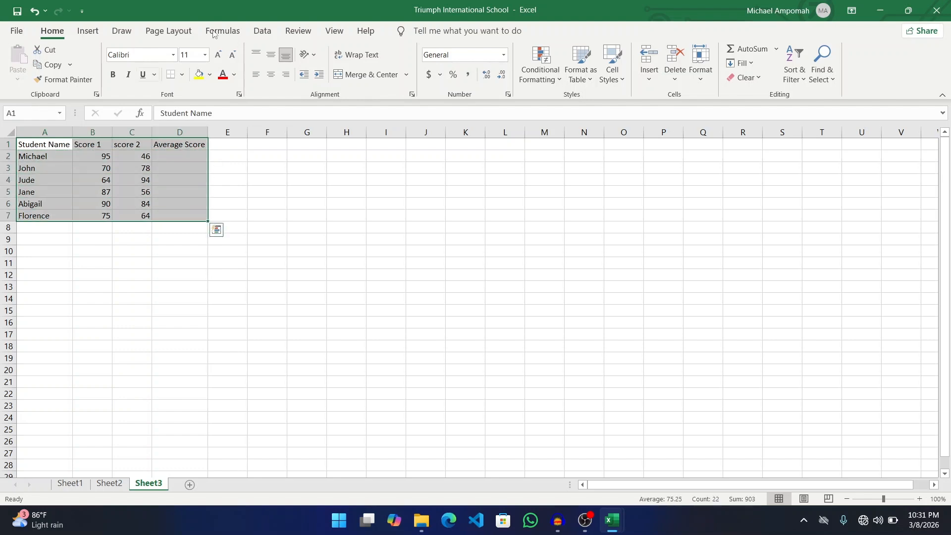
click(272, 75)
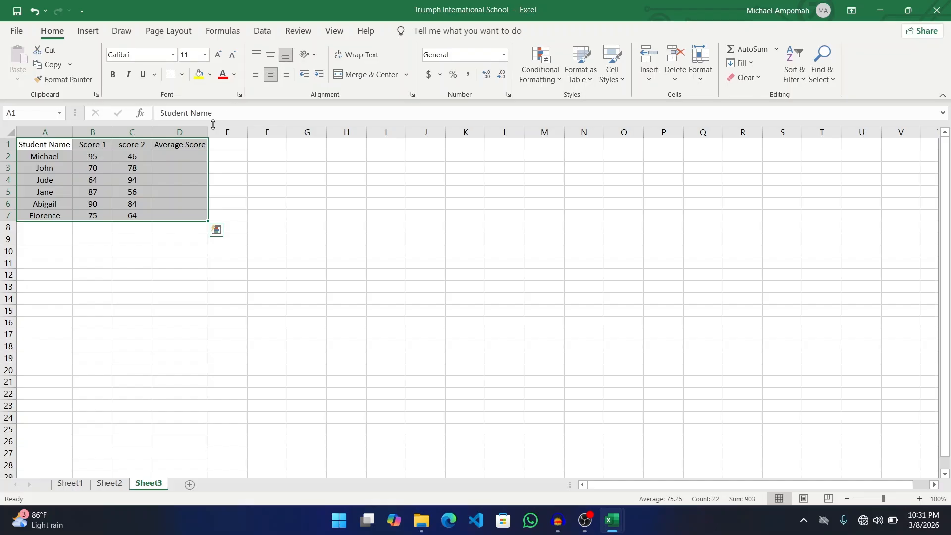
click(237, 144)
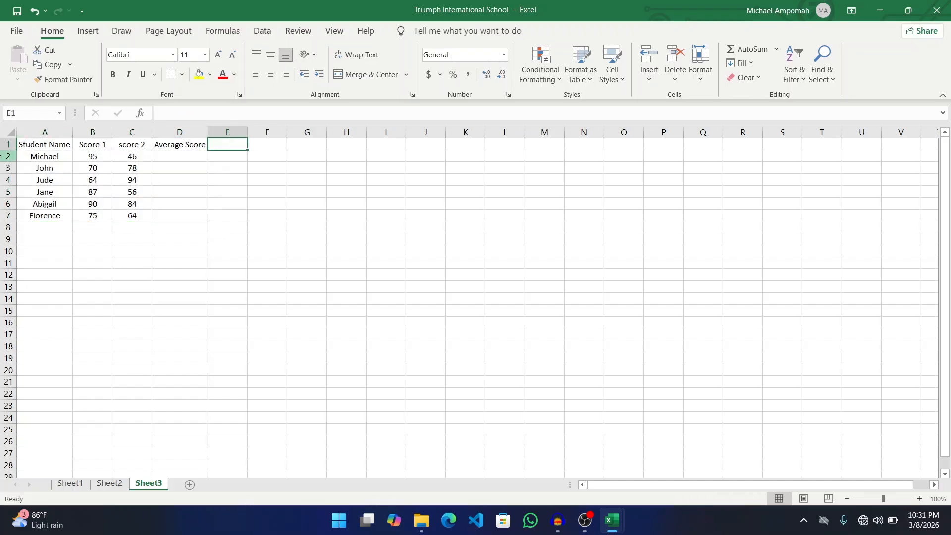
- Make the student table's header row bold
click(8, 144)
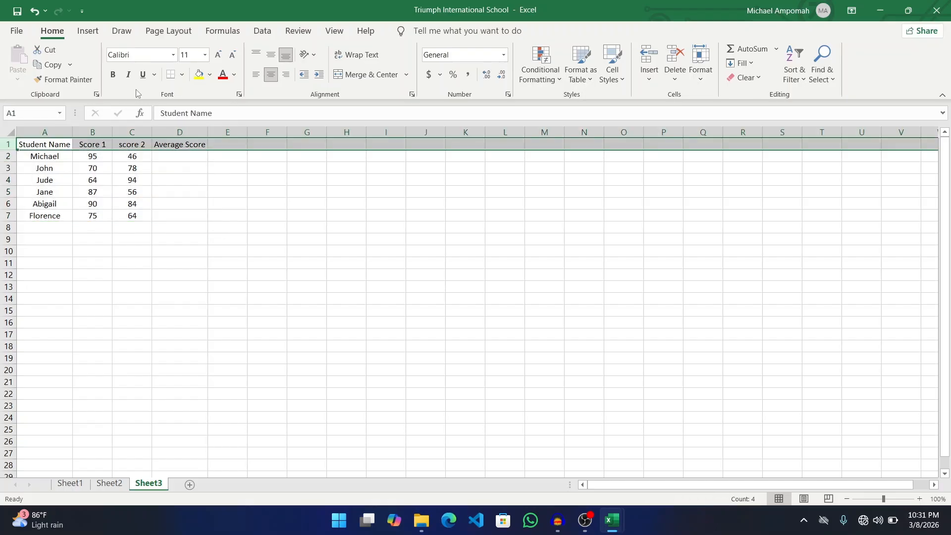
click(113, 74)
click(177, 157)
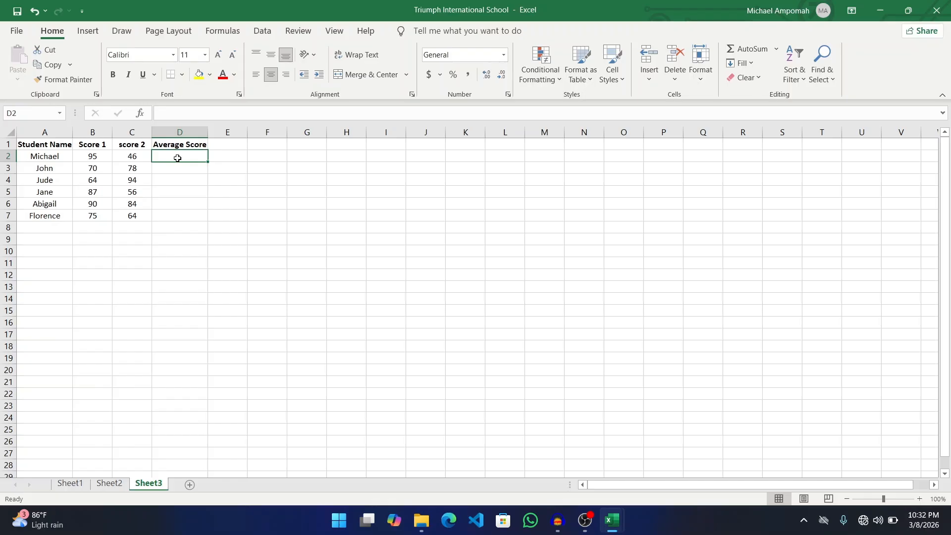
click(185, 145)
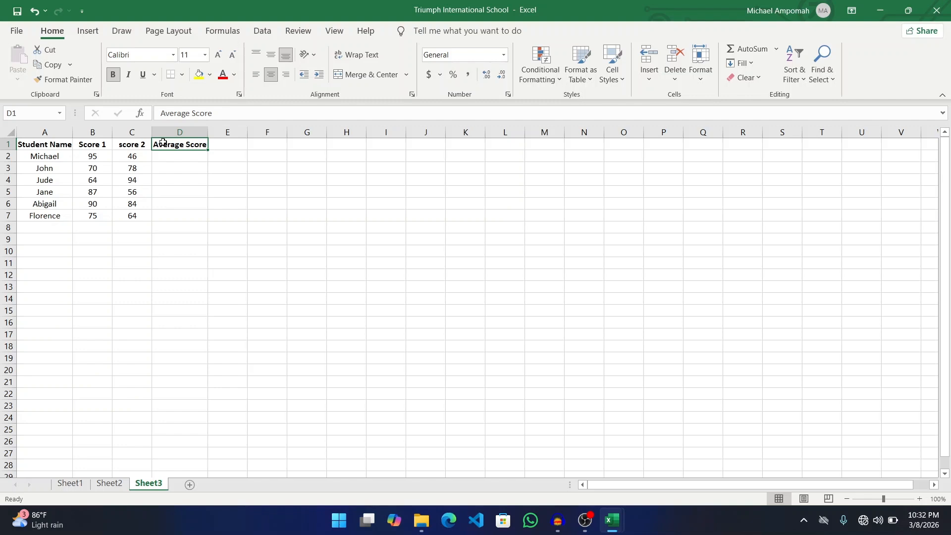
click(96, 156)
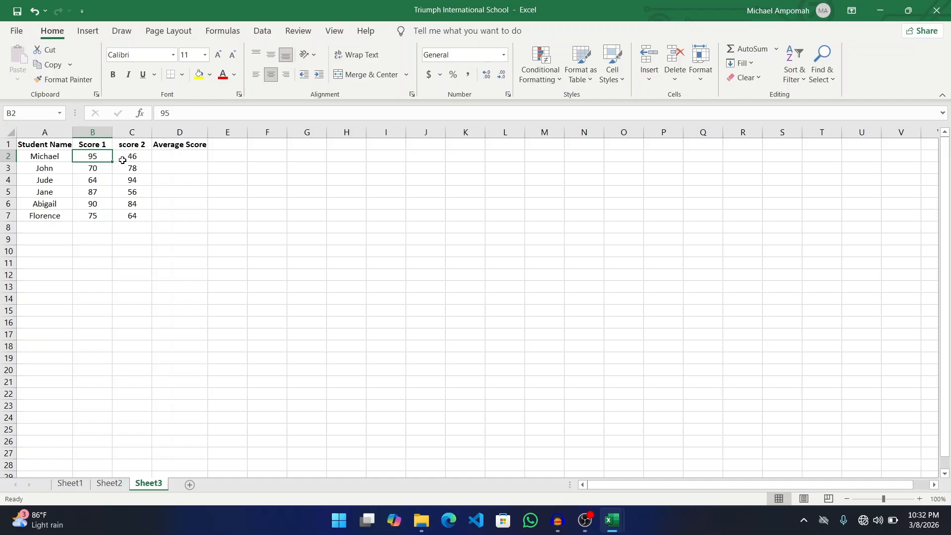
- Undo the trial =B2+C2 sum and stray edits around D2
click(160, 156)
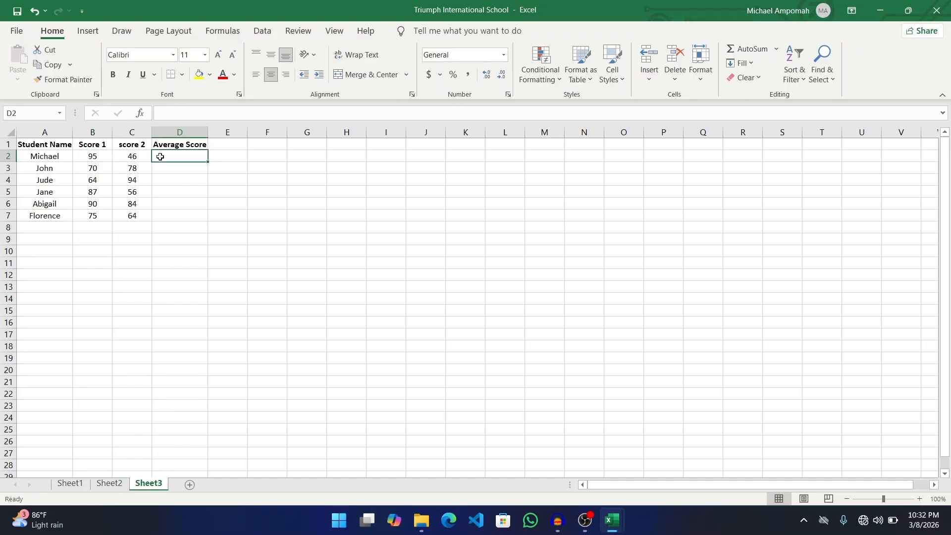
text(=)
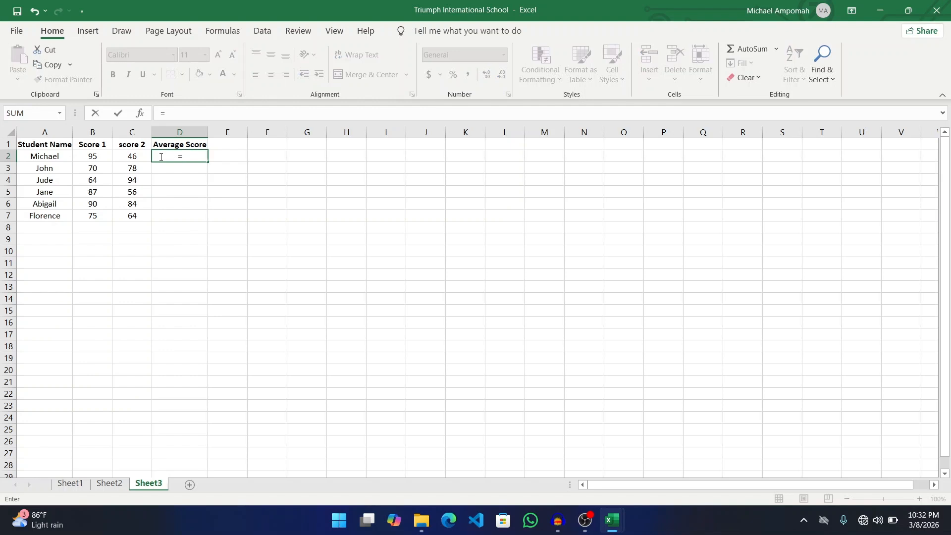
text(B2)
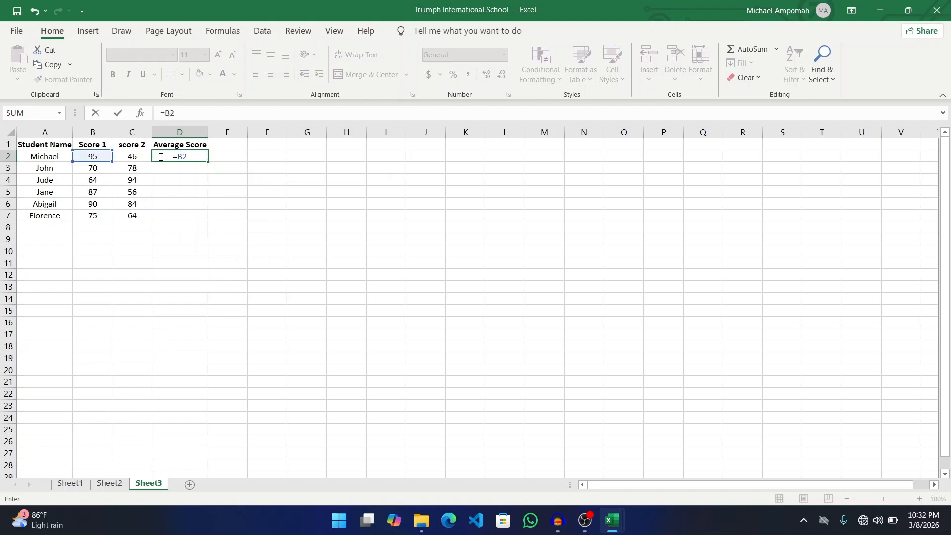
text(+C2)
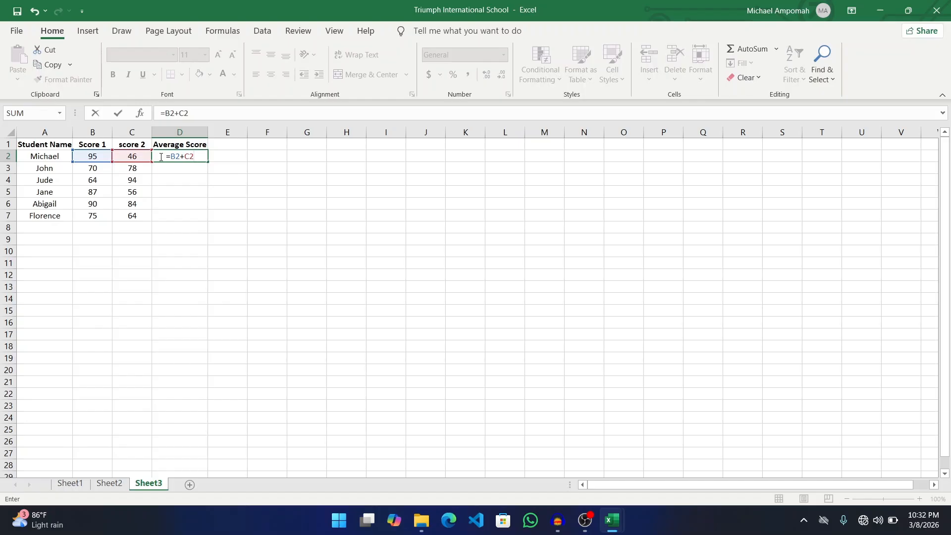
text(()
key(BackSpace)
key(Left)
key(Left)
key(Left)
key(ctrl+z)
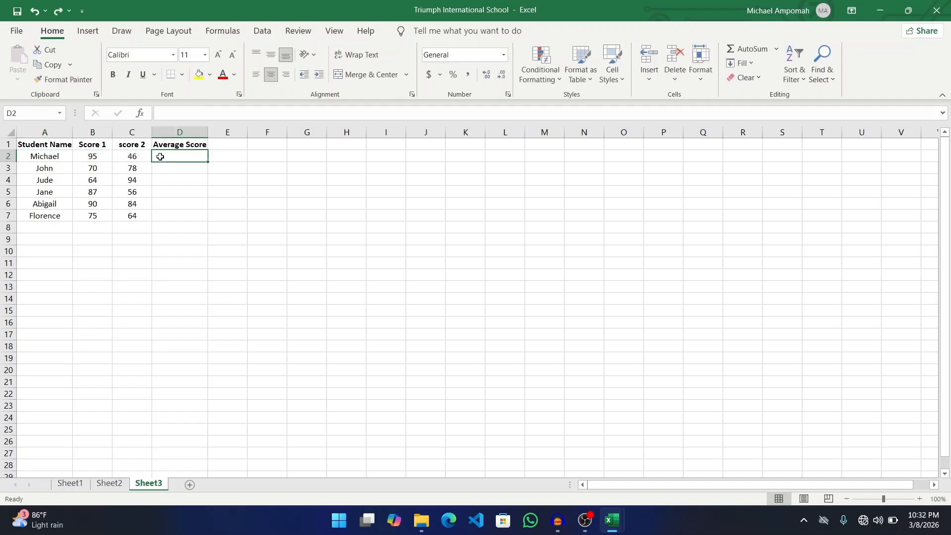
text(()
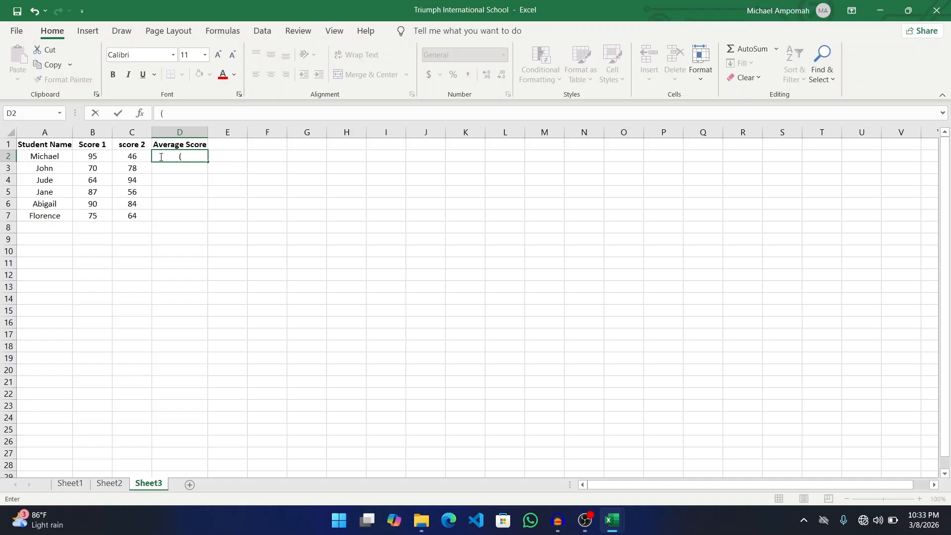
key(Left)
text(=)
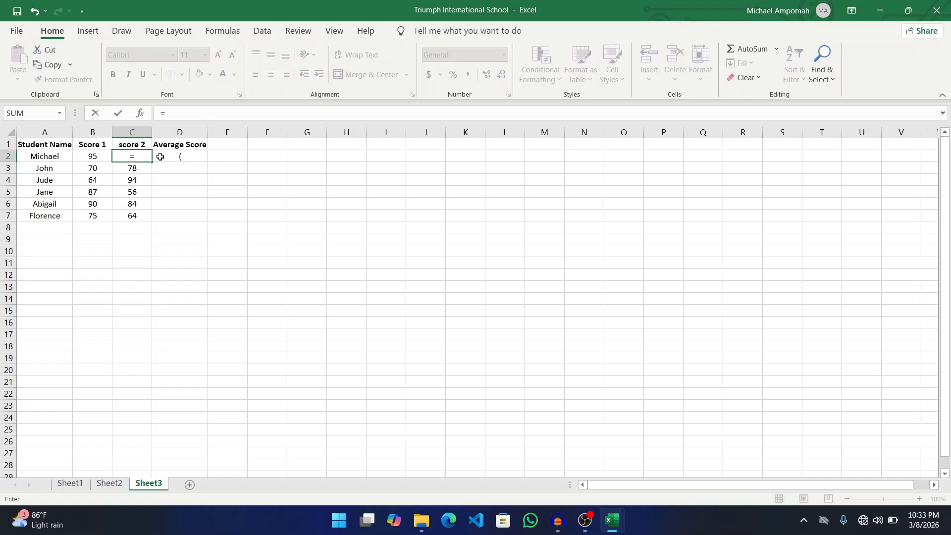
key(ctrl+z)
key(ctrl+z)
key(ctrl+z)
key(ctrl+z)
key(ctrl+z)
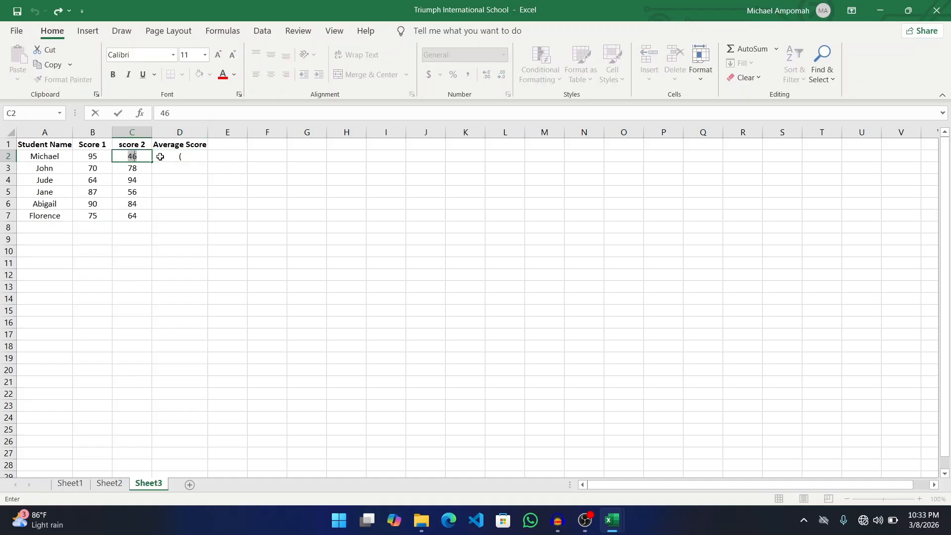
click(198, 157)
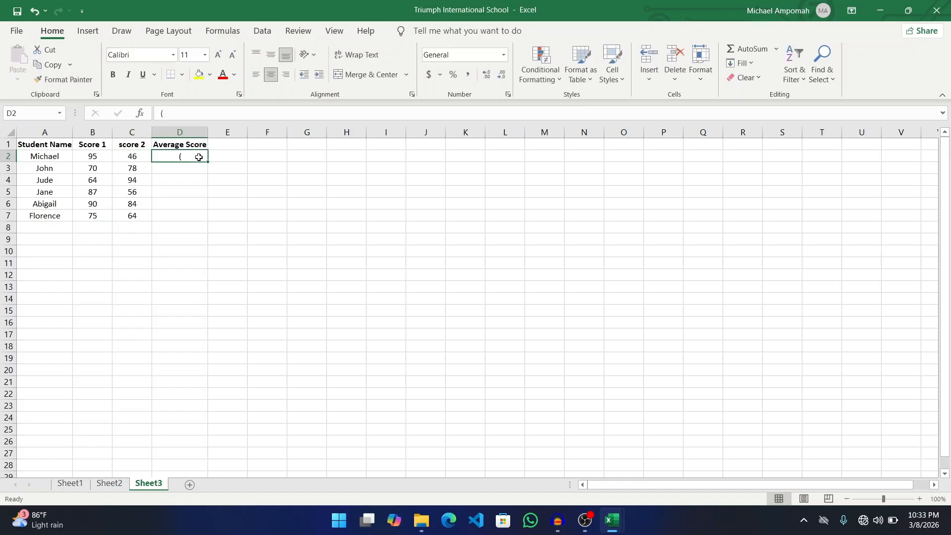
key(BackSpace)
- Enter Michael's average =(B2+C2)/2 in D2, fixing the bracket placement
text(=)
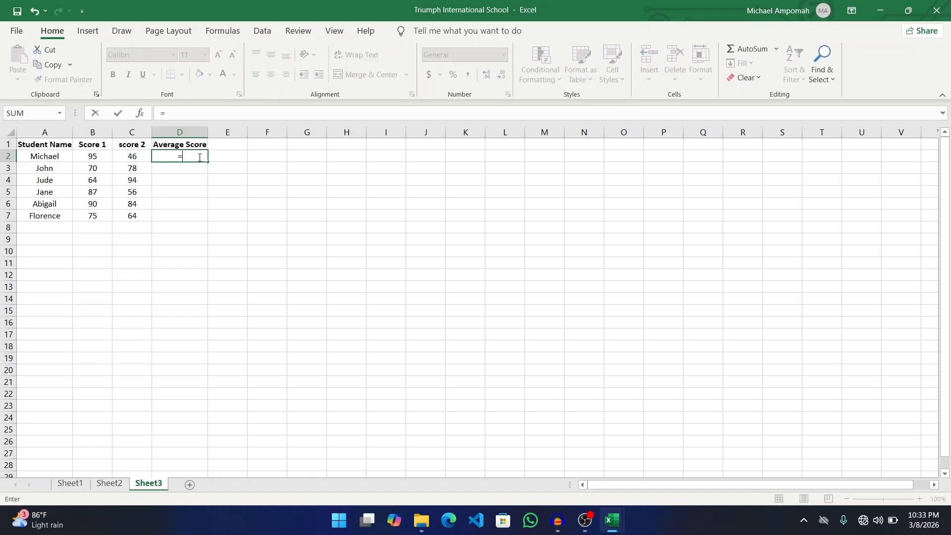
text((B2)
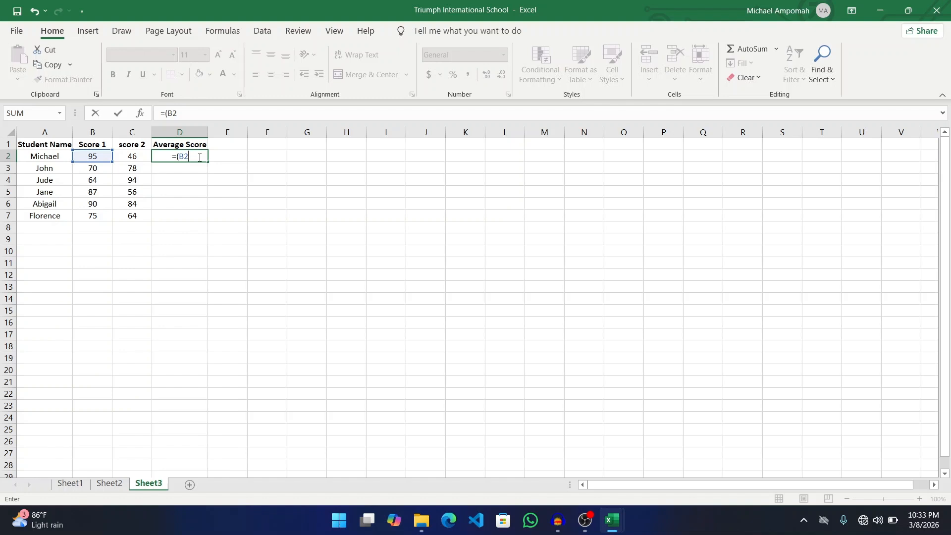
text(+C2)
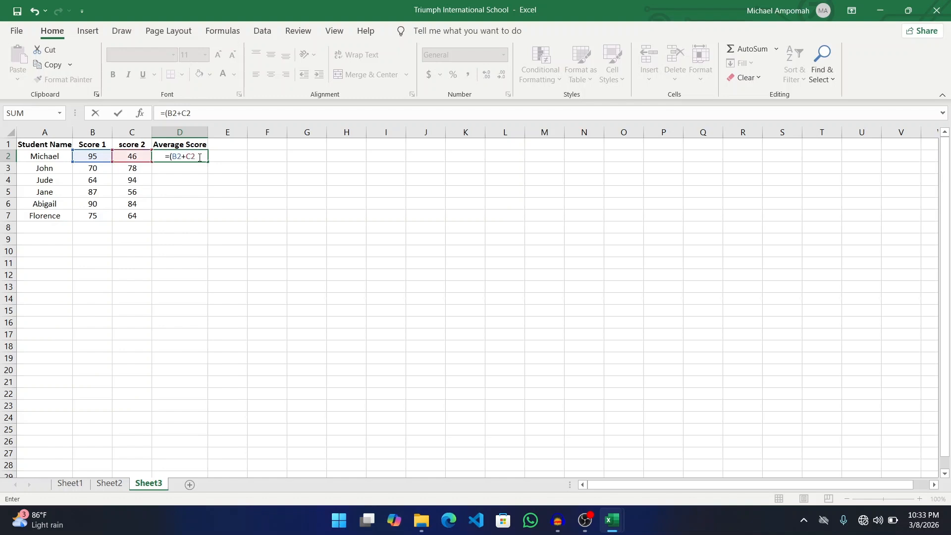
text()/2)
click(192, 157)
key(BackSpace)
key(BackSpace)
key(Left)
key(Left)
key(Left)
key(Left)
key(Left)
key(Left)
key(Left)
text(()
click(191, 156)
text())
key(Return)
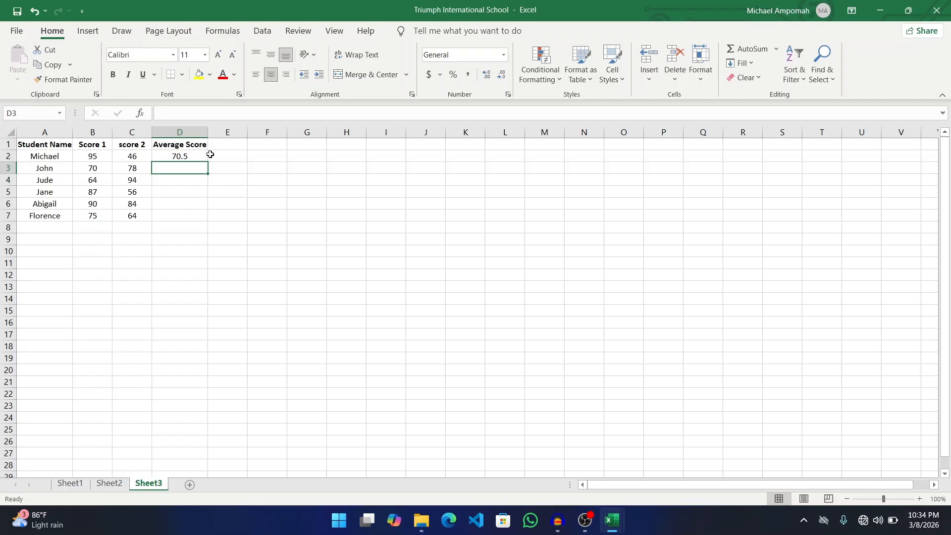
text(=)
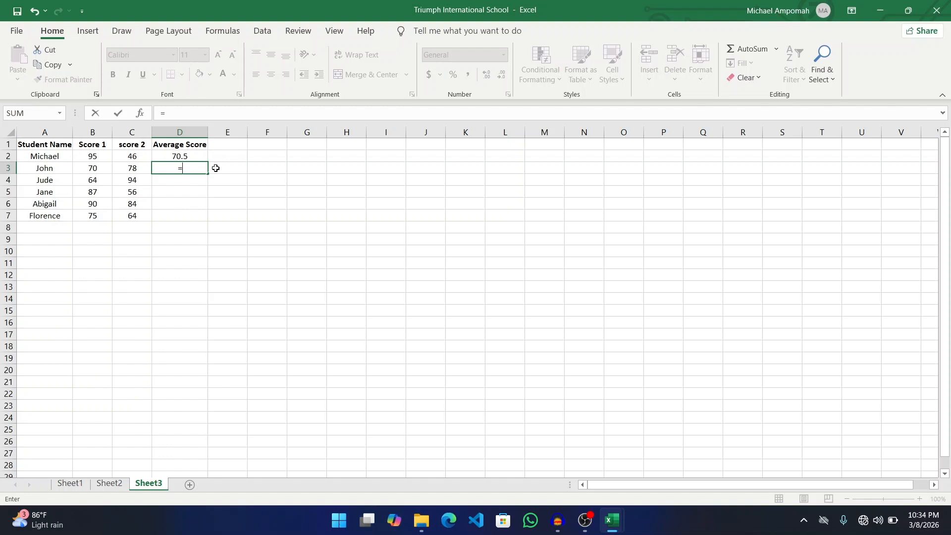
text((B3)
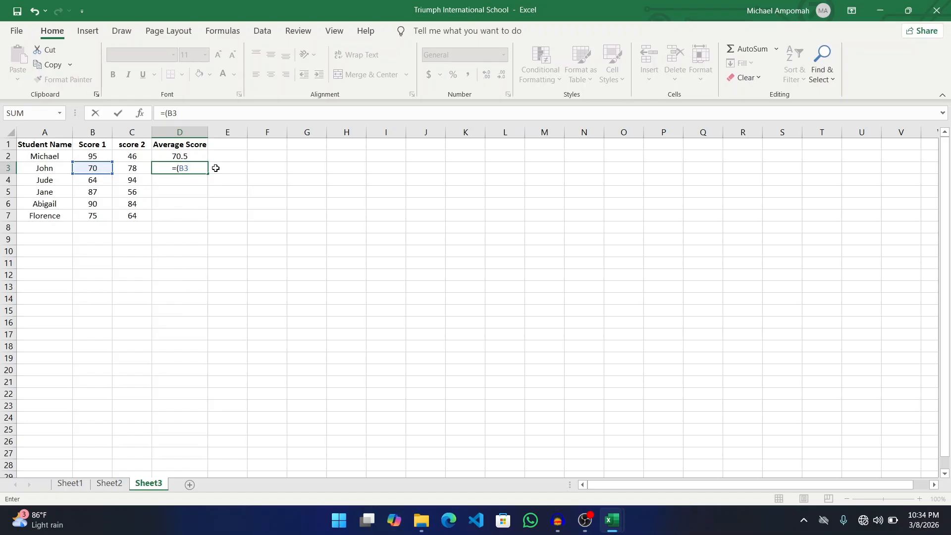
text(+C3)
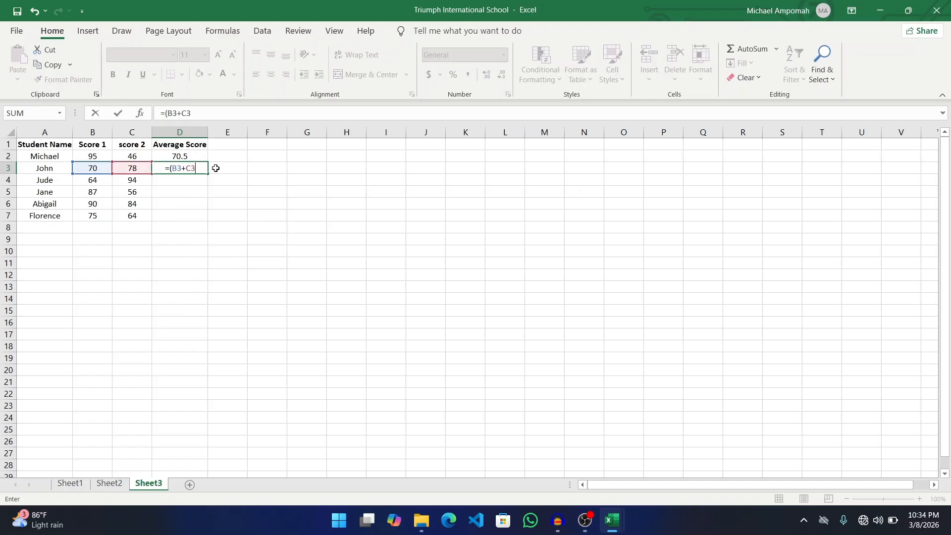
text()/2)
- Fill D3 through D7 with averages =(B3+C3)/2 down to =(B7+C7)/2
key(Return)
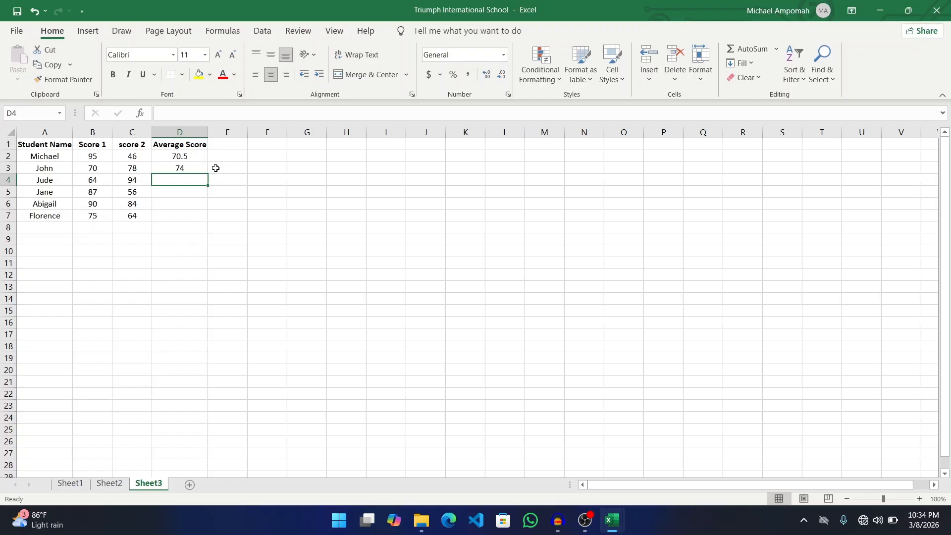
text(()
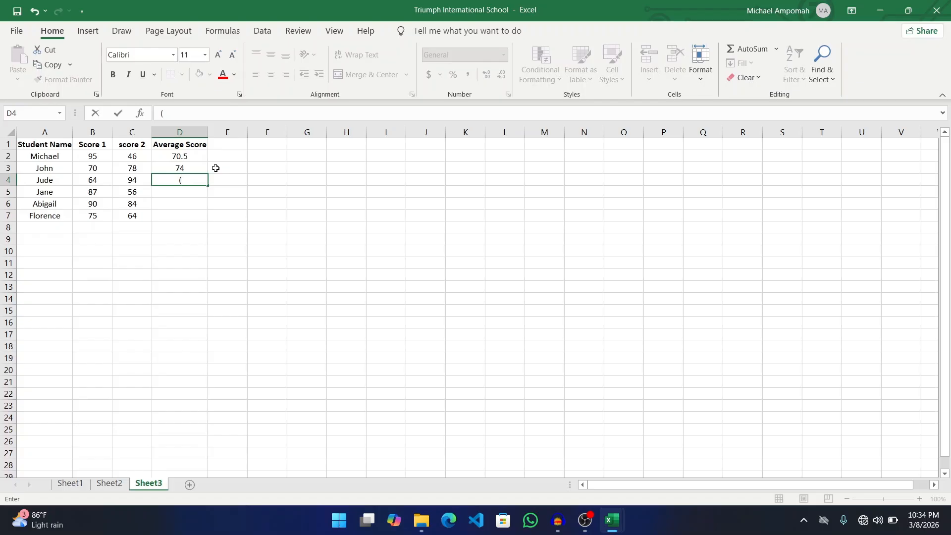
key(BackSpace)
text(=)
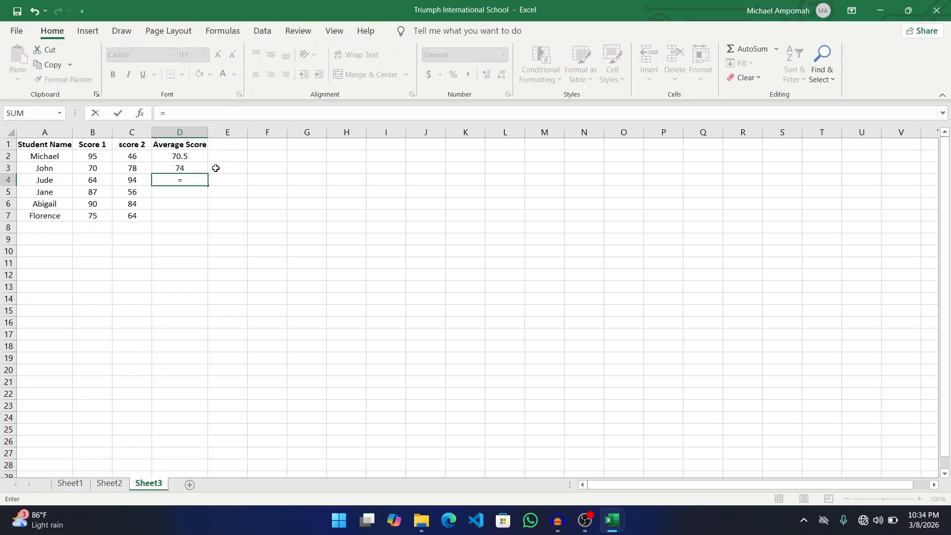
text((B4)
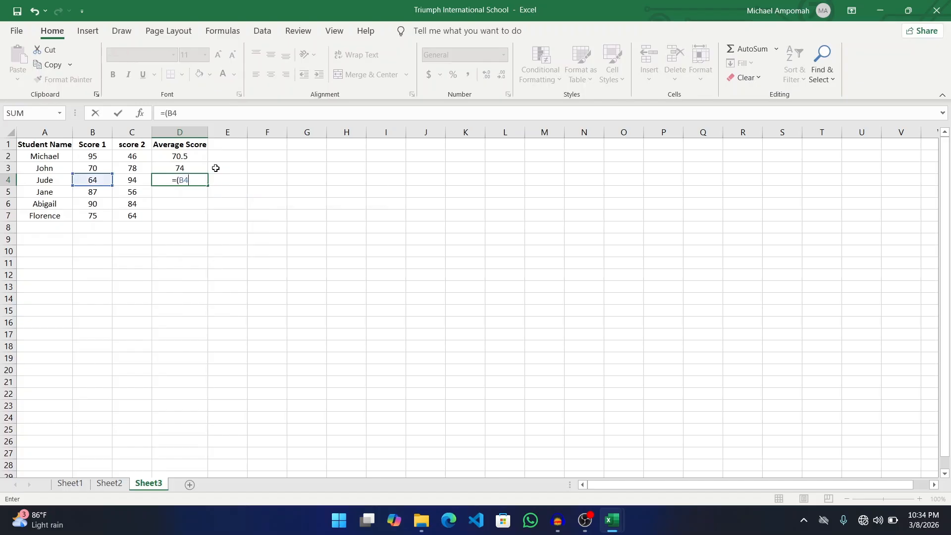
text(+C4))
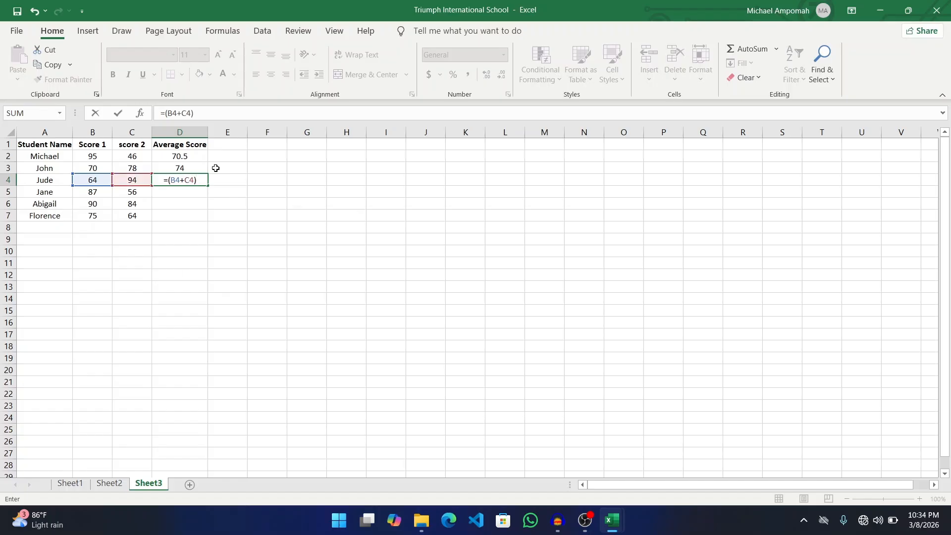
text(/2)
key(Return)
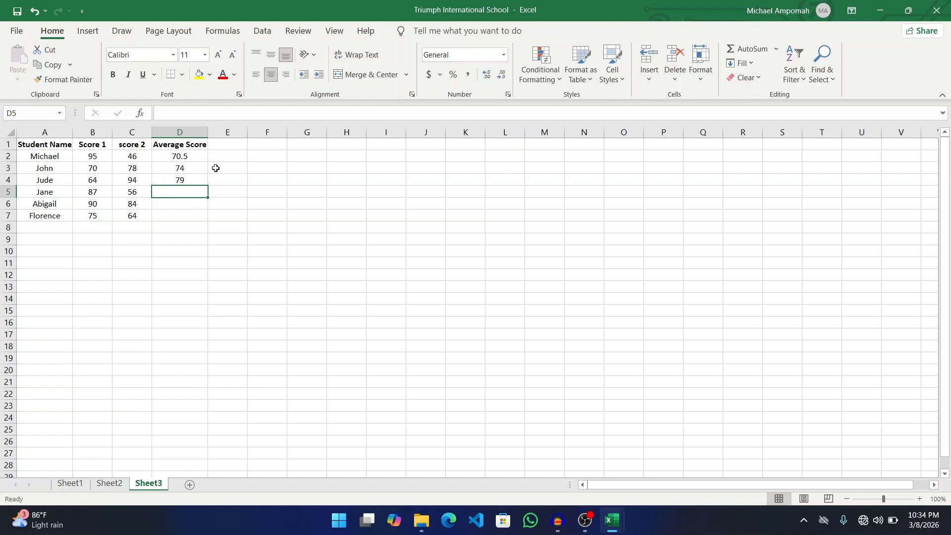
text(=()
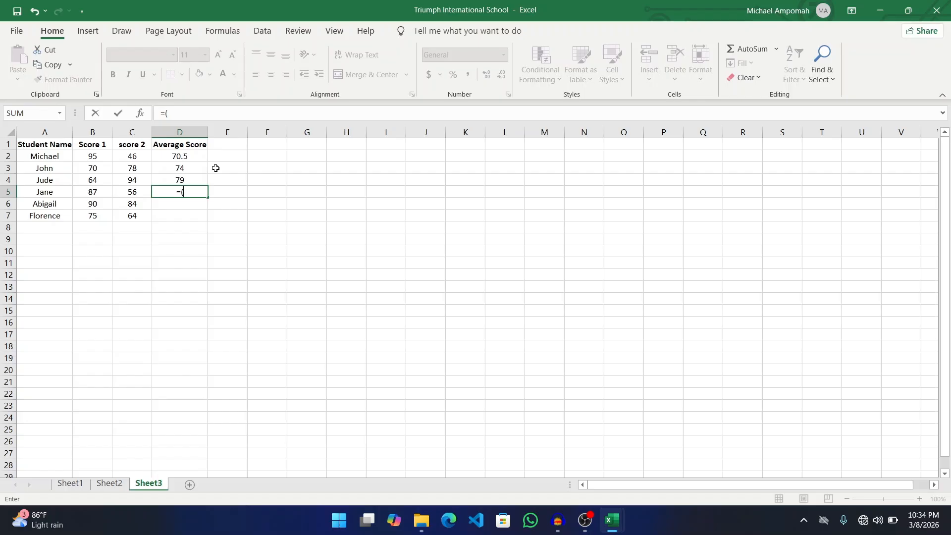
text(B5)
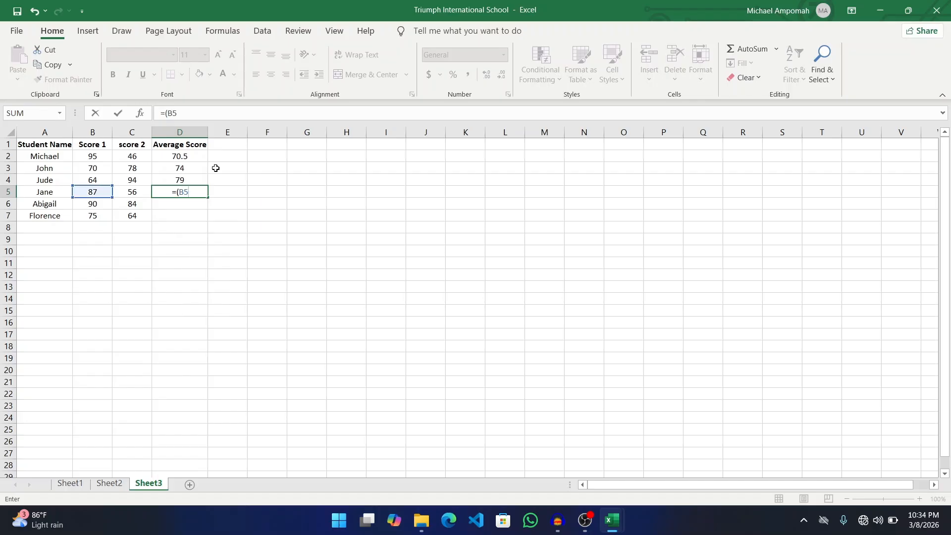
text(+C5))
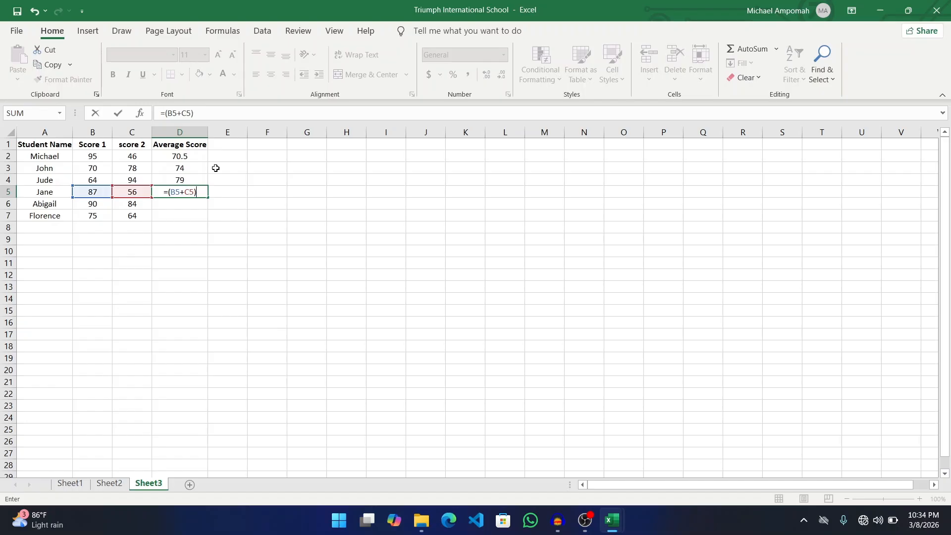
text(/2)
key(Return)
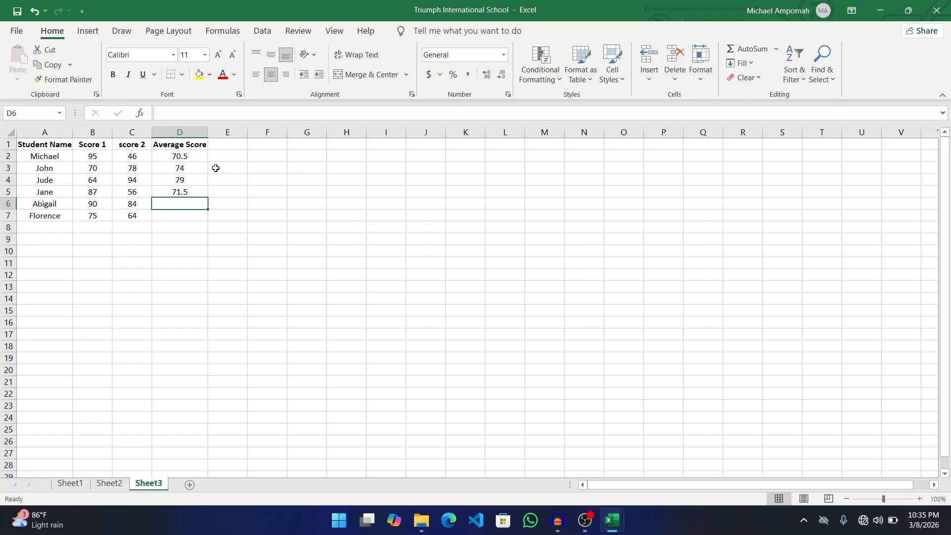
text(=)
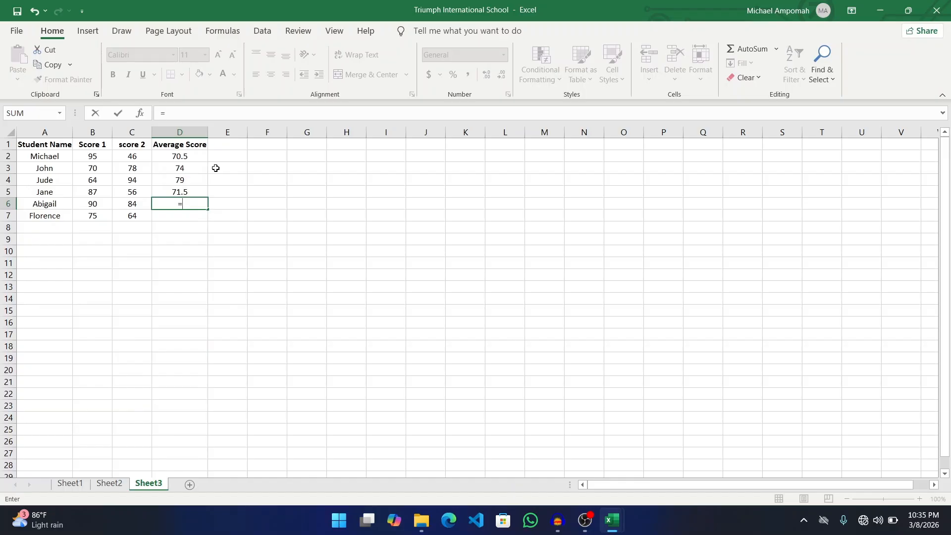
text((B6+)
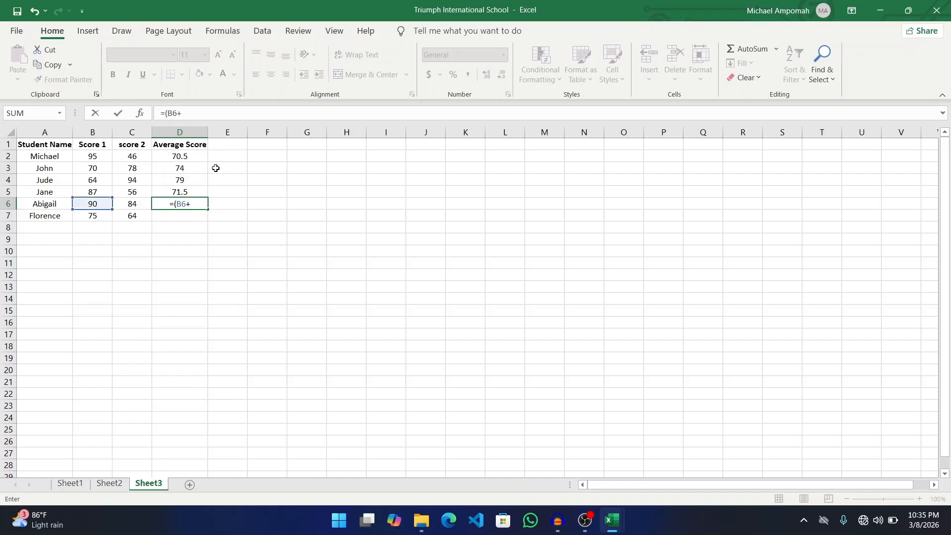
text(C6)()
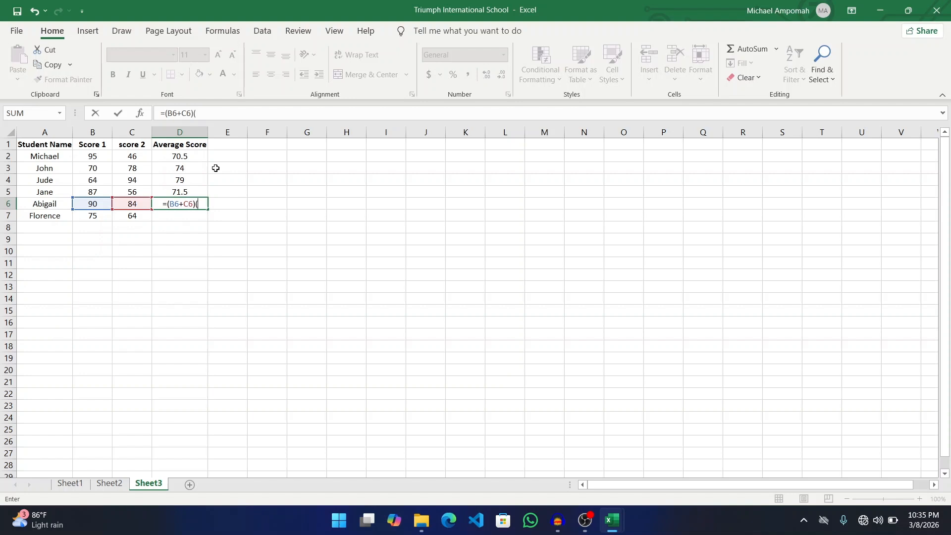
key(BackSpace)
text(/2)
key(Return)
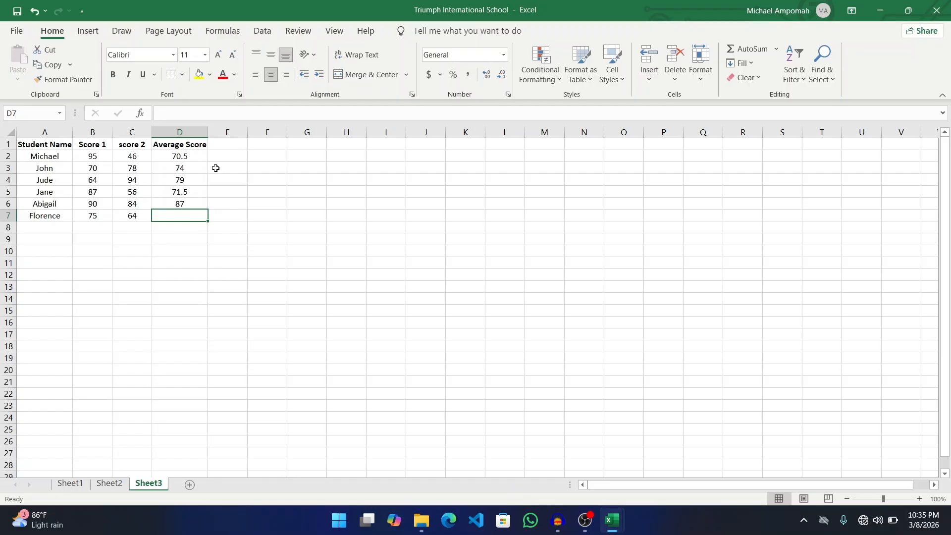
text(=()
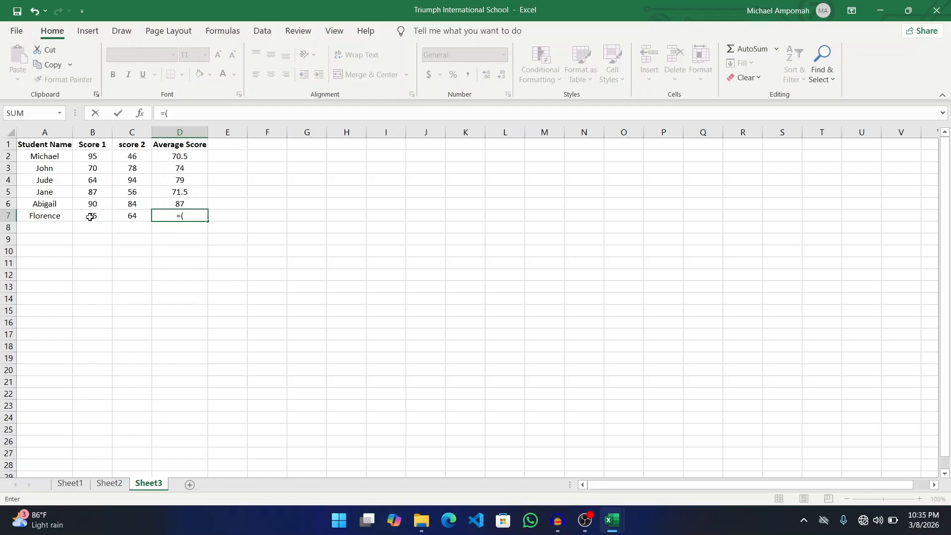
text(B7+)
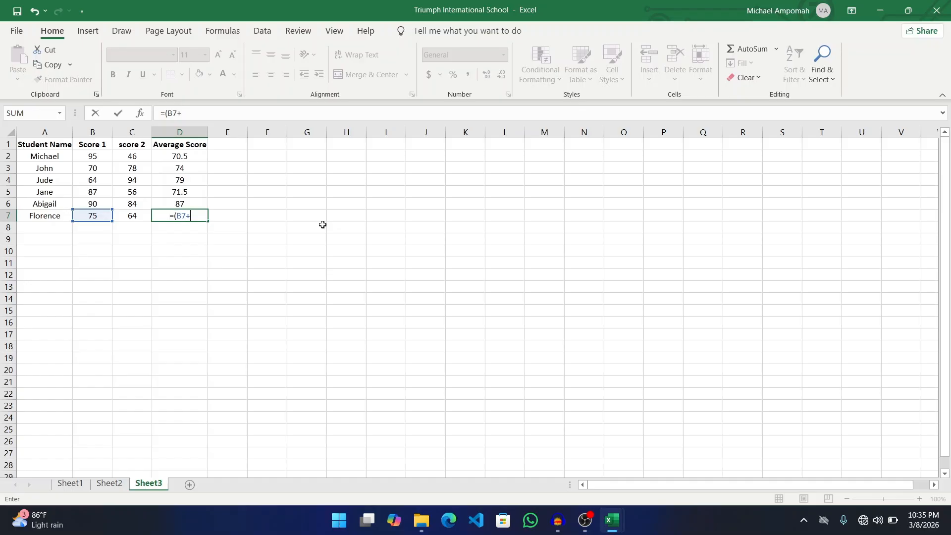
text(C7)
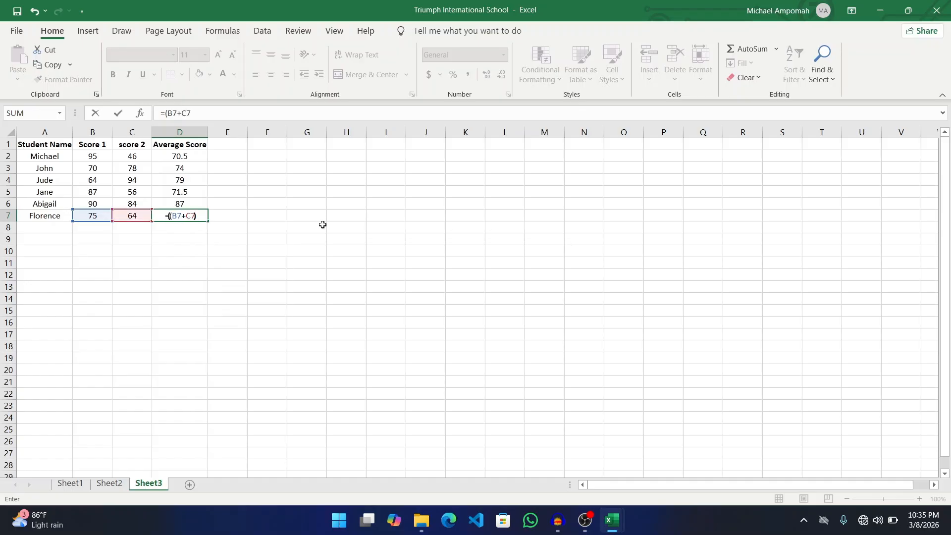
text()/2)
key(Return)
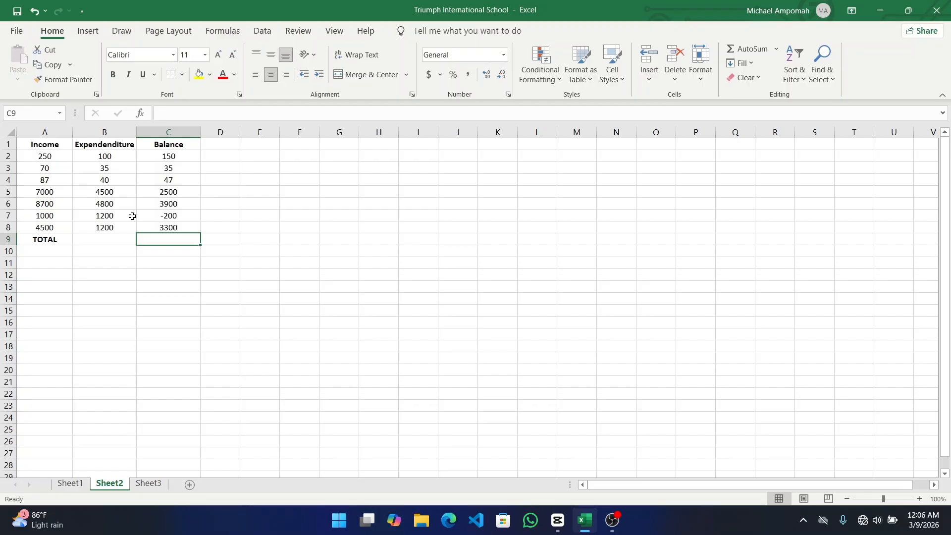
click(104, 241)
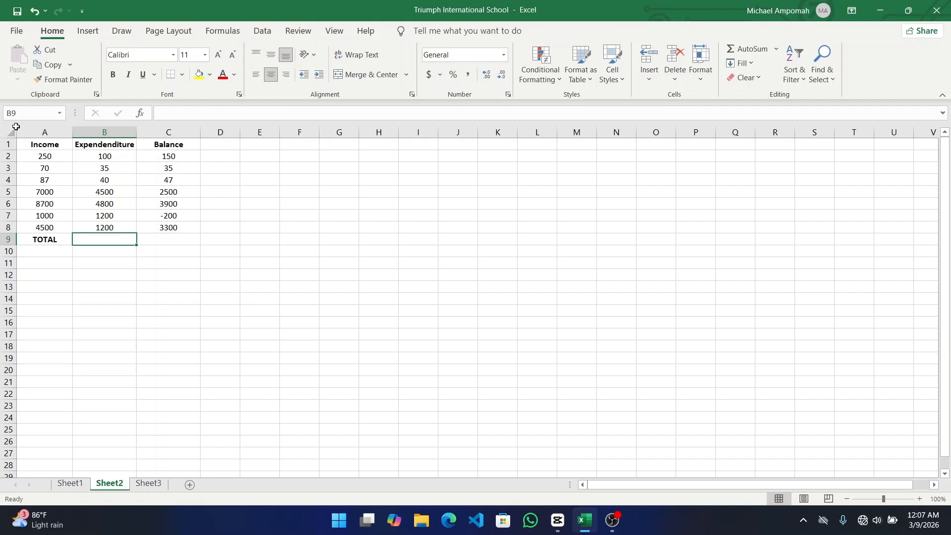
- Overwrite A9's TOTAL: text with =SUM(A2,A3), which returns 320
click(62, 240)
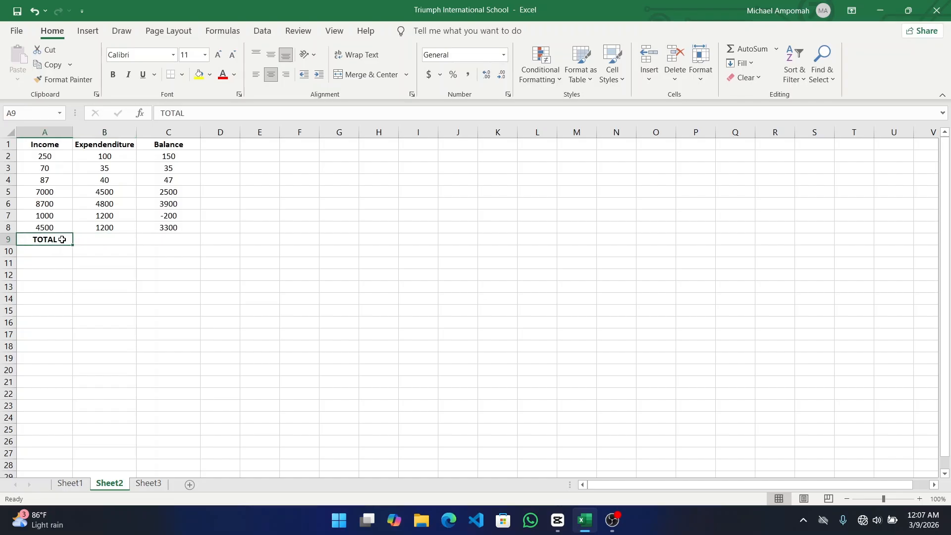
double_click(63, 240)
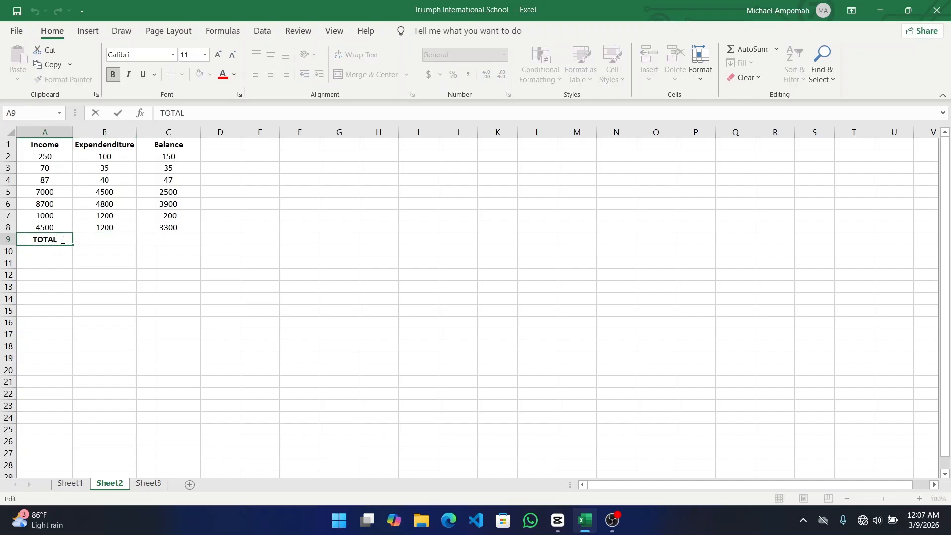
text(:)
key(BackSpace)
key(BackSpace)
key(BackSpace)
key(BackSpace)
key(BackSpace)
key(BackSpace)
text(=)
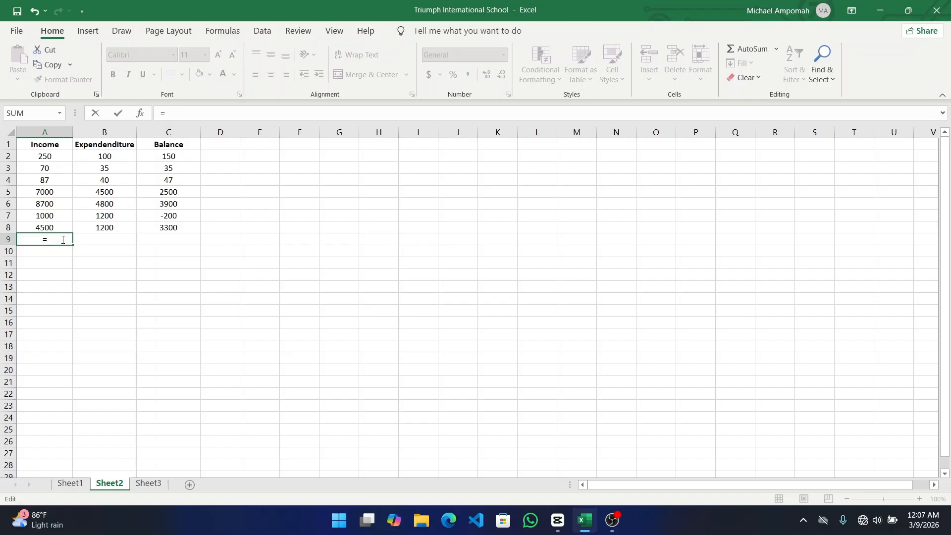
text(SUM)
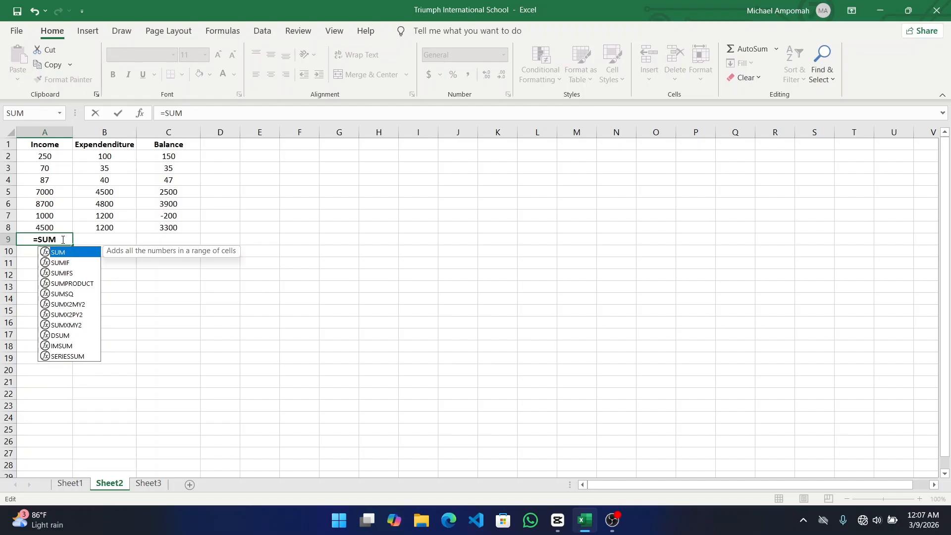
text(()
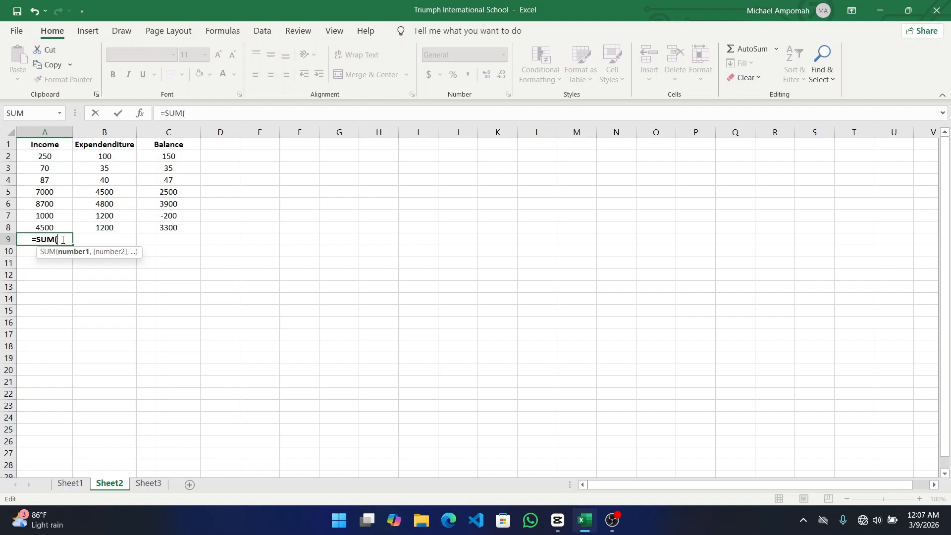
text(A2)
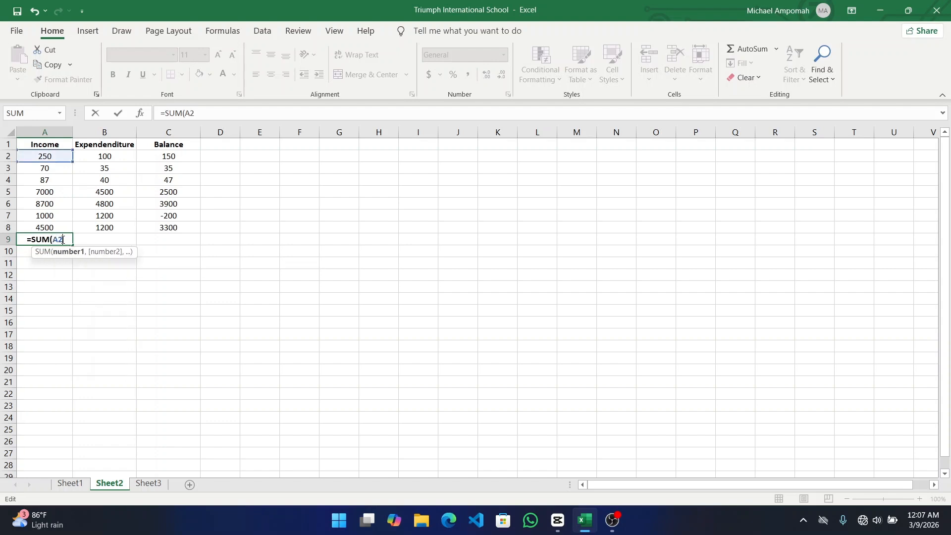
text(,)
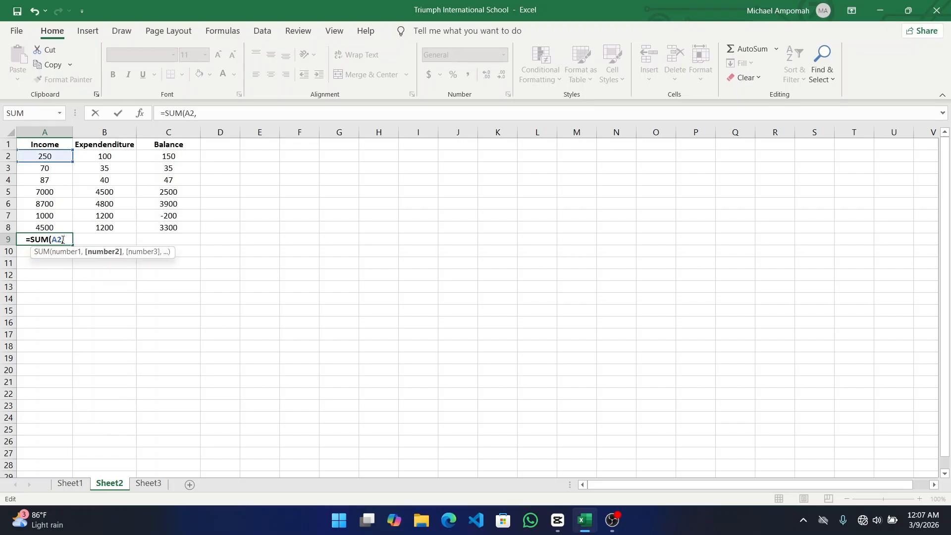
text(A3)
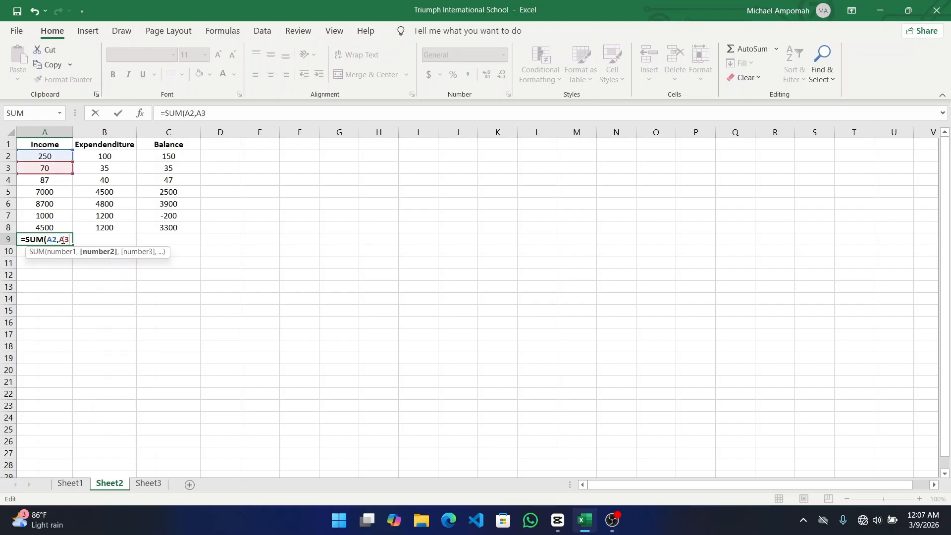
text())
key(Return)
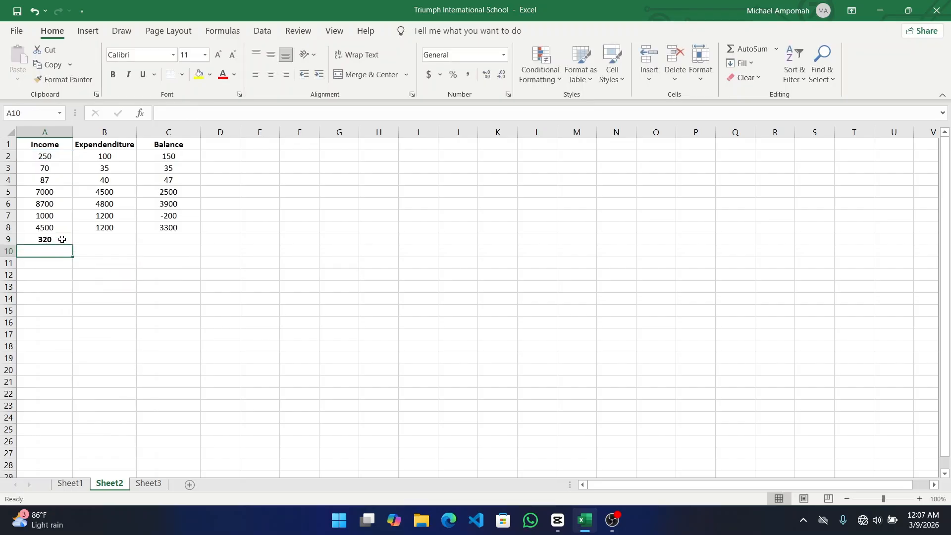
click(62, 239)
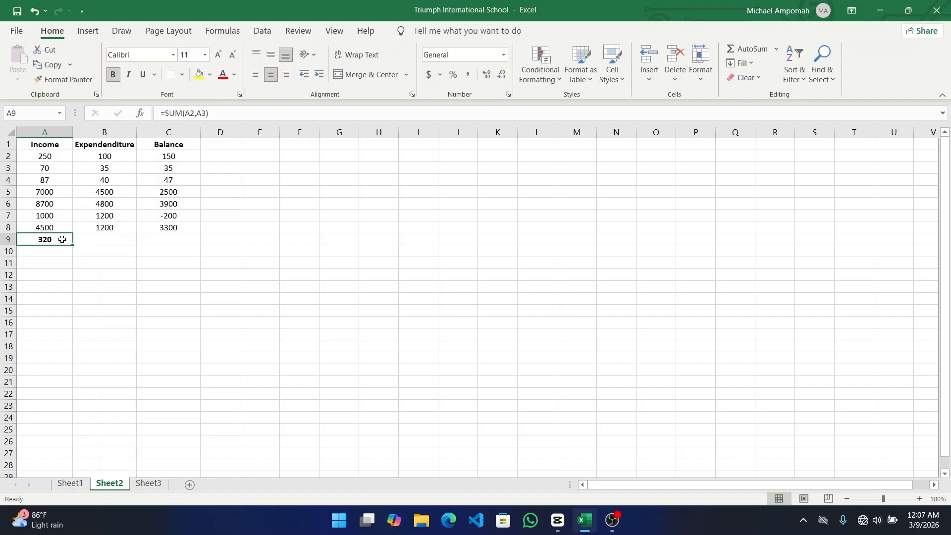
- Total rows 2–8 with =SUM(A2:A8), =SUM(B2:B8), =SUM(C2:C8), giving 21607, 11875 and 9732
double_click(61, 239)
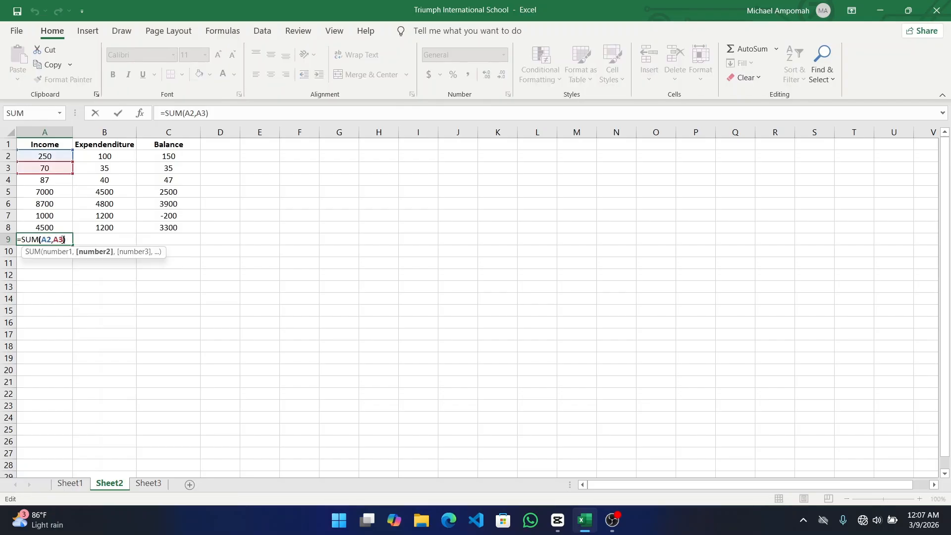
key(BackSpace)
key(BackSpace)
key(BackSpace)
key(BackSpace)
key(BackSpace)
key(BackSpace)
key(BackSpace)
key(BackSpace)
key(BackSpace)
key(BackSpace)
key(BackSpace)
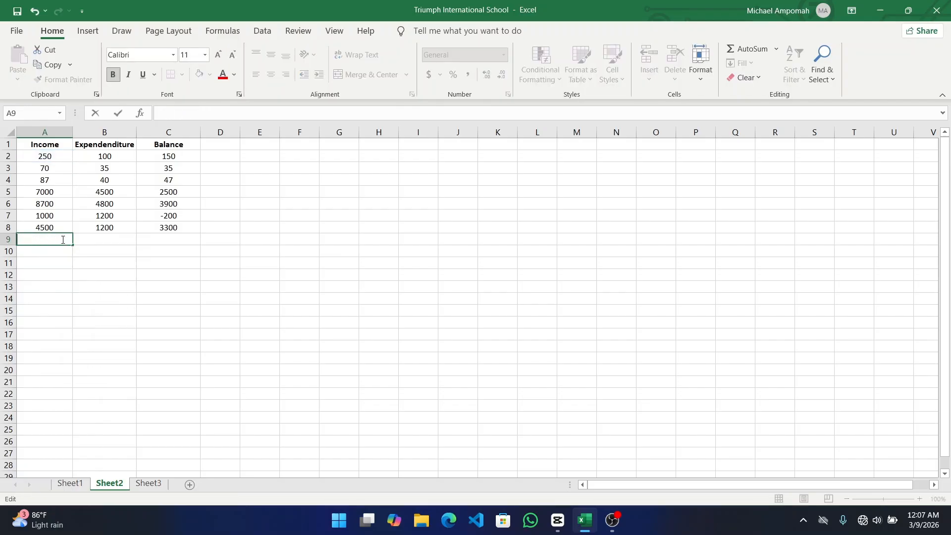
text(=)
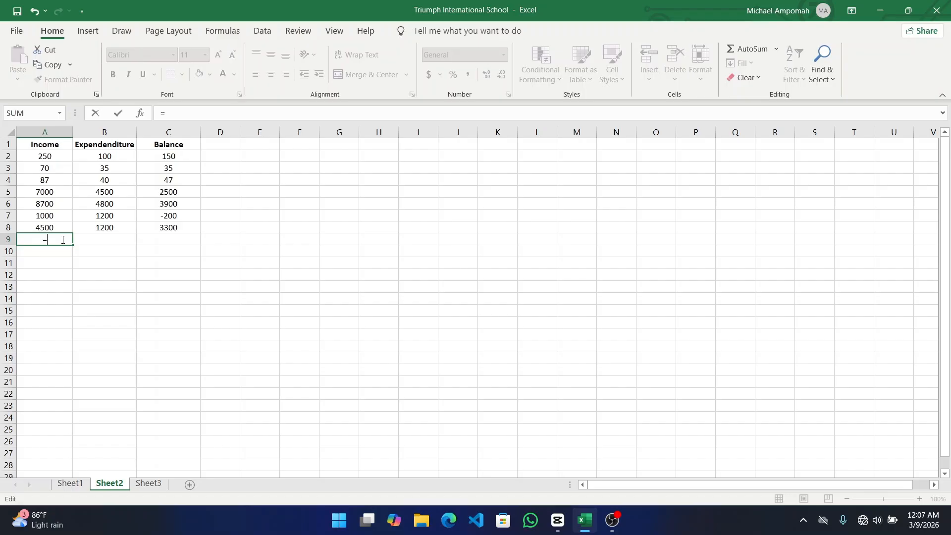
text(SUM()
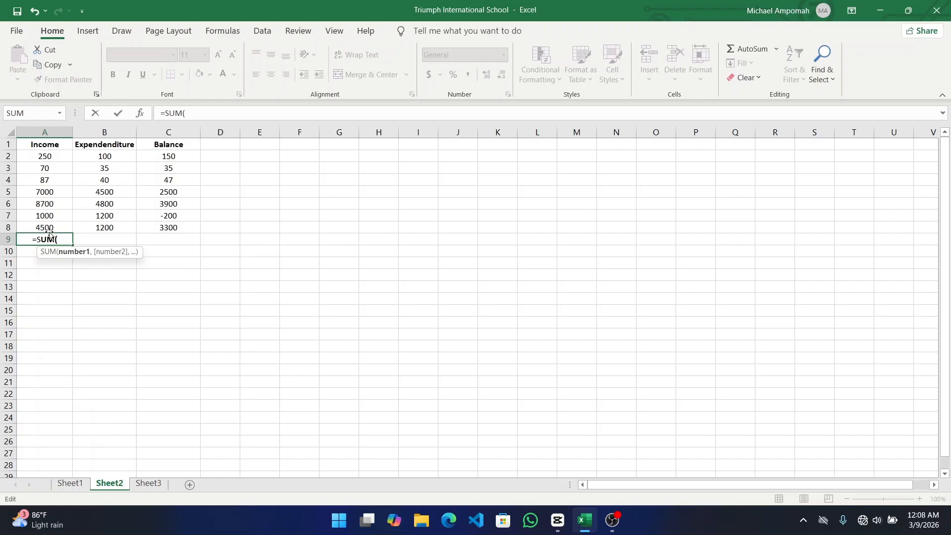
text(A2)
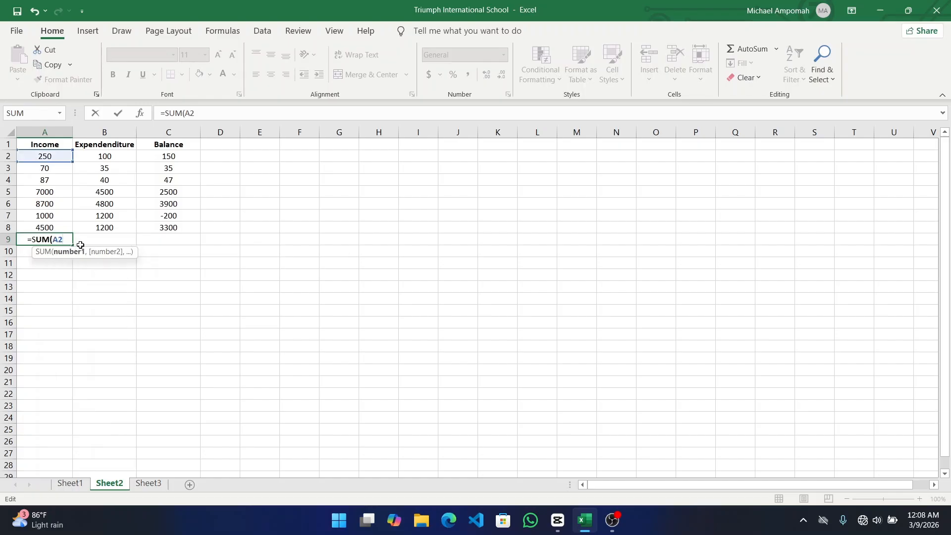
text(:)
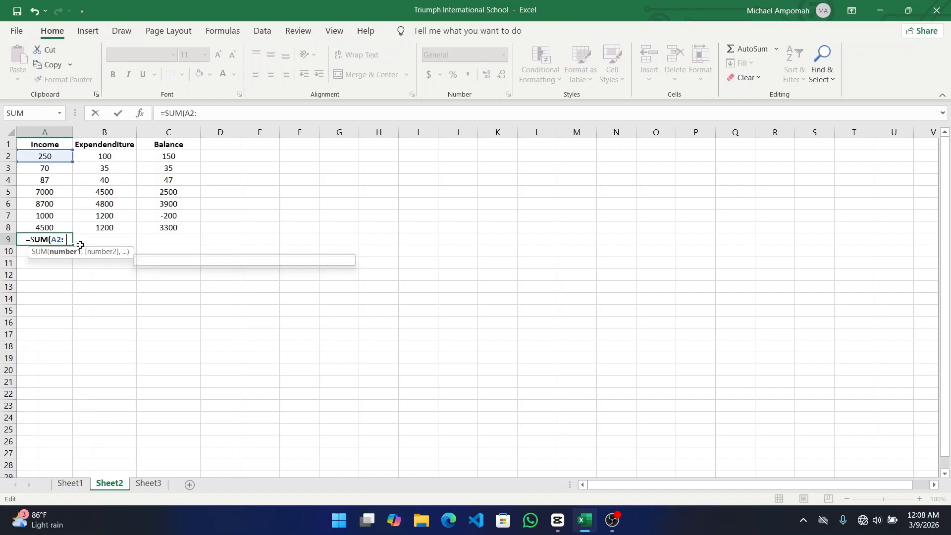
text(A8))
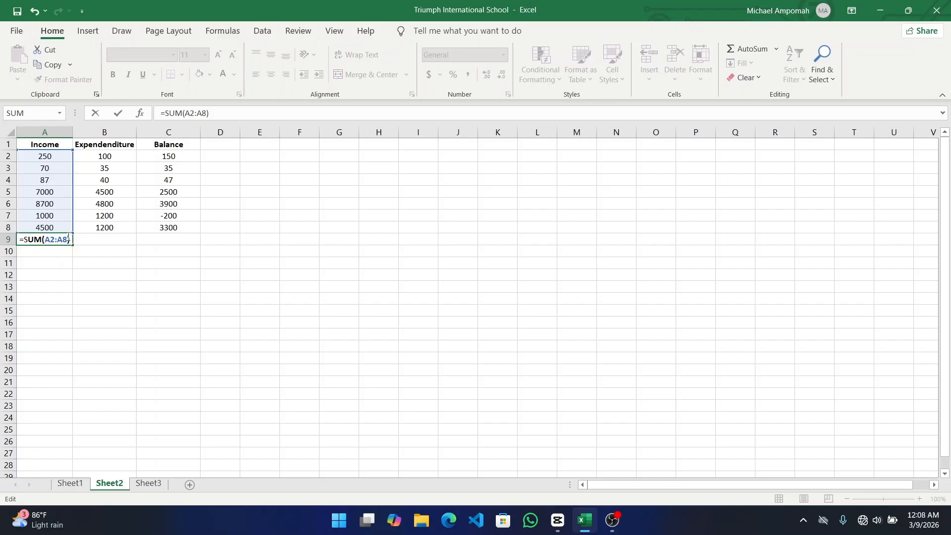
key(Return)
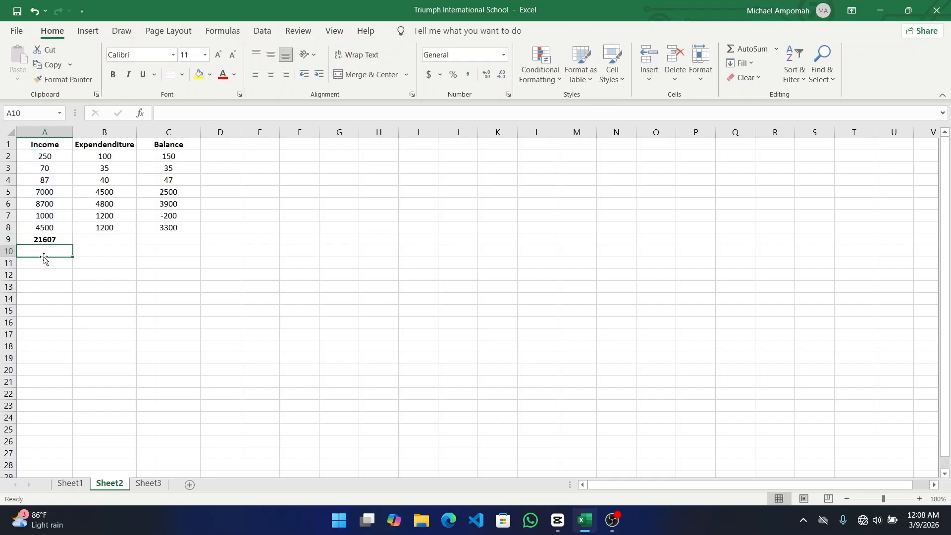
click(100, 239)
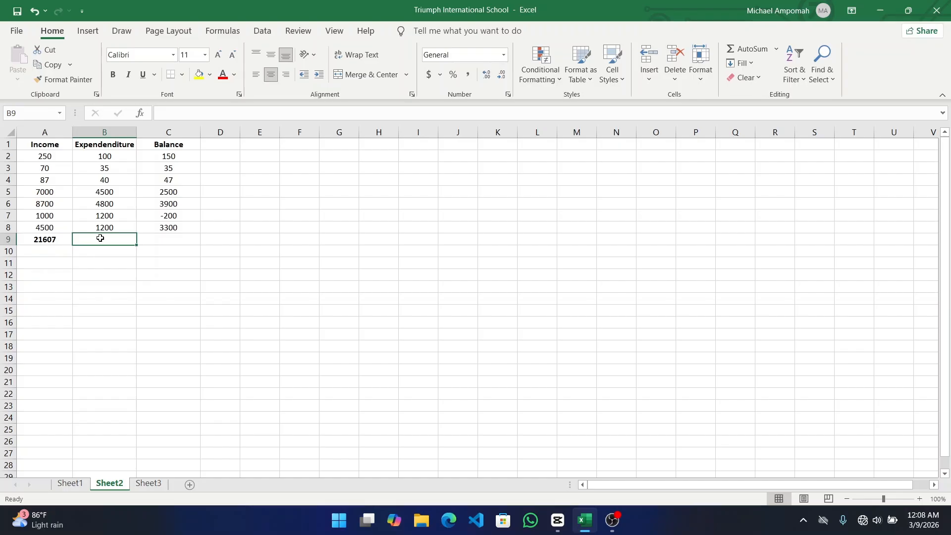
text(=SU)
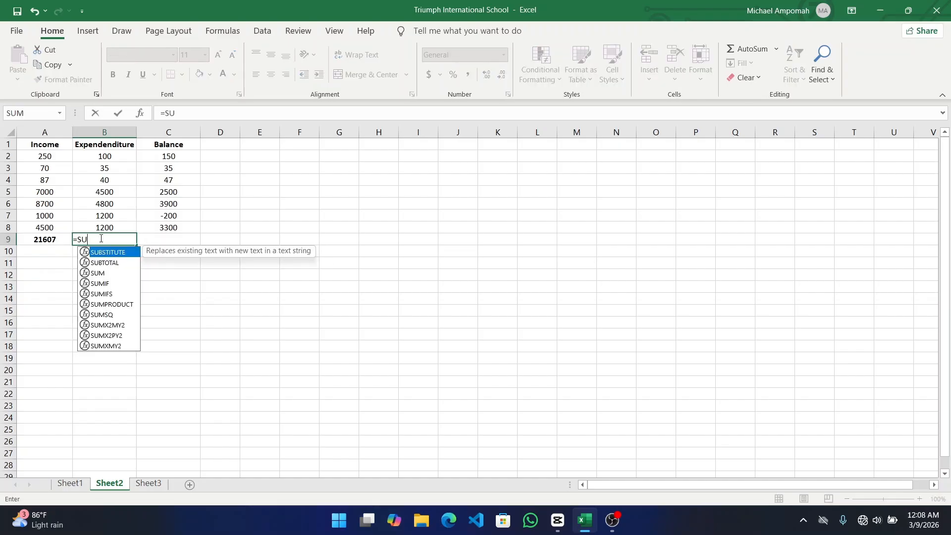
text(M()
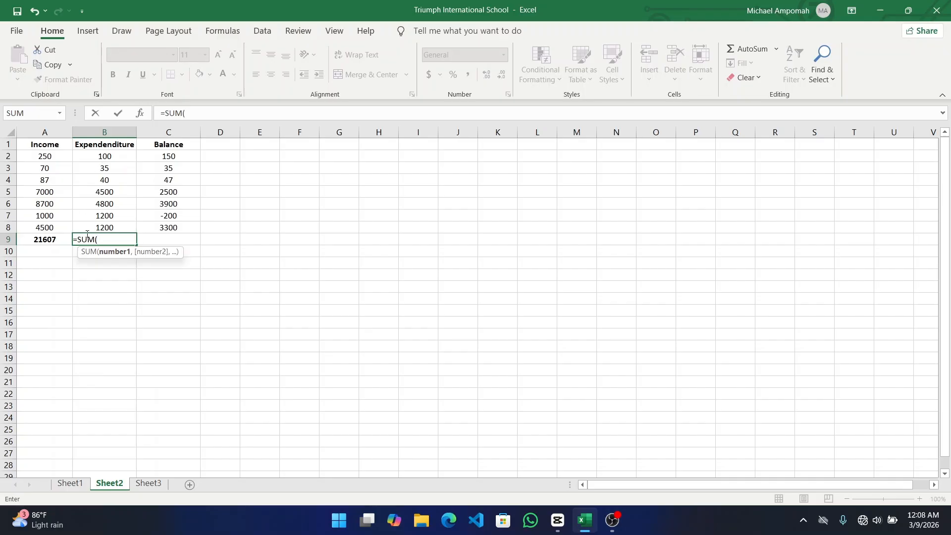
text(B2)
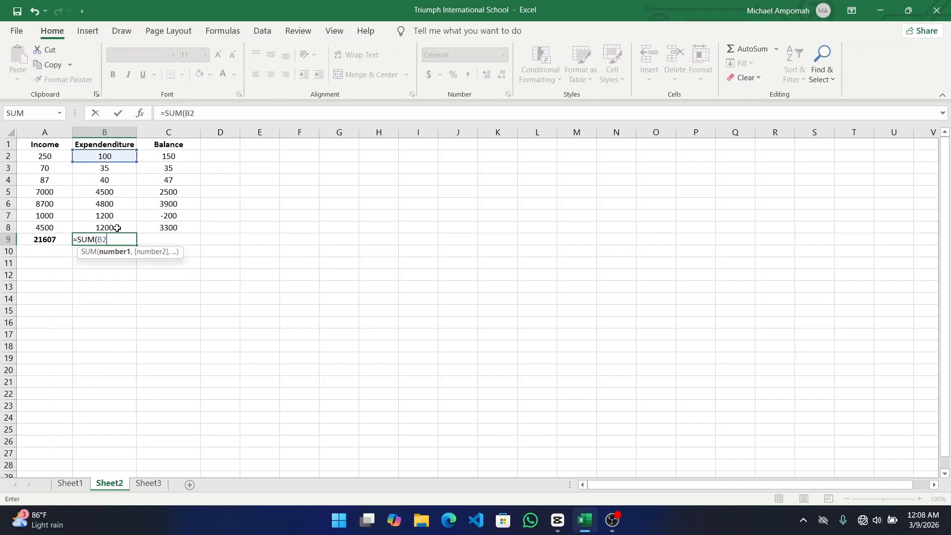
text(:B8)
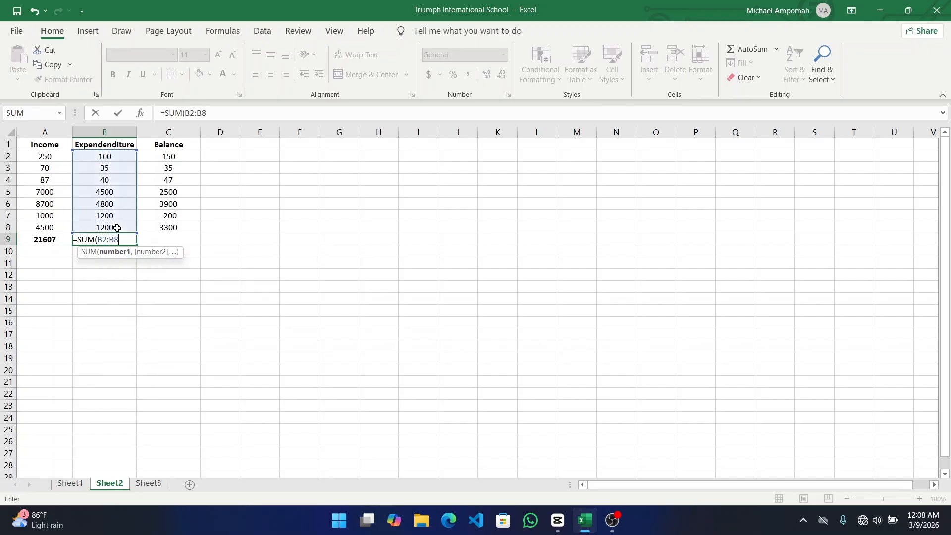
text())
key(Return)
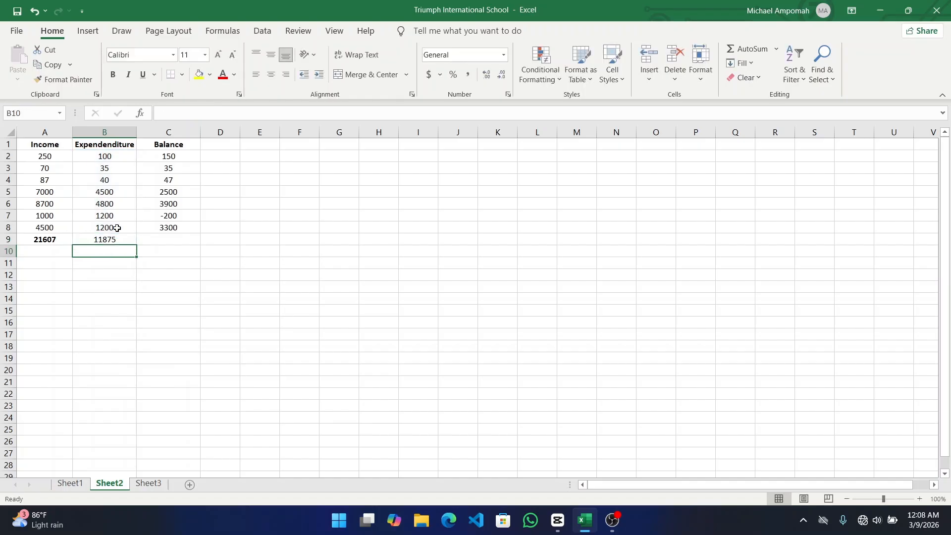
click(152, 241)
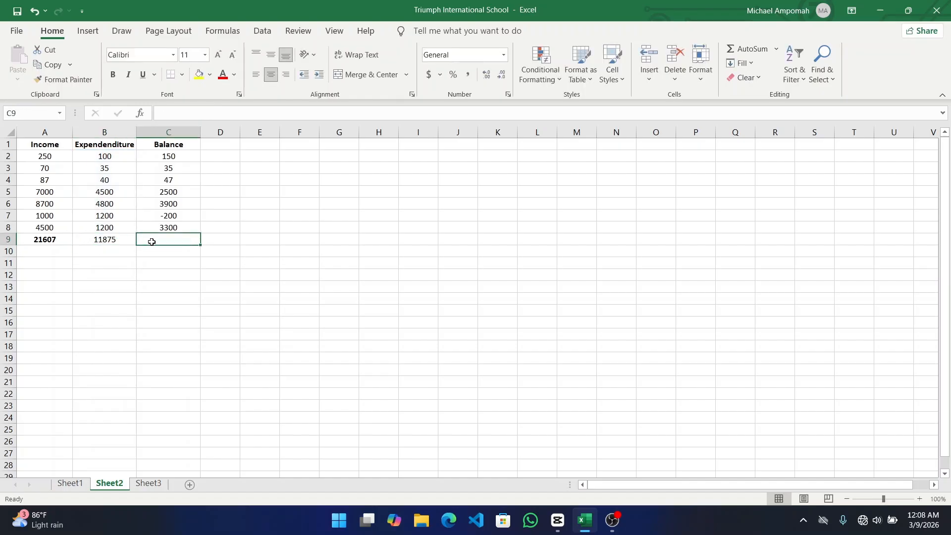
text(=)
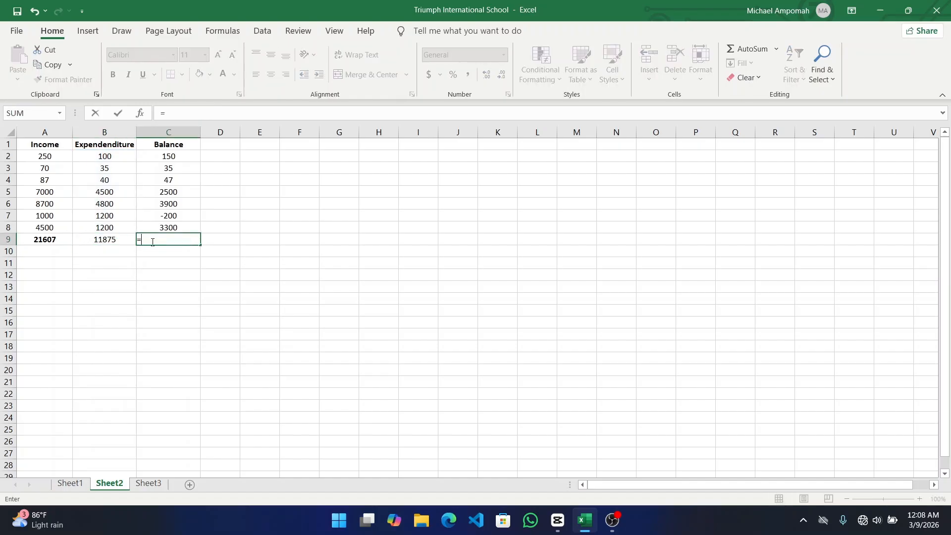
text(SUM)
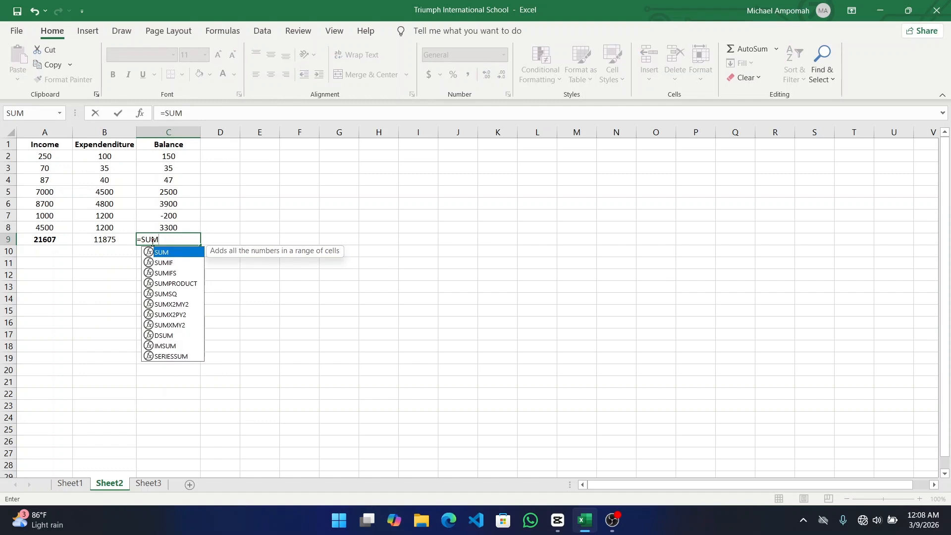
text(()
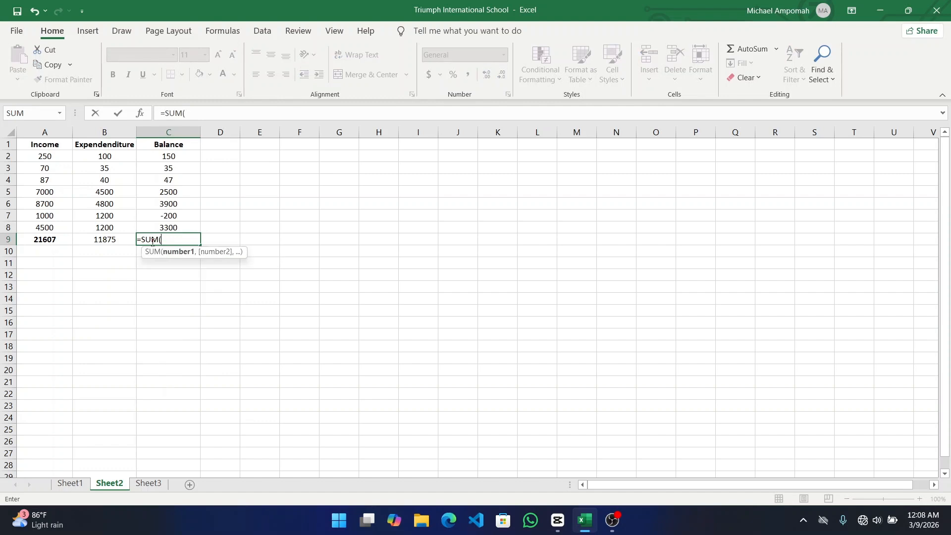
text(C)
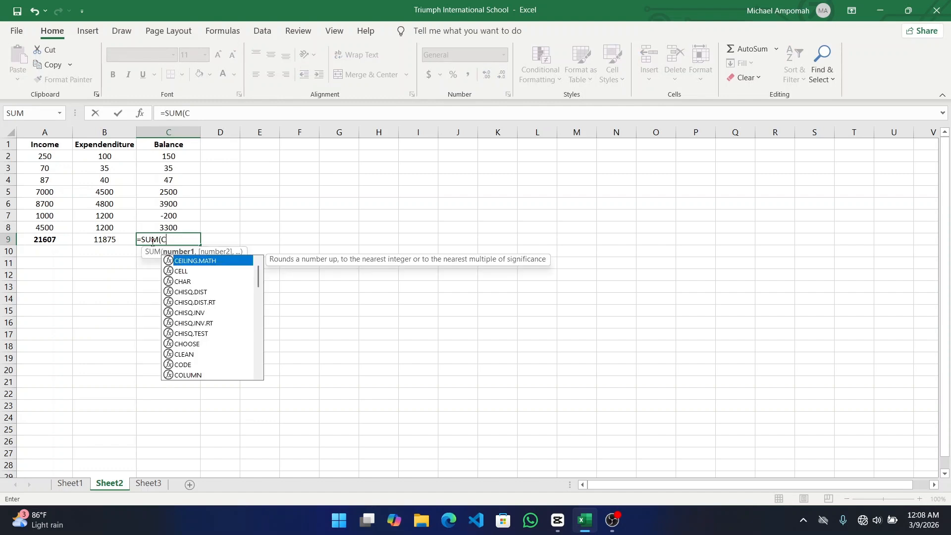
text(2:C)
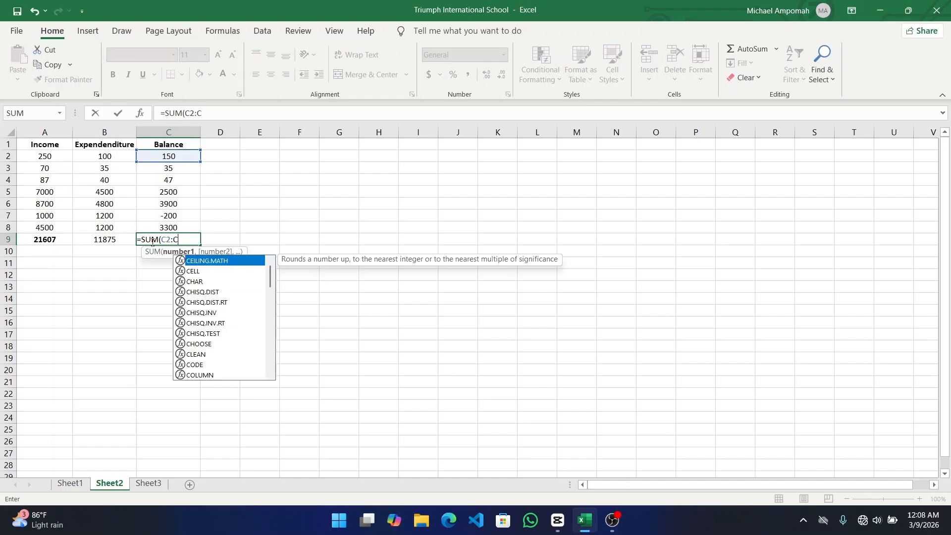
text(8)
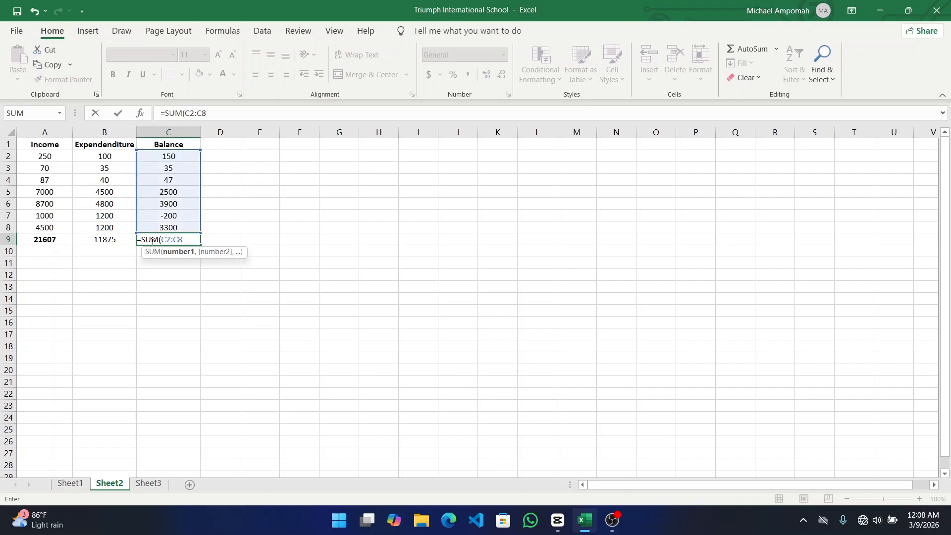
text())
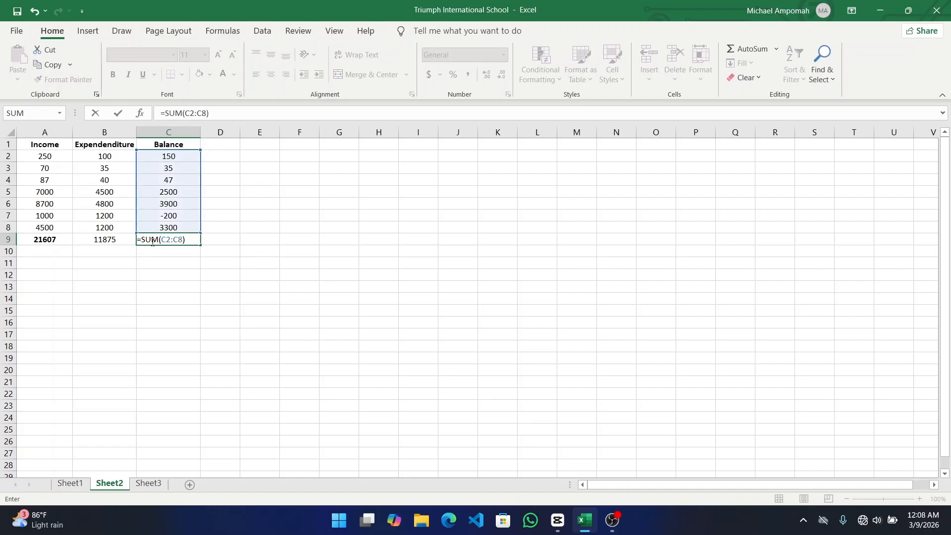
key(Return)
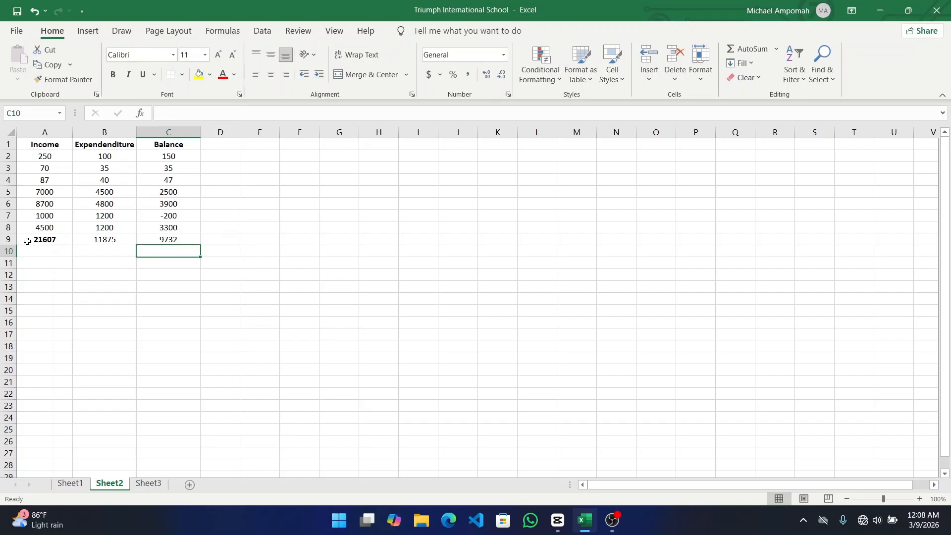
- Bold the whole totals row 9 with Ctrl+B
click(8, 239)
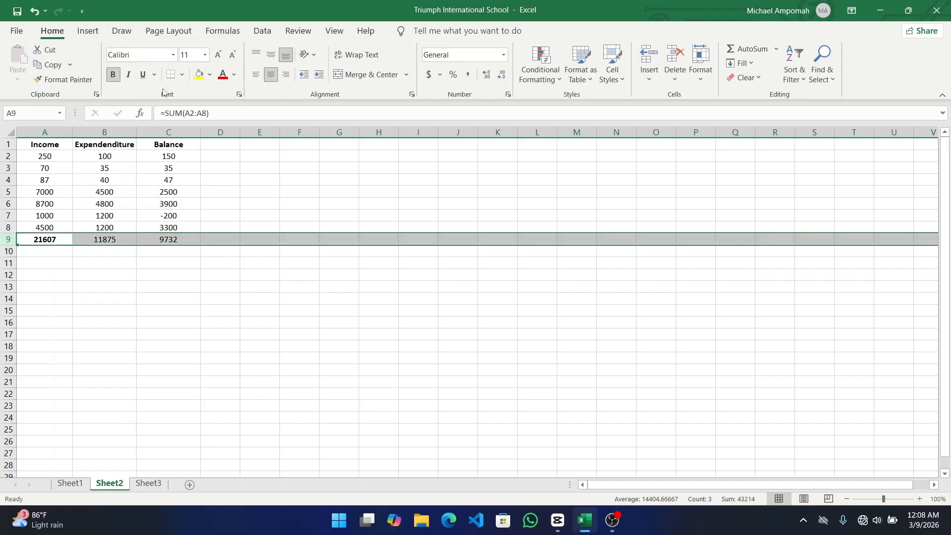
key(ctrl+b)
key(ctrl+b)
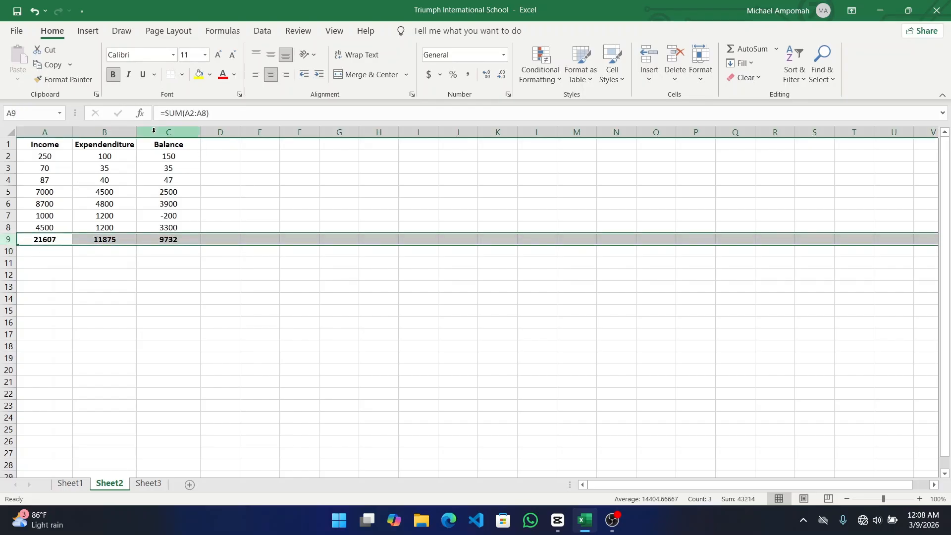
click(157, 291)
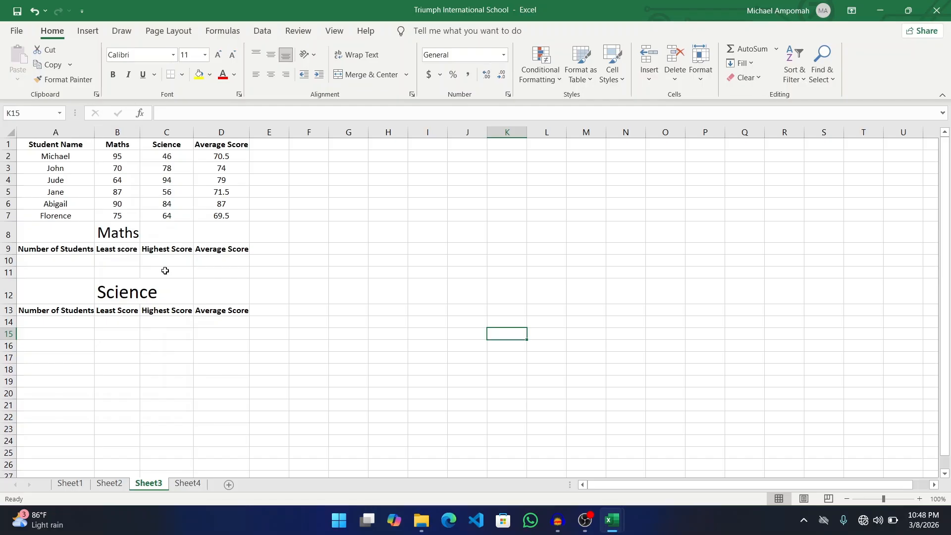
- Merge and centre the Maths heading across A8:D8
click(73, 235)
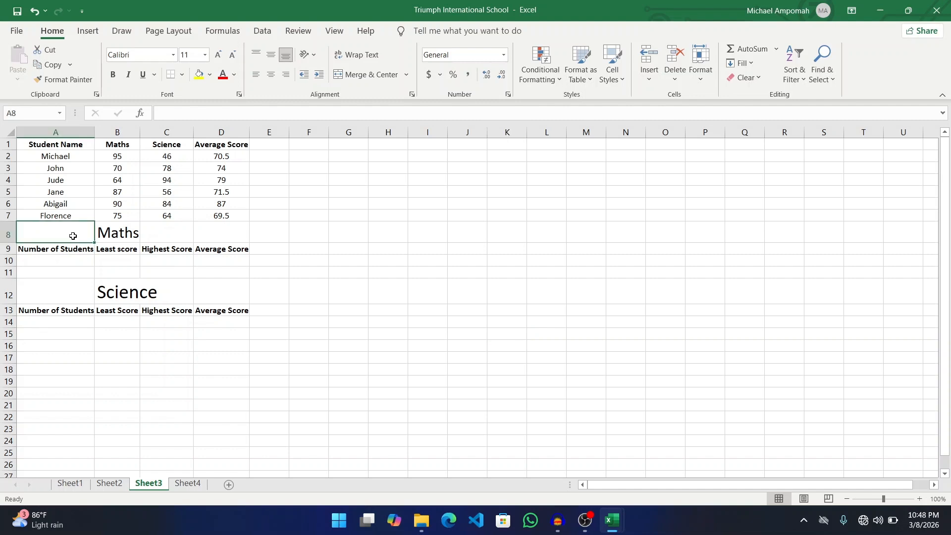
key(shift+Right)
key(shift+Right)
key(shift+Right)
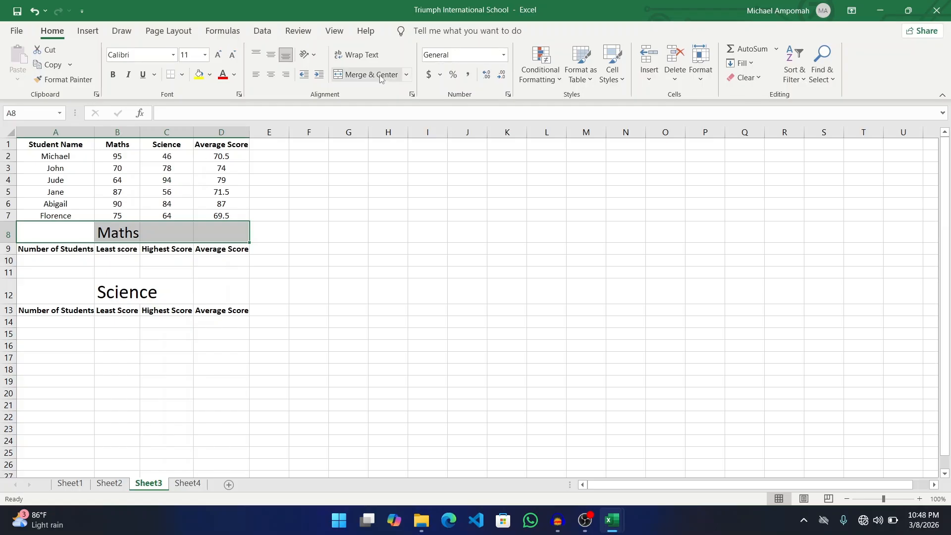
click(406, 75)
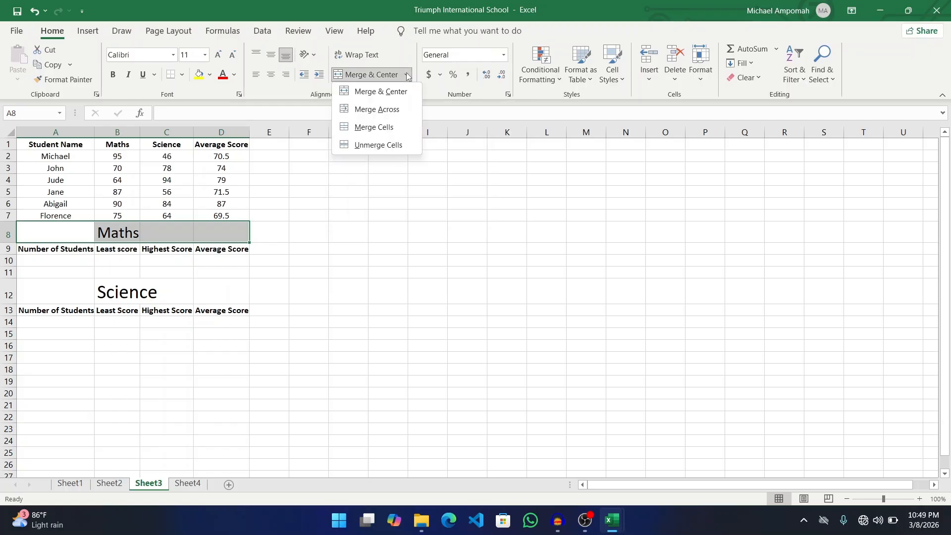
click(392, 101)
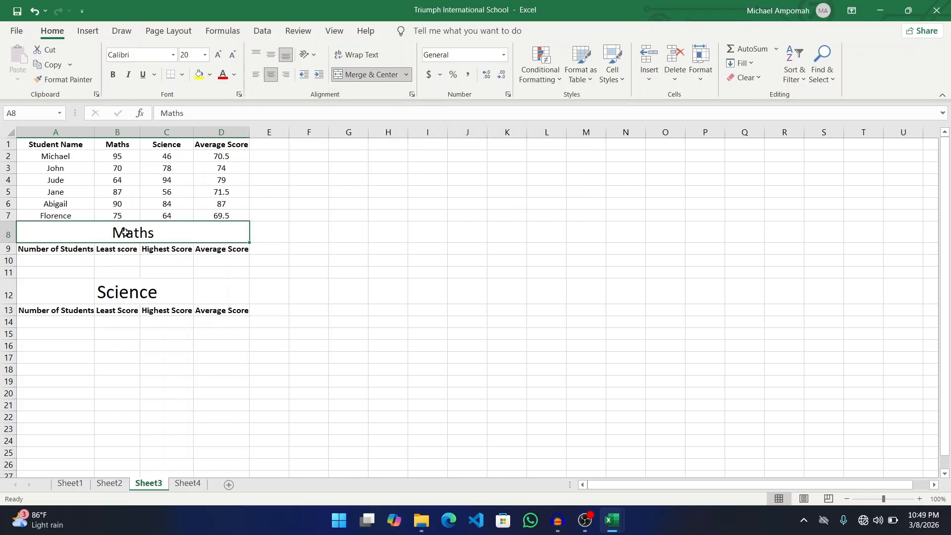
- Merge and centre the Science heading across A12:D12
click(76, 293)
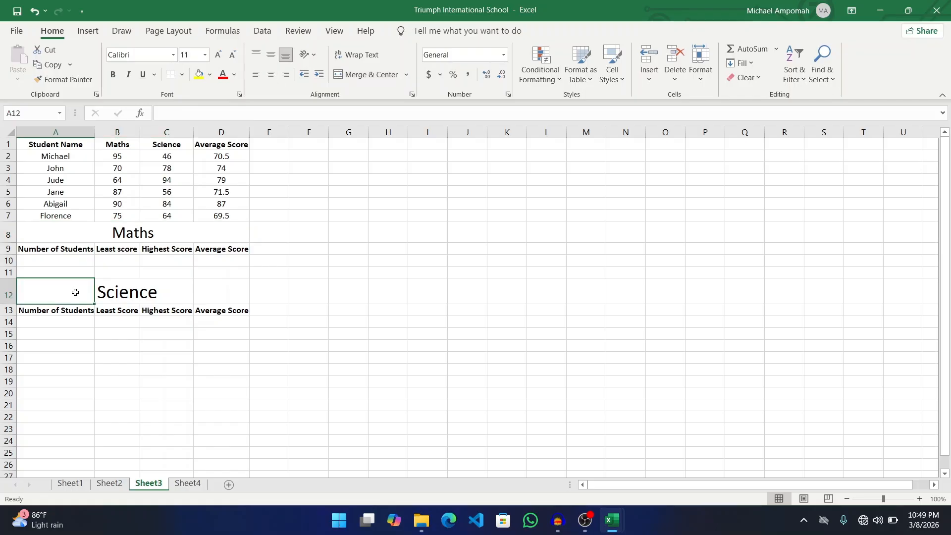
key(shift+Right)
key(shift+Right)
key(shift+Right)
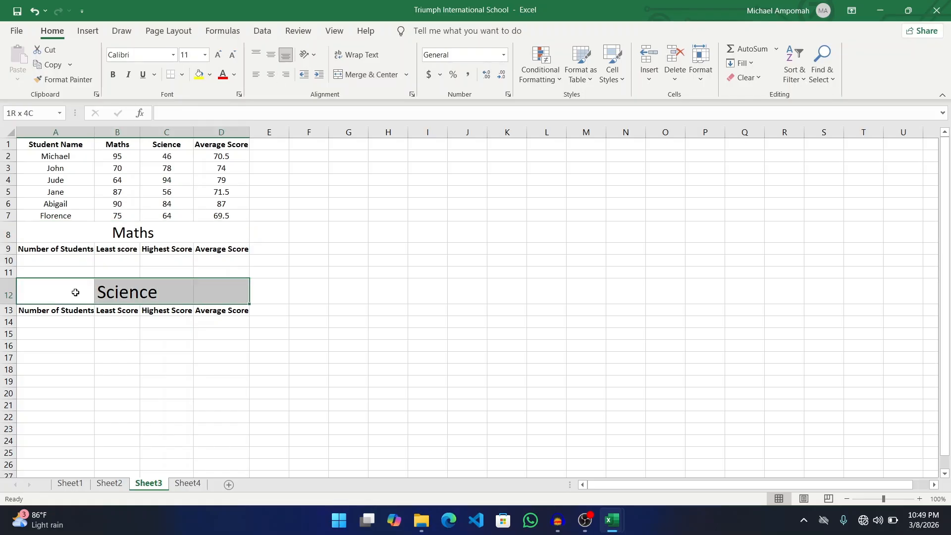
click(367, 75)
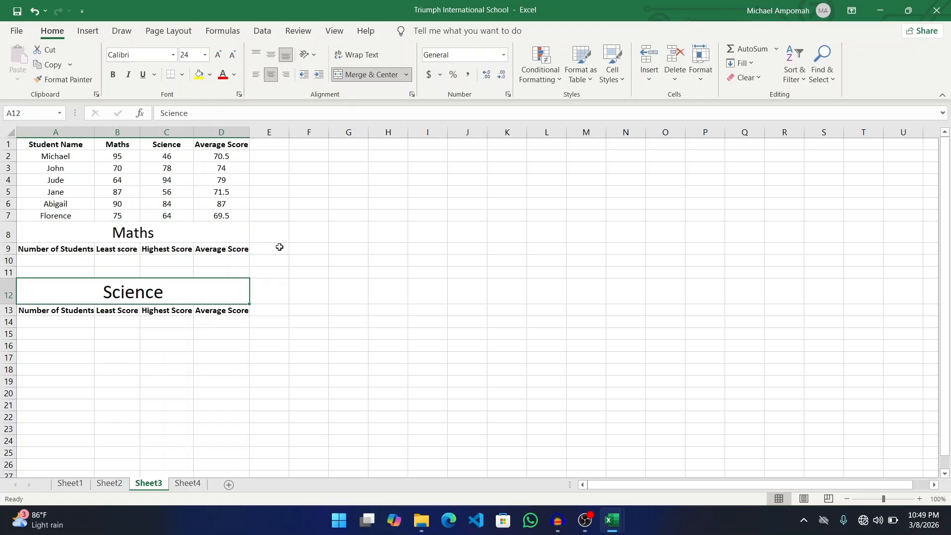
click(277, 229)
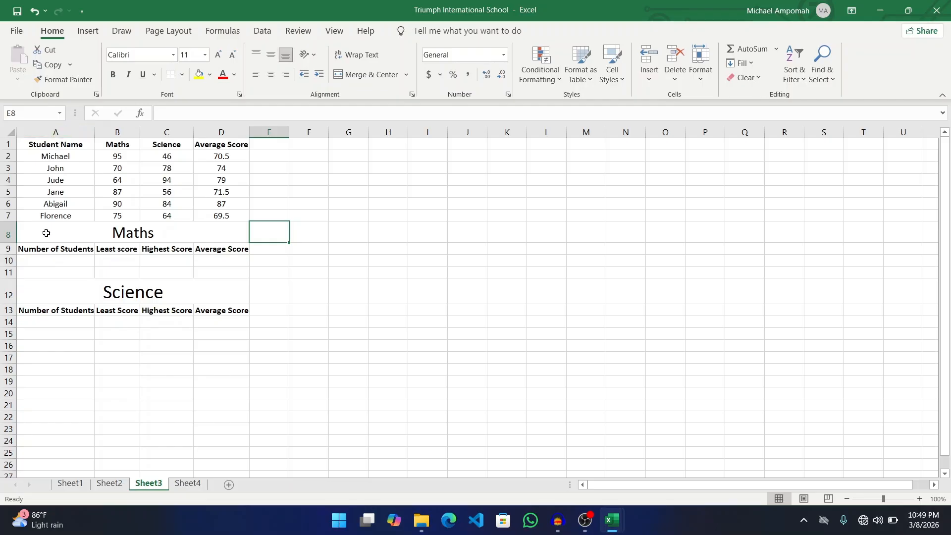
- Enter 7 in A10 and A14 as the Maths and Science student counts
click(57, 263)
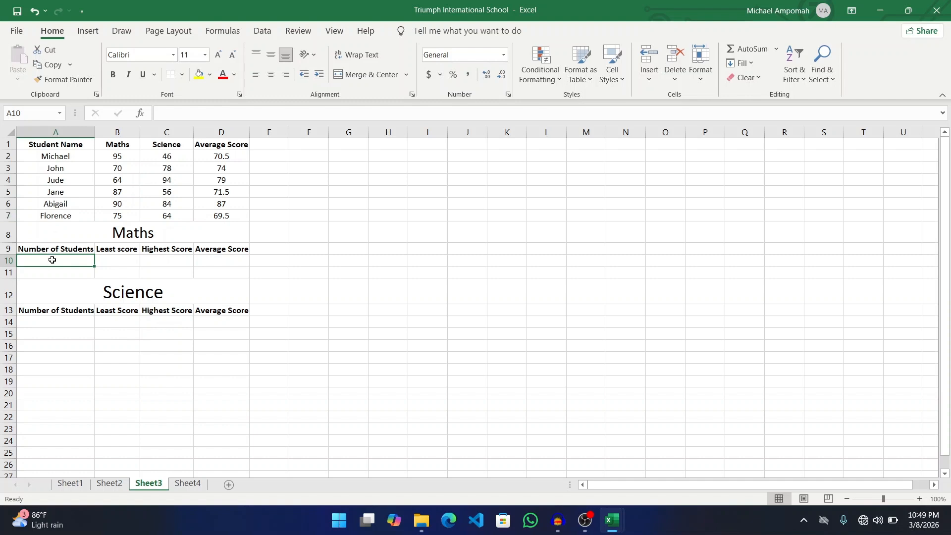
text(7)
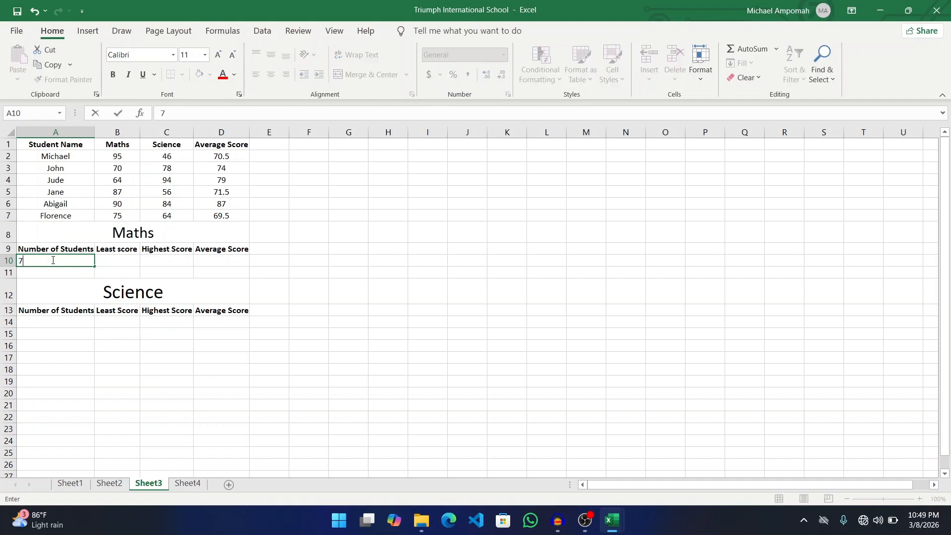
click(51, 326)
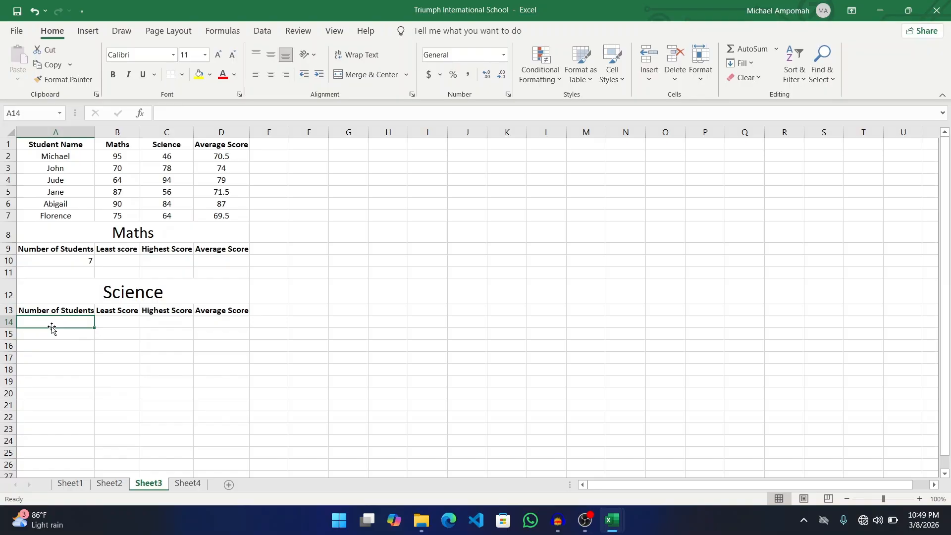
text(7)
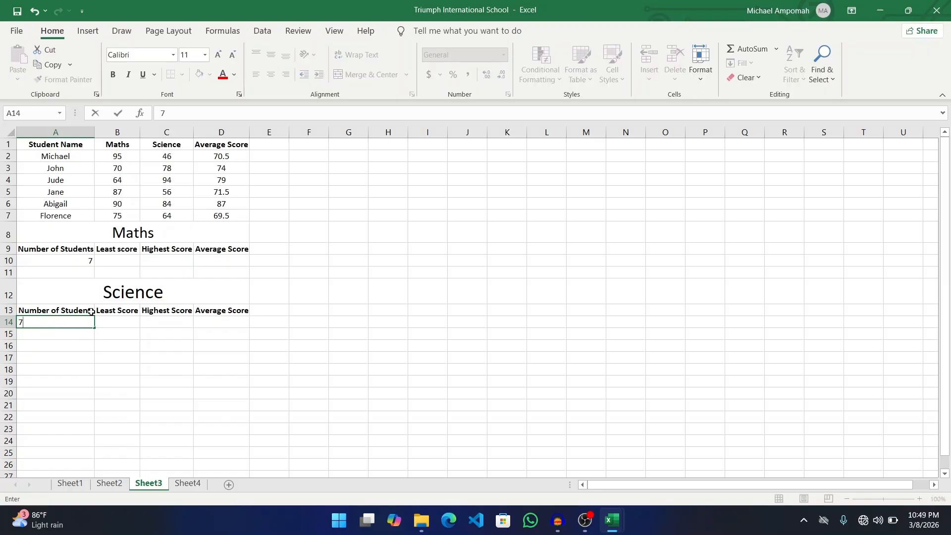
click(126, 260)
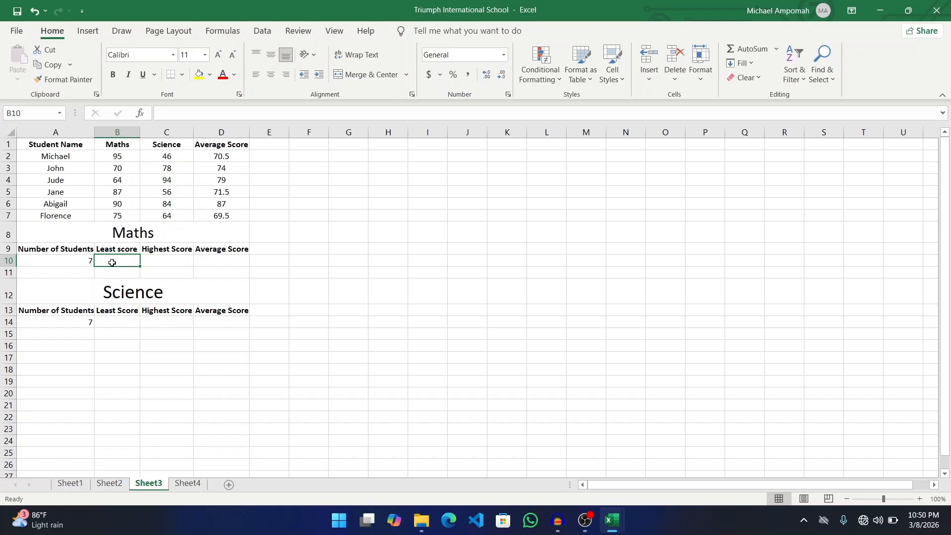
- Try a MIN formula in B10, ending with =MIN(12,24) after an empty-argument error
text(=)
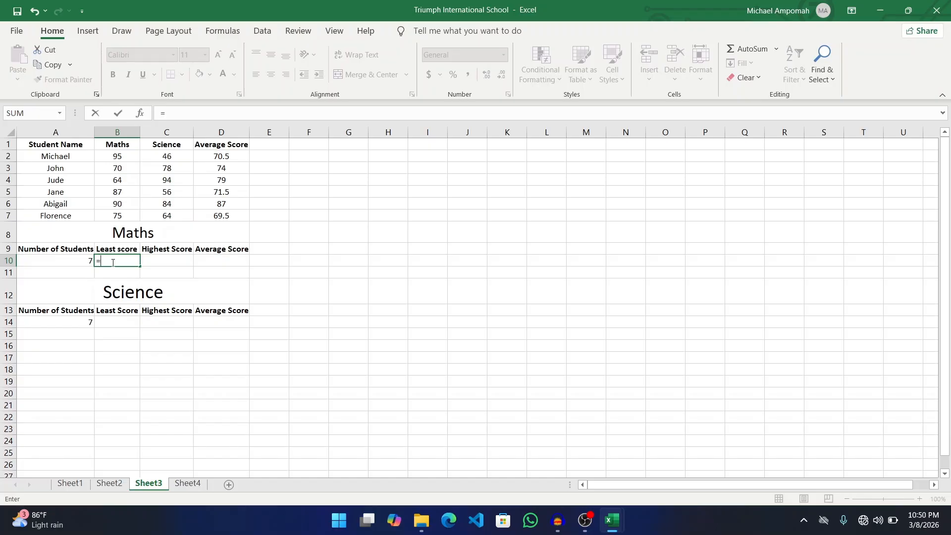
text(MIN)
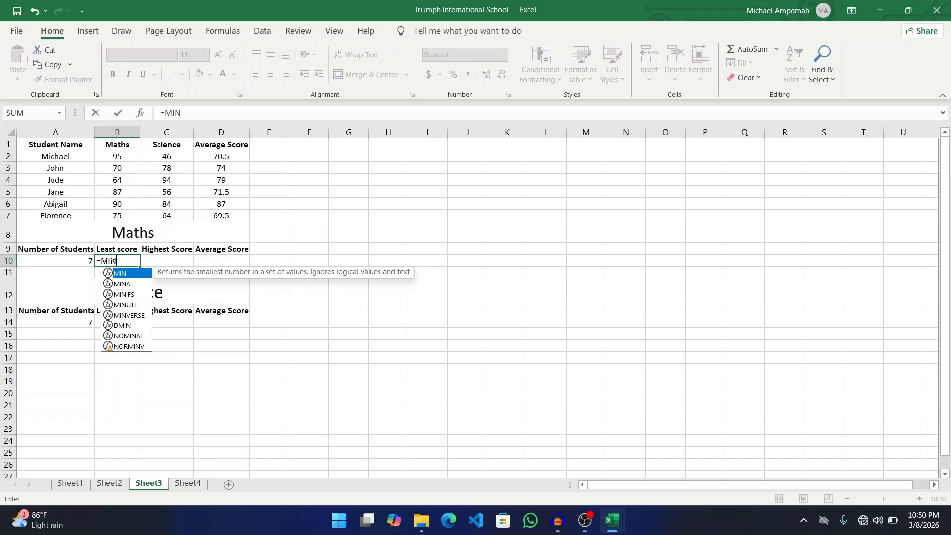
text(()
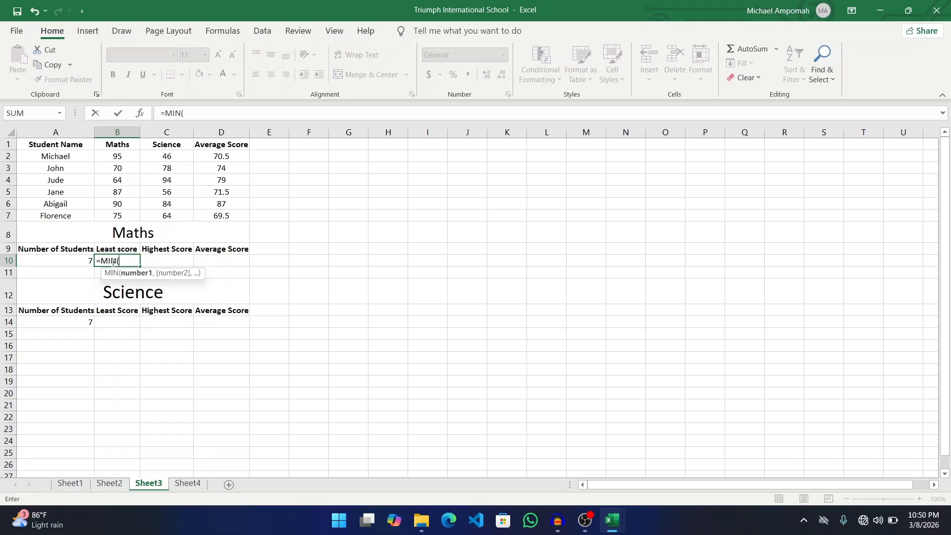
text())
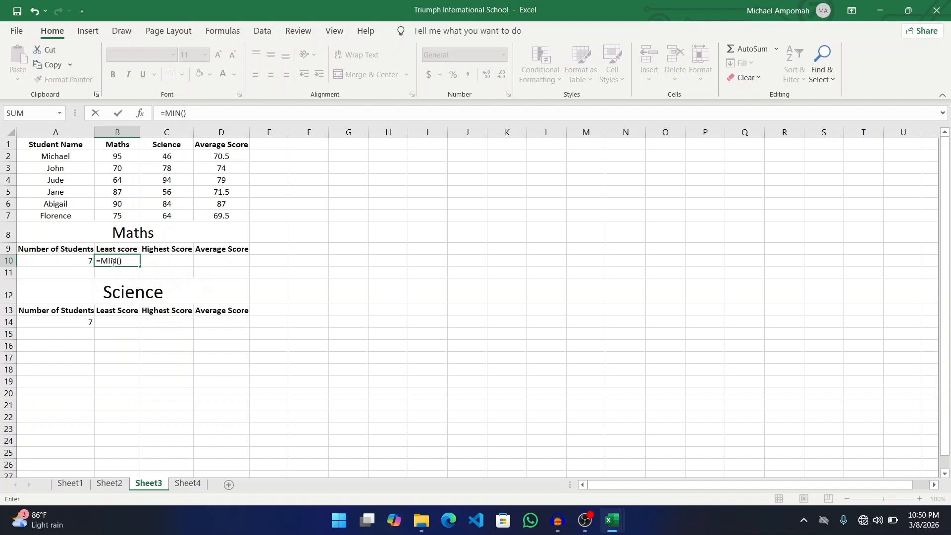
key(Return)
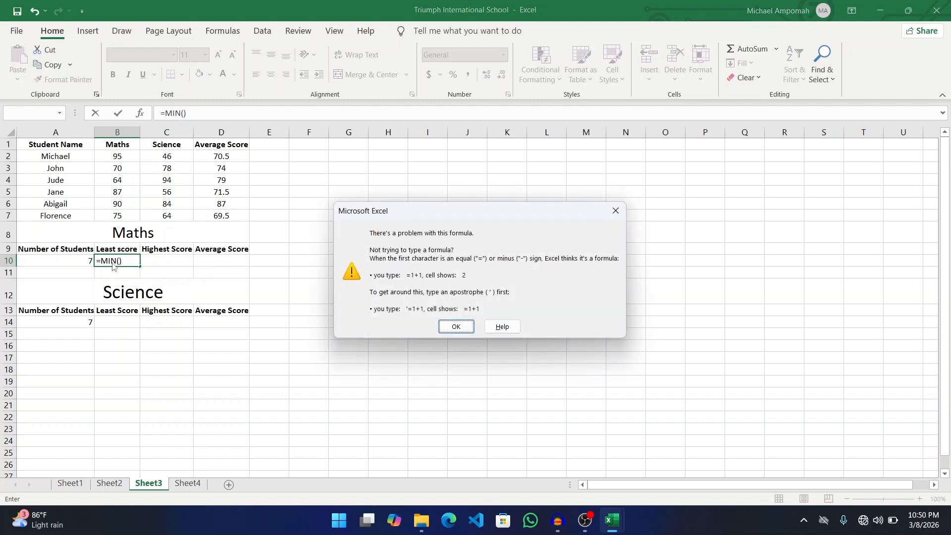
click(616, 210)
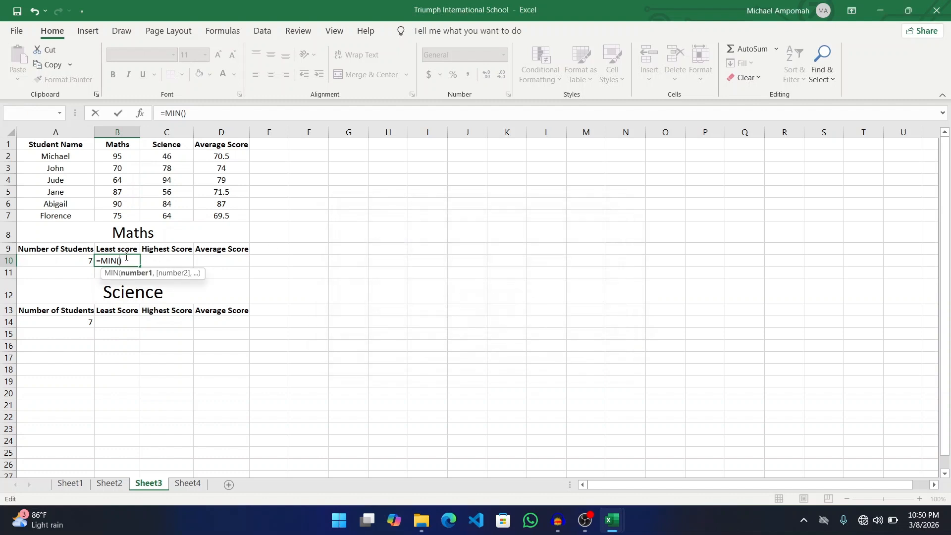
text(12)
text(,)
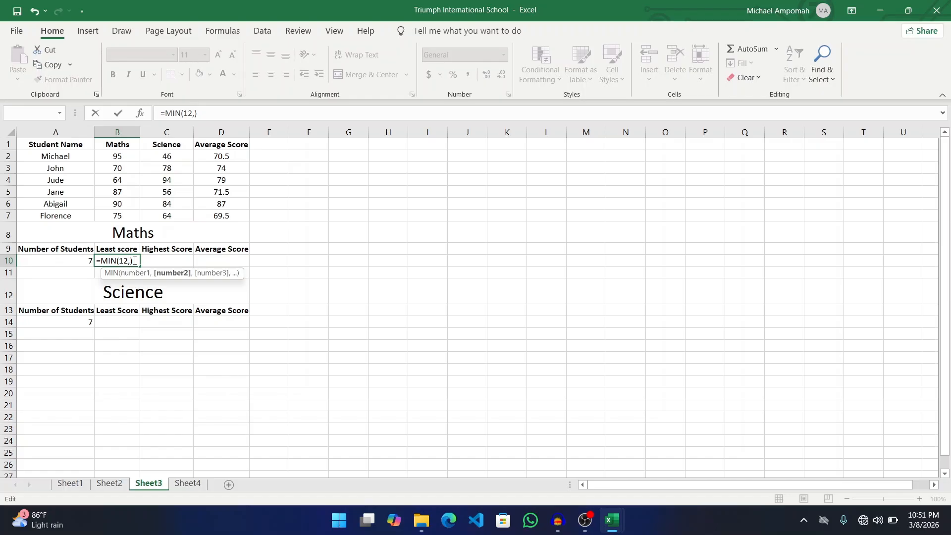
text(24)
key(Return)
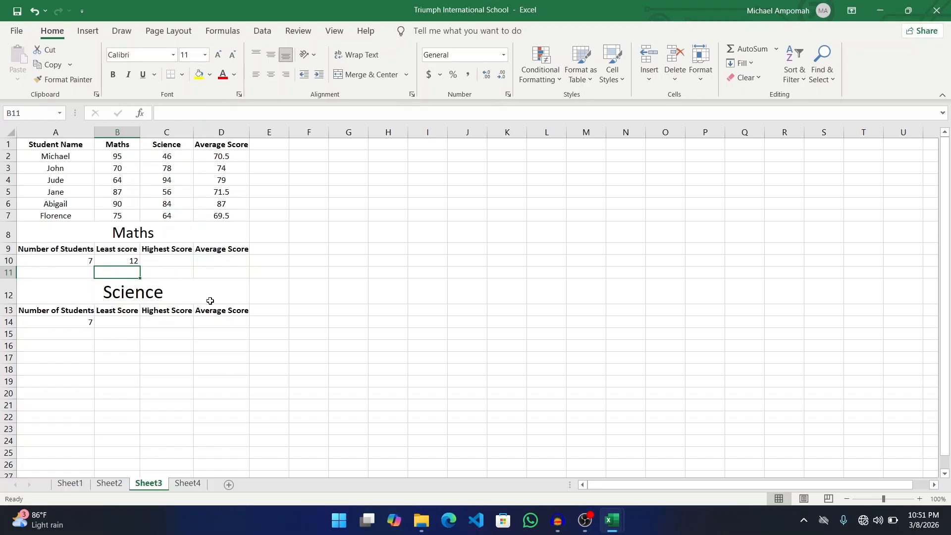
- Clear B10 and begin a new =MIN( formula
click(126, 263)
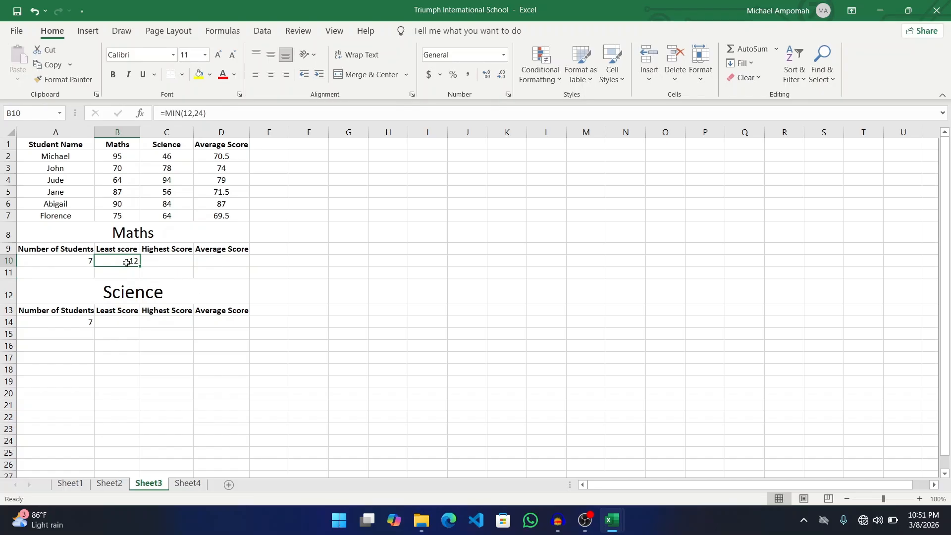
key(Delete)
text(=)
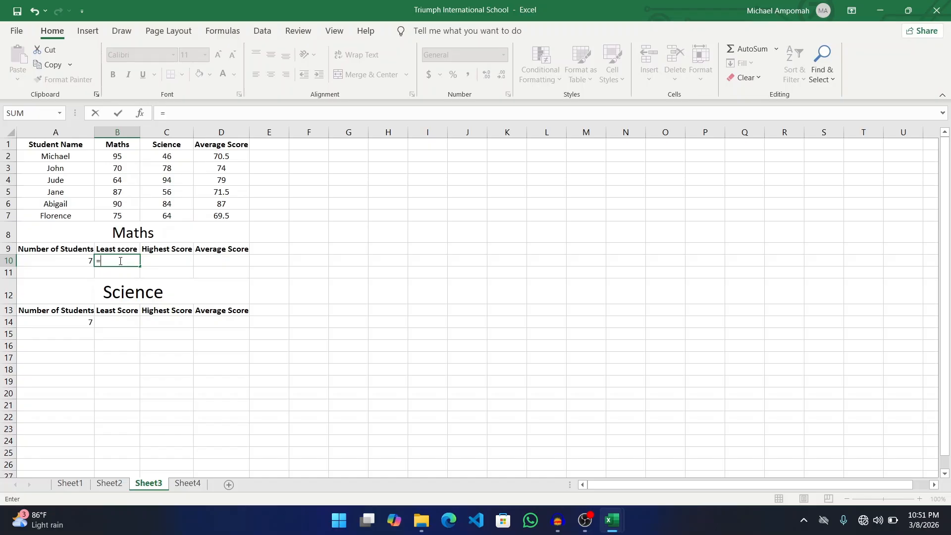
text(MIN()
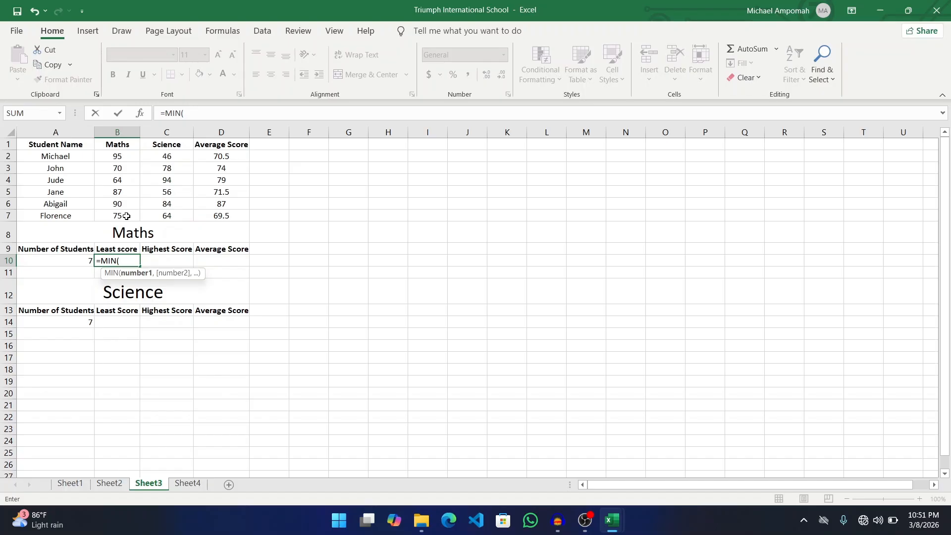
- Complete =MIN(B2,B3,B4,B5,B6,B7) in B10 so the Maths least score shows 64
text(B2)
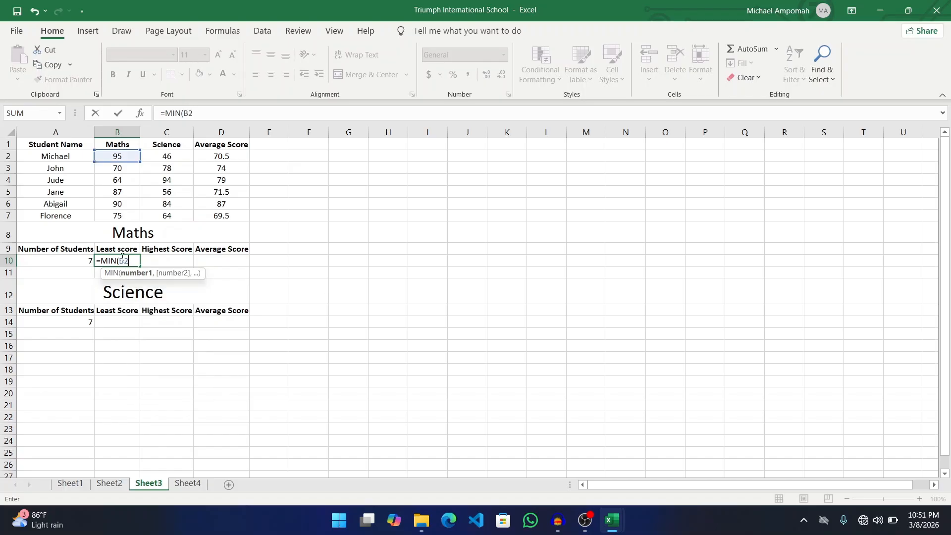
text(,B3)
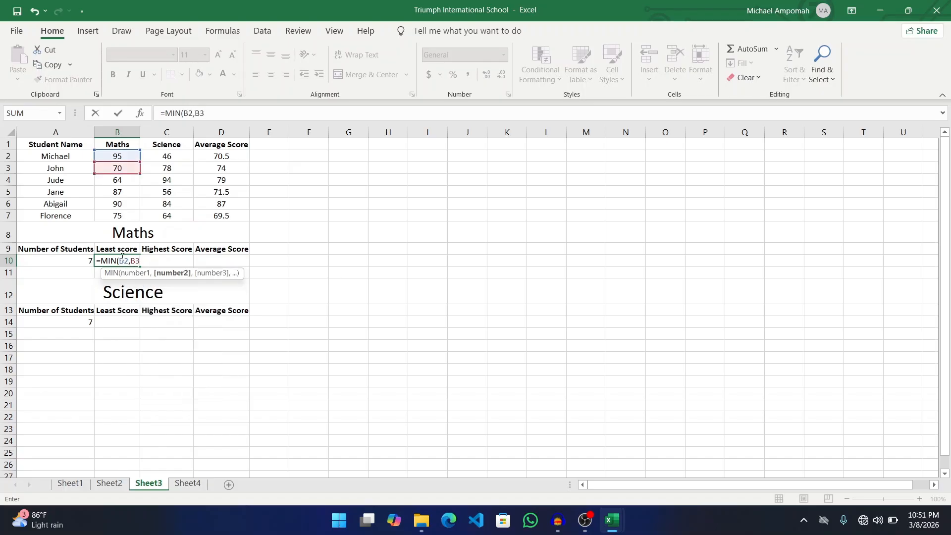
text(,B4)
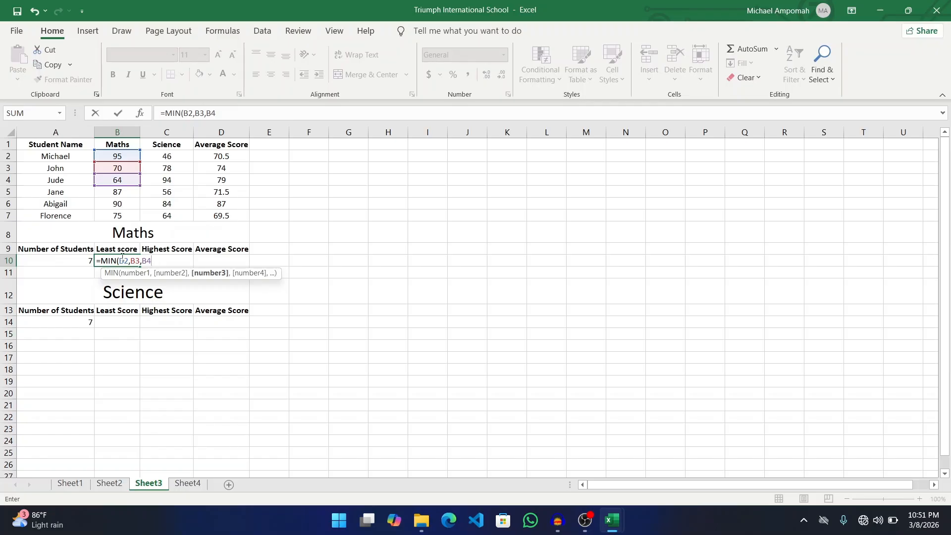
text(,B5,)
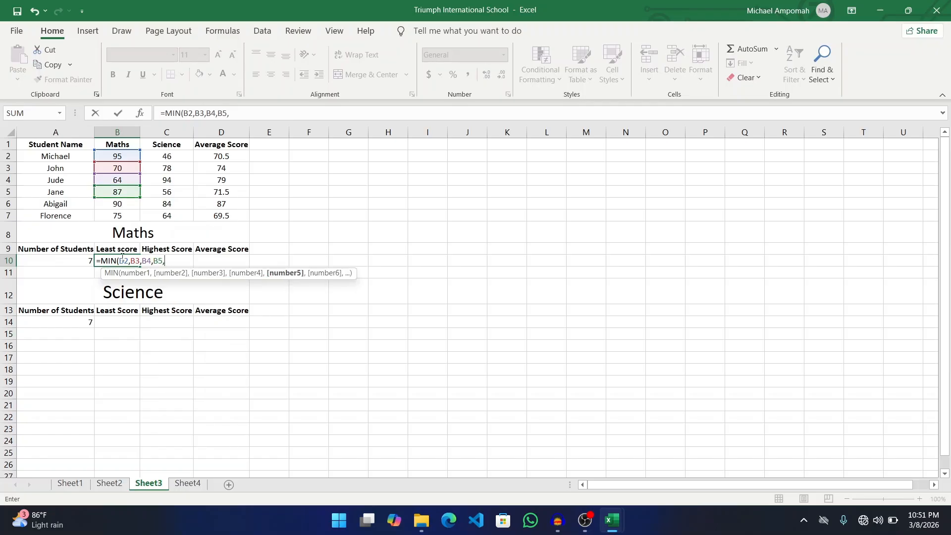
text(B6,)
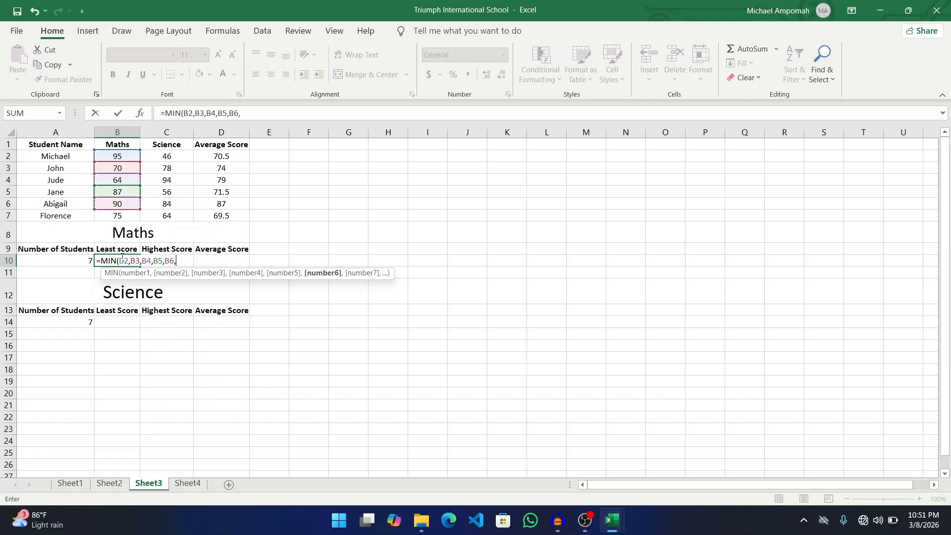
text(B7)
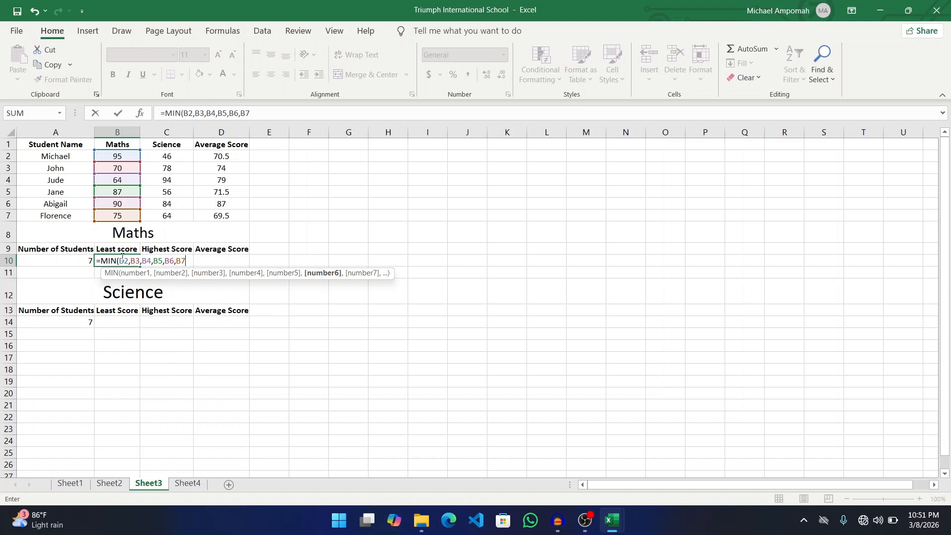
text())
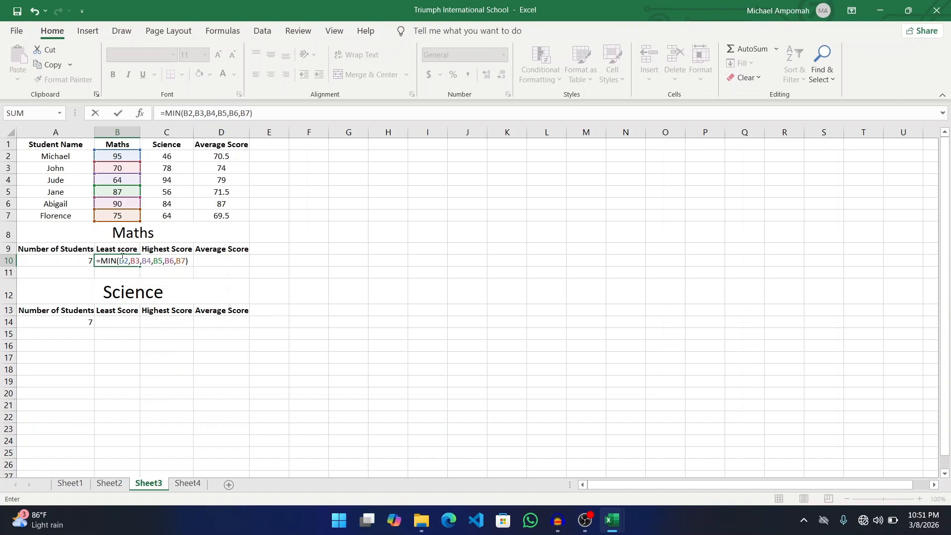
key(Return)
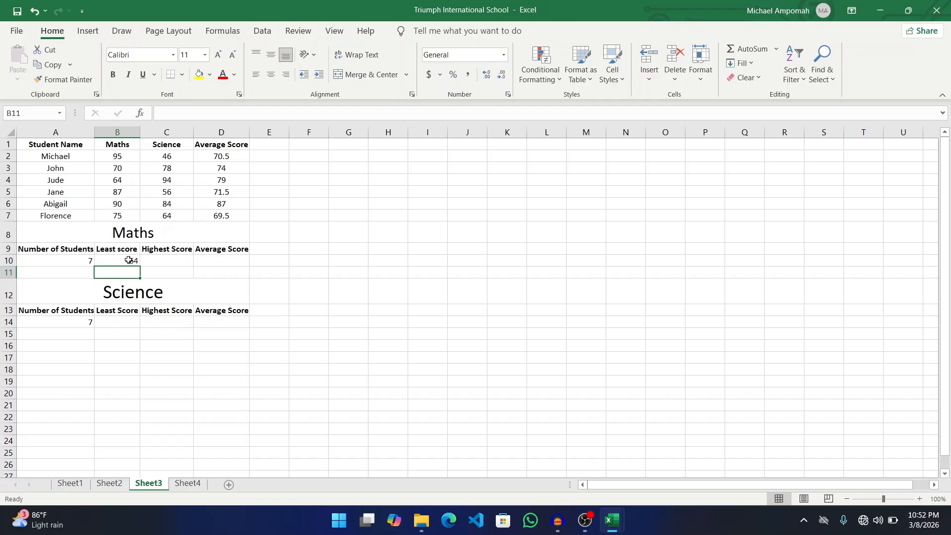
- Replace B10's cell-by-cell formula with the range formula =MIN(B2:B7), still returning 64
click(128, 260)
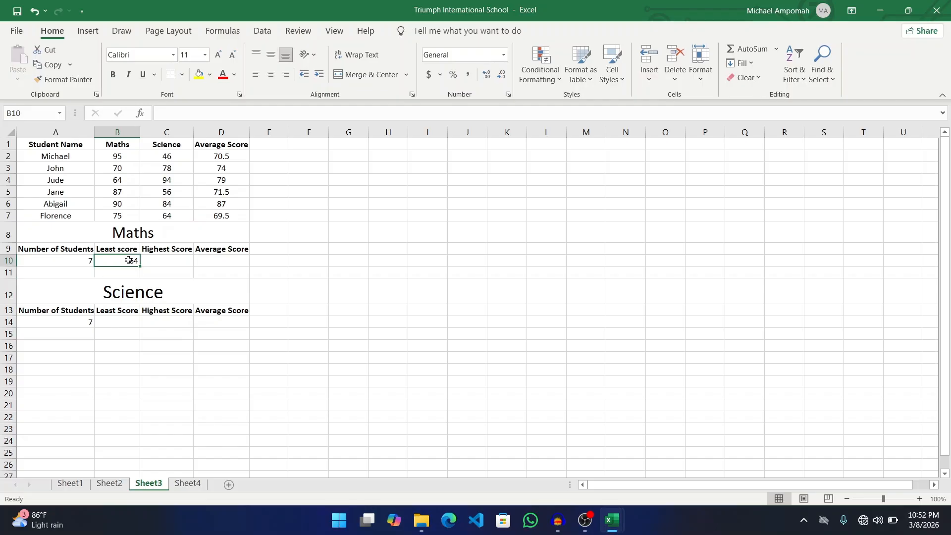
key(Delete)
text(=)
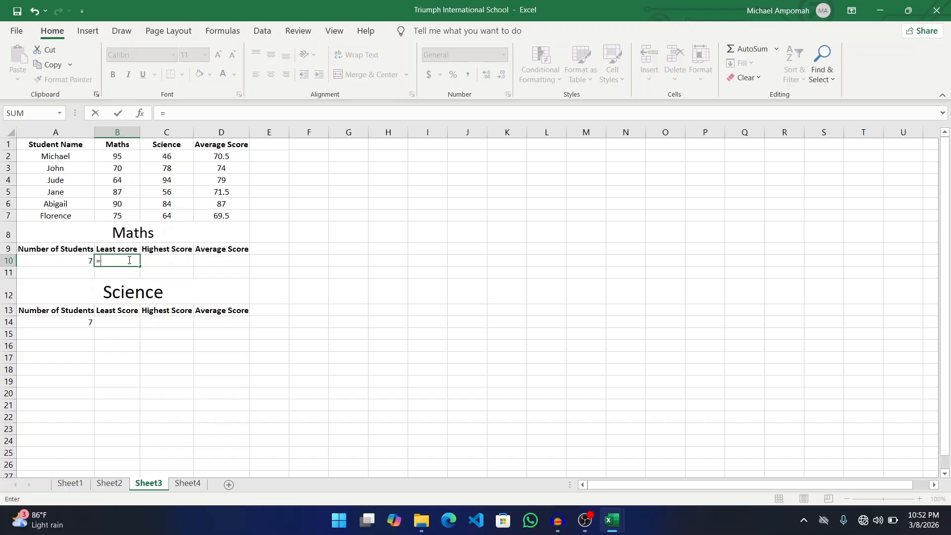
text(MIN)
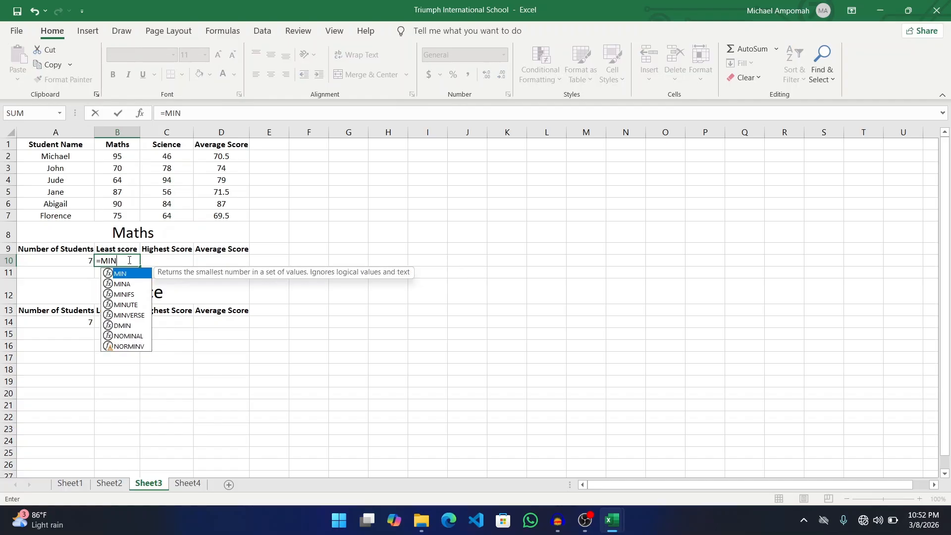
text(()
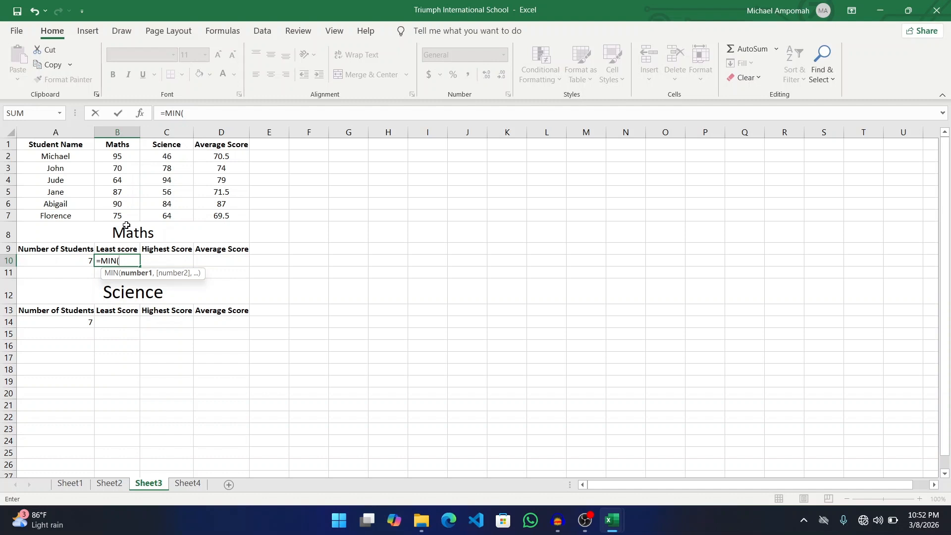
text(B2)
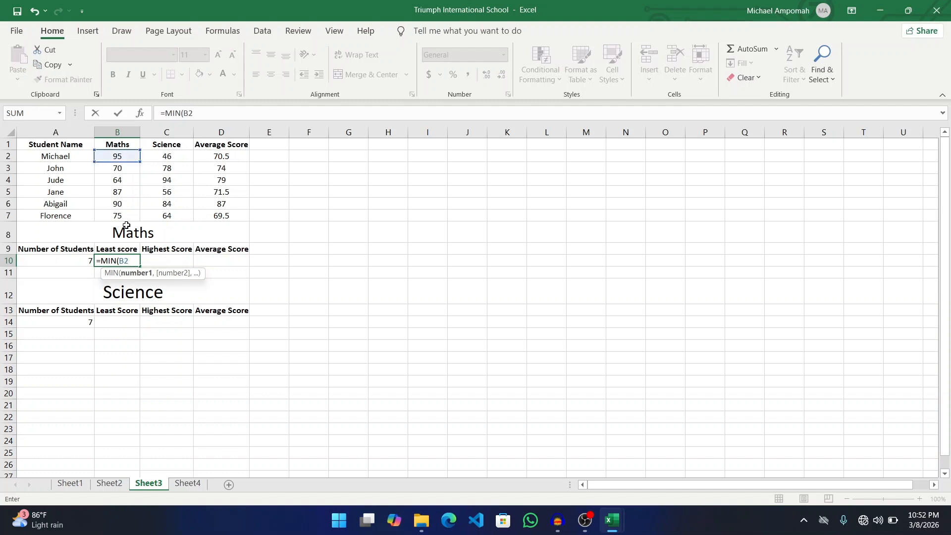
text(:B7))
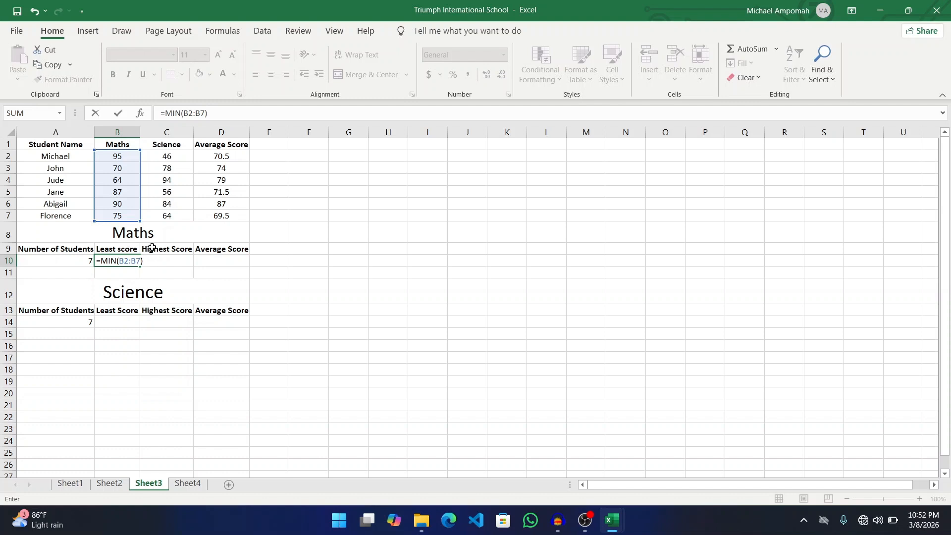
key(Left)
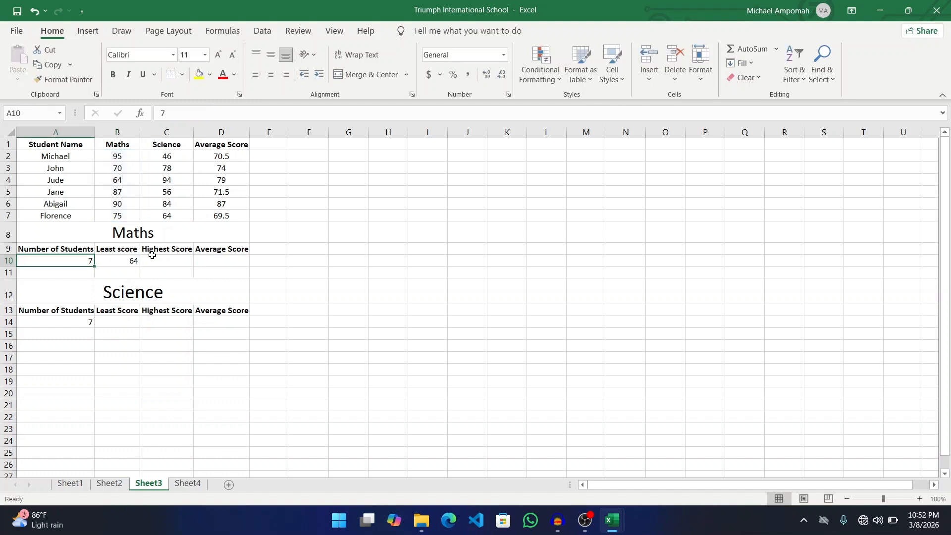
- Extend B10's MIN range to B2:B200 and dismiss the resulting circular-reference warning
click(118, 264)
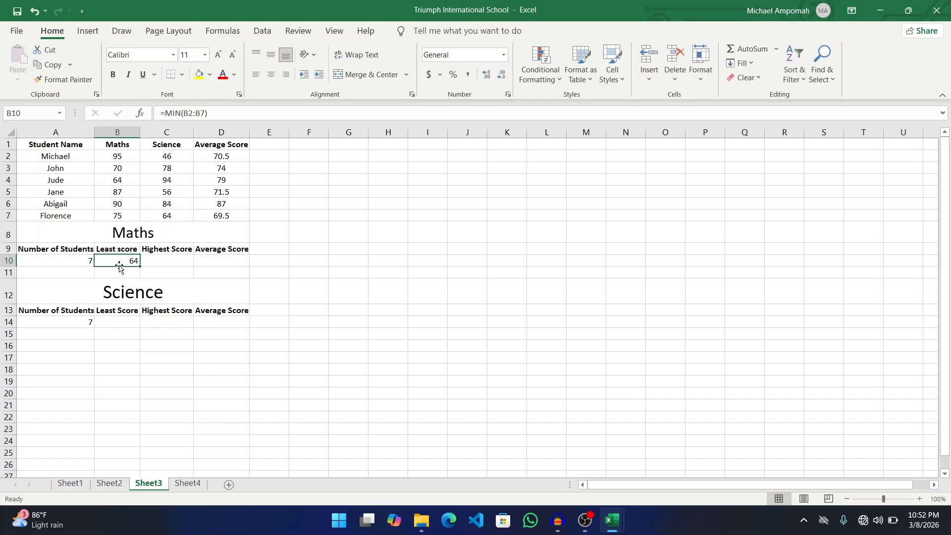
double_click(127, 261)
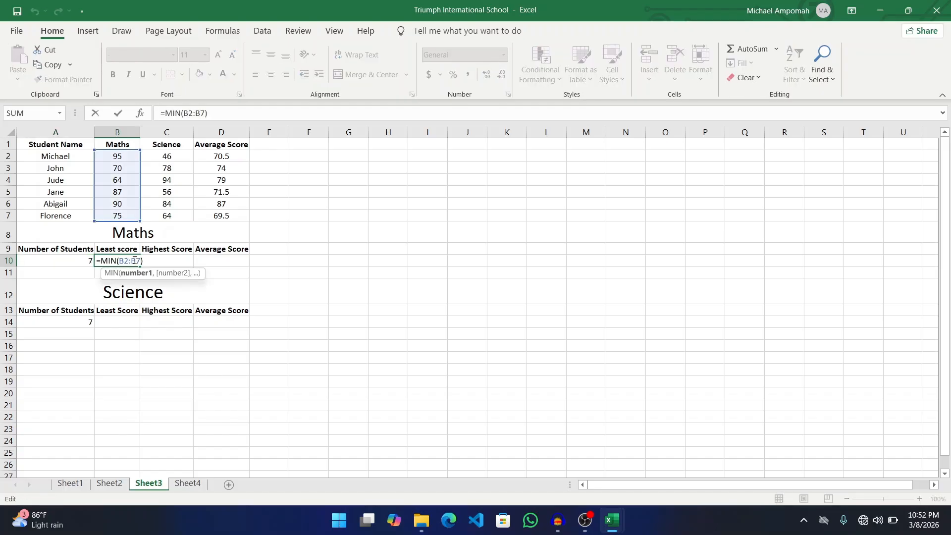
click(134, 260)
key(Delete)
text(200)
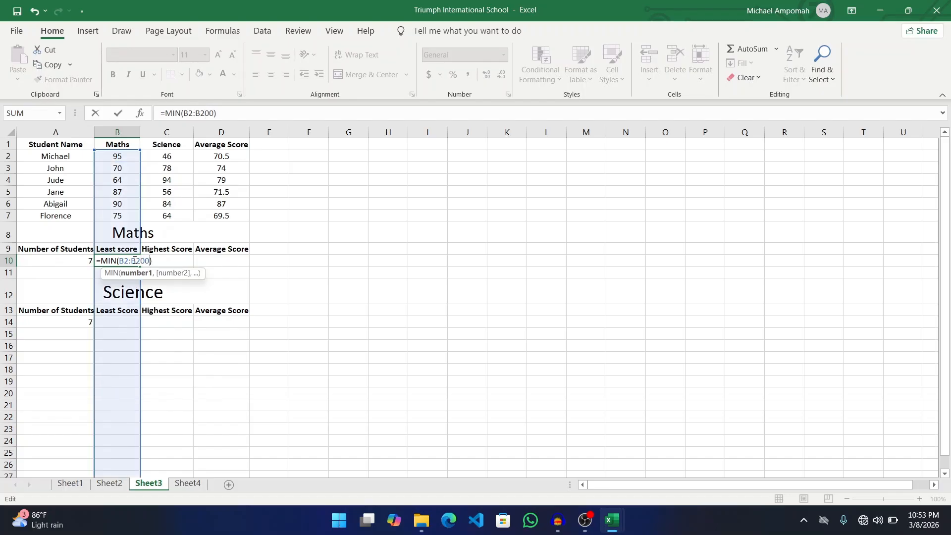
key(Return)
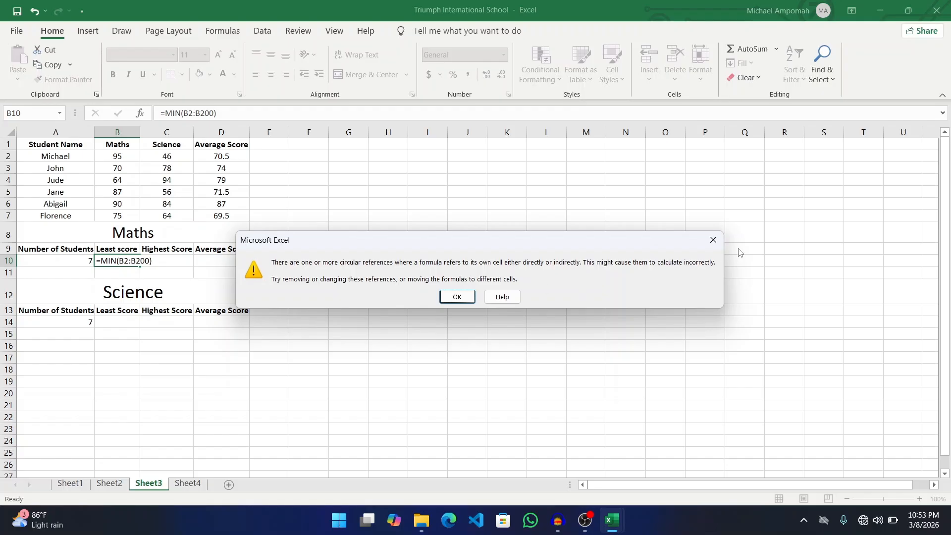
click(713, 240)
- Clear B10 and step through undo and redo, ending back at =MIN(B2:B200)
click(112, 260)
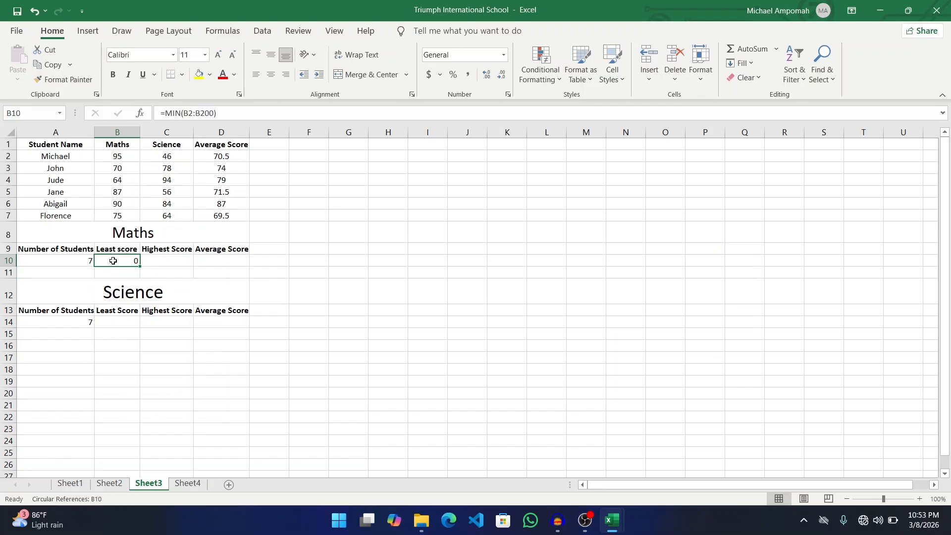
key(BackSpace)
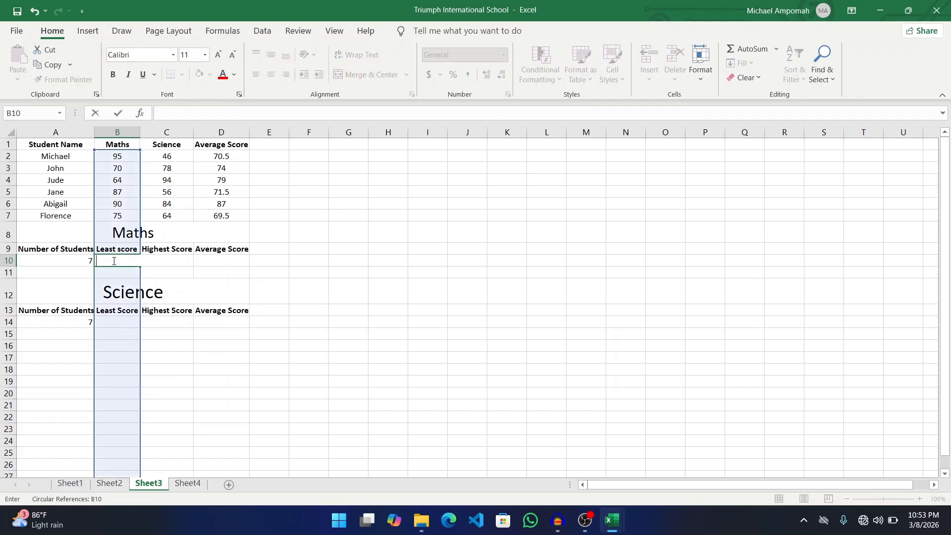
key(ctrl+z)
text(=)
key(Left)
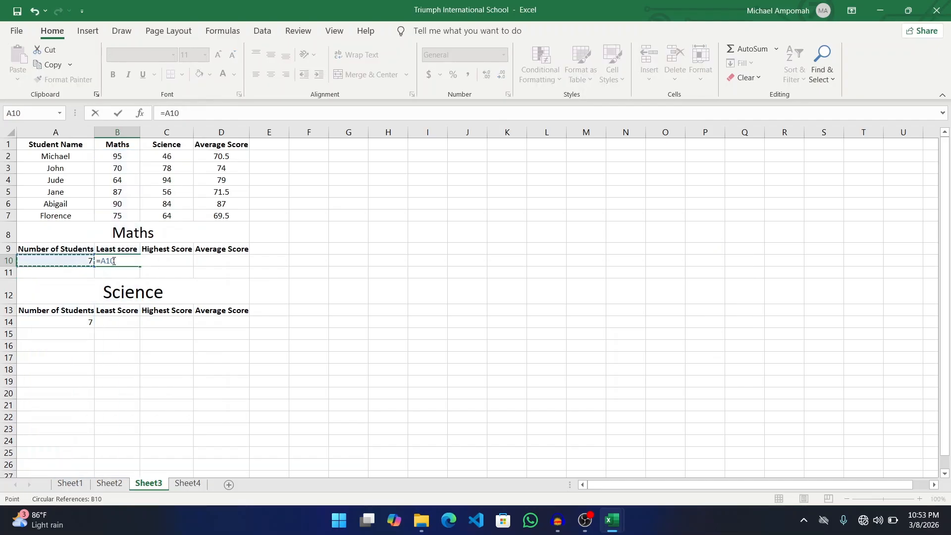
key(ctrl+z)
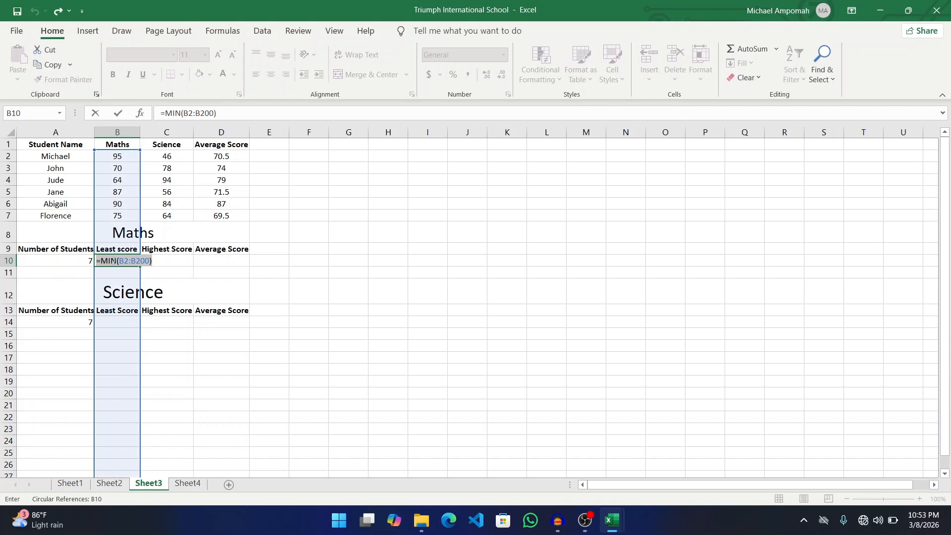
key(ctrl+y)
key(ctrl+z)
- Change B10's range back to B2:B7 so the least score shows 64
double_click(137, 261)
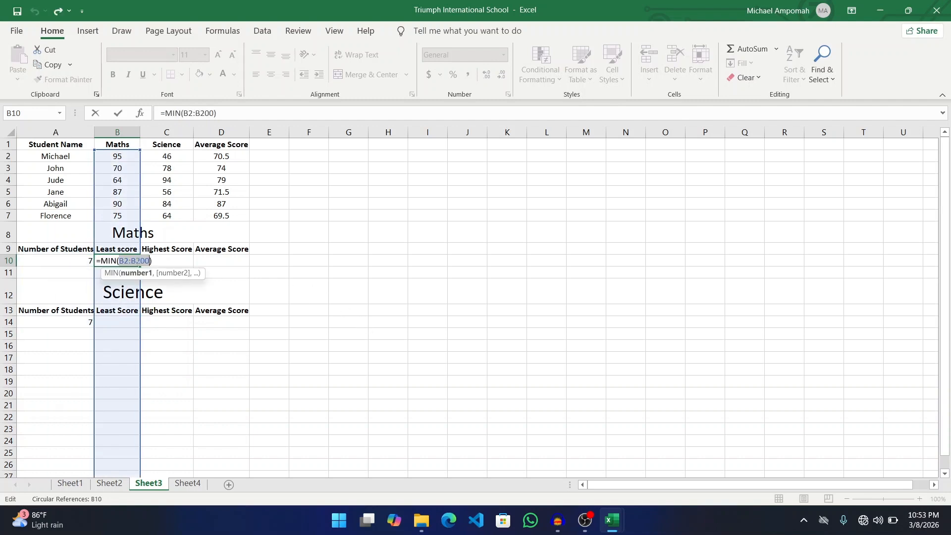
key(BackSpace)
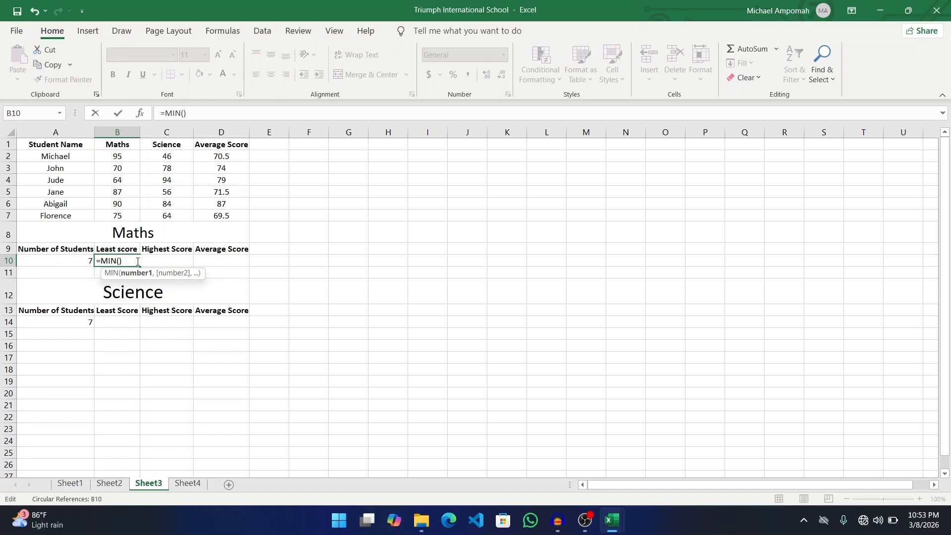
text(B2)
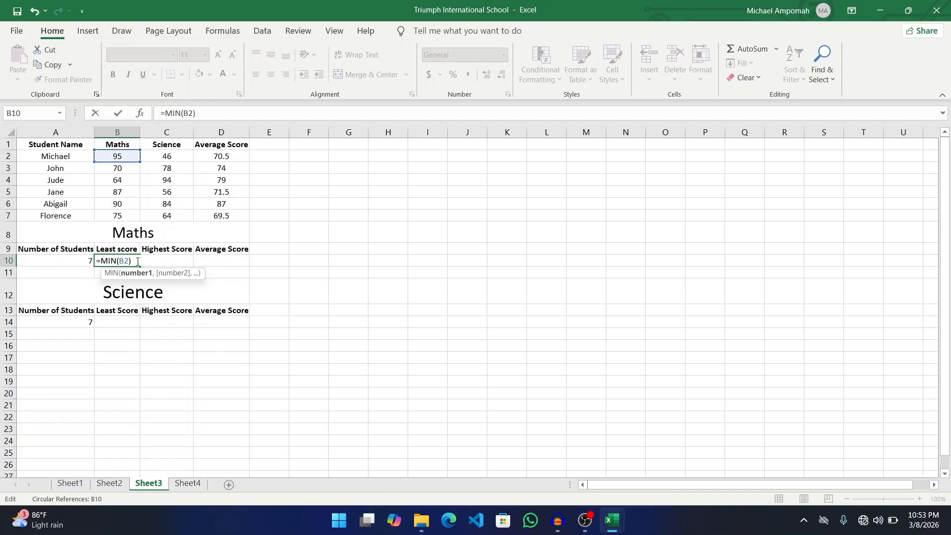
text(:B7)
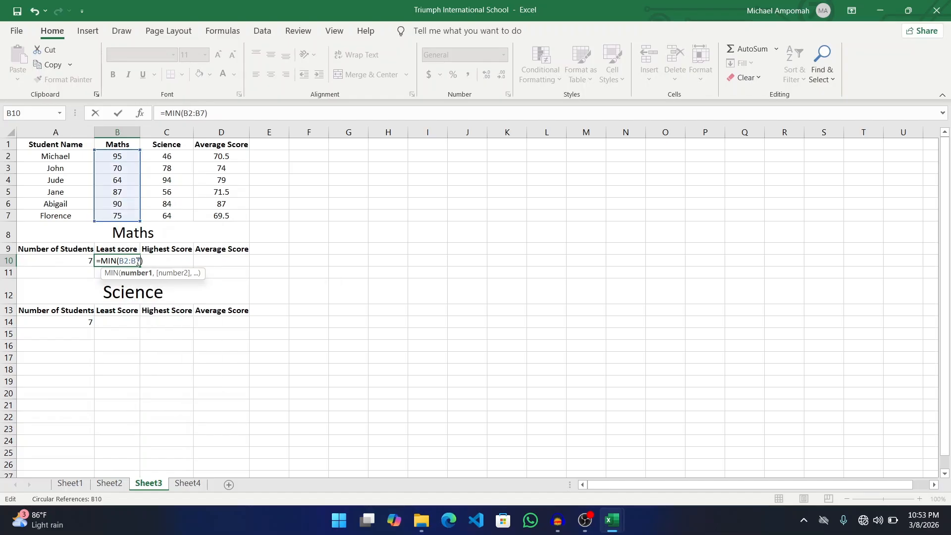
key(Return)
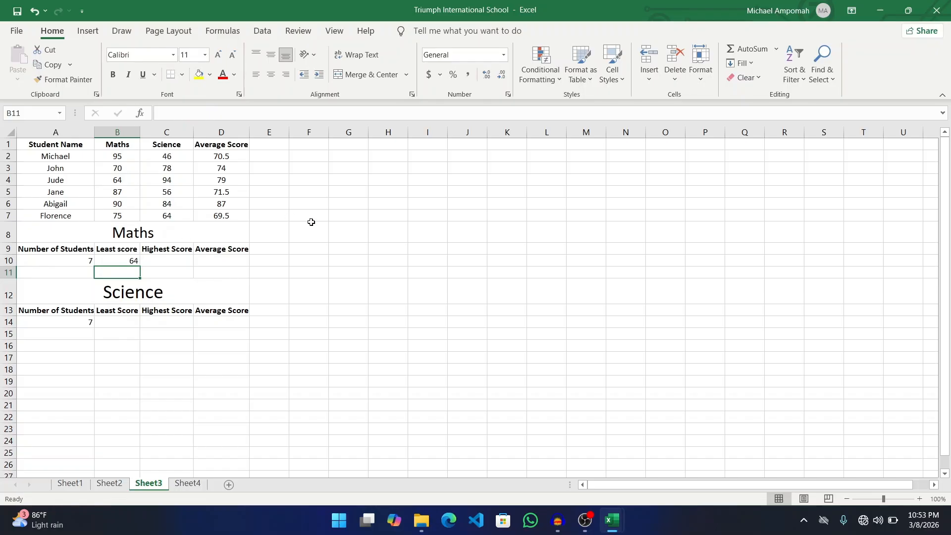
click(169, 261)
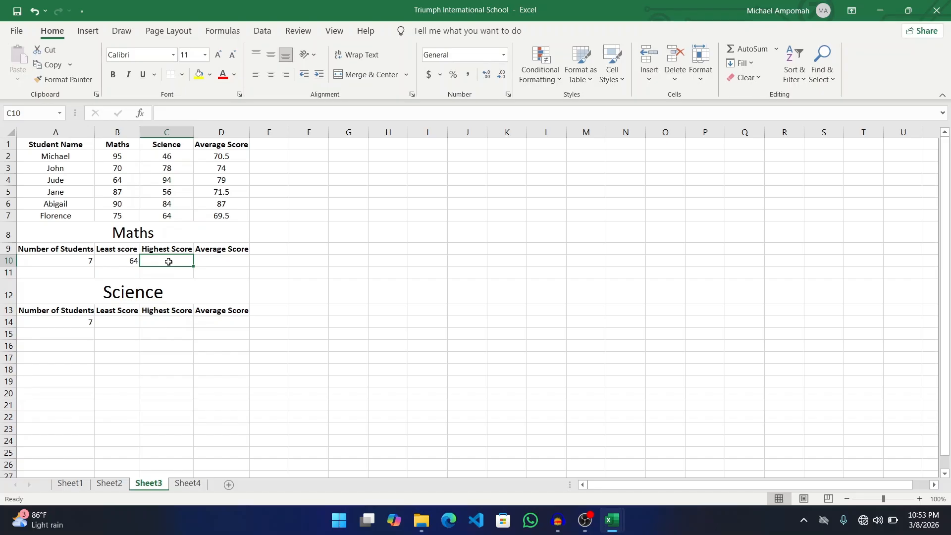
text(=MAX)
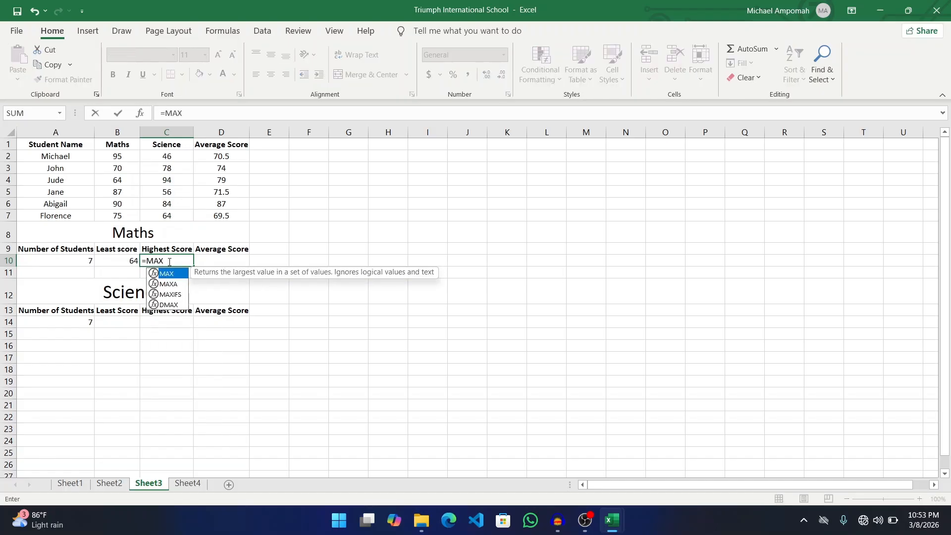
text(()
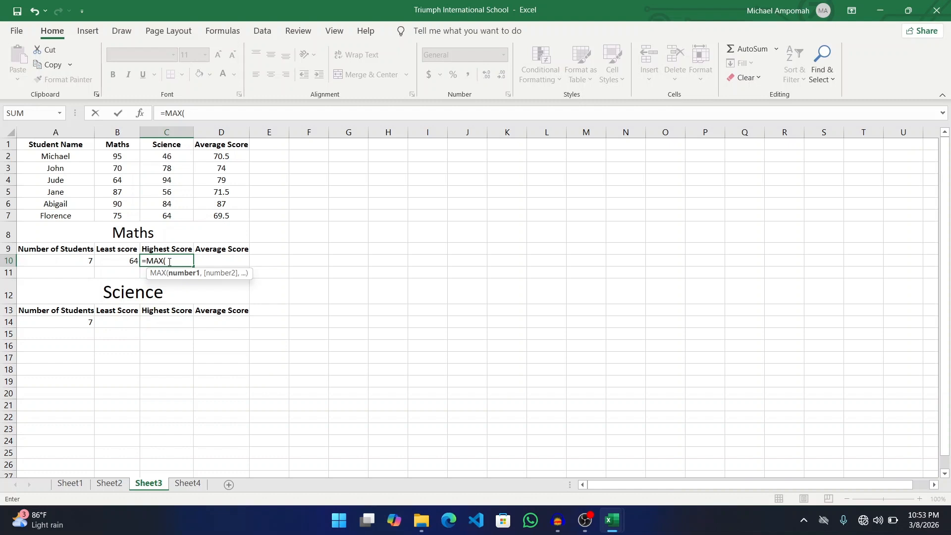
text(46,)
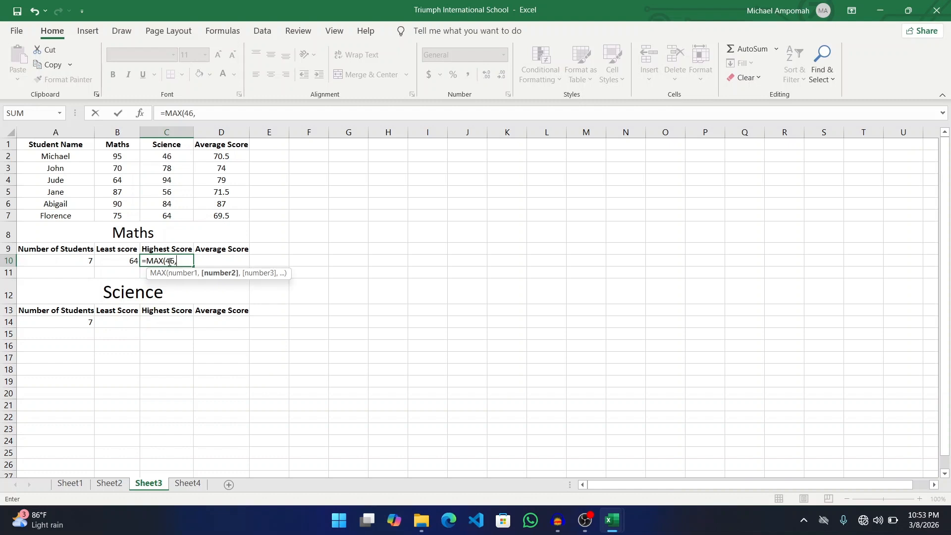
text(67))
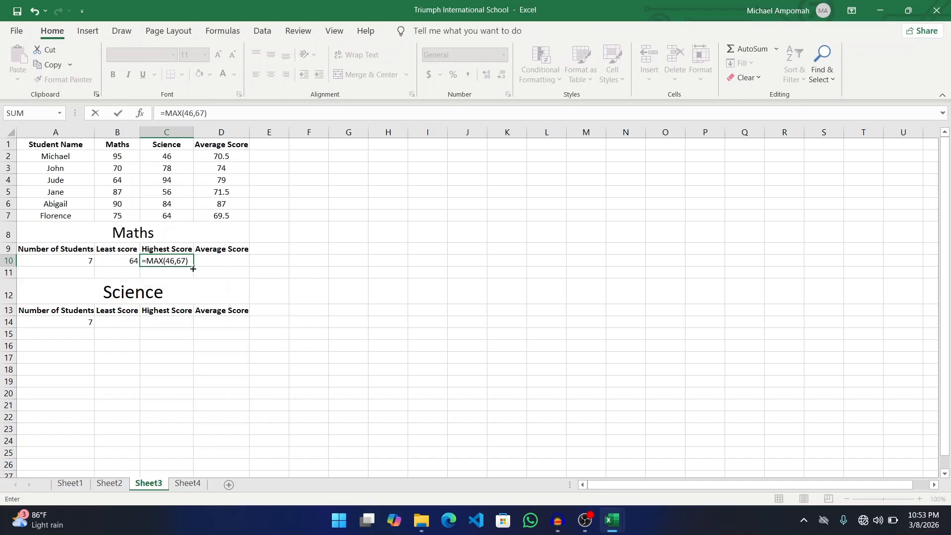
key(Return)
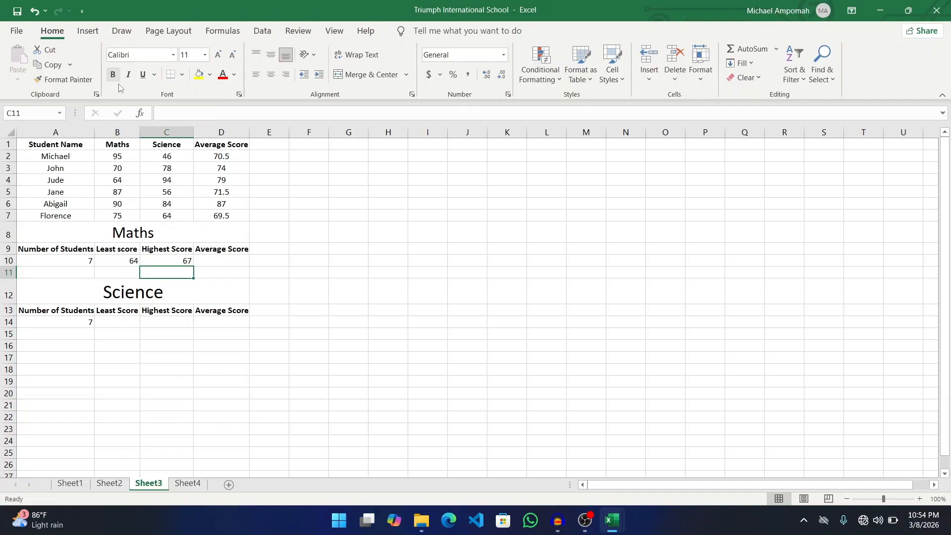
click(170, 259)
- Replace C10's hard-coded value with =MAX(B2:B7), showing the top Maths score 95
key(BackSpace)
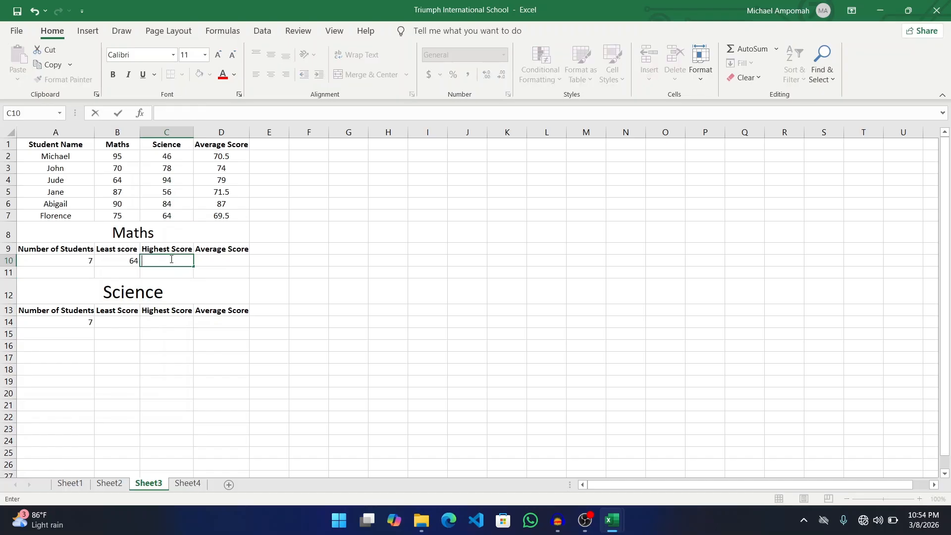
text(MAX(B2)
key(BackSpace)
key(BackSpace)
key(BackSpace)
key(BackSpace)
key(BackSpace)
key(BackSpace)
key(BackSpace)
text(=MAX()
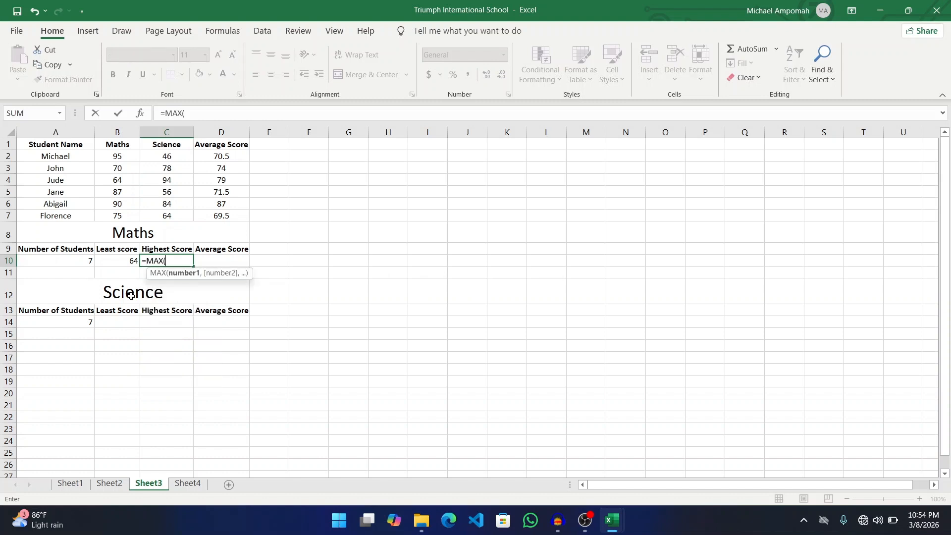
text(B)
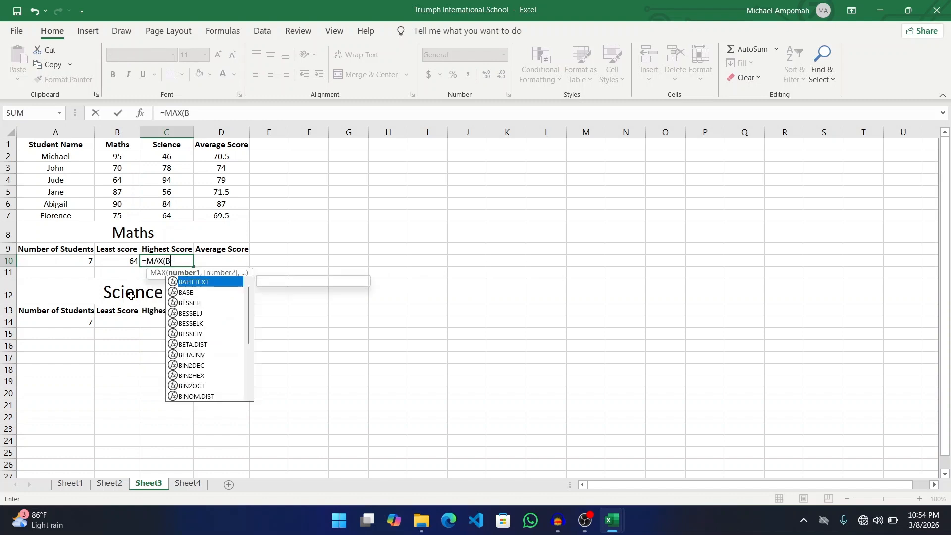
text(2:)
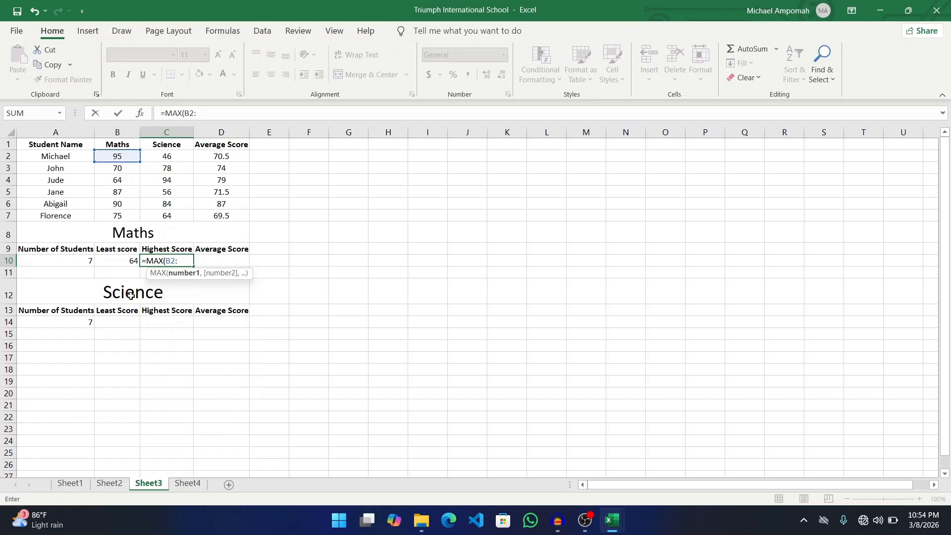
text(B7)
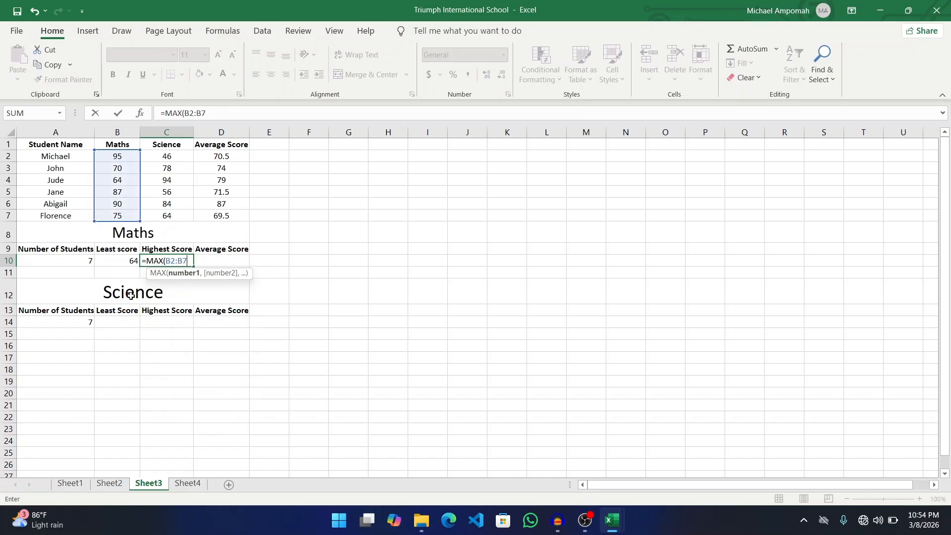
text())
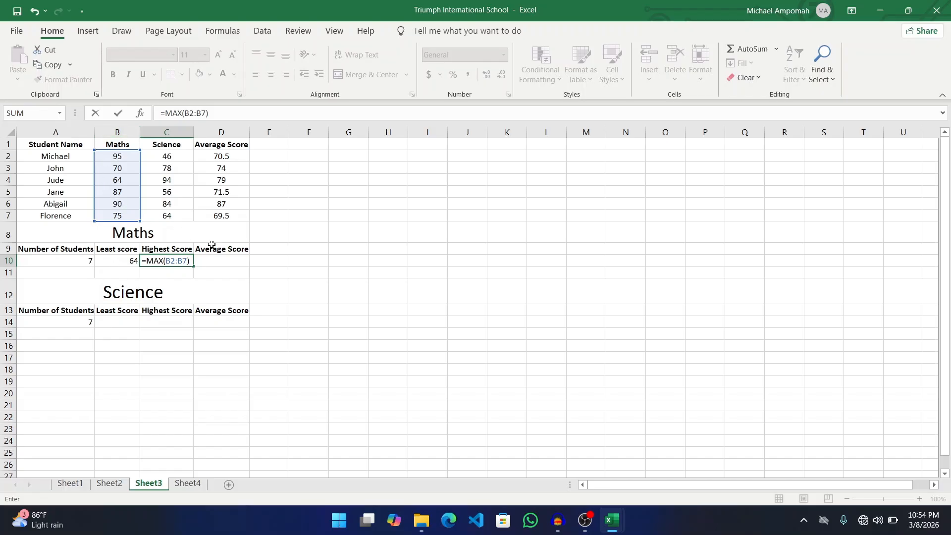
key(Return)
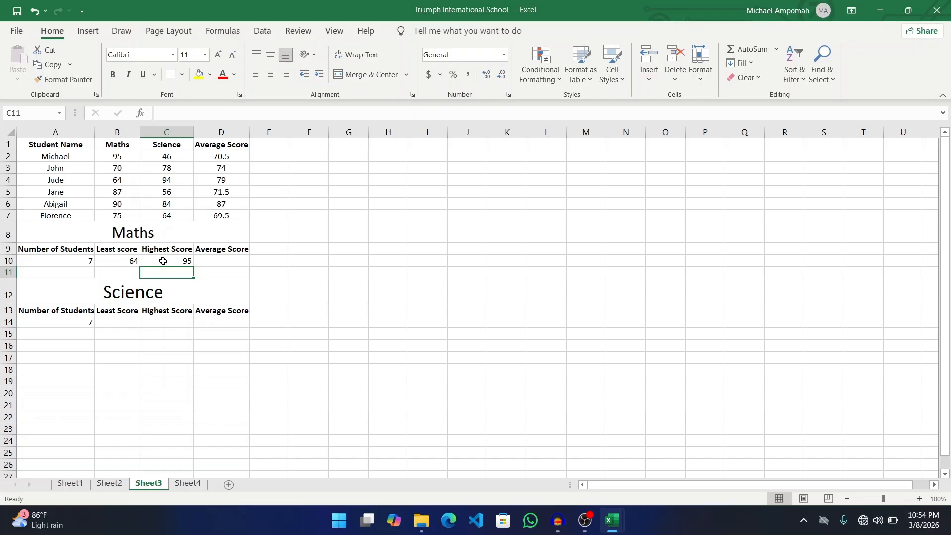
- Enter =AVERAGE(95,46) in D10 for a Maths average of 70.5
click(223, 262)
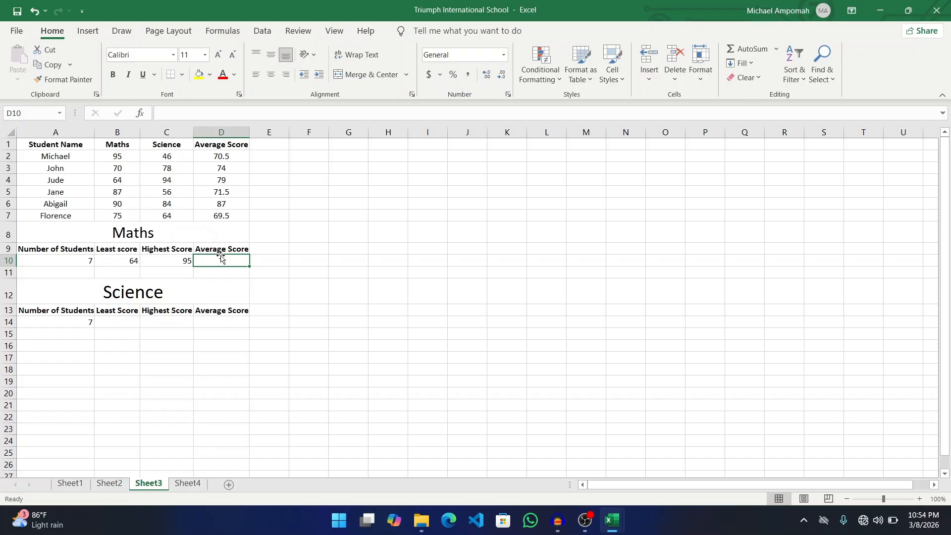
text(=)
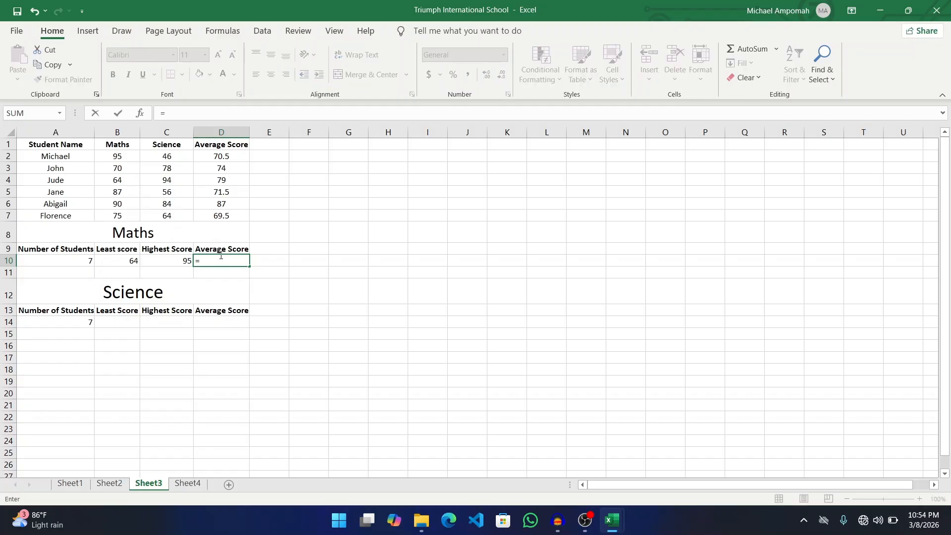
text(AVERAGE)
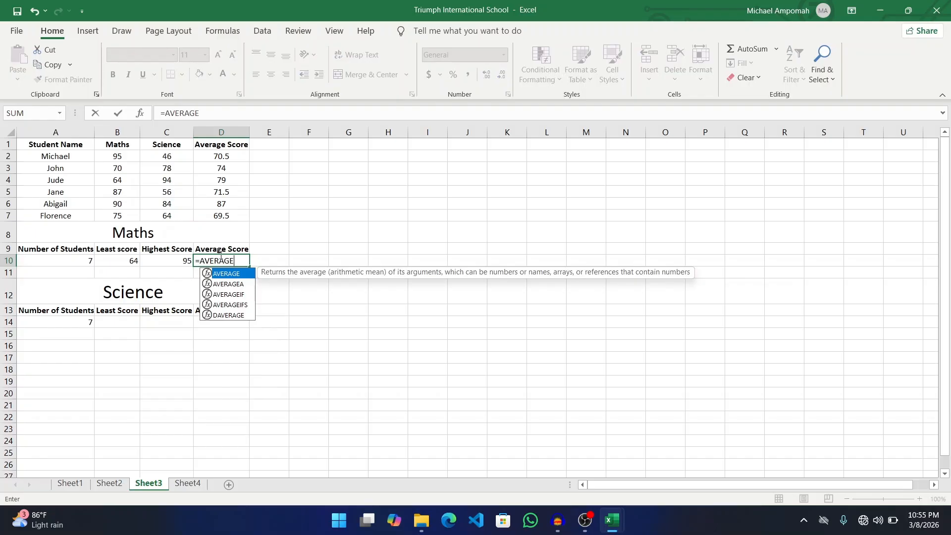
text(()
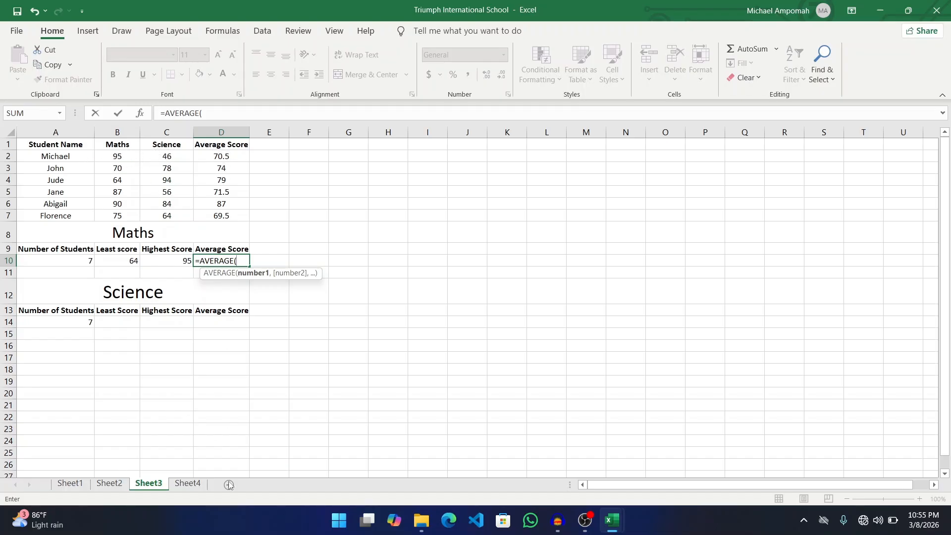
text(95,46()
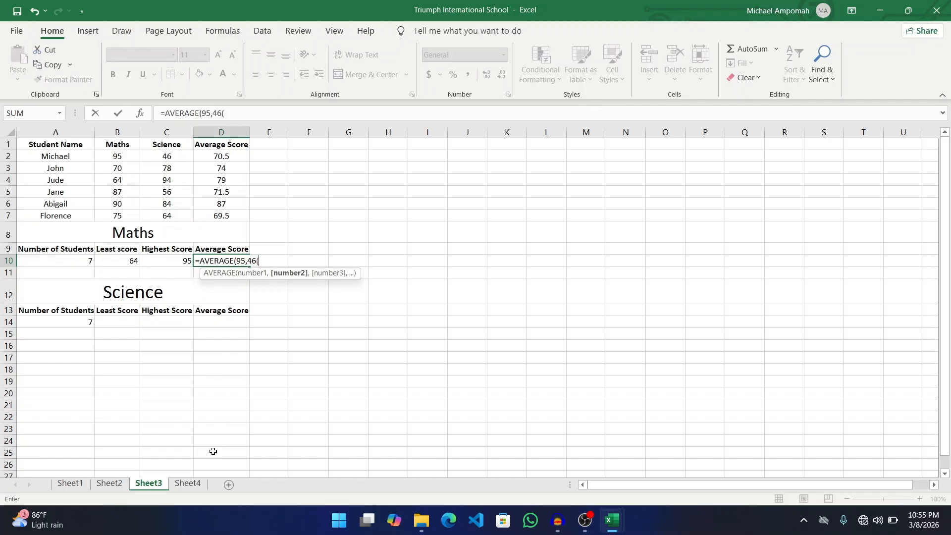
key(BackSpace)
text())
key(Return)
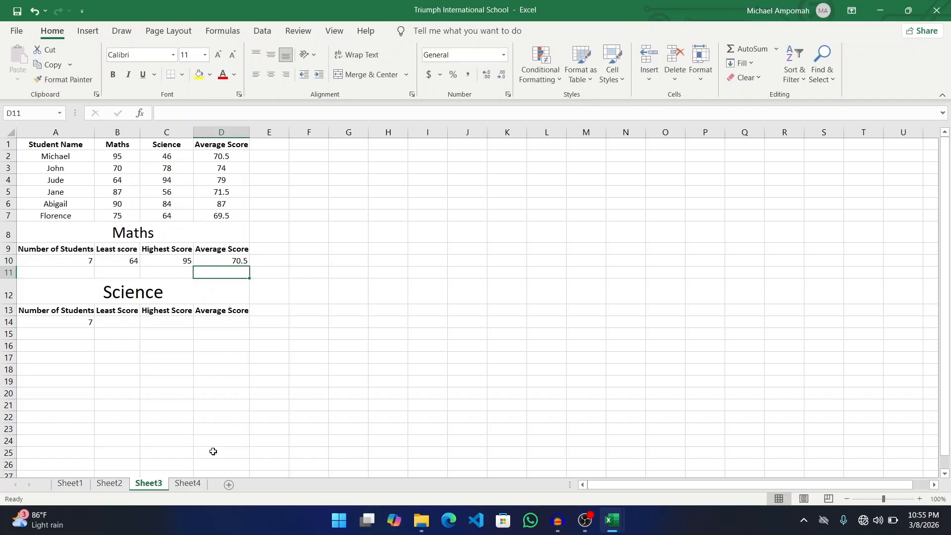
click(235, 258)
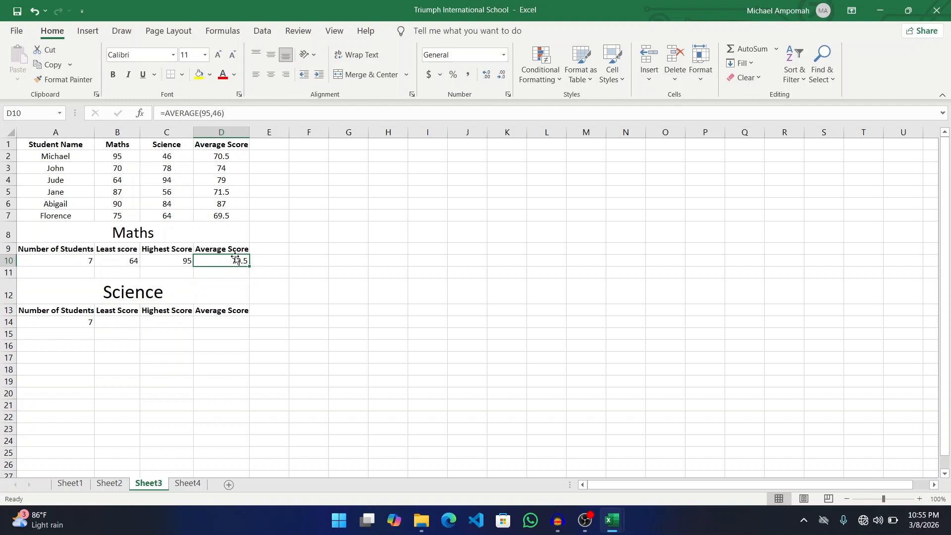
- Replace D10's hard-coded average with =AVERAGE(B2:B7), showing 80.1666667
key(Delete)
text(=AVERA)
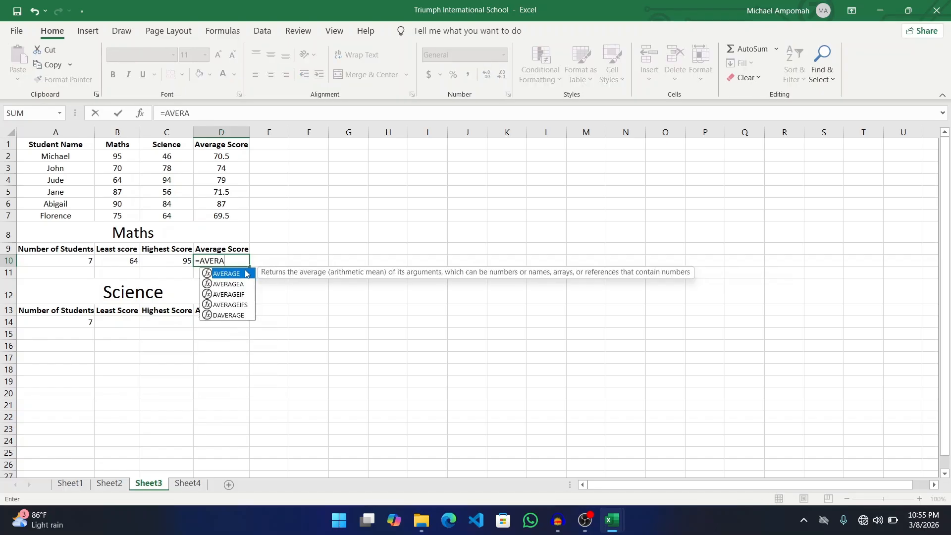
text(GE)
double_click(246, 274)
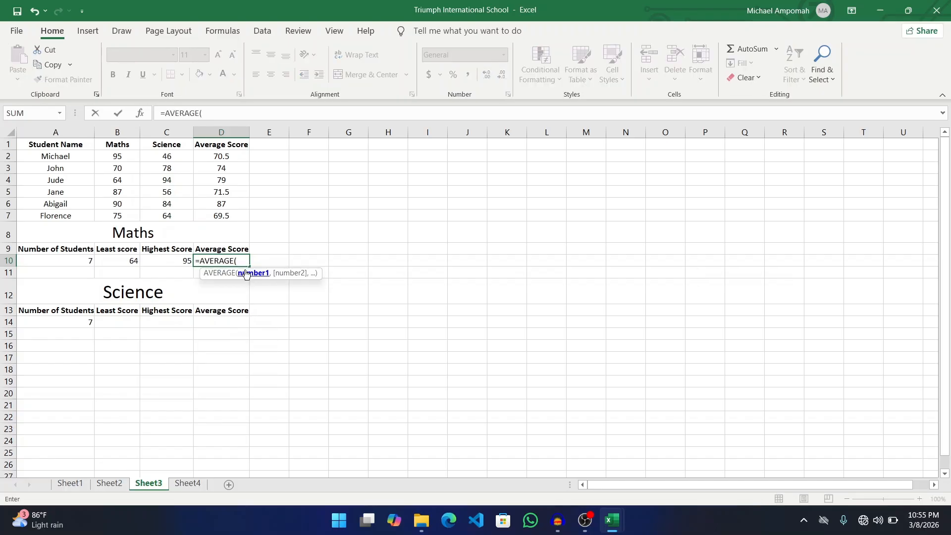
text(B2)
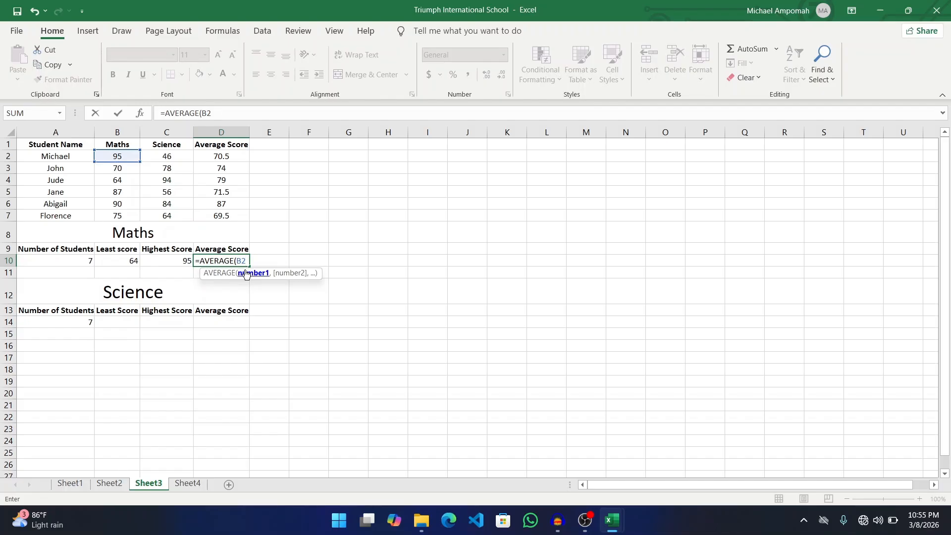
text(:B7))
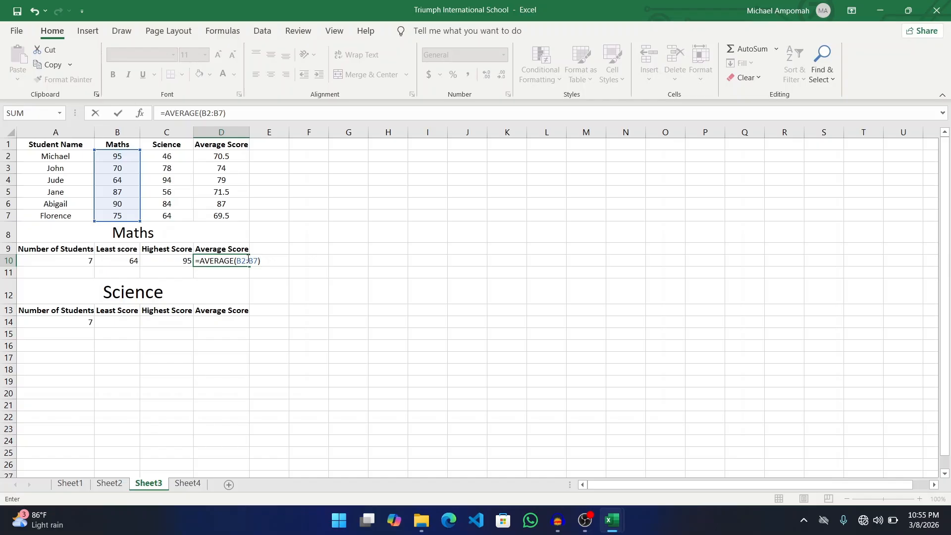
key(Return)
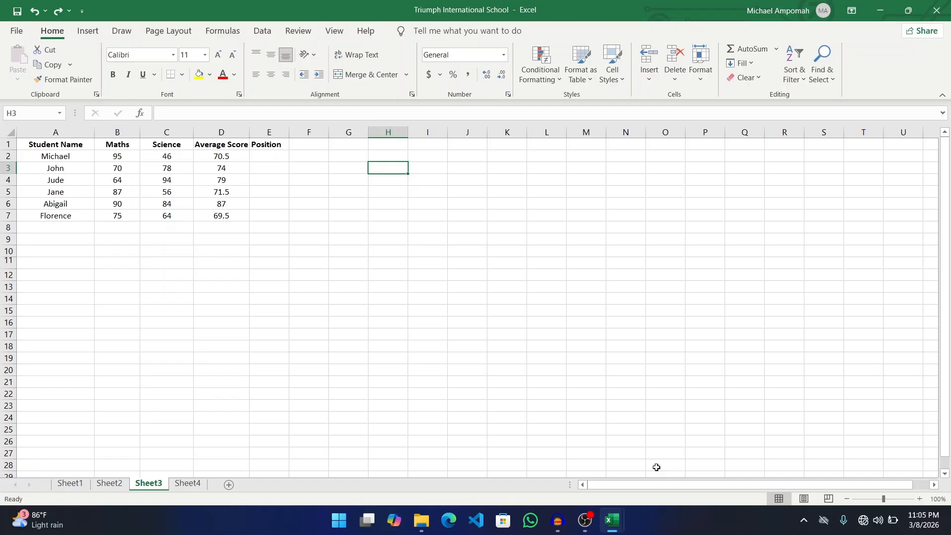
- Sort the rows by the averages in D2:D7 smallest to largest, expanding the selection
click(229, 156)
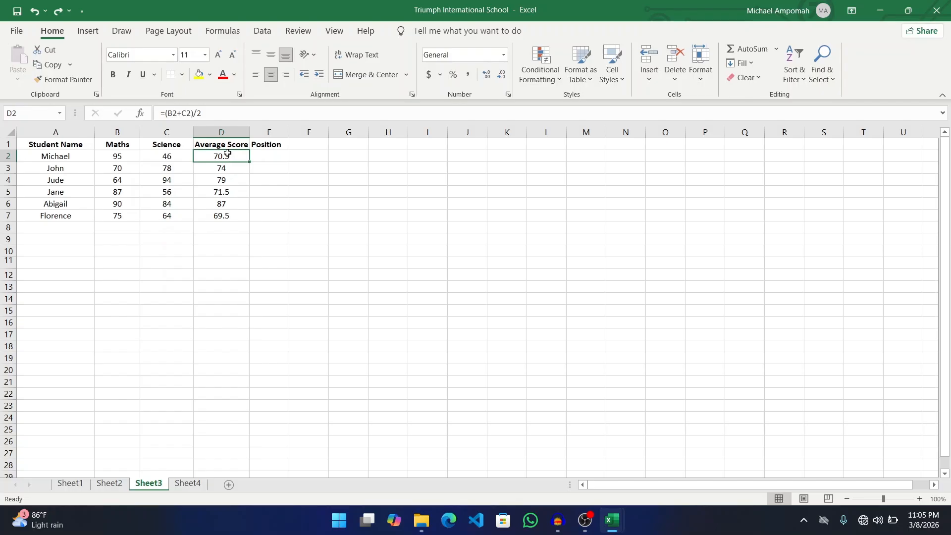
key(shift+Down)
key(shift+Down)
key(shift+Down)
key(shift+Down)
key(shift+Down)
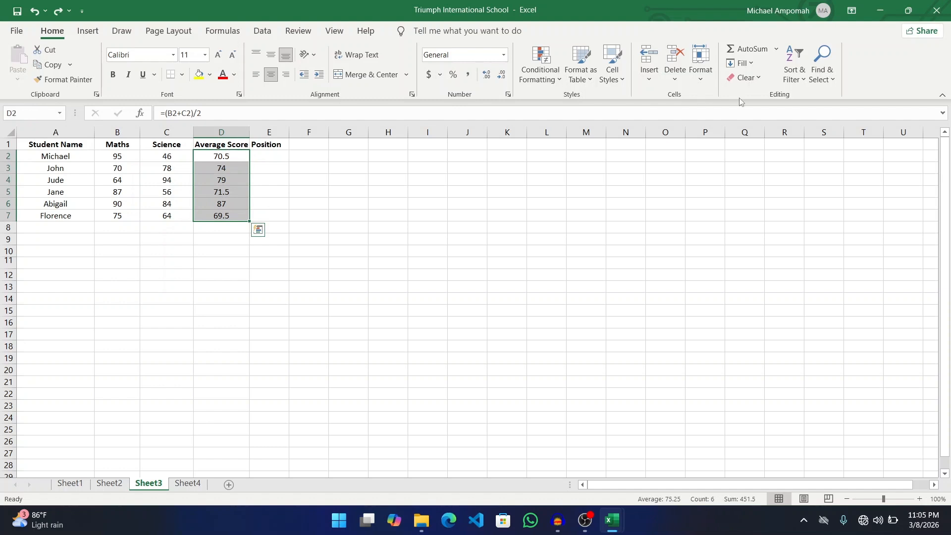
click(801, 74)
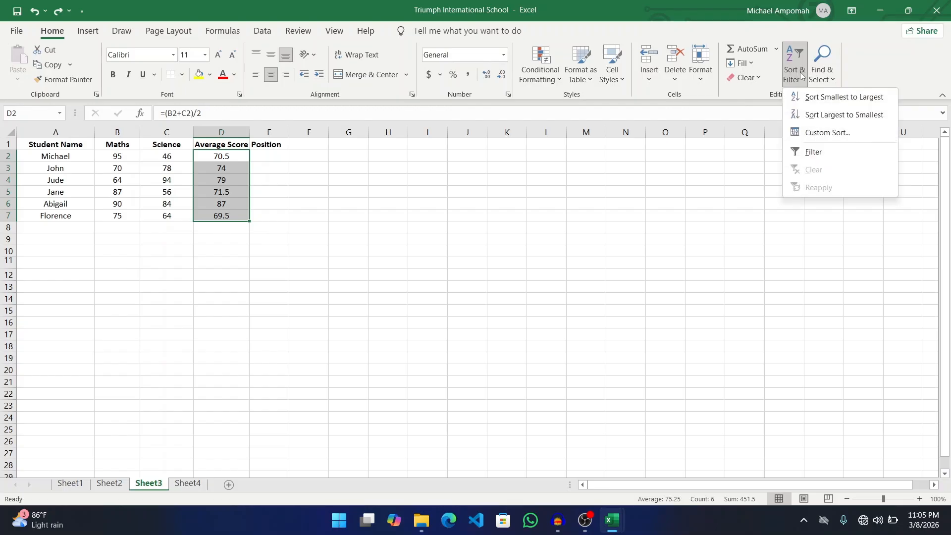
click(829, 101)
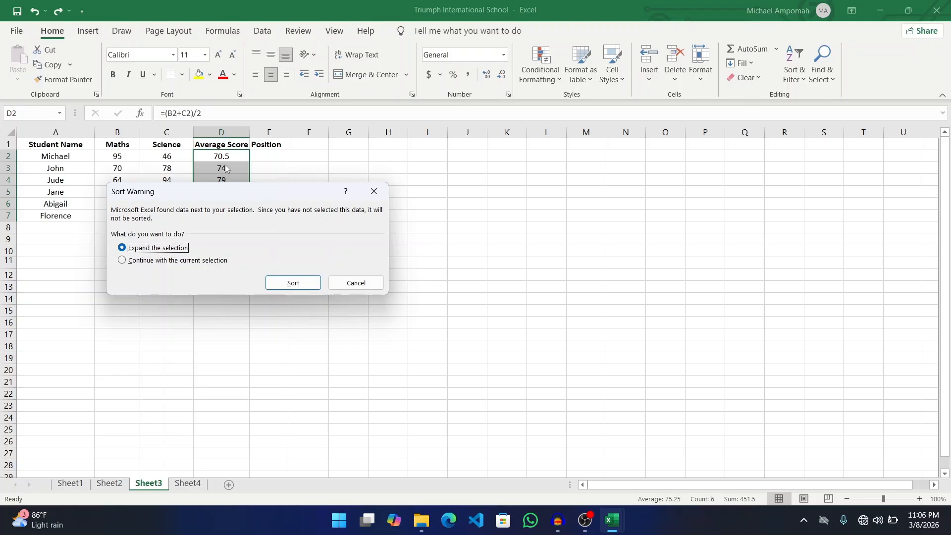
click(298, 284)
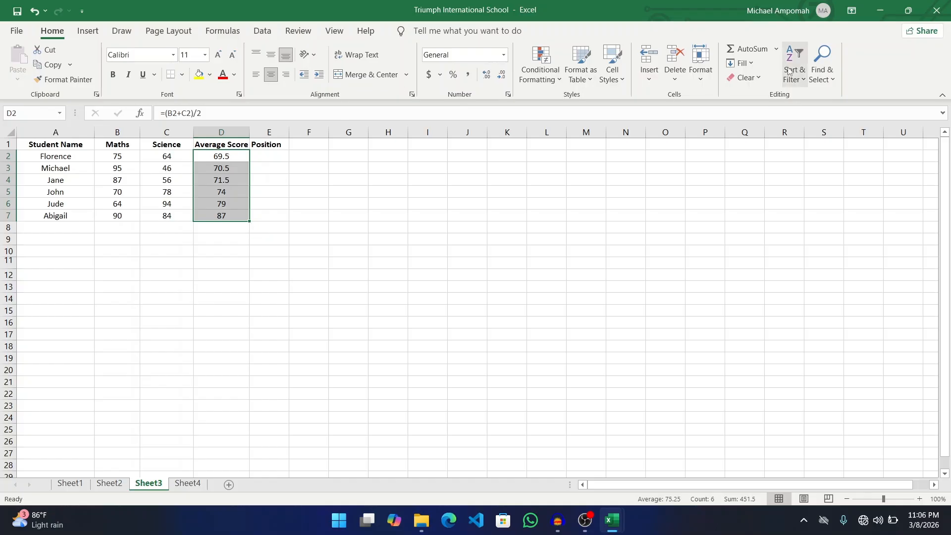
- Re-sort the full rows by average largest to smallest, 87 first and 69.5 last
click(798, 79)
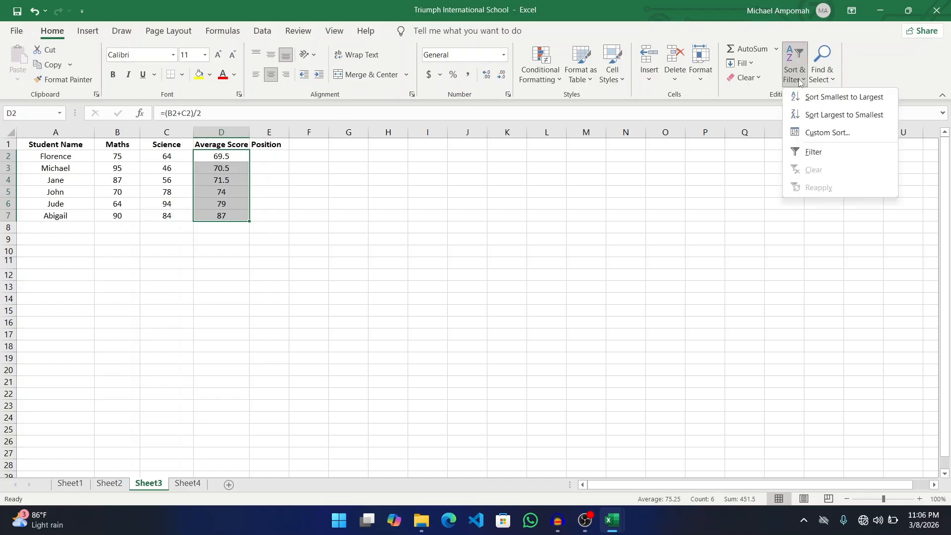
click(824, 118)
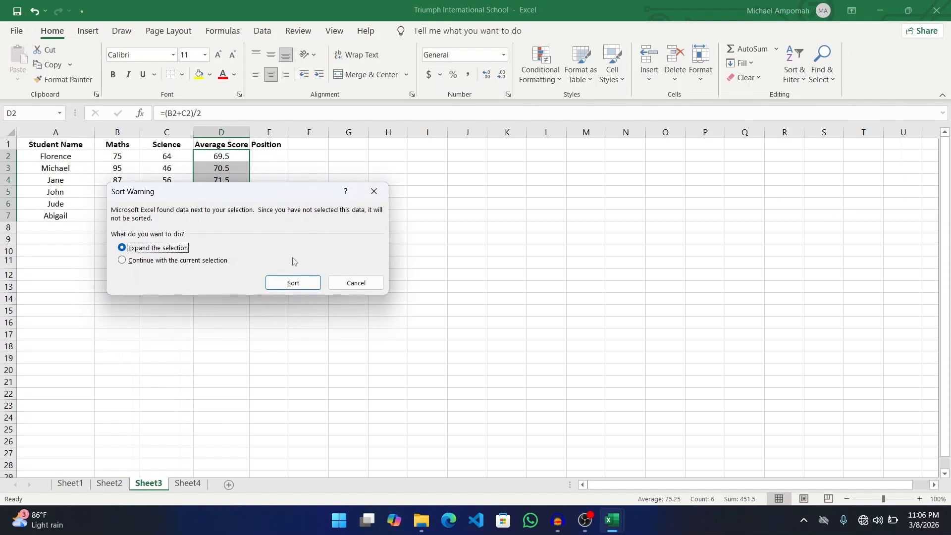
click(292, 282)
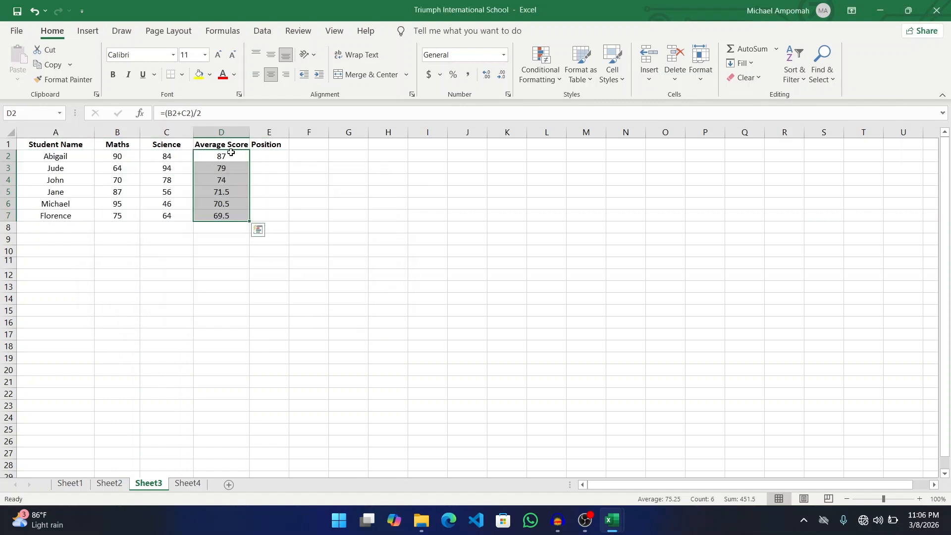
- Enter the positions 1st, 2nd, 3rd, 4th, 5th and 6th down E2:E7
click(261, 157)
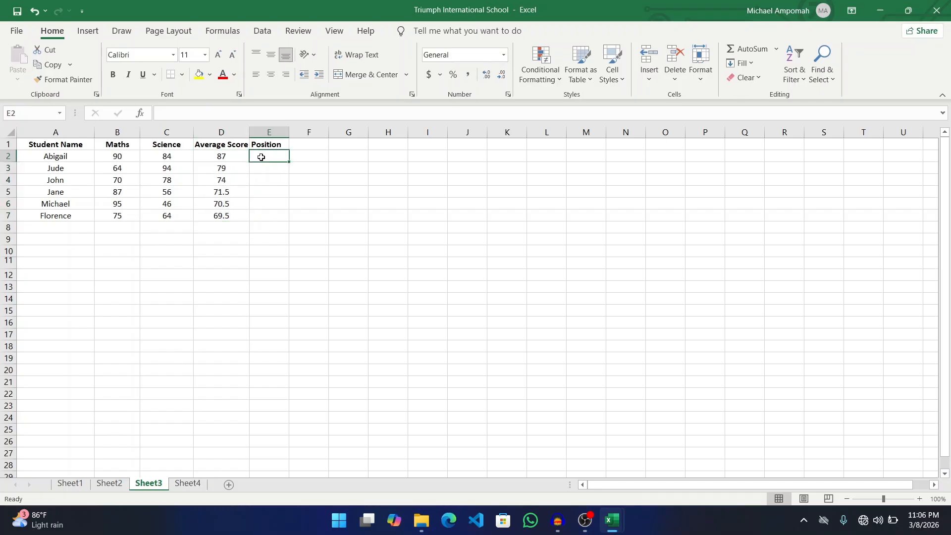
text(1st)
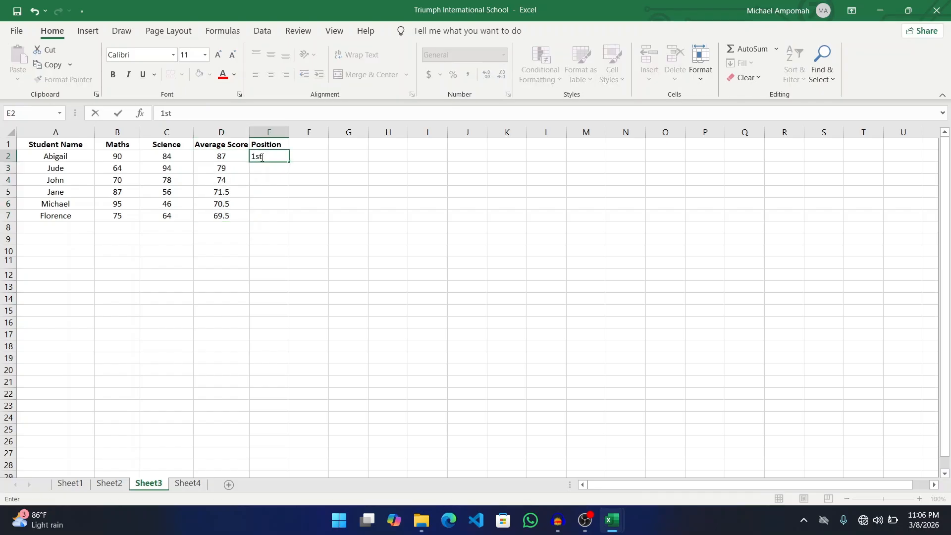
key(Return)
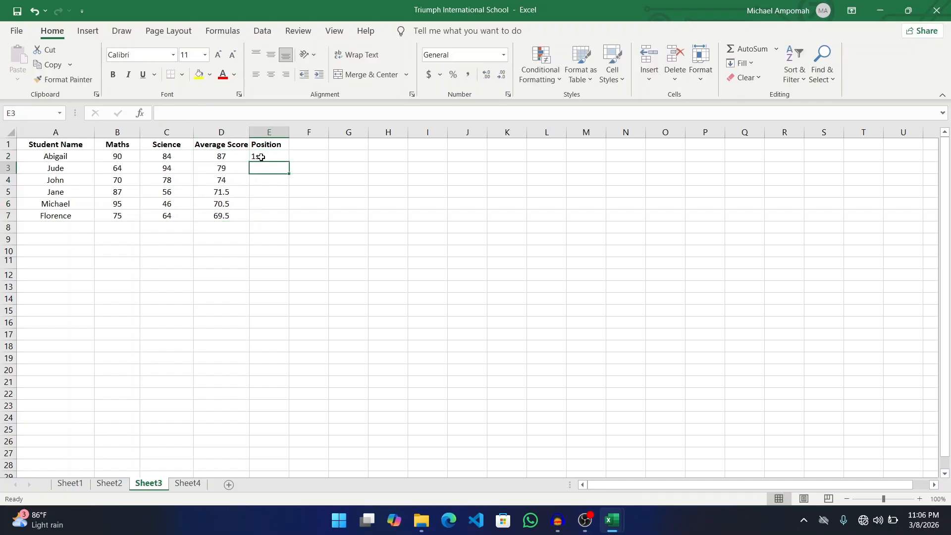
text(2nd)
key(Return)
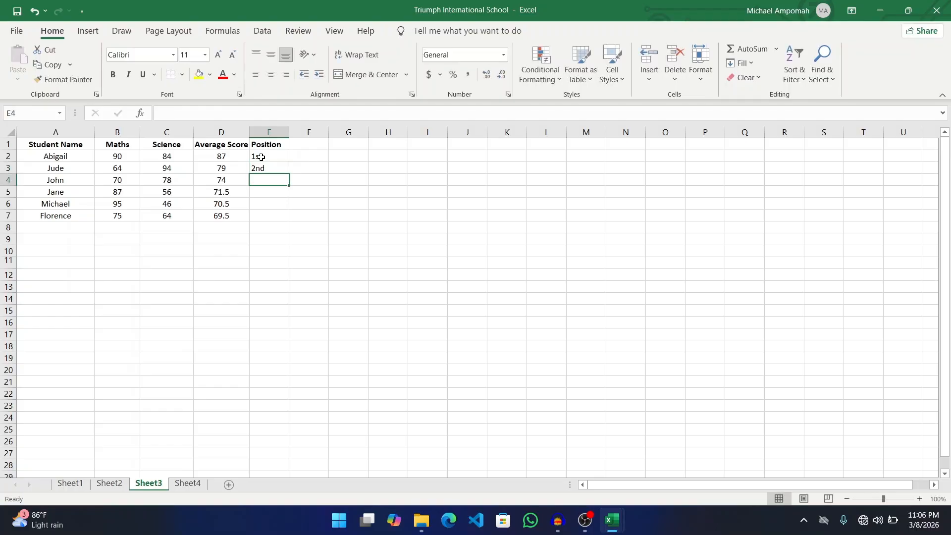
text(3rd)
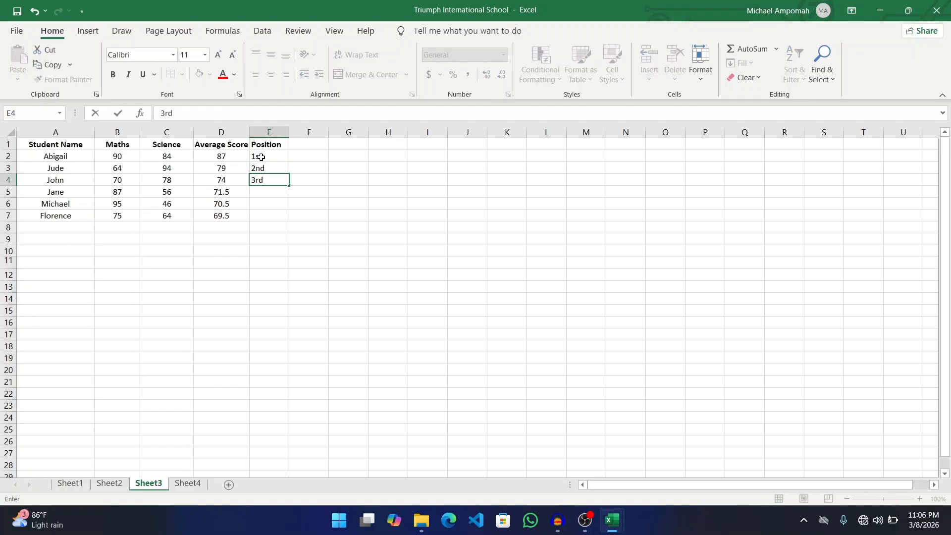
key(Return)
text(4th)
key(Return)
text(5)
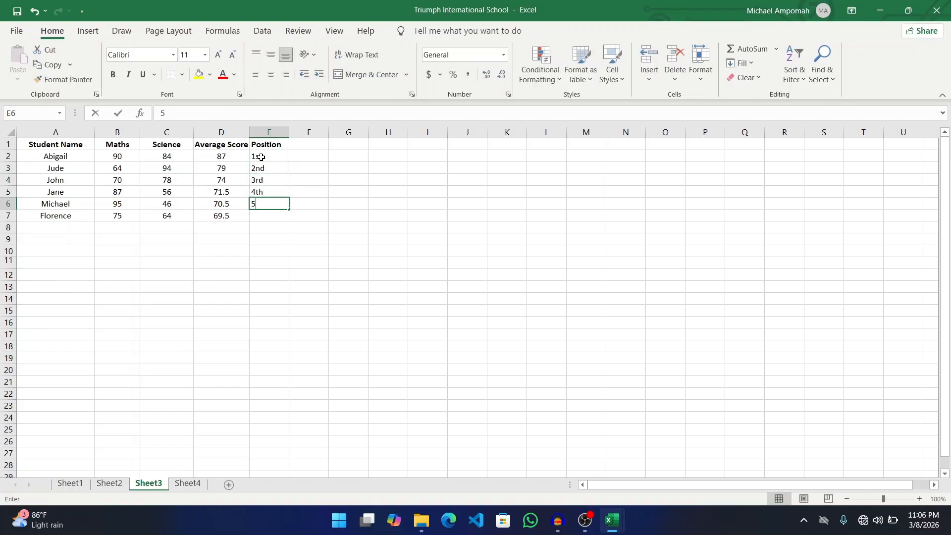
text(th)
key(Return)
text(6th)
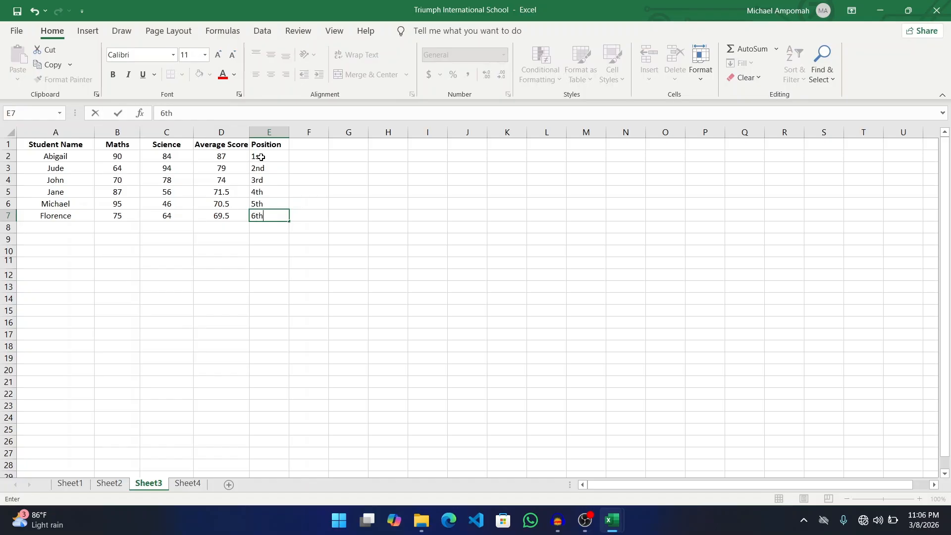
key(Return)
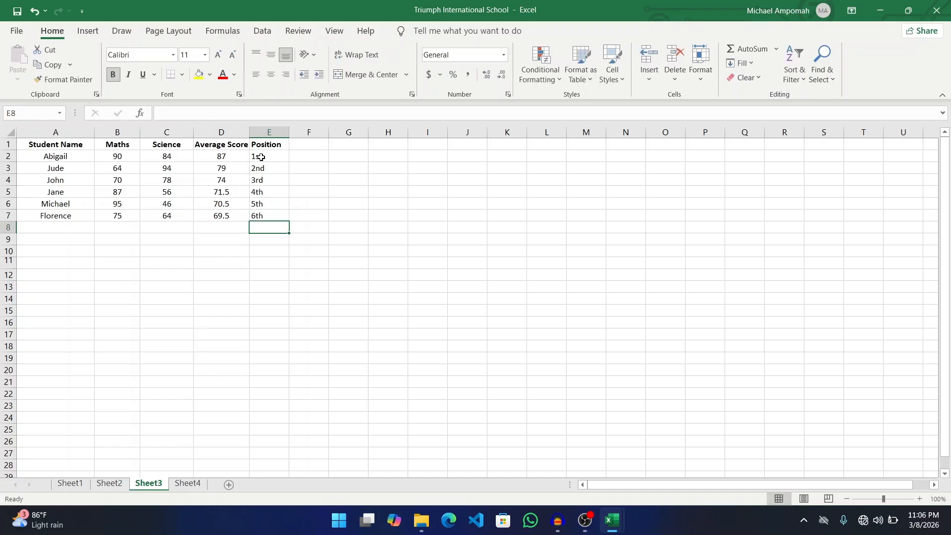
- Sort the rows A to Z by the student names in A2:A7, expanding the selection
click(66, 155)
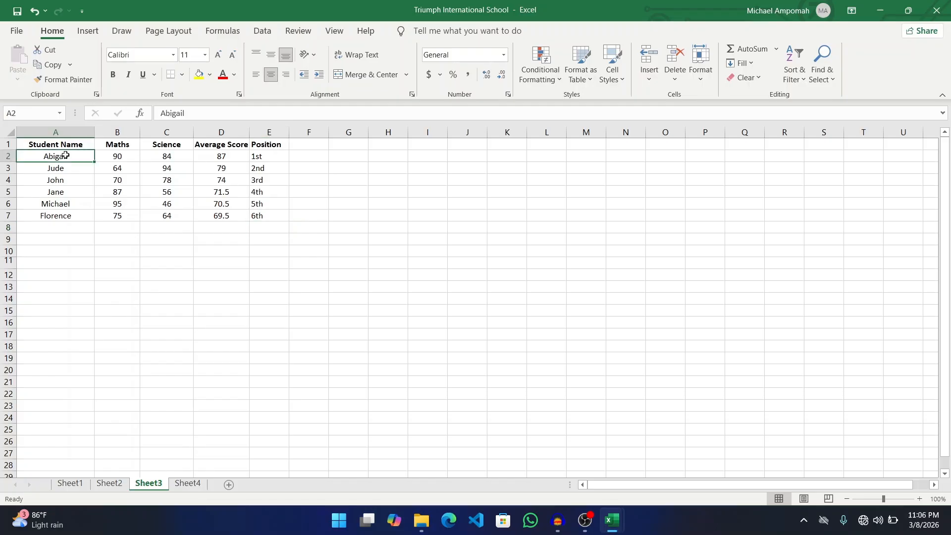
key(shift+Down)
key(shift+Down)
key(shift+Down)
key(shift+Down)
key(shift+Down)
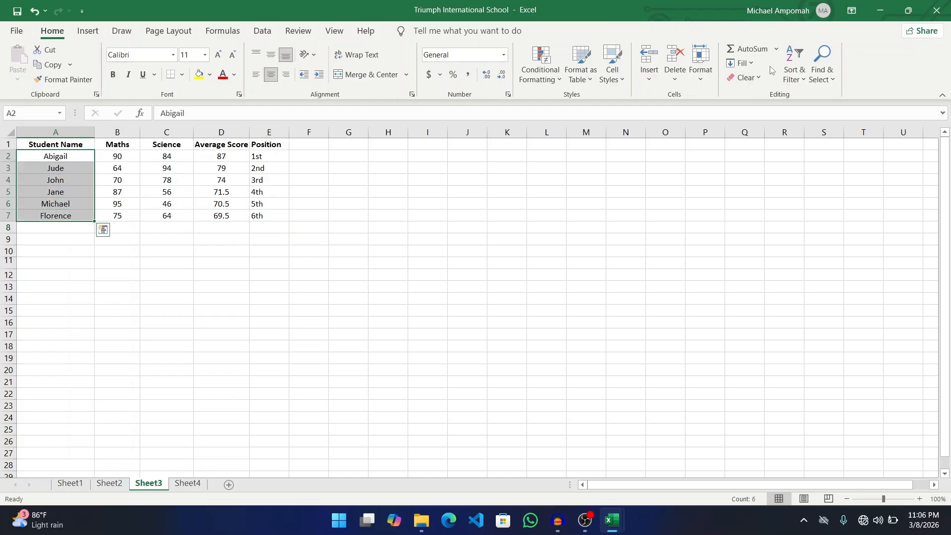
click(806, 79)
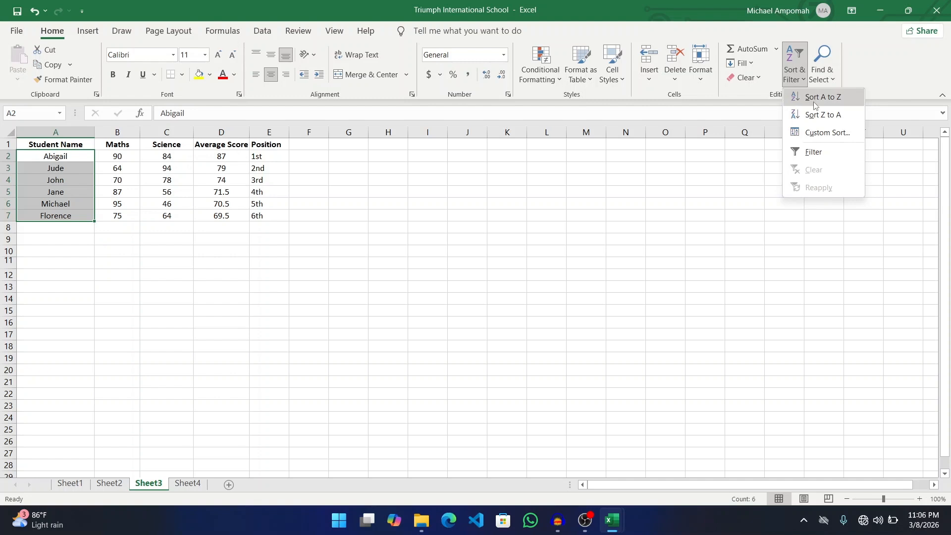
click(816, 102)
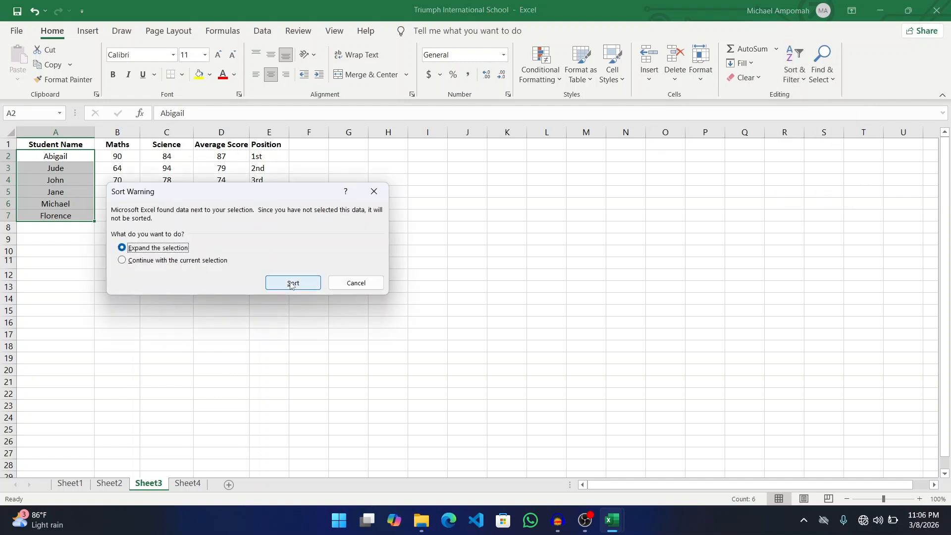
click(292, 283)
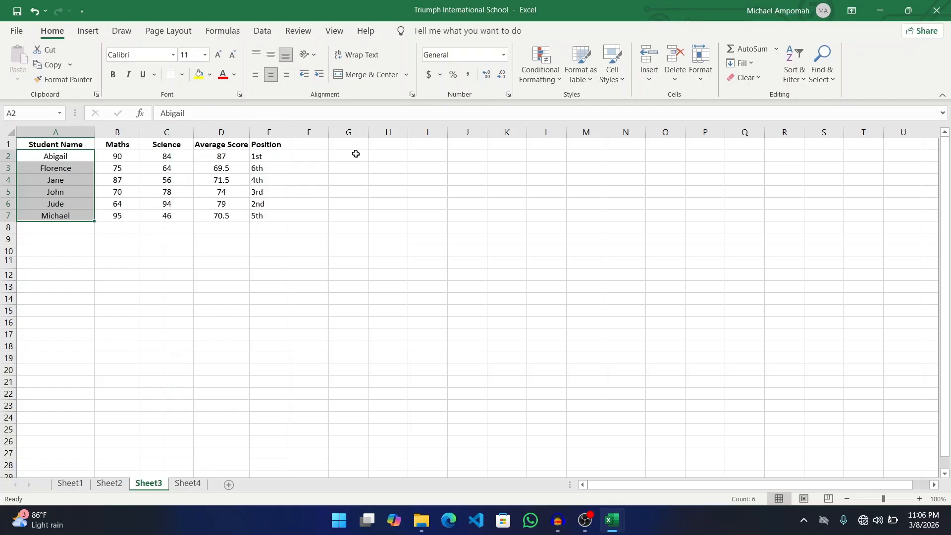
- Check the alphabetically sorted rows A2 through A7, then move off the table to F8
click(316, 160)
click(50, 155)
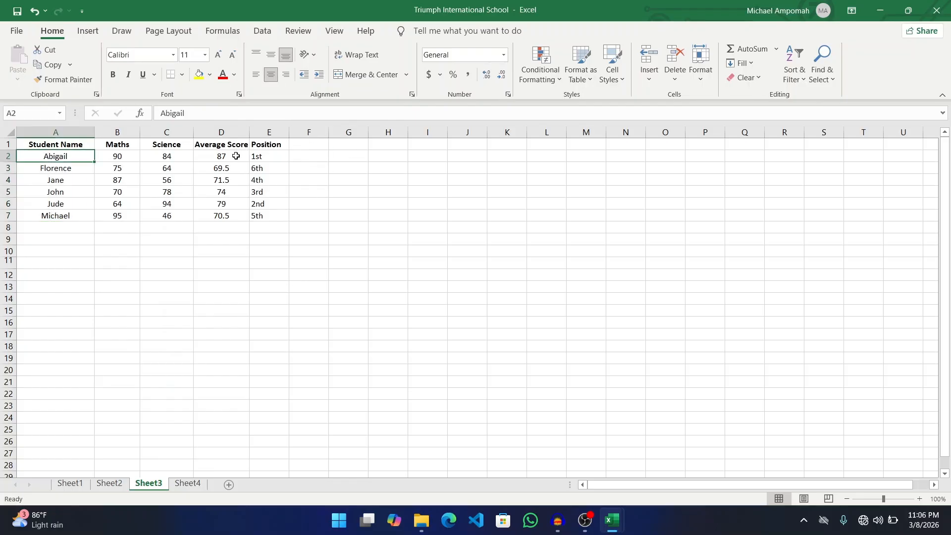
click(56, 169)
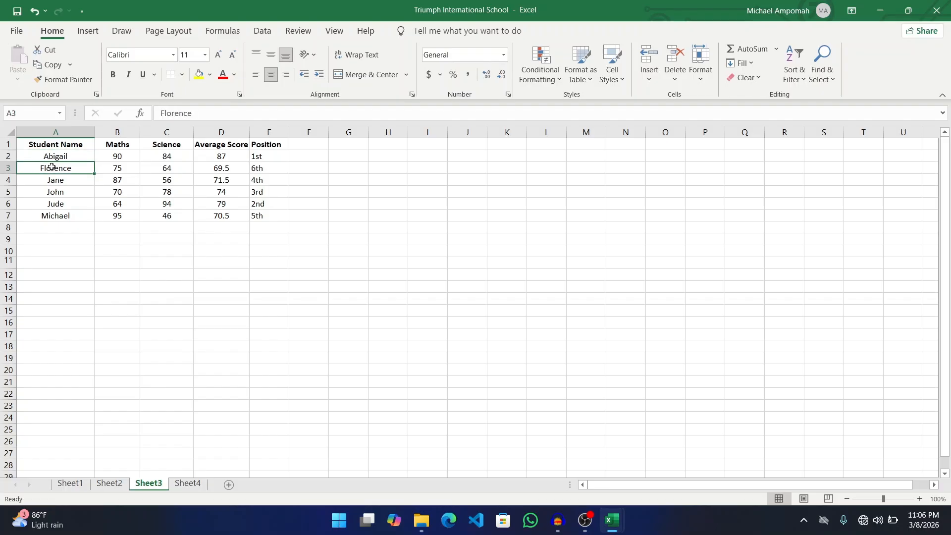
drag(60, 180, 63, 200)
click(64, 200)
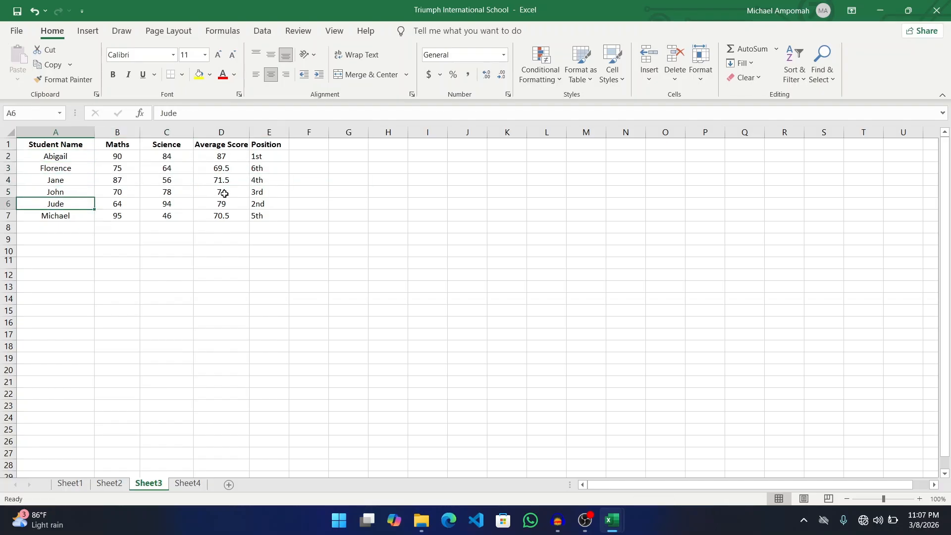
click(44, 217)
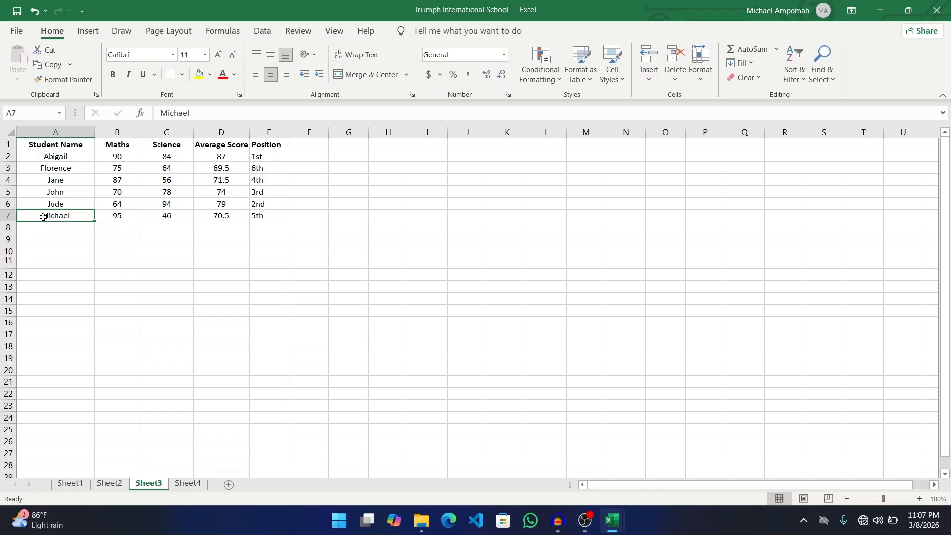
click(310, 227)
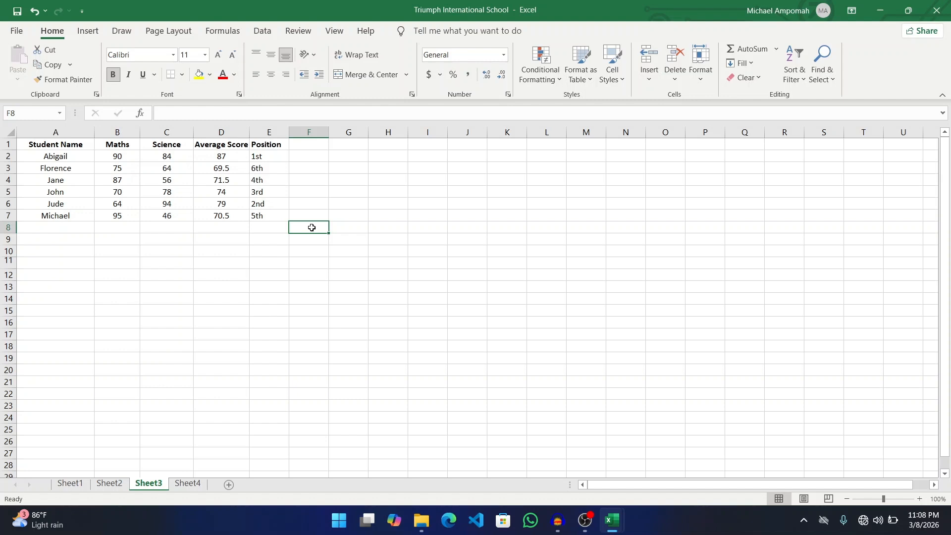
- Switch from the finished Excel table to the OBS window via the taskbar
mouse_move(568, 511)
click(587, 524)
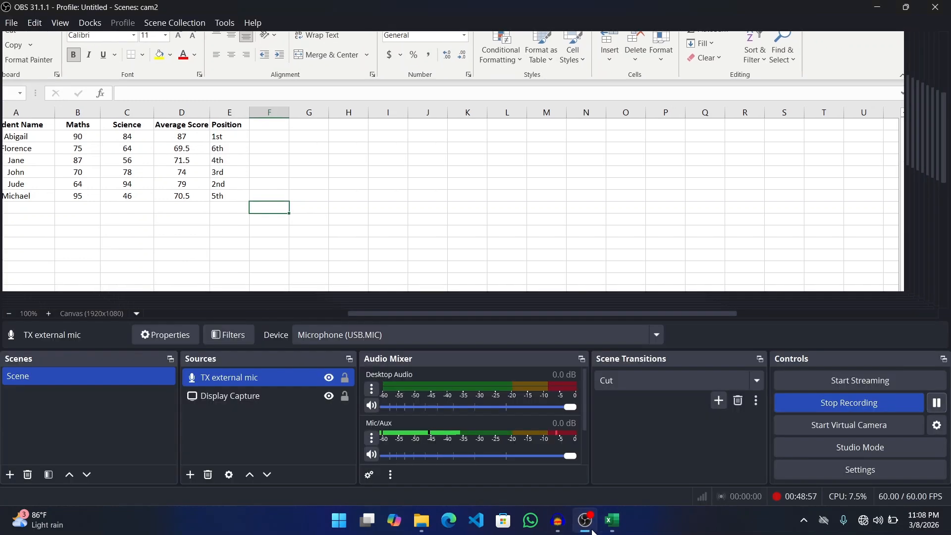